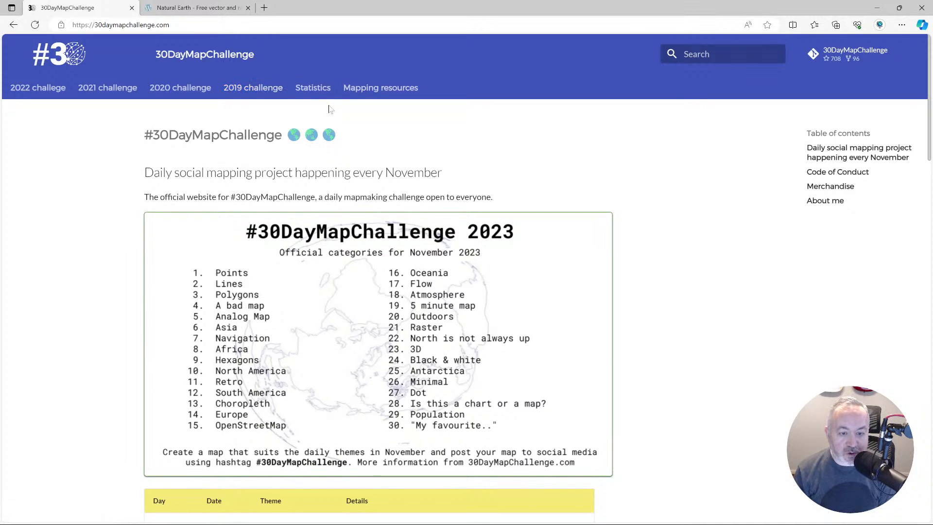
# Search the web for "north america", view the continent's location map on its Wikipedia article, and close both pages.
pyautogui.click(264, 7)
pyautogui.write('north america')
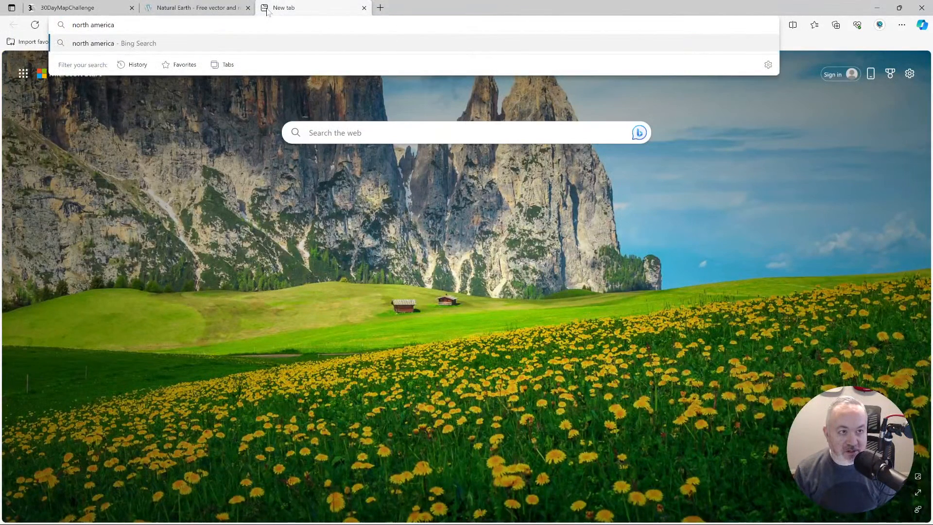
pyautogui.press('Return')
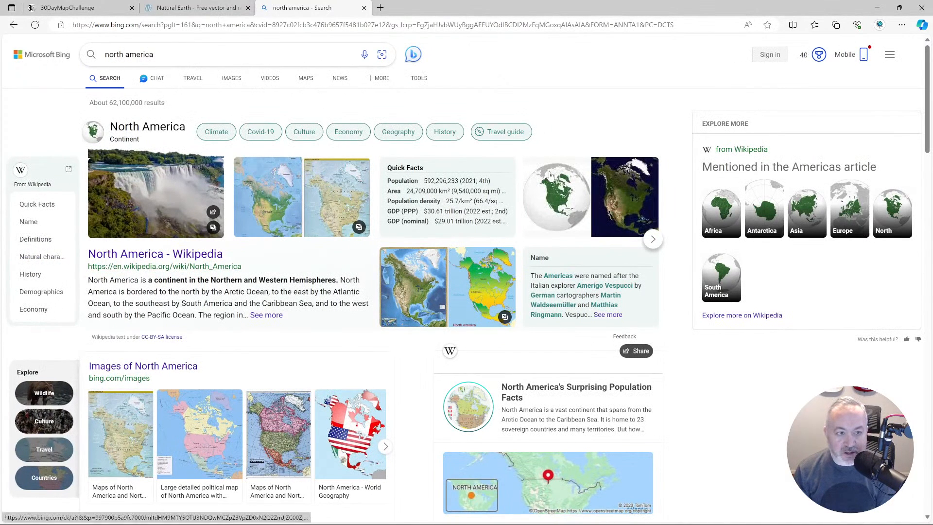
pyautogui.click(194, 255)
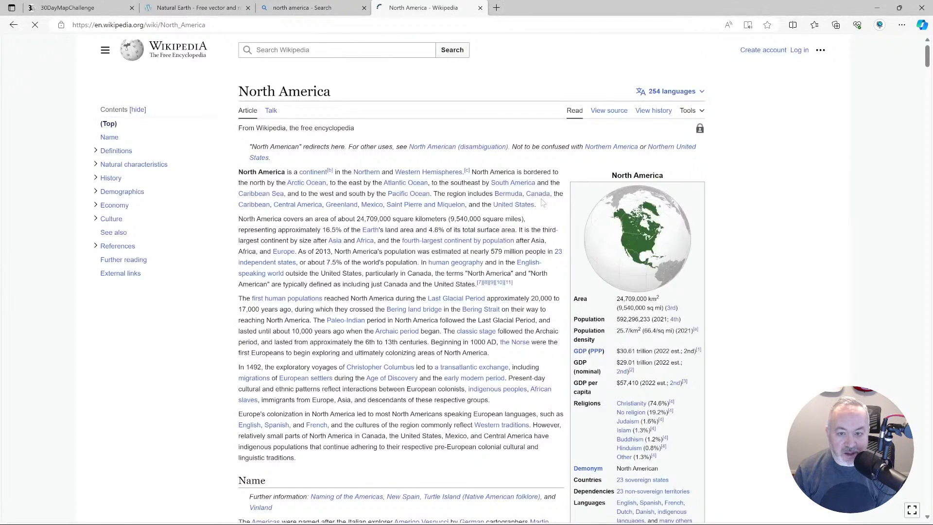
pyautogui.click(611, 225)
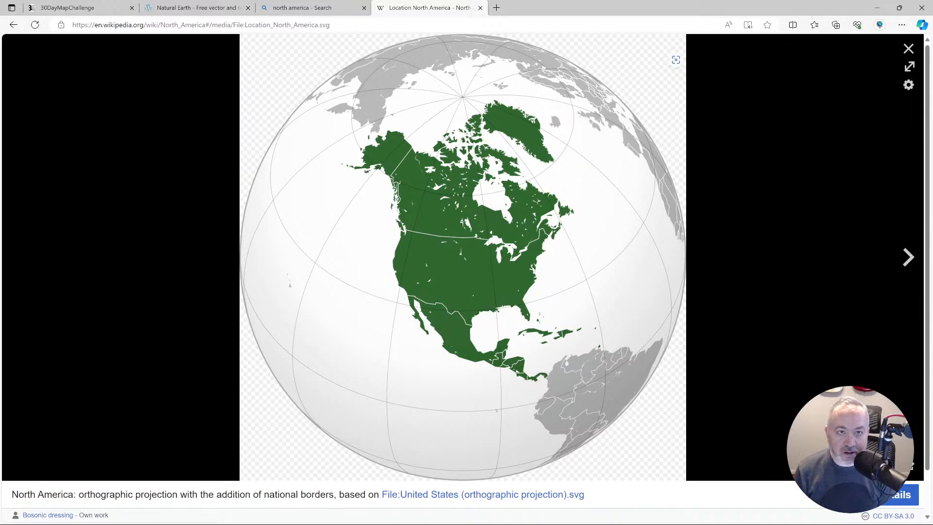
pyautogui.click(479, 7)
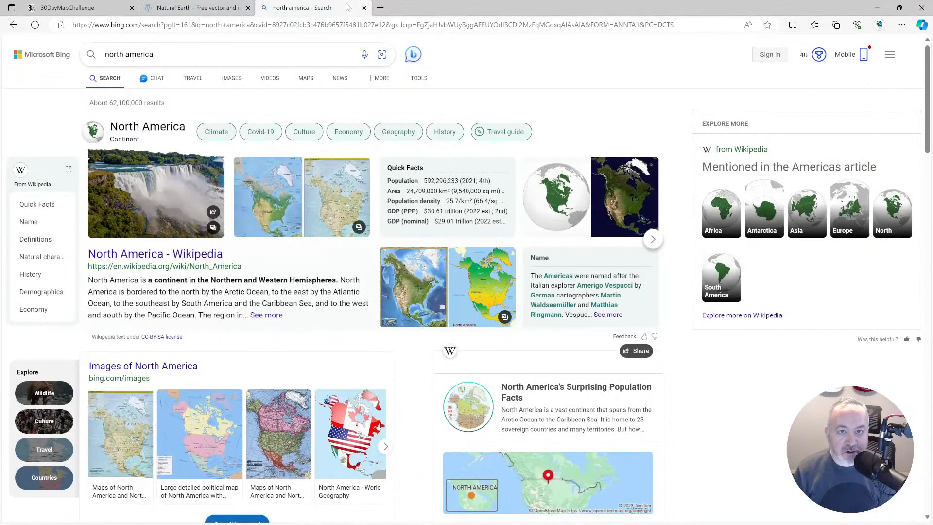
pyautogui.click(364, 9)
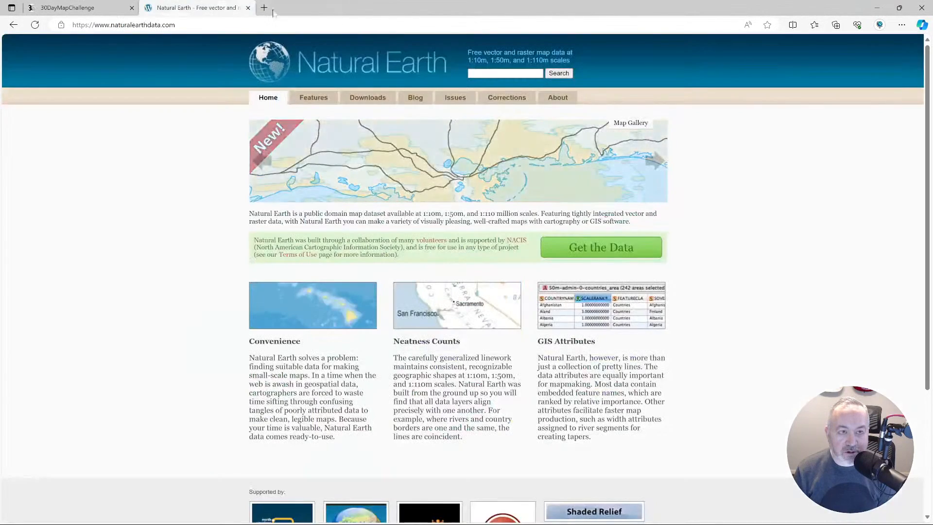
# Download the Admin 0 – Countries dataset from Natural Earth's large scale 1:10m cultural vectors.
pyautogui.click(600, 250)
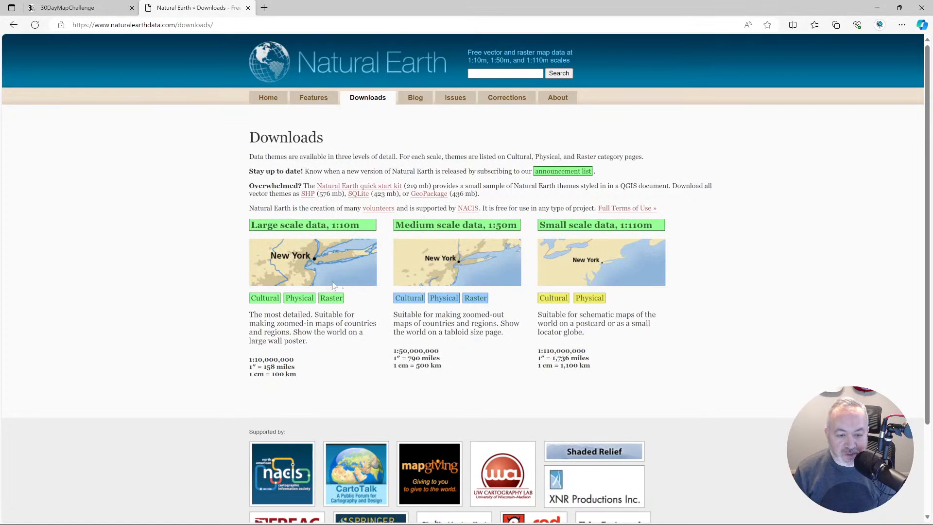
pyautogui.click(265, 299)
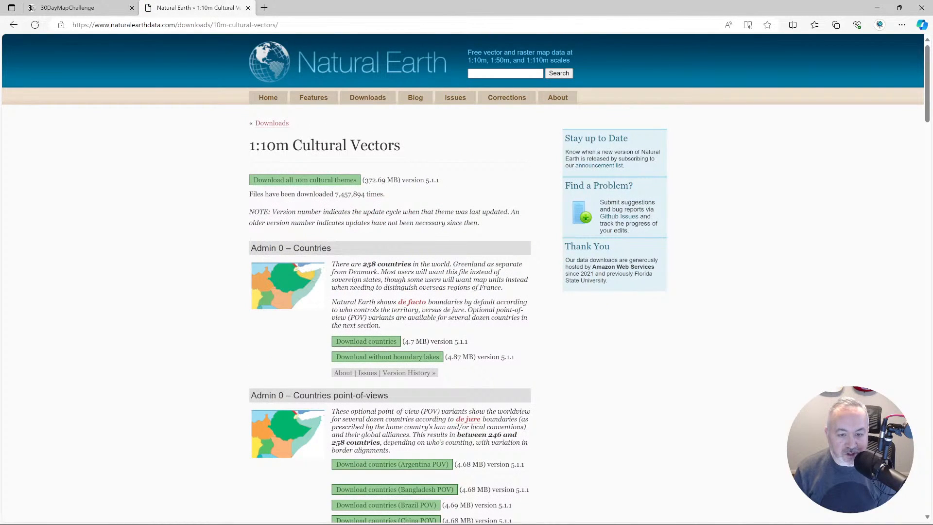
pyautogui.click(384, 343)
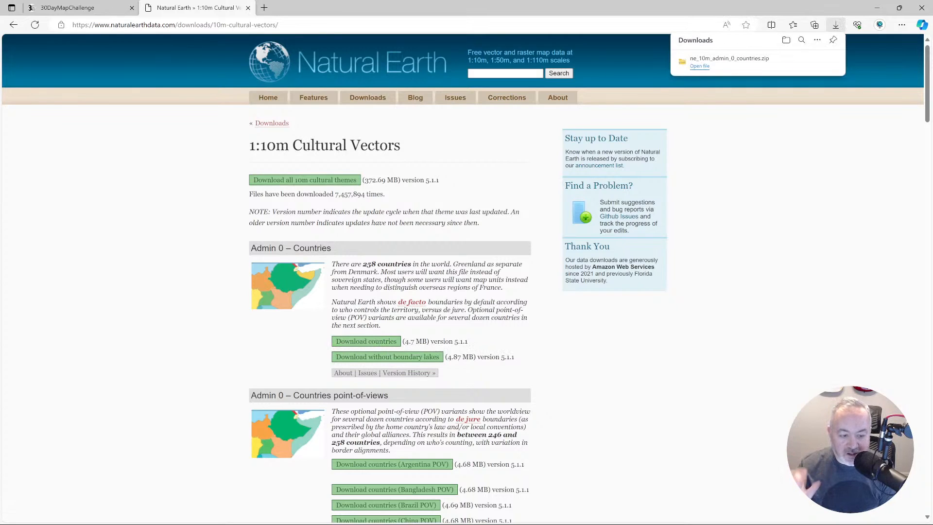
# Extract ne_10m_admin_0_countries.zip in Downloads and move the extracted folder into the Day 10 - North America folder.
pyautogui.hotkey('alt', 'Tab')
pyautogui.hotkey('alt', 'Tab')
pyautogui.hotkey('alt', 'Tab')
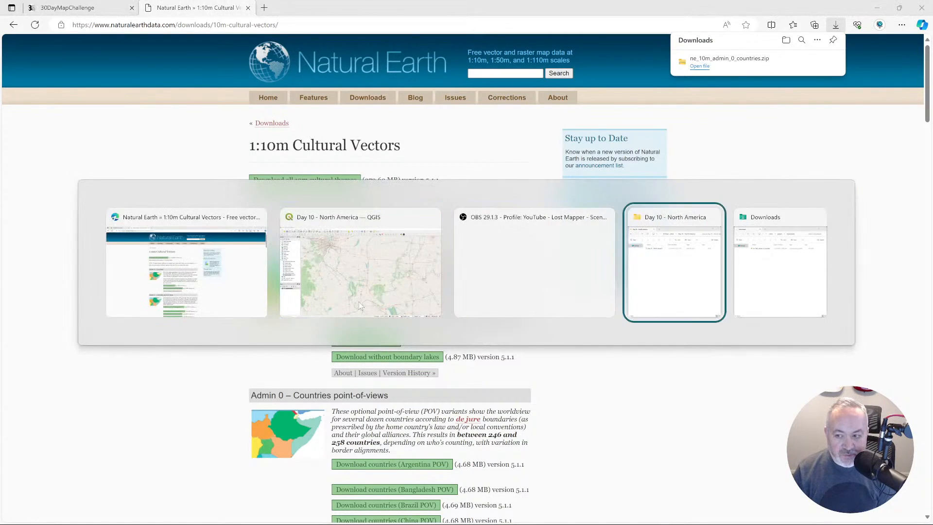
pyautogui.hotkey('alt', 'Tab')
pyautogui.hotkey('alt', 'Tab')
pyautogui.hotkey('alt', 'Tab')
pyautogui.hotkey('alt', 'Tab')
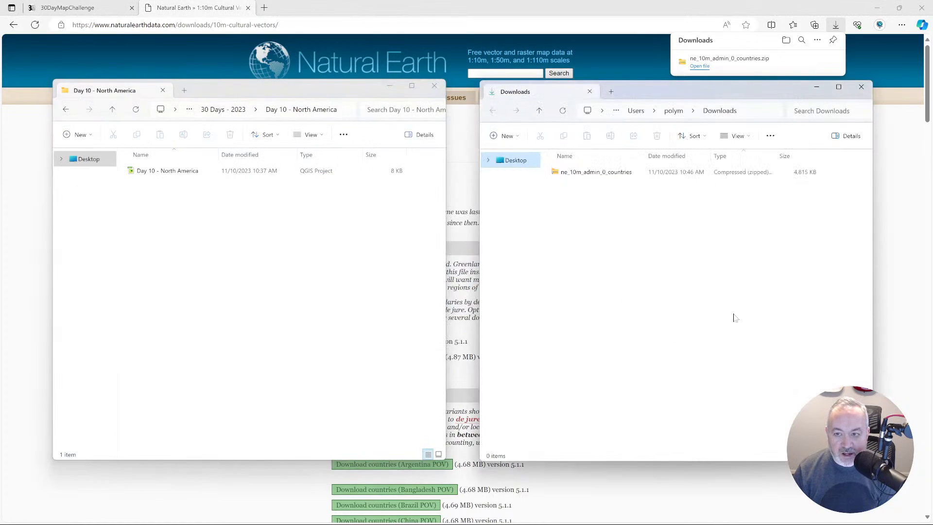
pyautogui.click(568, 172)
pyautogui.rightClick(568, 175)
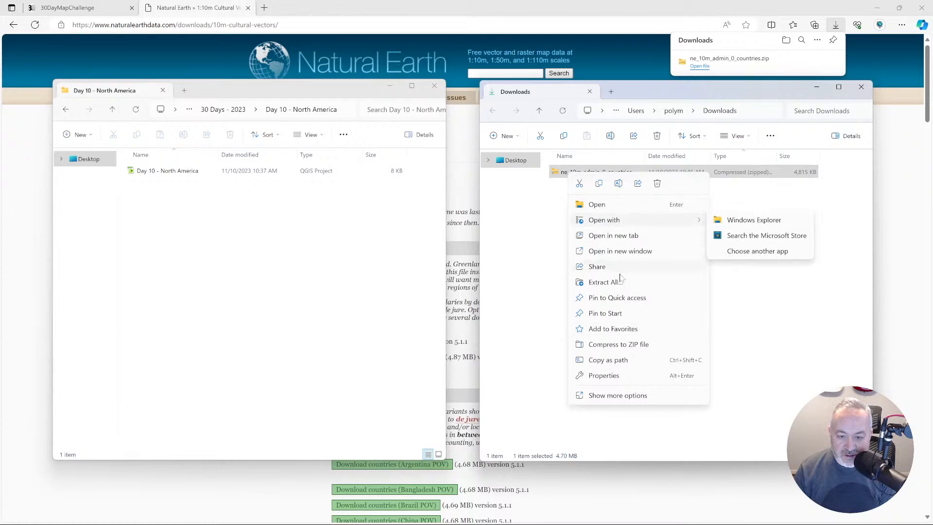
pyautogui.click(605, 282)
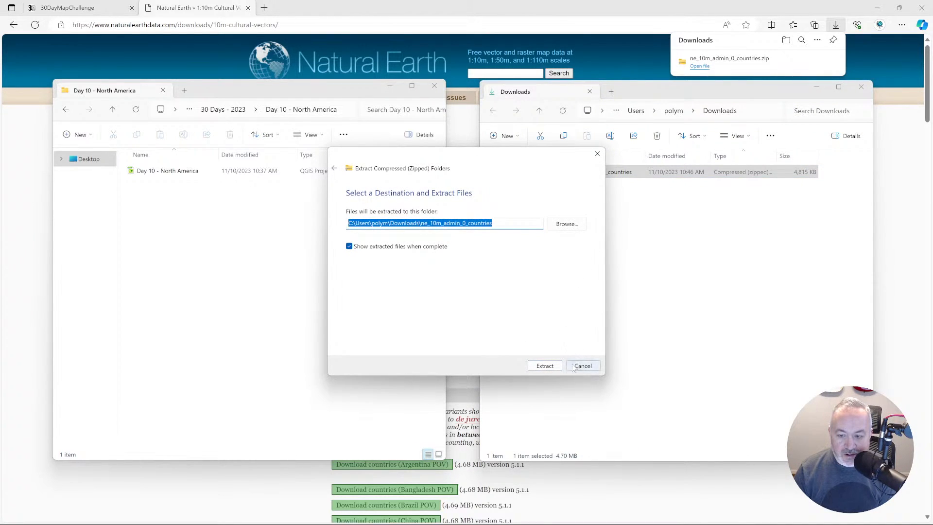
pyautogui.click(545, 366)
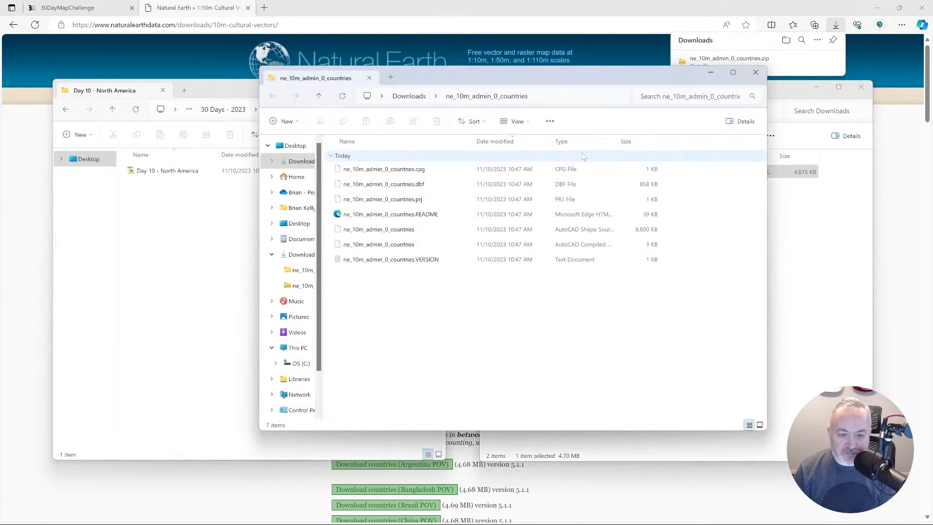
pyautogui.click(755, 72)
pyautogui.moveTo(622, 187); pyautogui.dragTo(224, 260)
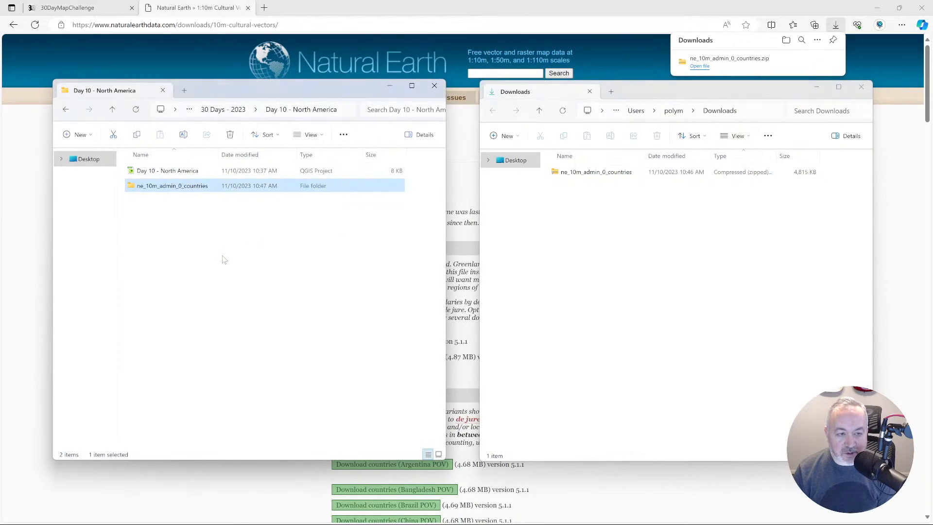
# Switch to QGIS and remove the OpenStreetMap layer from the Day 10 - North America project.
pyautogui.hotkey('alt', 'Tab')
pyautogui.hotkey('alt', 'Tab')
pyautogui.hotkey('alt', 'Tab')
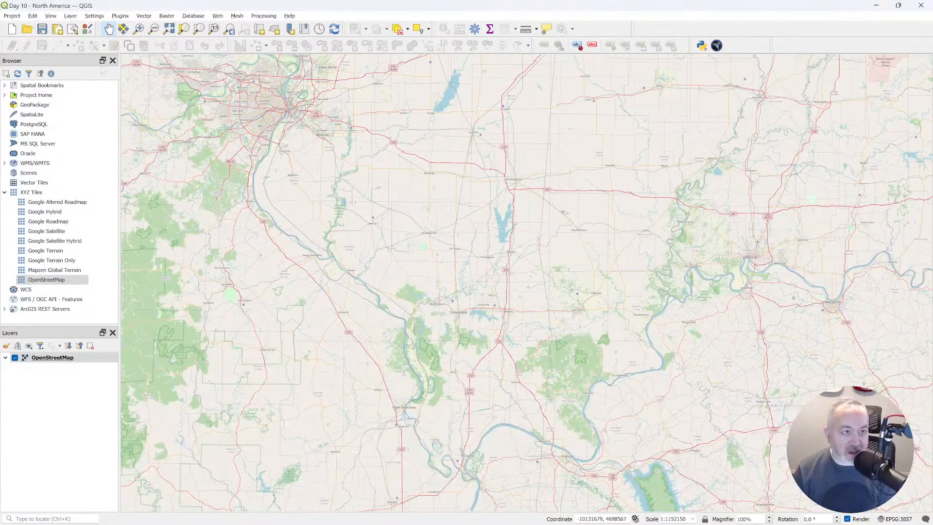
pyautogui.click(91, 346)
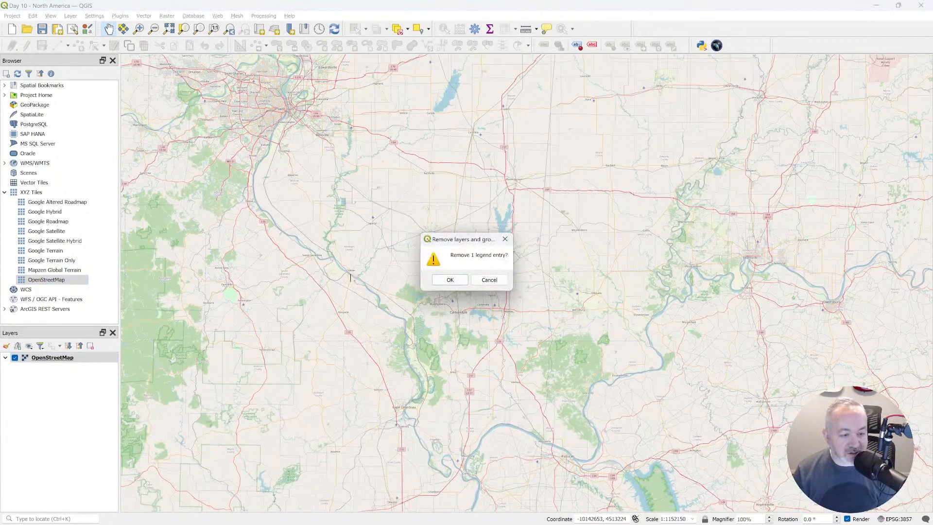
pyautogui.click(448, 280)
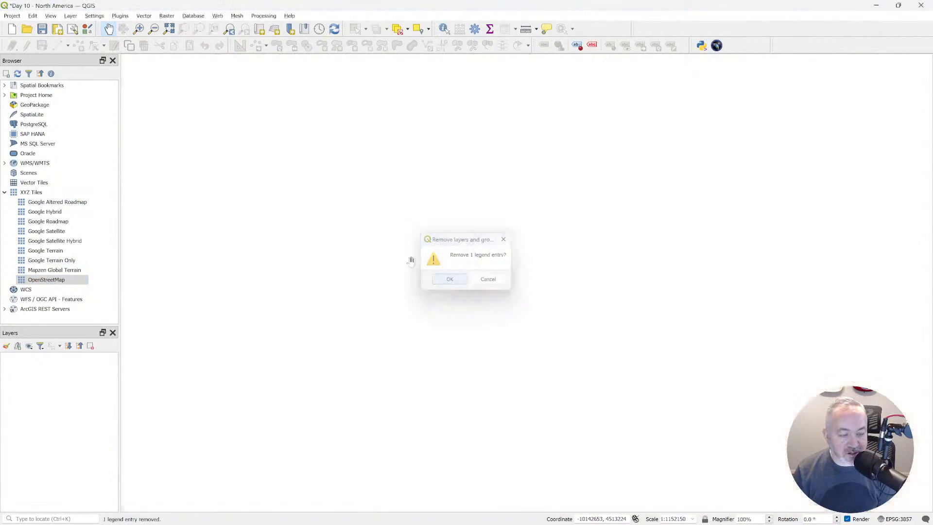
# Add the ne_10m_admin_0_countries shapefile from the project home folder to the map.
pyautogui.doubleClick(43, 96)
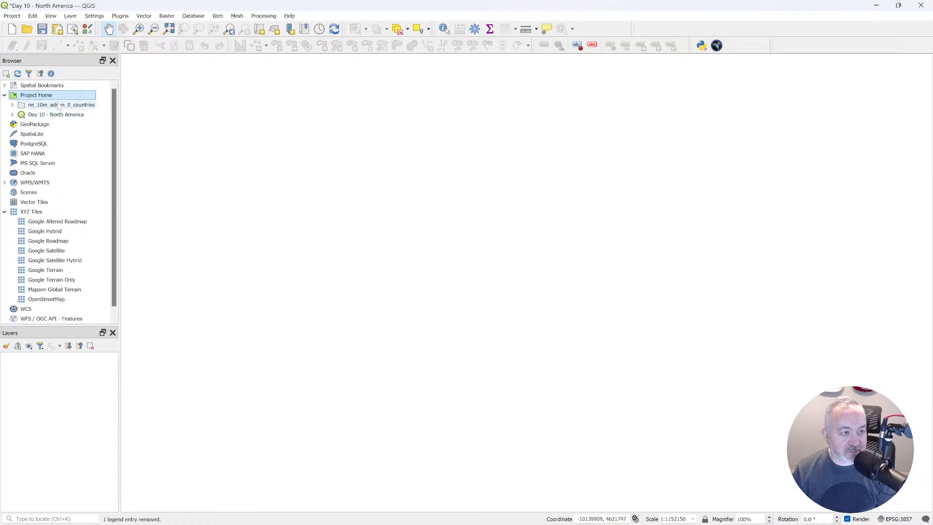
pyautogui.doubleClick(57, 107)
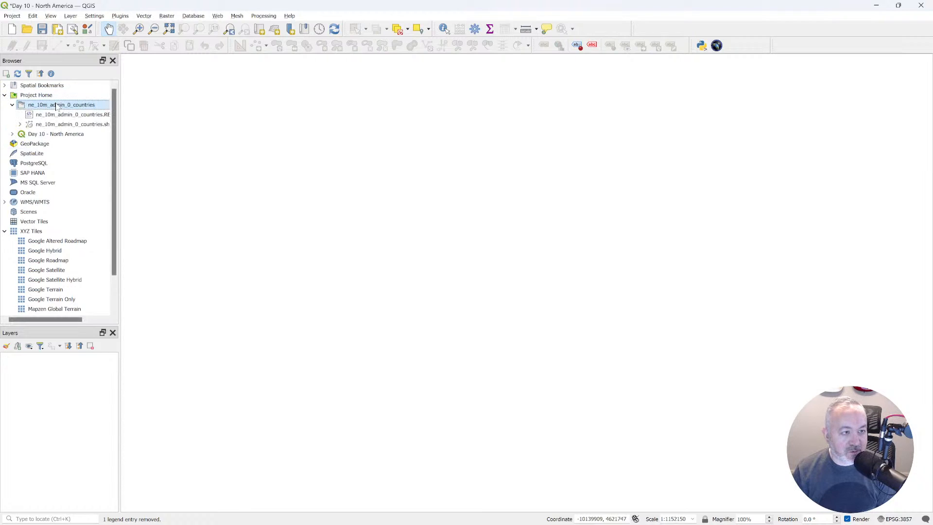
pyautogui.doubleClick(99, 126)
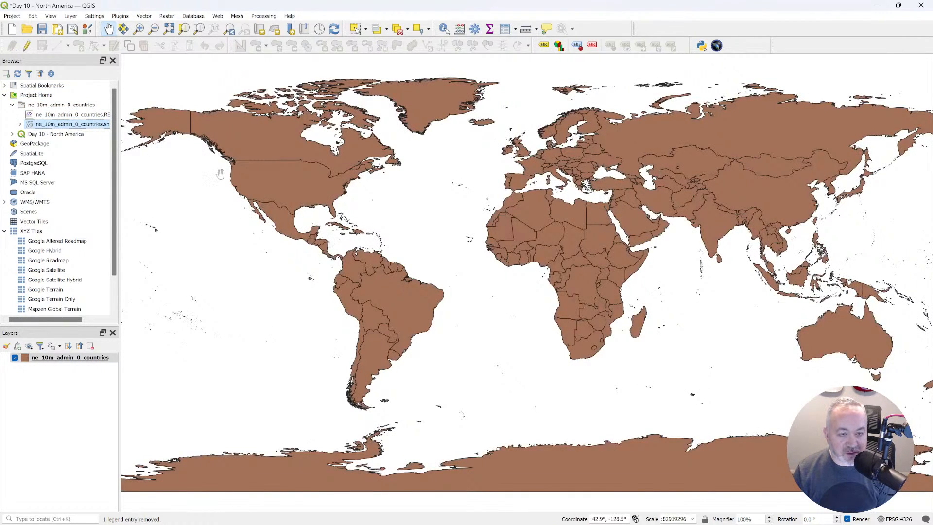
pyautogui.click(79, 359)
pyautogui.rightClick(78, 360)
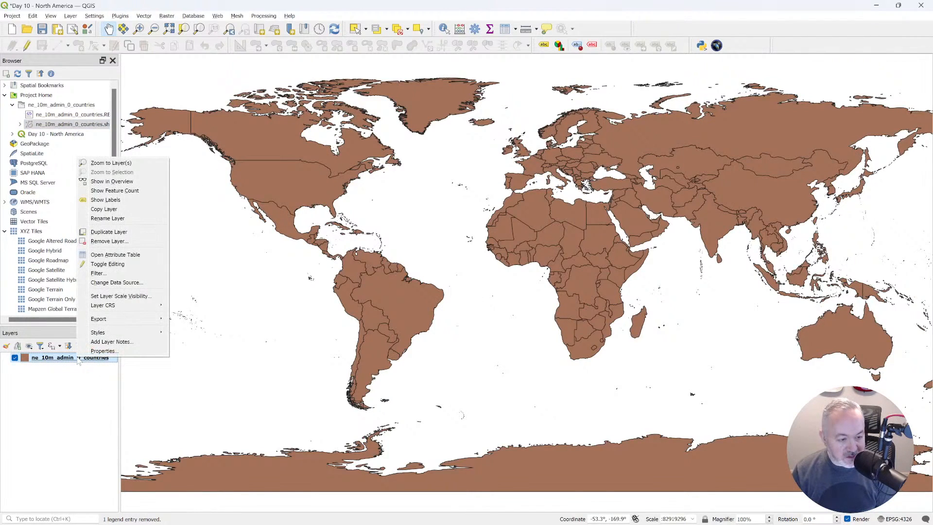
pyautogui.click(150, 255)
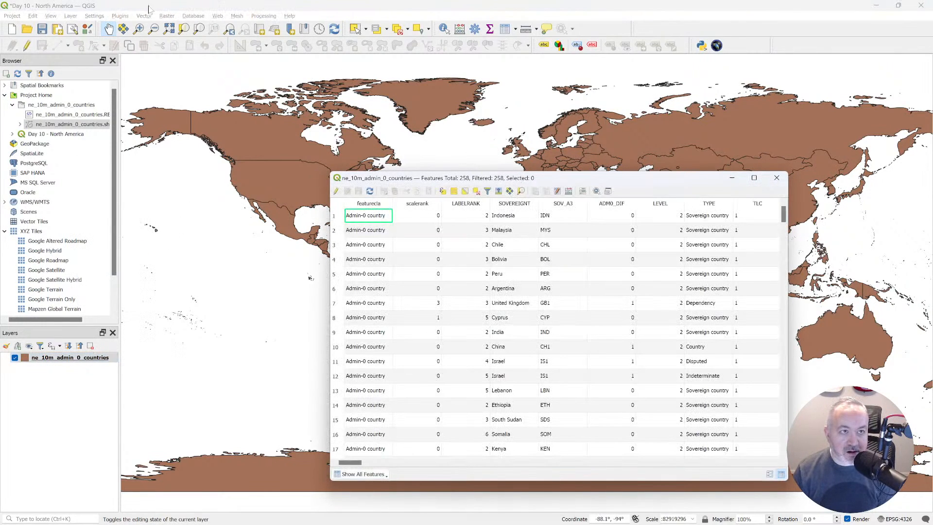
pyautogui.click(776, 178)
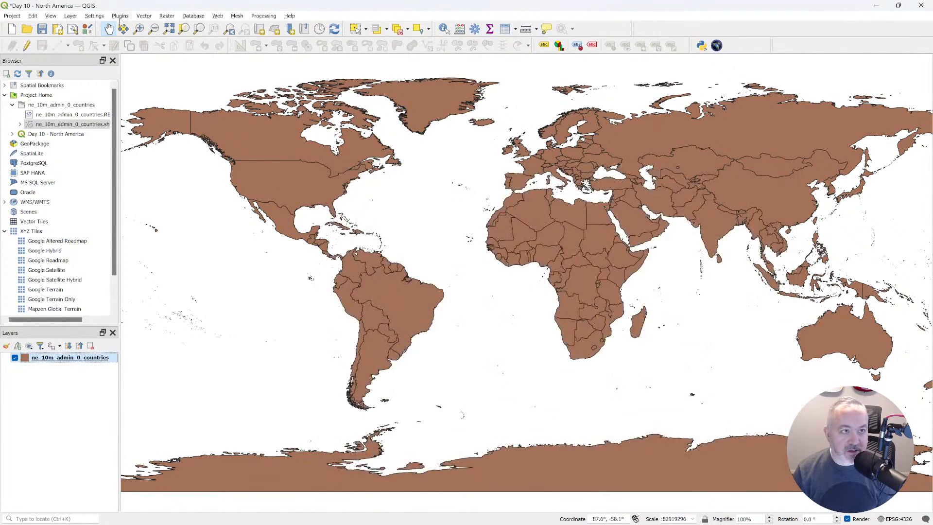
pyautogui.click(50, 16)
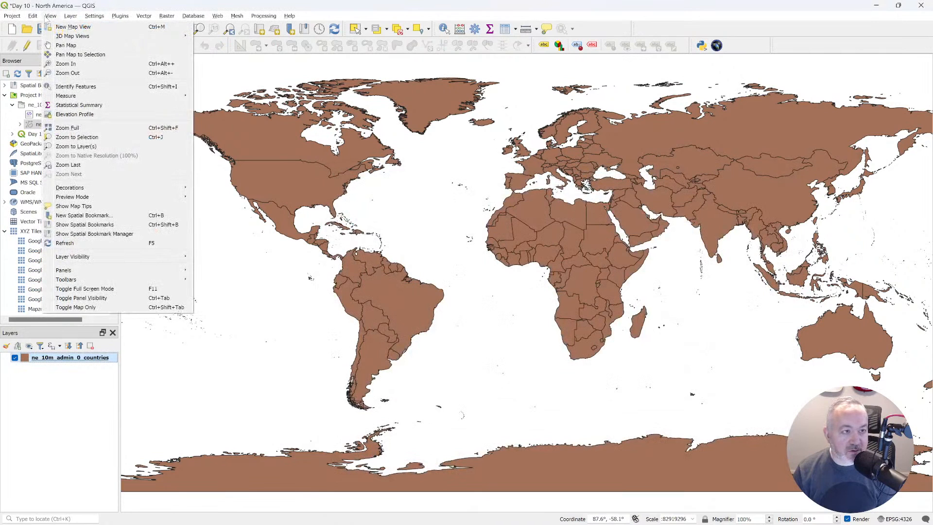
pyautogui.moveTo(70, 21)
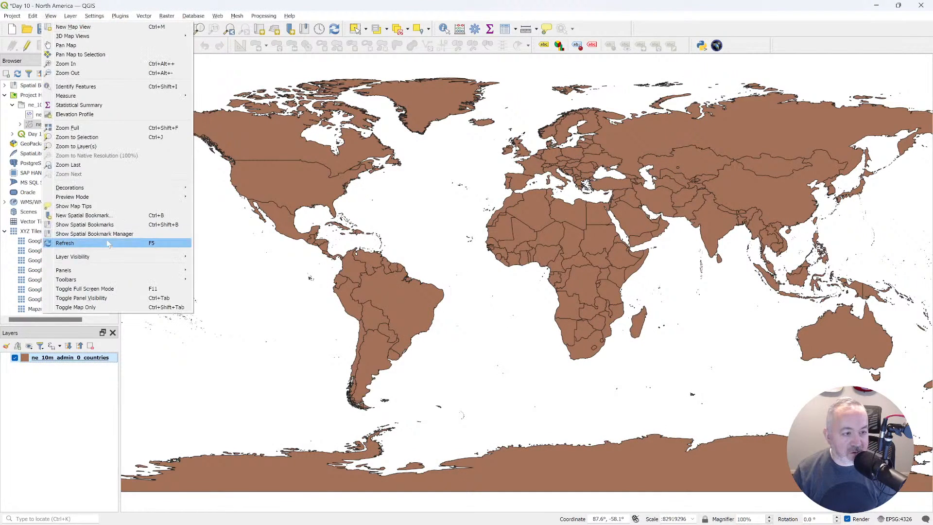
pyautogui.moveTo(138, 269)
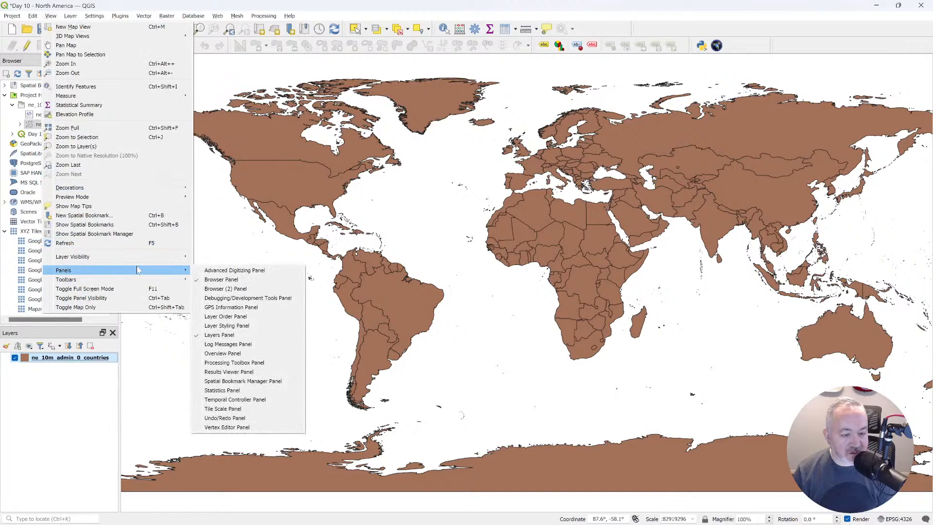
pyautogui.click(67, 377)
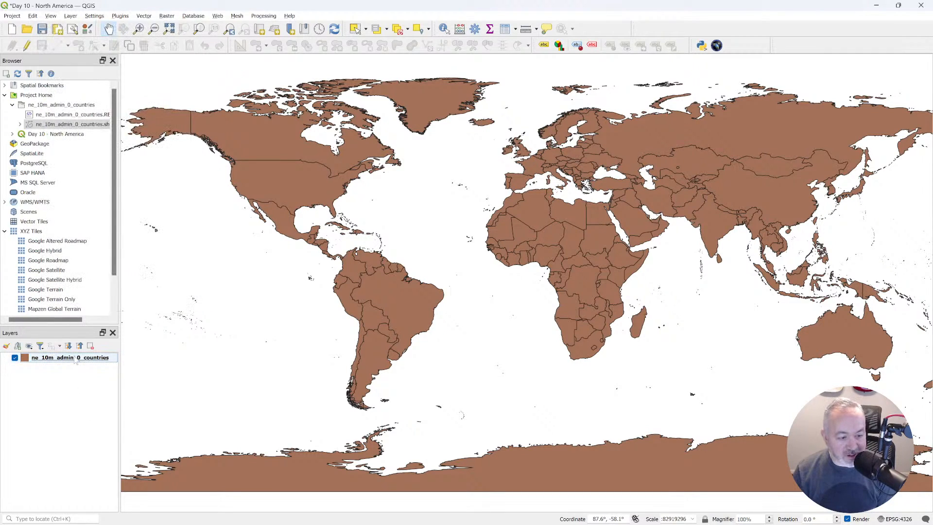
# Open the countries layer's attribute table and deselect all columns in the column organizer.
pyautogui.press('F6')
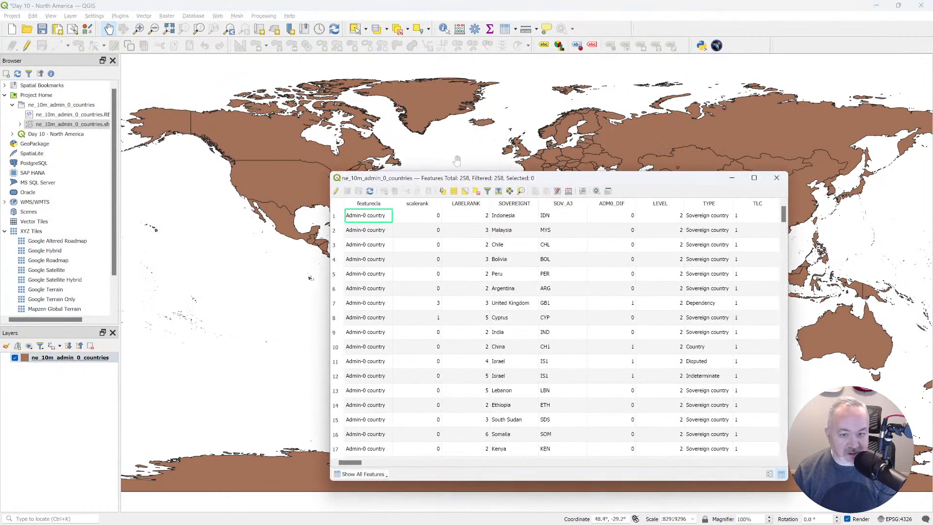
pyautogui.moveTo(522, 179); pyautogui.dragTo(372, 83)
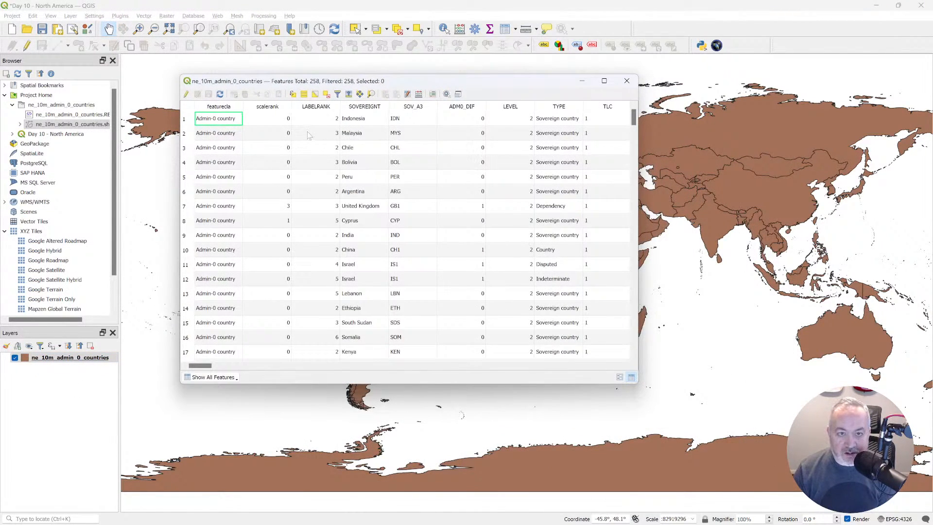
pyautogui.click(407, 94)
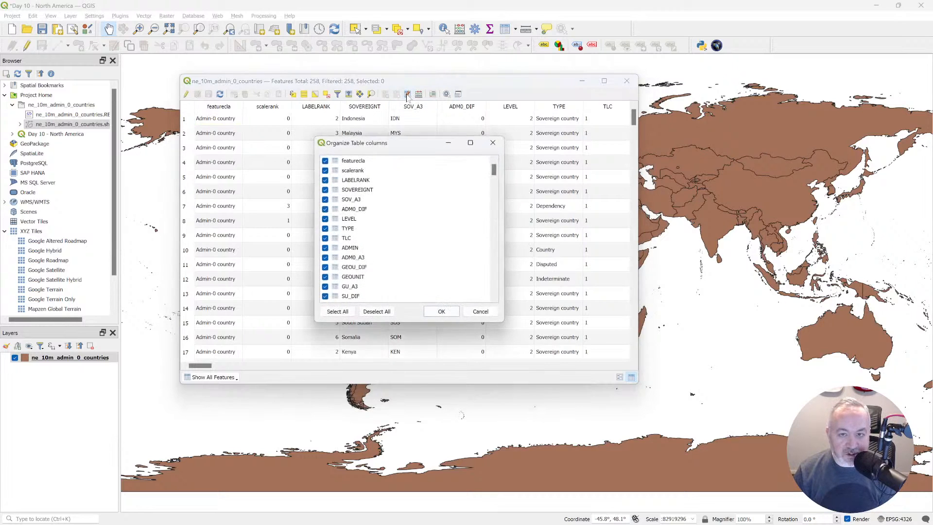
pyautogui.moveTo(397, 142); pyautogui.dragTo(389, 114)
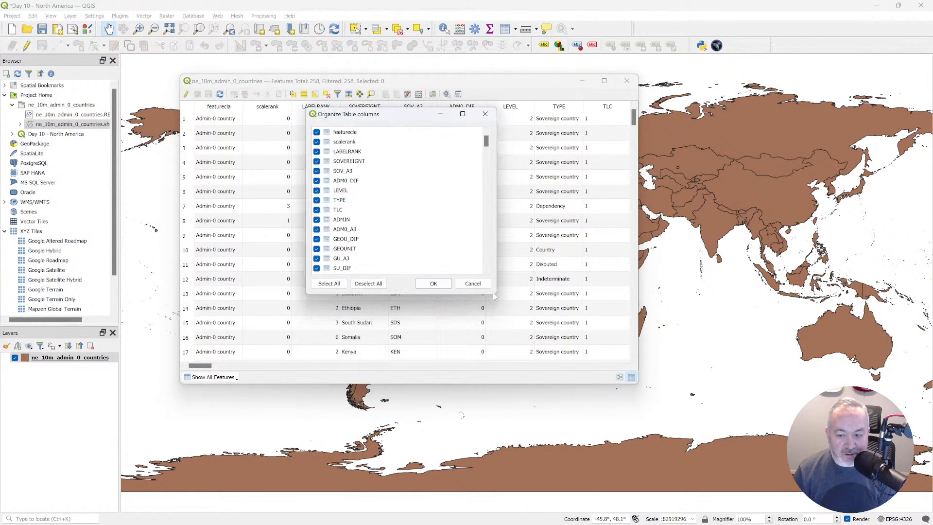
pyautogui.moveTo(492, 293); pyautogui.dragTo(711, 455)
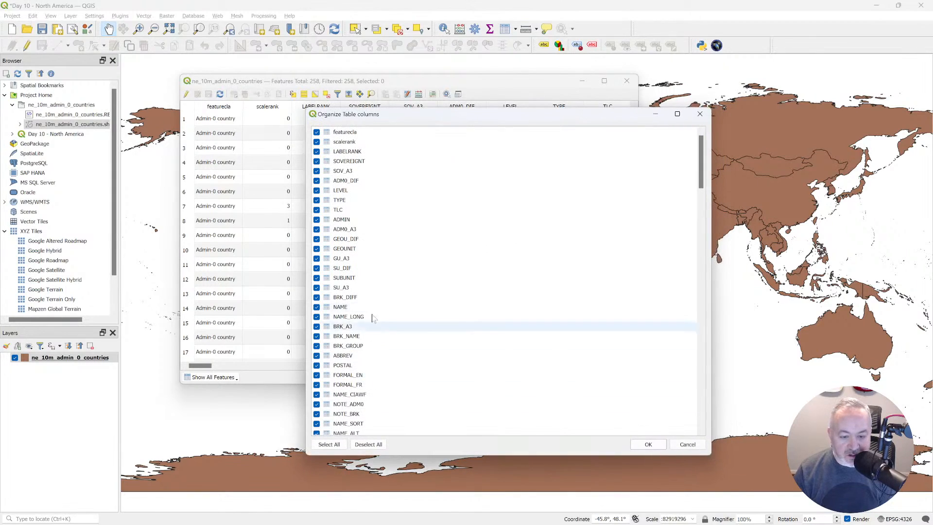
pyautogui.click(368, 444)
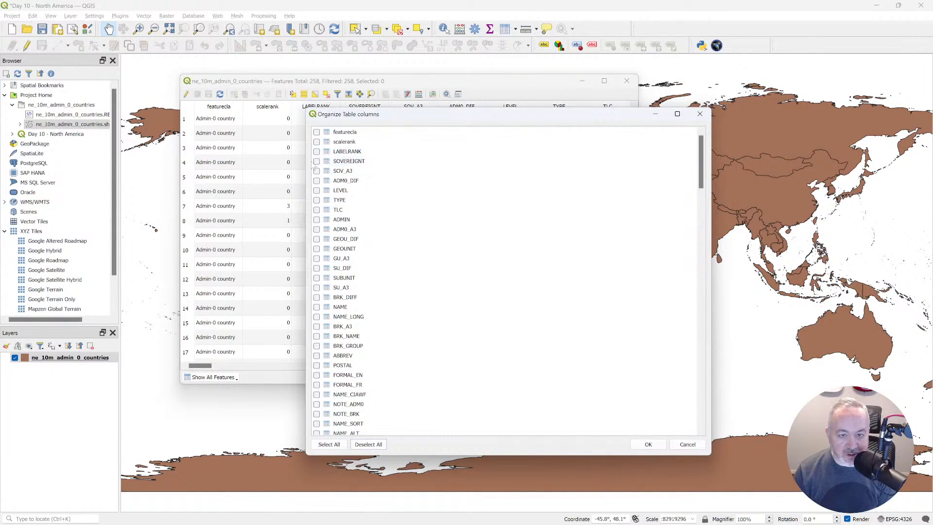
# Show only the SOVEREIGNT, TYPE, ADMIN, NAME, NAME_LONG, CONTINENT, REGION_UN, SUBREGION and REGION_WB columns in the attribute table.
pyautogui.click(316, 200)
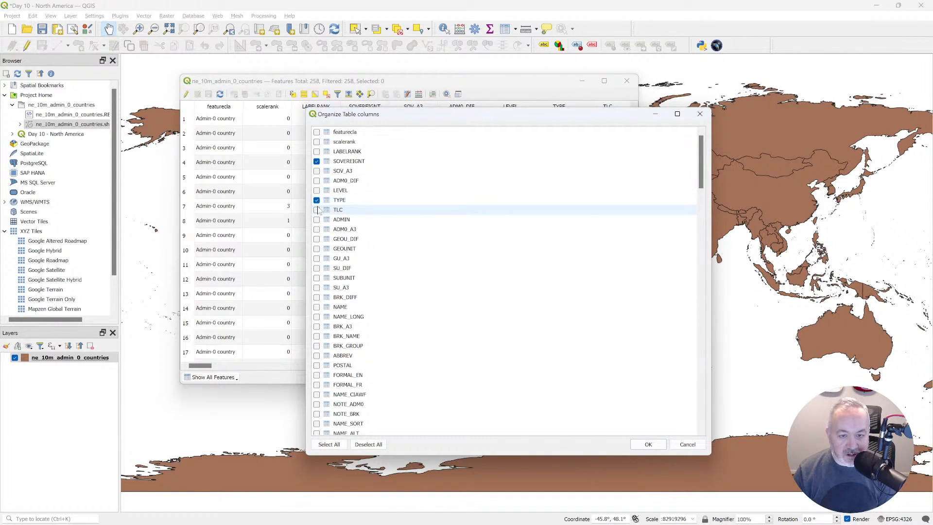
pyautogui.scroll(-2, 316, 225)
pyautogui.click(316, 258)
pyautogui.scroll(-3, 318, 258)
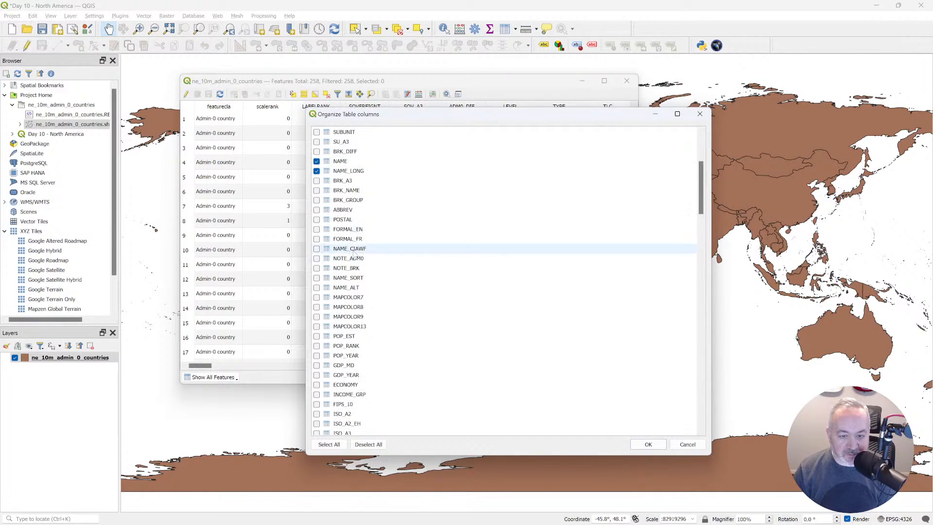
pyautogui.scroll(-6, 355, 267)
pyautogui.scroll(-16, 356, 277)
pyautogui.scroll(-1, 356, 278)
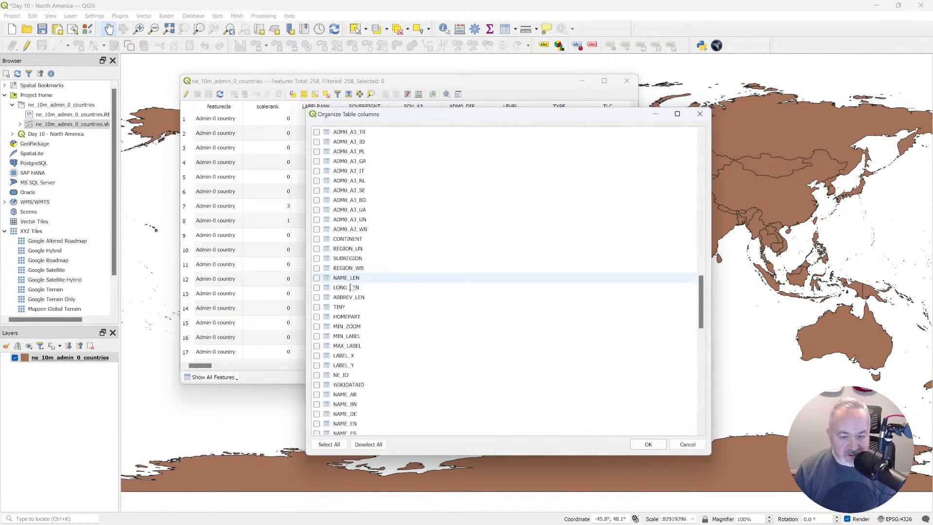
pyautogui.click(317, 258)
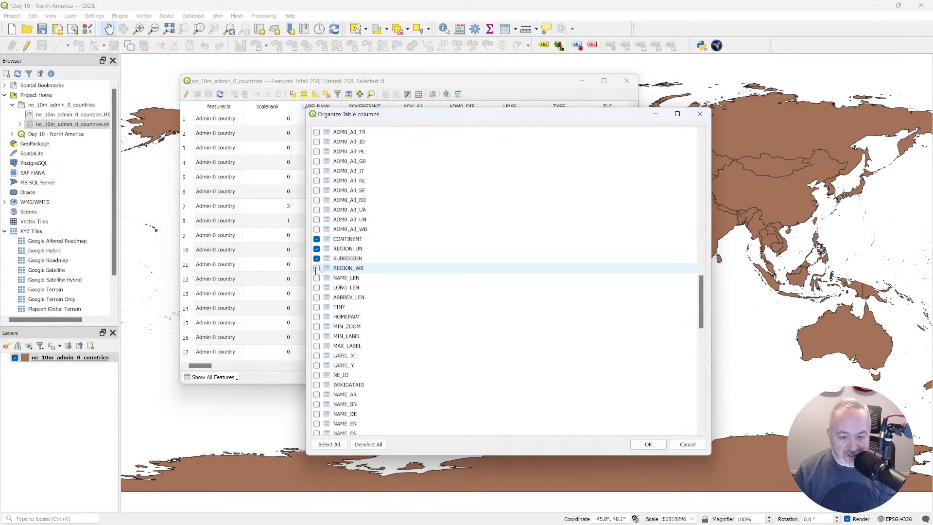
pyautogui.scroll(-4, 402, 298)
pyautogui.scroll(1, 402, 298)
pyautogui.click(648, 444)
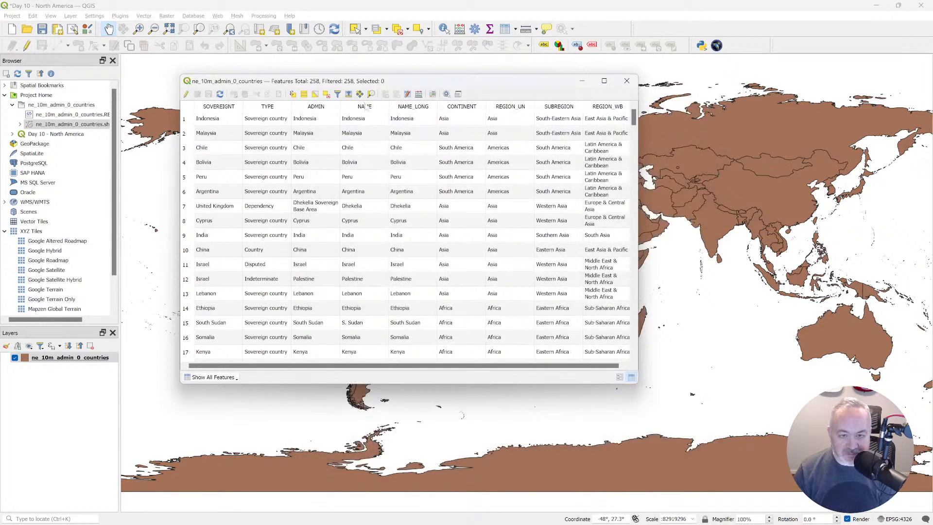
# Enlarge the attribute table window and sort the countries by the CONTINENT column.
pyautogui.moveTo(391, 83); pyautogui.dragTo(365, 70)
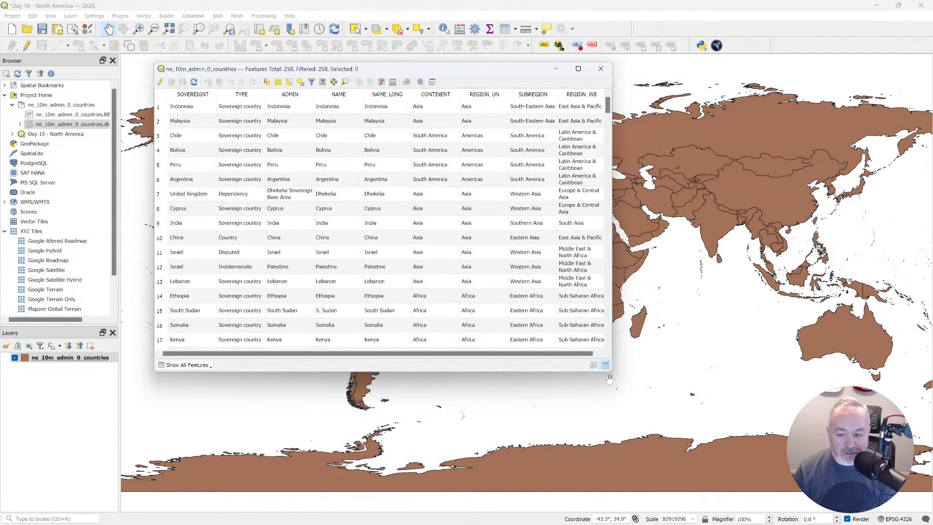
pyautogui.moveTo(611, 370); pyautogui.dragTo(804, 425)
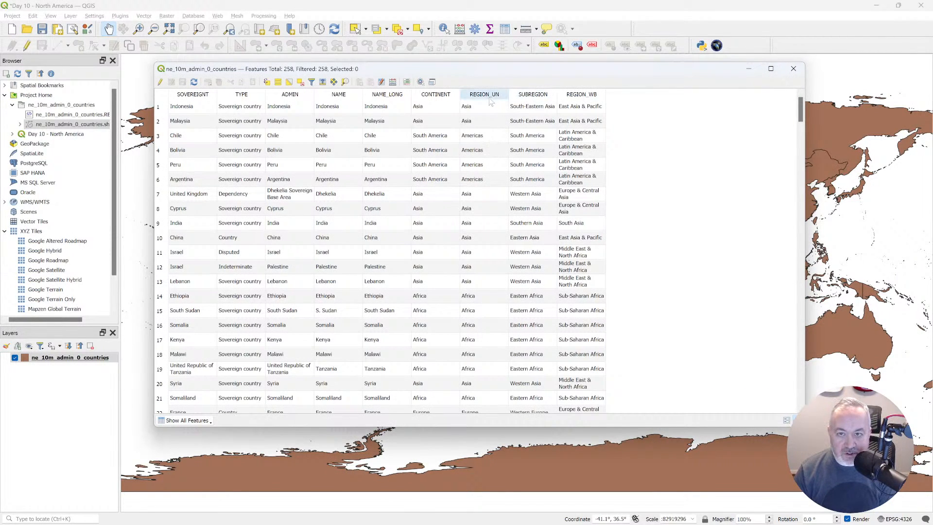
pyautogui.click(435, 94)
# Examine the continent assigned to each country, widening the CONTINENT column for readability, and close the attribute table.
pyautogui.scroll(-18, 442, 170)
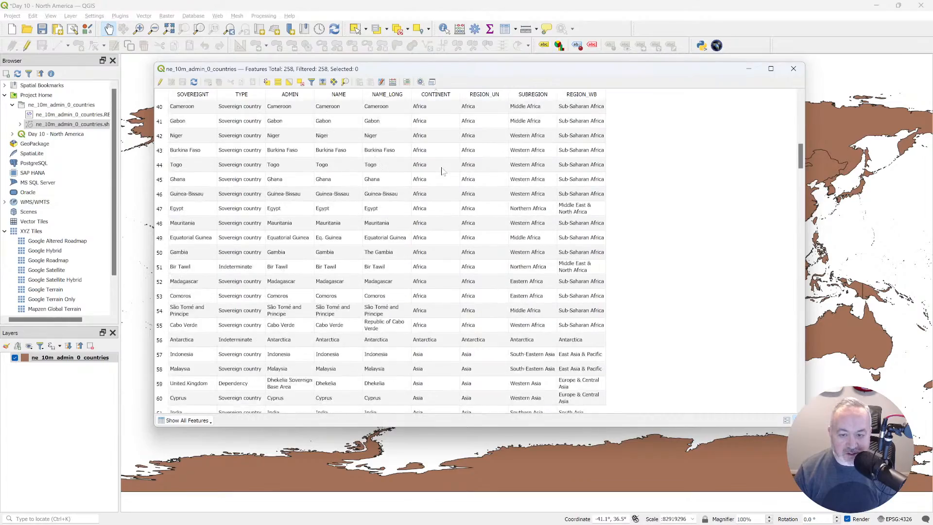
pyautogui.scroll(-20, 442, 170)
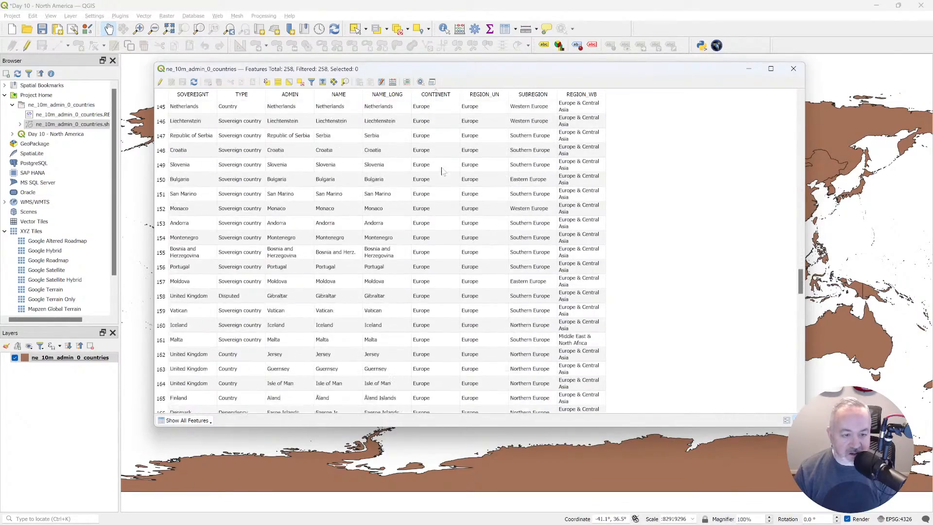
pyautogui.scroll(-18, 442, 170)
pyautogui.scroll(6, 442, 170)
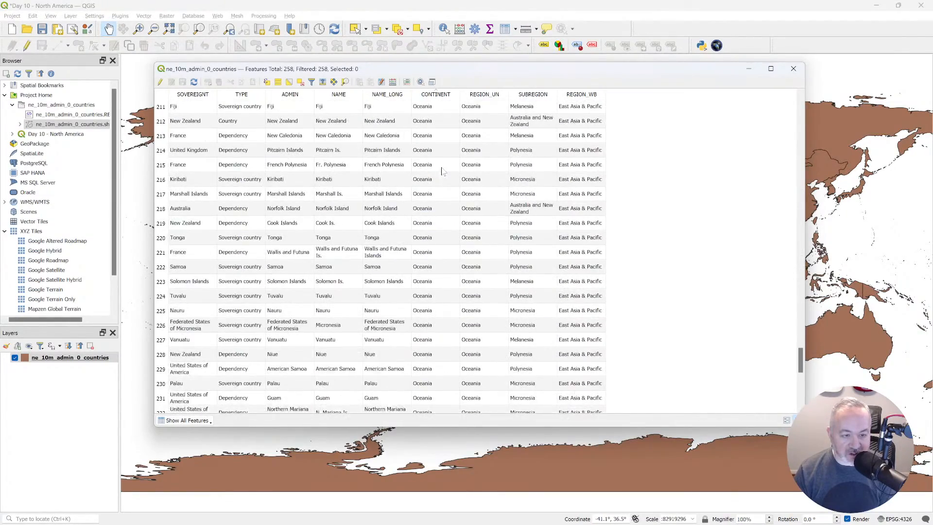
pyautogui.scroll(-13, 442, 170)
pyautogui.scroll(5, 442, 170)
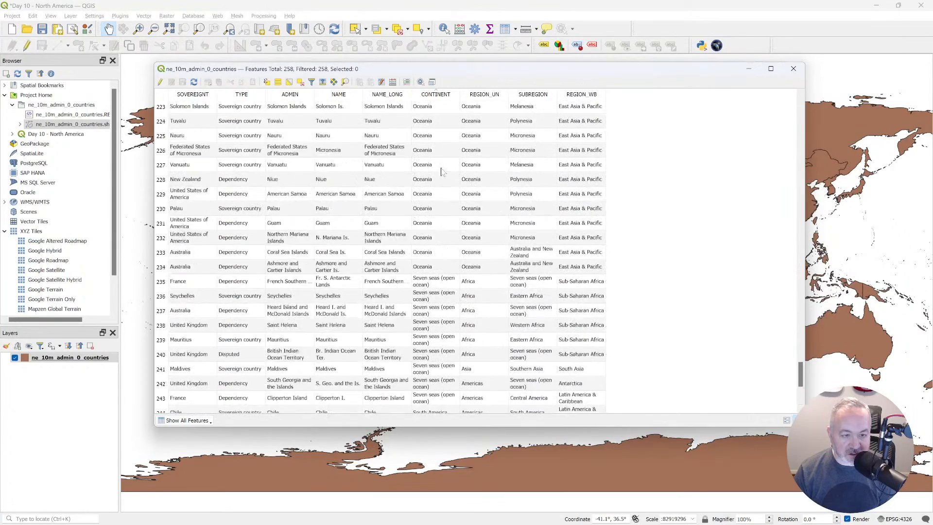
pyautogui.moveTo(460, 95); pyautogui.dragTo(496, 95)
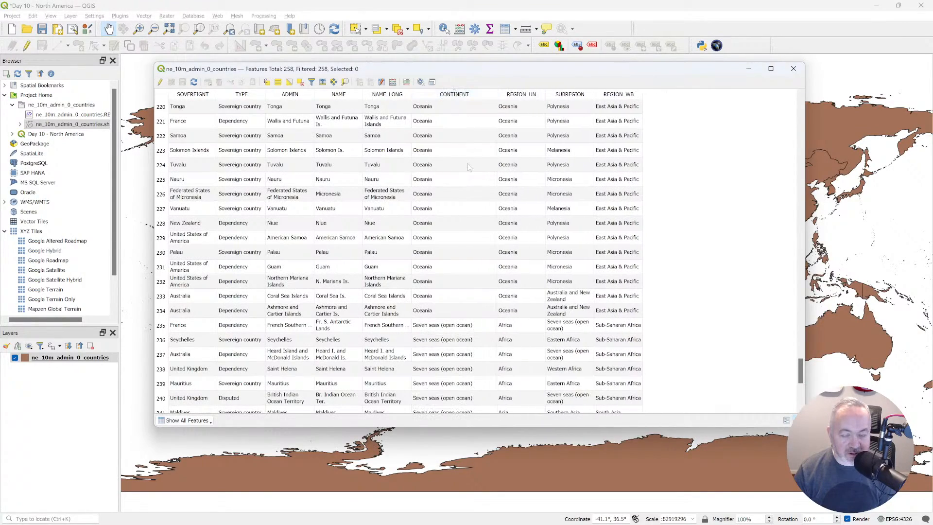
pyautogui.scroll(7, 467, 169)
pyautogui.scroll(18, 467, 169)
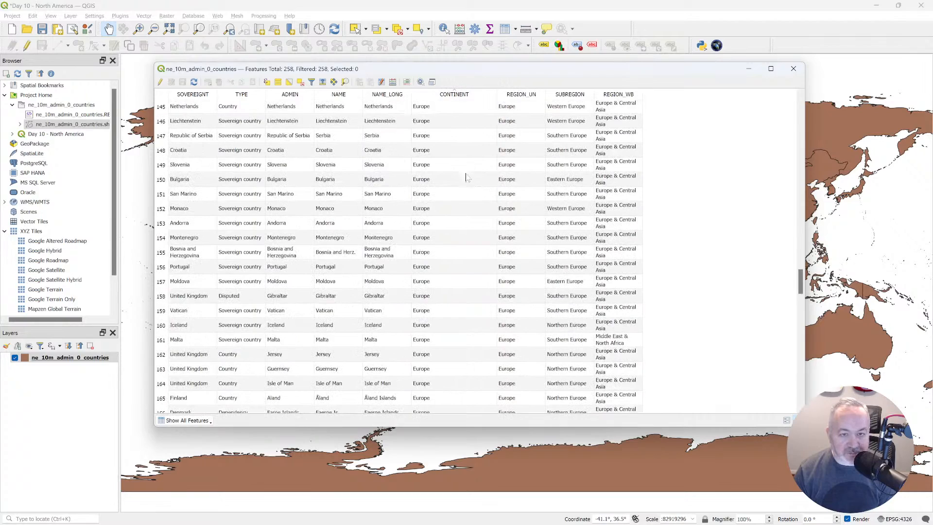
pyautogui.scroll(20, 441, 287)
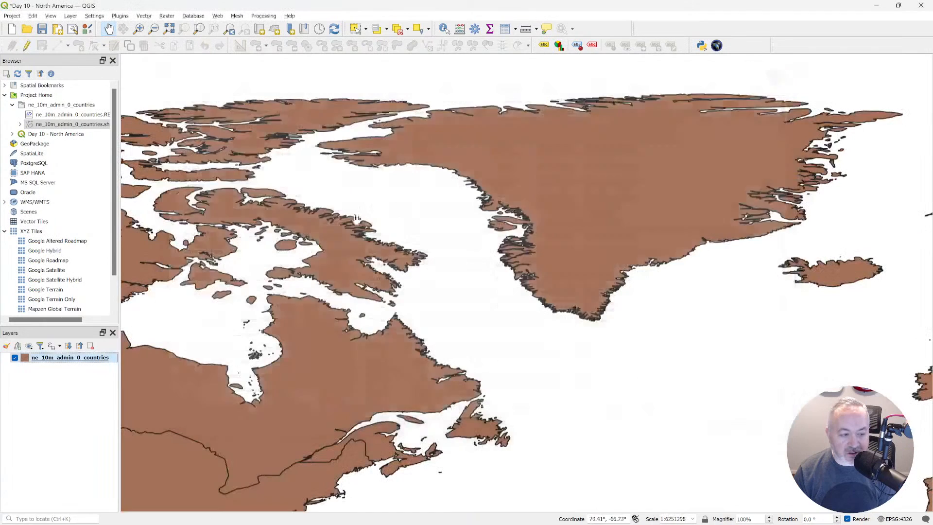
pyautogui.click(793, 69)
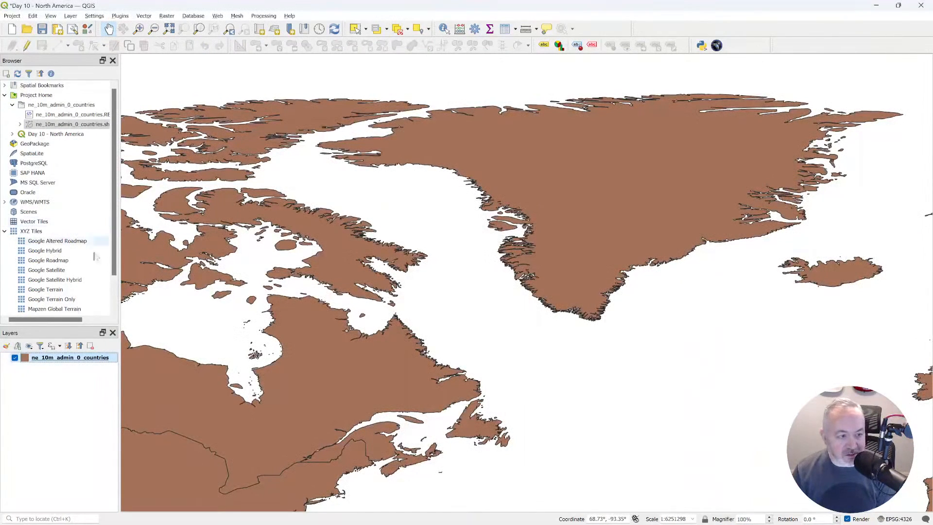
# Open the filter query builder for the countries layer and list all values of the CONTINENT field.
pyautogui.rightClick(65, 359)
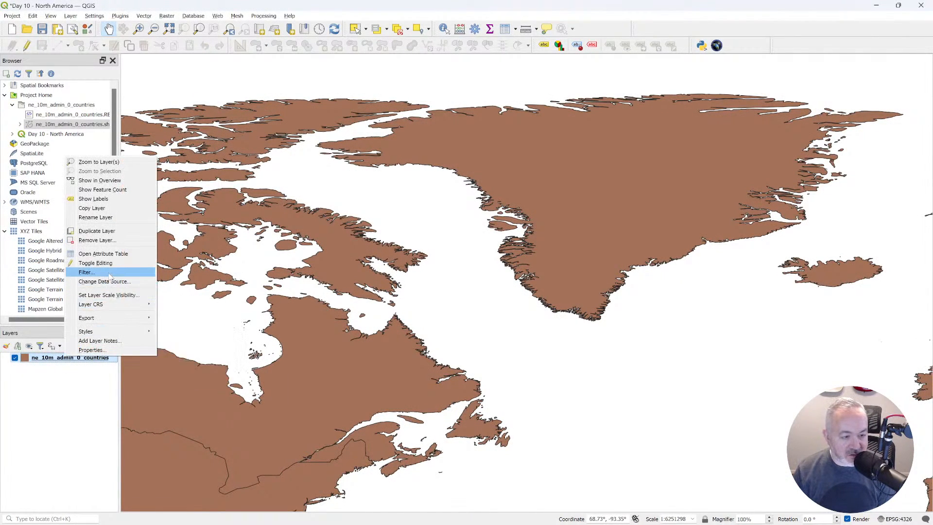
pyautogui.click(93, 272)
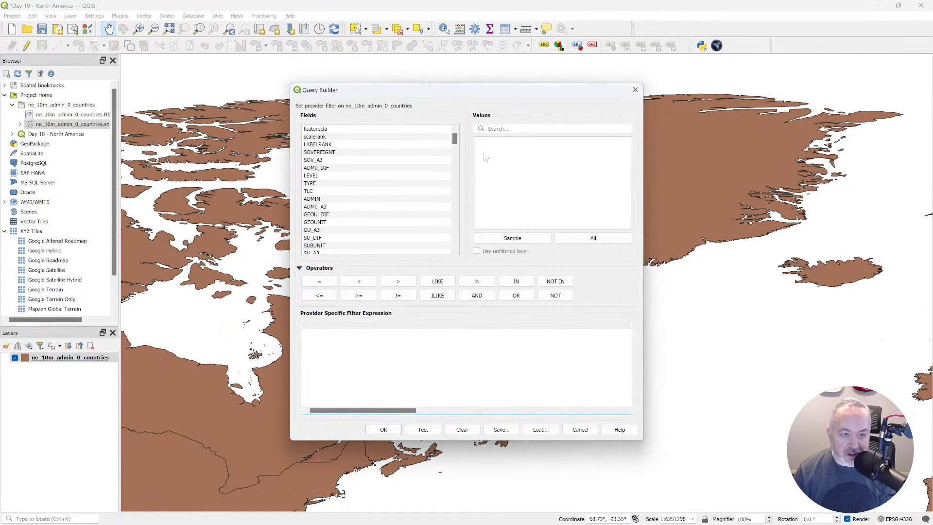
pyautogui.scroll(-6, 399, 181)
pyautogui.scroll(-20, 400, 181)
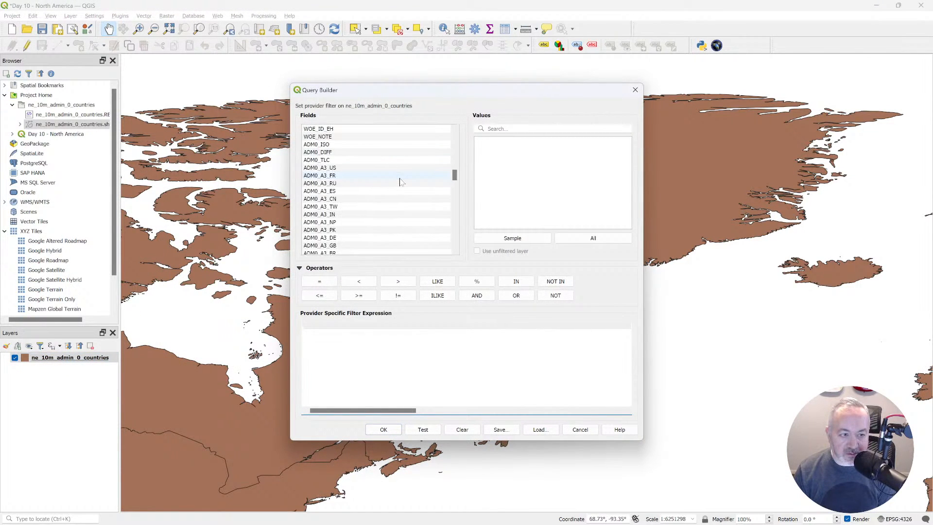
pyautogui.scroll(-1, 399, 181)
pyautogui.scroll(2, 400, 182)
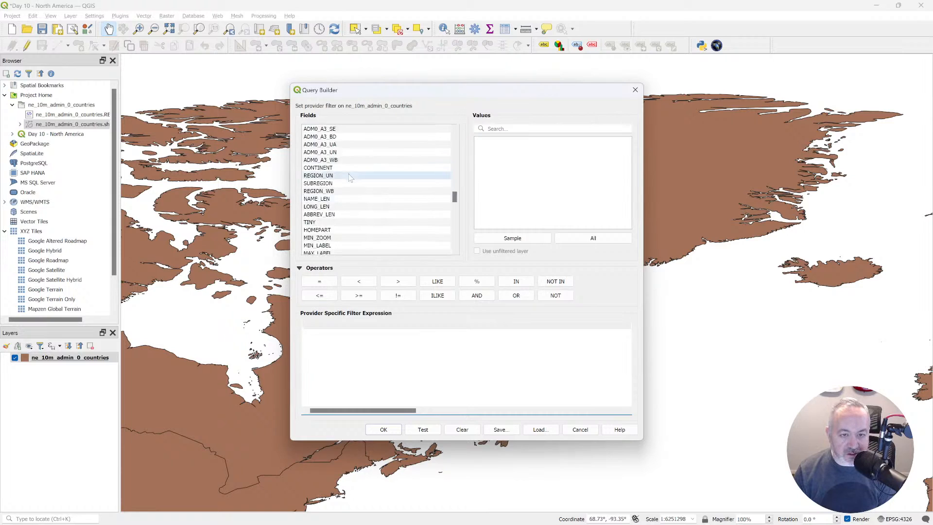
pyautogui.click(329, 192)
pyautogui.click(558, 240)
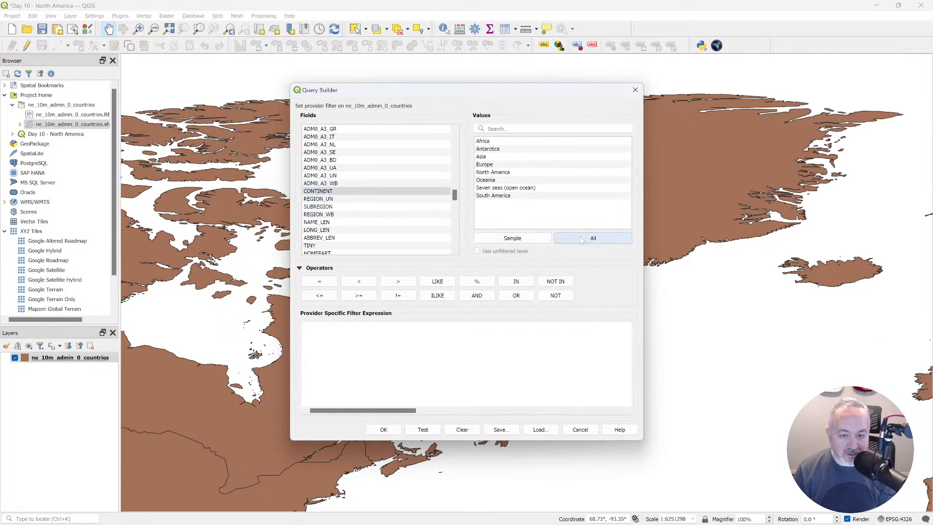
# Build, test and apply the filter "CONTINENT" = 'North America' on the countries layer.
pyautogui.doubleClick(319, 191)
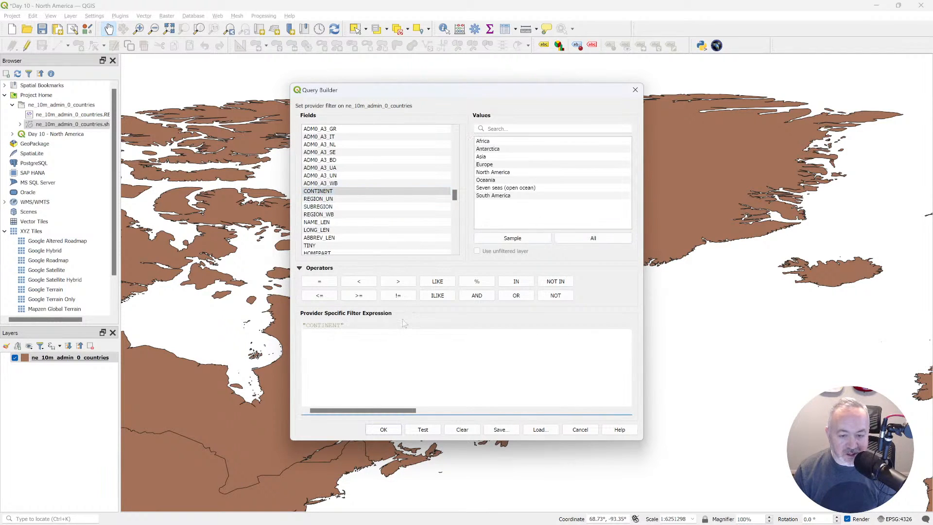
pyautogui.write('=')
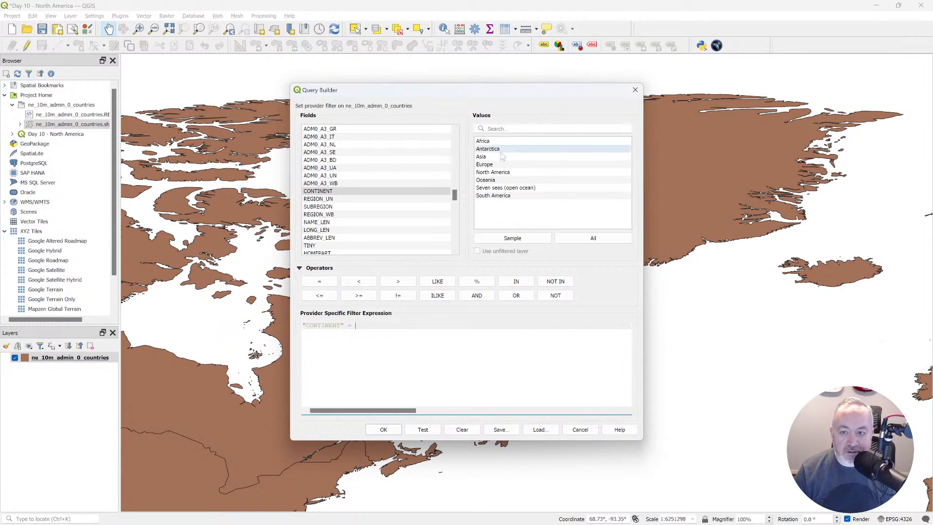
pyautogui.doubleClick(493, 172)
pyautogui.click(434, 429)
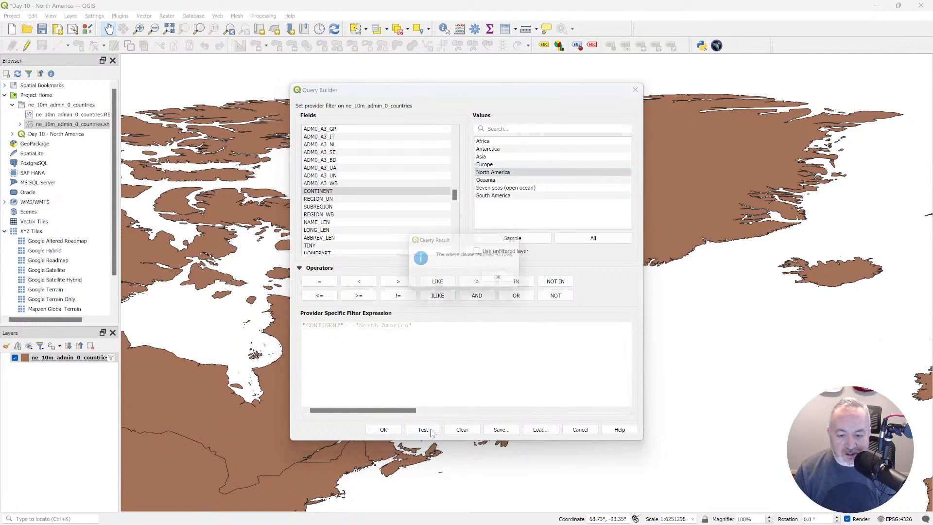
pyautogui.click(503, 281)
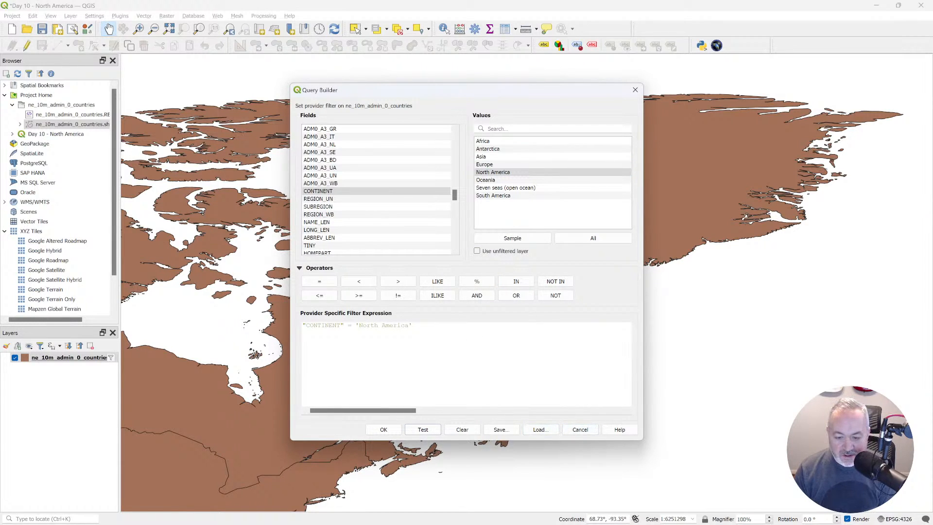
pyautogui.click(383, 429)
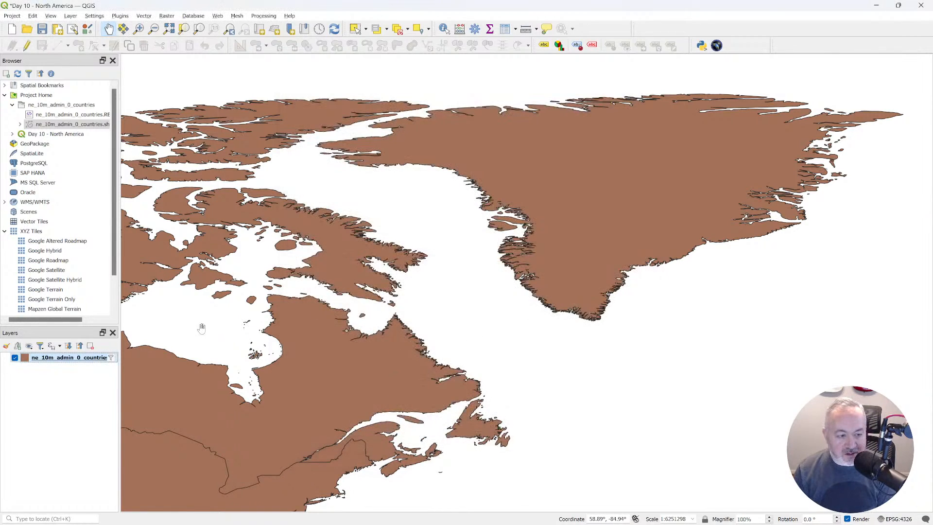
pyautogui.rightClick(73, 359)
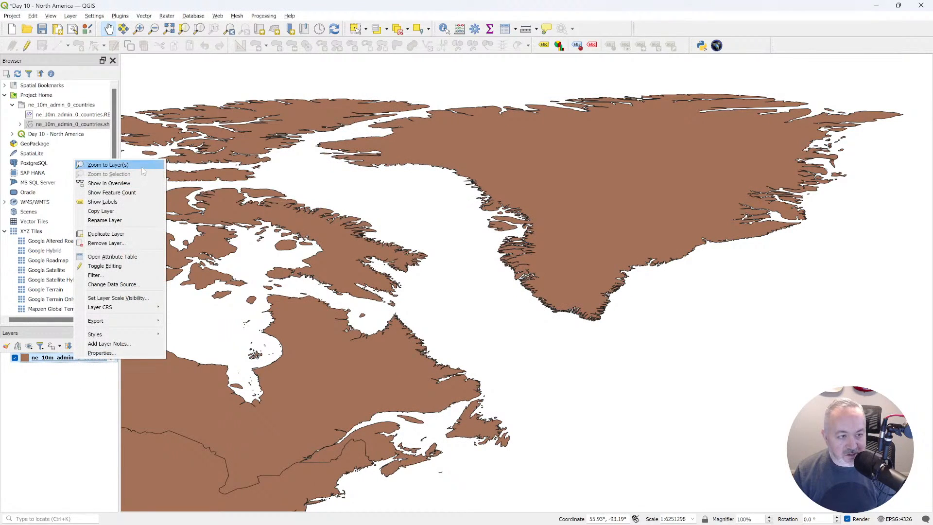
pyautogui.click(108, 165)
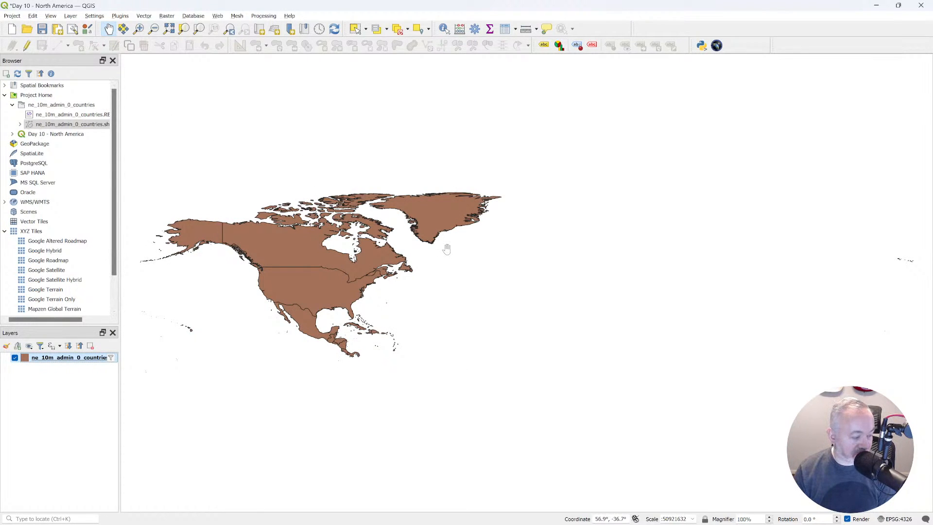
# Open the project's coordinate reference system settings and filter the systems by "north america".
pyautogui.click(896, 519)
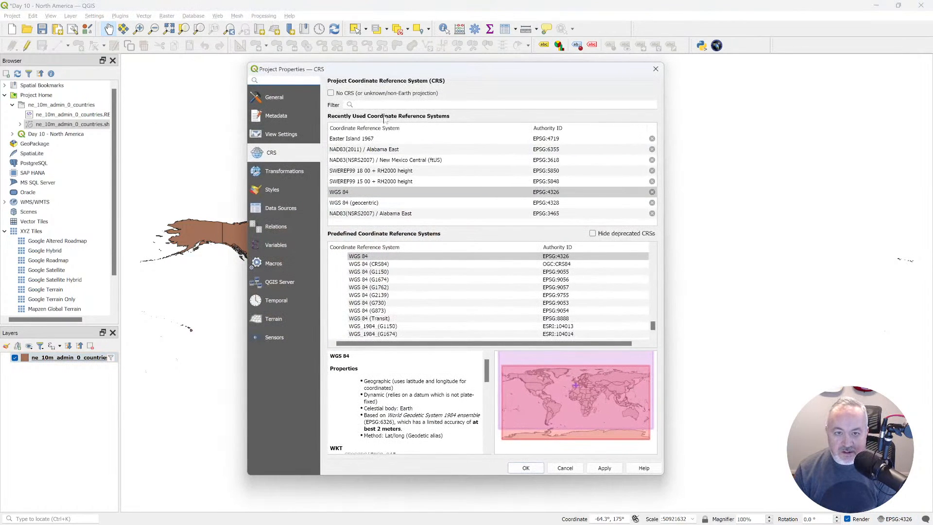
pyautogui.click(379, 105)
pyautogui.write('north america')
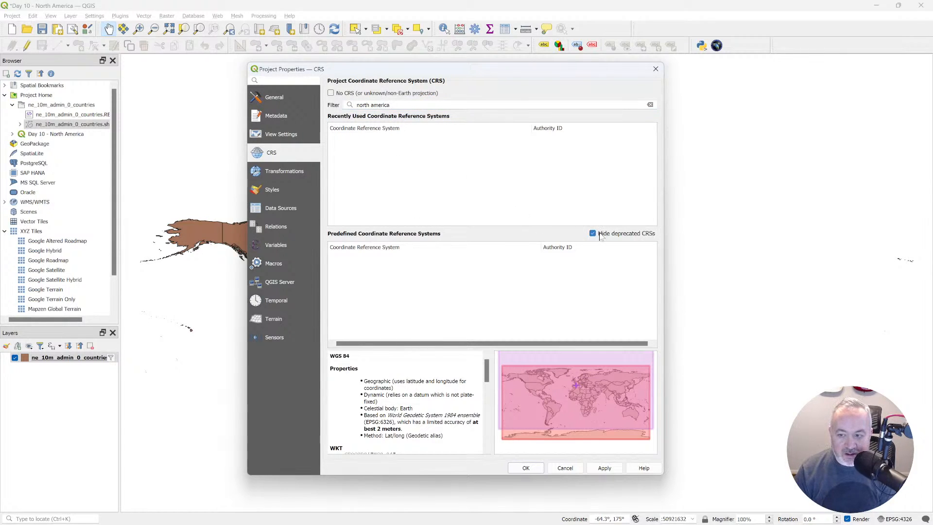
# Clear the coordinate system filter and expand the predefined categories, including Compound, Geocentric, Geodetic and Projected.
pyautogui.moveTo(392, 105); pyautogui.dragTo(324, 96)
pyautogui.press('BackSpace')
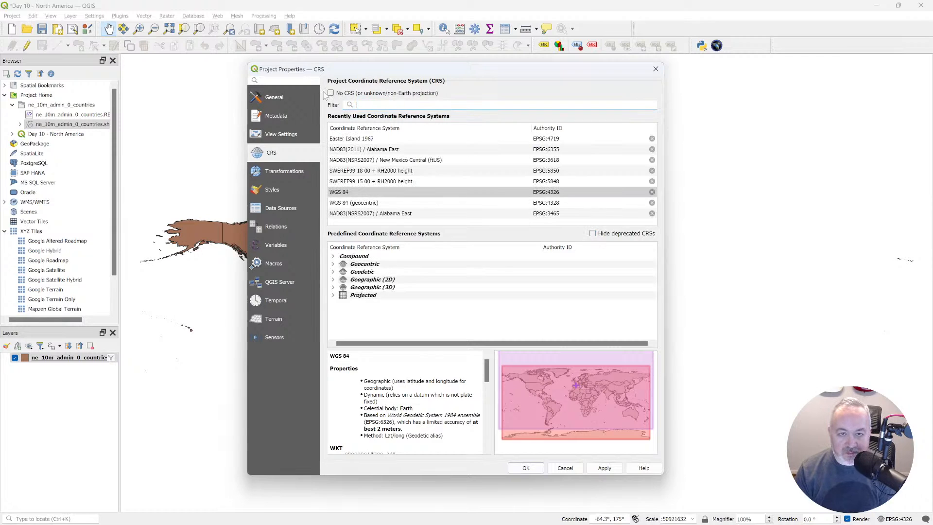
pyautogui.write('noth')
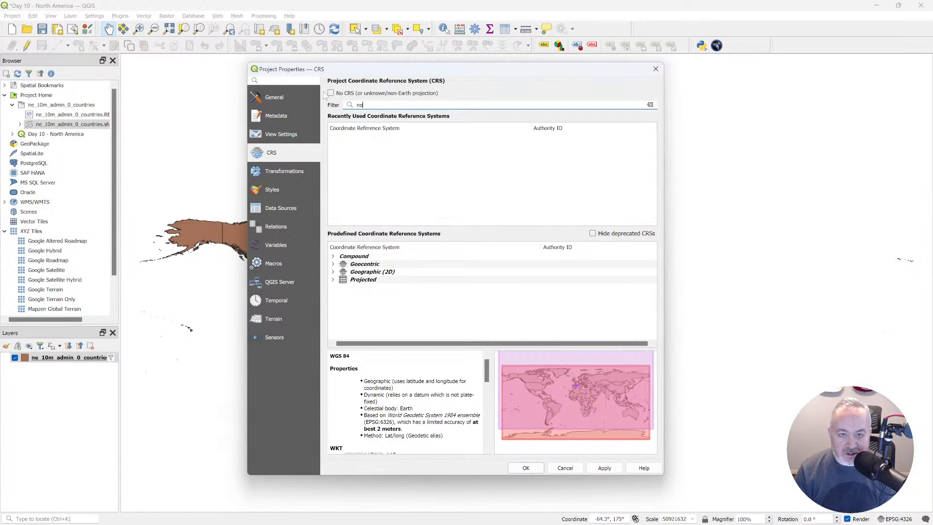
pyautogui.press('BackSpace')
pyautogui.press('BackSpace')
pyautogui.press('BackSpace')
pyautogui.press('BackSpace')
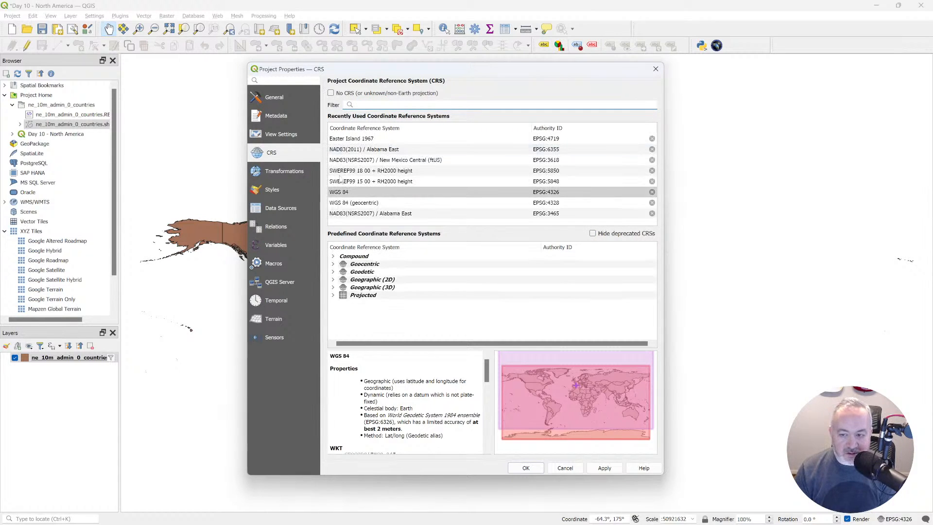
pyautogui.click(333, 294)
pyautogui.click(333, 287)
pyautogui.click(333, 271)
pyautogui.click(332, 263)
pyautogui.click(333, 256)
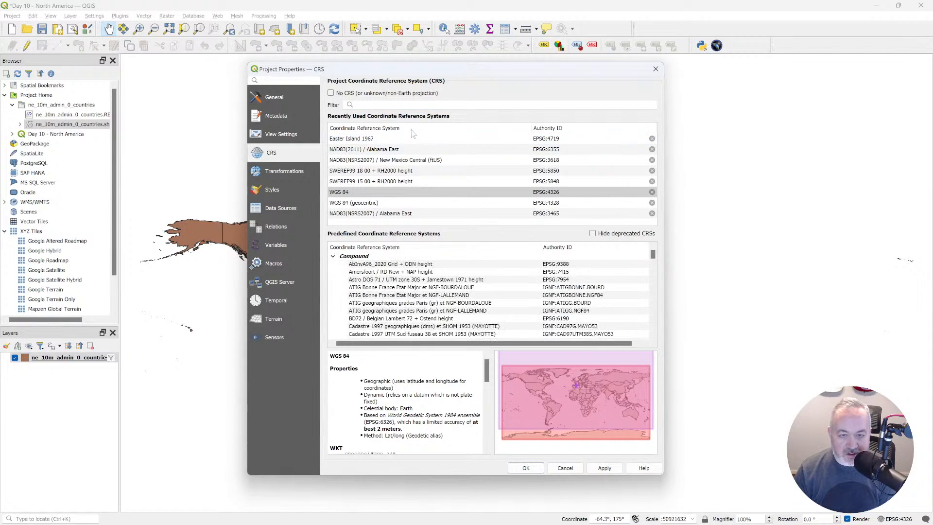
# Try filtering the coordinate systems by "north america" again, and clear the filter.
pyautogui.click(413, 104)
pyautogui.write('north america')
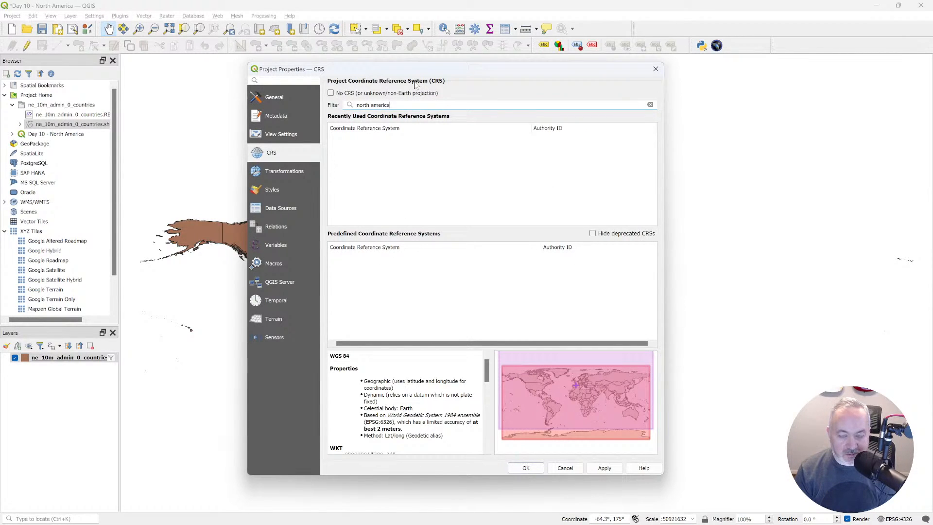
pyautogui.write('c')
pyautogui.press('BackSpace')
pyautogui.press('BackSpace')
pyautogui.press('BackSpace')
pyautogui.press('BackSpace')
pyautogui.press('BackSpace')
pyautogui.press('BackSpace')
pyautogui.press('BackSpace')
pyautogui.press('BackSpace')
pyautogui.press('BackSpace')
pyautogui.press('BackSpace')
pyautogui.press('BackSpace')
pyautogui.press('BackSpace')
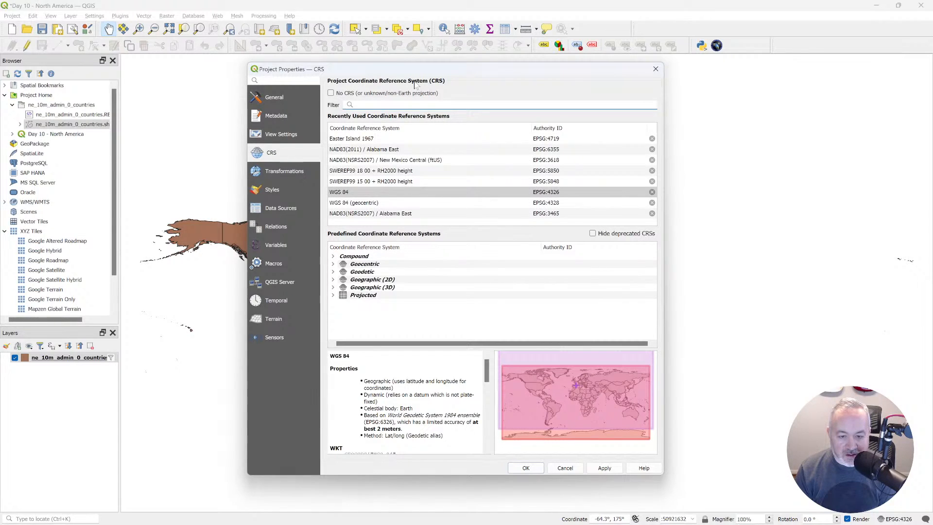
# Filter the coordinate systems by "north" and browse the entries in the Compound and Projected categories.
pyautogui.write('no')
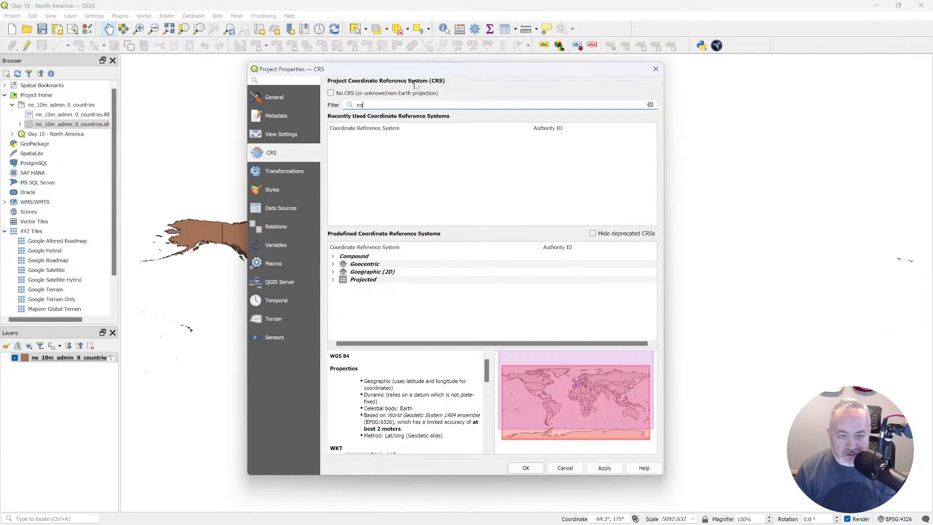
pyautogui.write('rth')
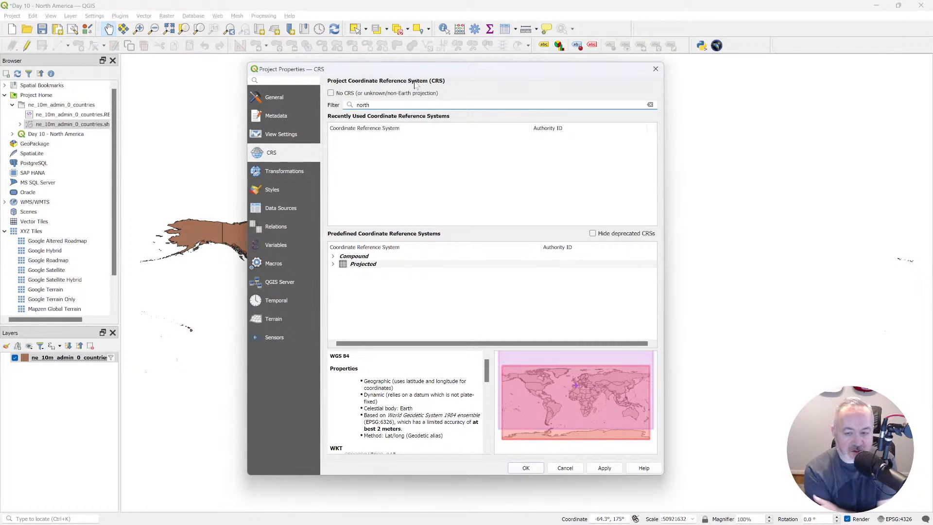
pyautogui.click(334, 256)
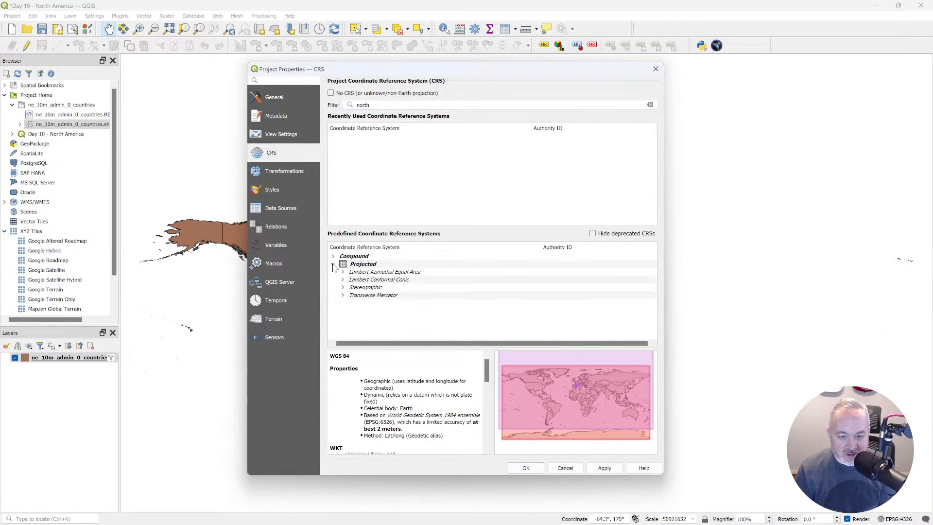
pyautogui.scroll(-5, 356, 272)
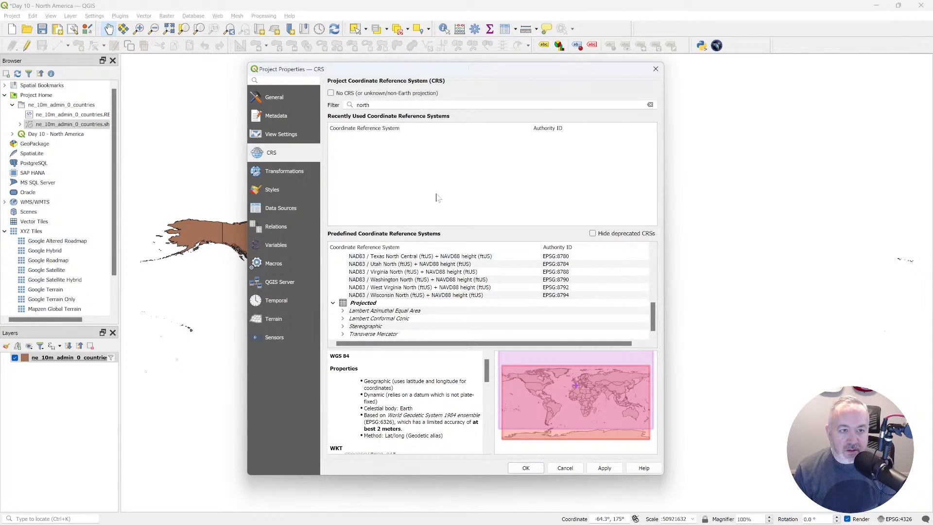
# Replace the coordinate system filter with "north_america".
pyautogui.moveTo(379, 105); pyautogui.dragTo(336, 106)
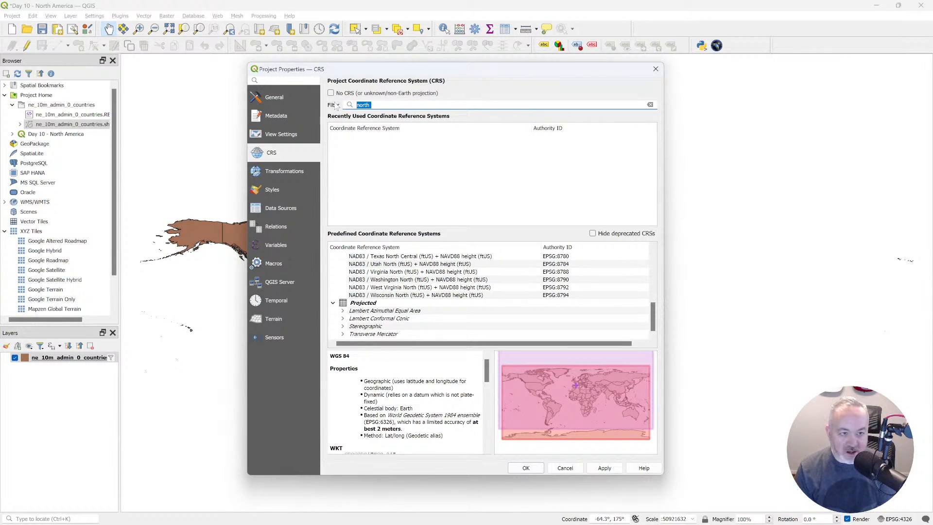
pyautogui.write('noert')
pyautogui.press('BackSpace')
pyautogui.press('BackSpace')
pyautogui.press('BackSpace')
pyautogui.write('rth')
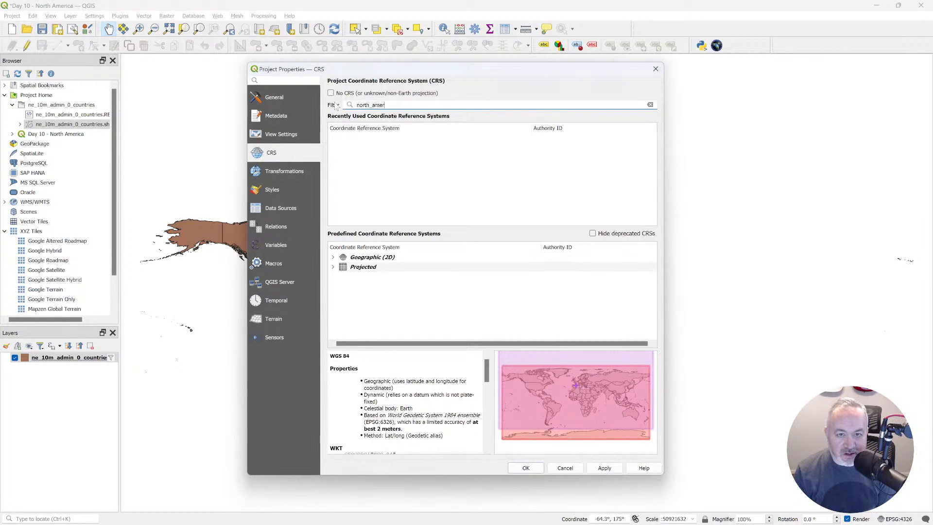
# Expand the Geographic (2D) and Projected categories with all their projection types, and move and enlarge the project properties window.
pyautogui.click(333, 258)
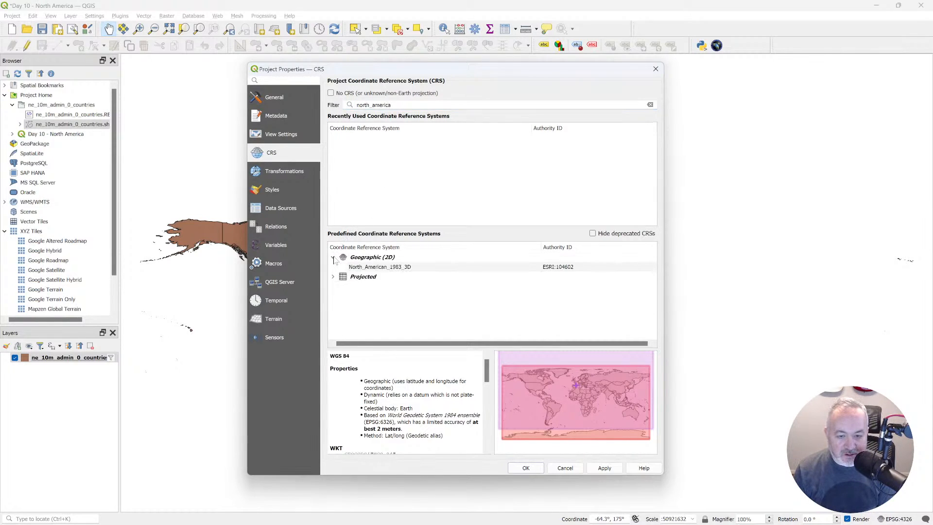
pyautogui.click(333, 276)
pyautogui.click(343, 305)
pyautogui.click(343, 296)
pyautogui.click(342, 287)
pyautogui.moveTo(420, 72); pyautogui.dragTo(392, 45)
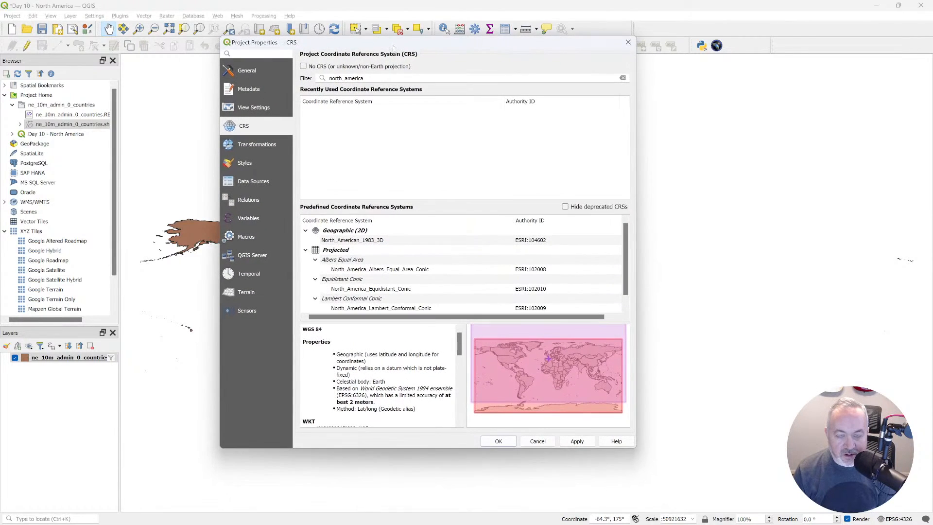
pyautogui.moveTo(634, 448); pyautogui.dragTo(739, 482)
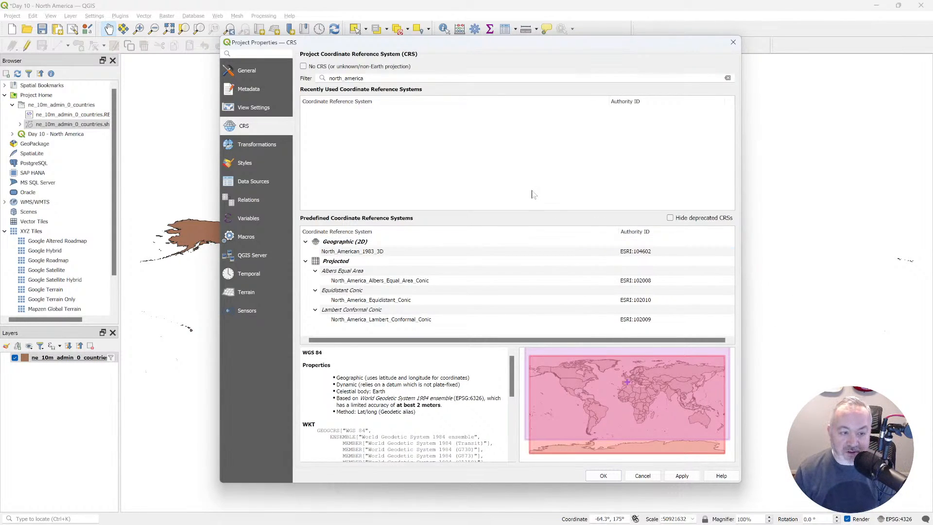
# Re-enter the filter "north_america" and expand the Geographic (2D), Projected, Albers, Equidistant and Lambert groups again.
pyautogui.moveTo(366, 78); pyautogui.dragTo(282, 62)
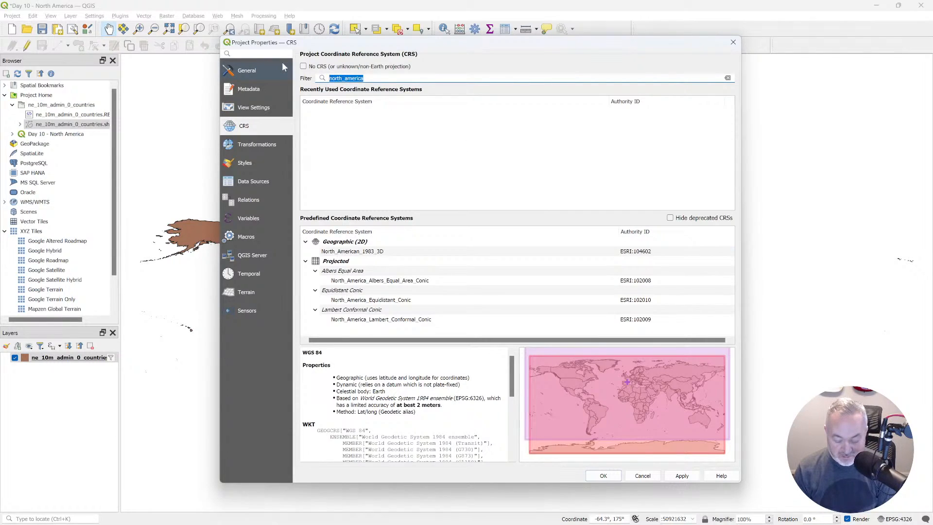
pyautogui.write('north america')
pyautogui.press('BackSpace')
pyautogui.press('BackSpace')
pyautogui.press('BackSpace')
pyautogui.press('BackSpace')
pyautogui.press('BackSpace')
pyautogui.press('BackSpace')
pyautogui.press('BackSpace')
pyautogui.press('BackSpace')
pyautogui.write('_america')
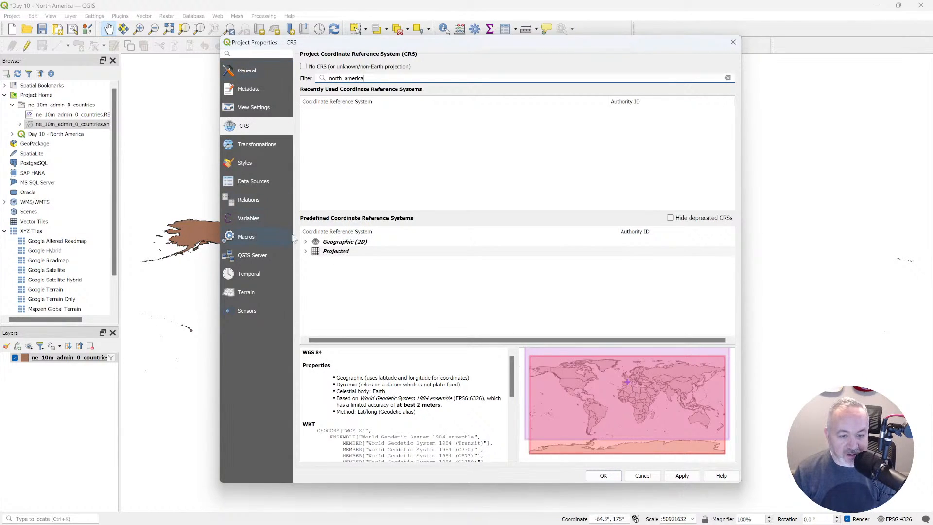
pyautogui.click(305, 251)
pyautogui.click(306, 242)
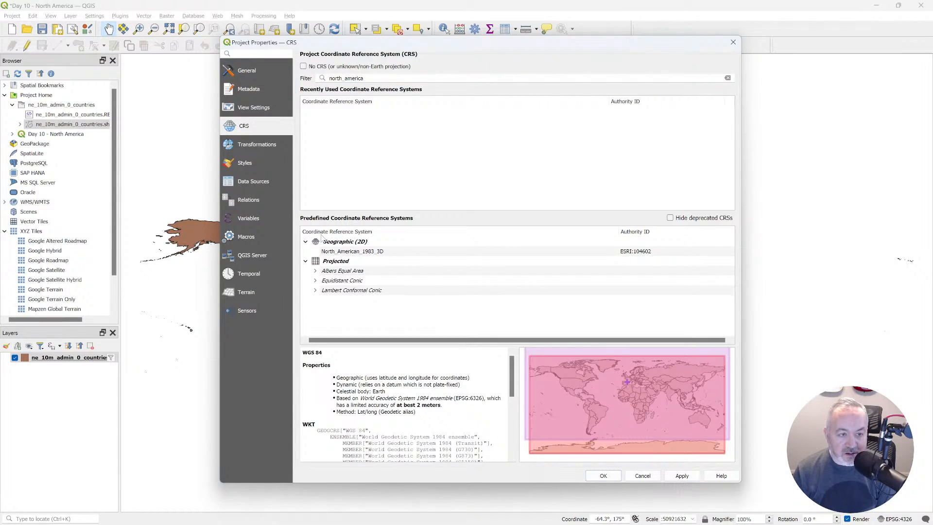
pyautogui.click(315, 290)
pyautogui.click(315, 280)
pyautogui.click(315, 271)
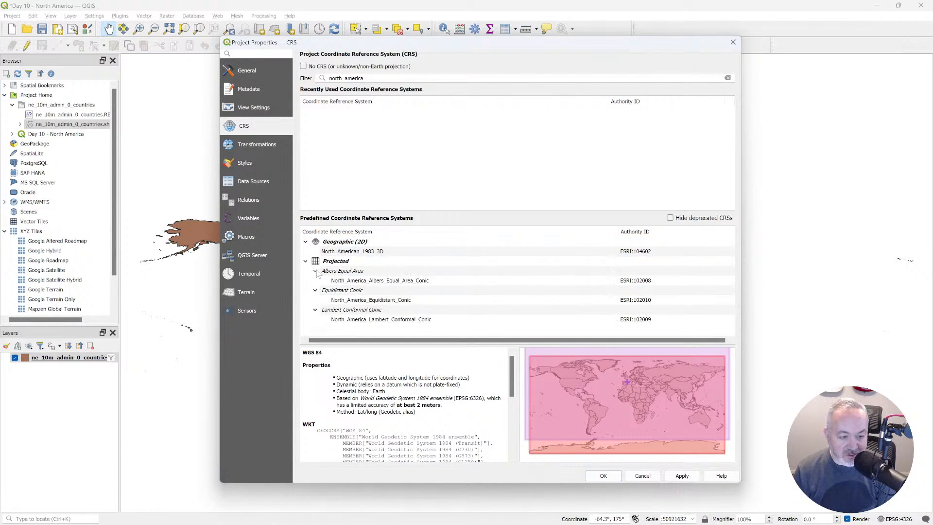
# Select North_America_Albers_Equal_Area_Conic (ESRI:102008) and apply it as the project's coordinate reference system.
pyautogui.click(387, 281)
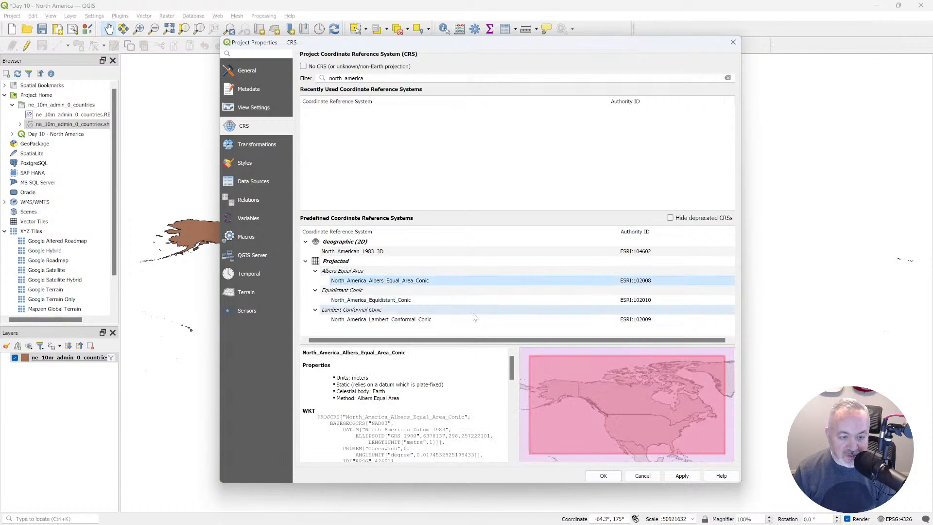
pyautogui.click(682, 476)
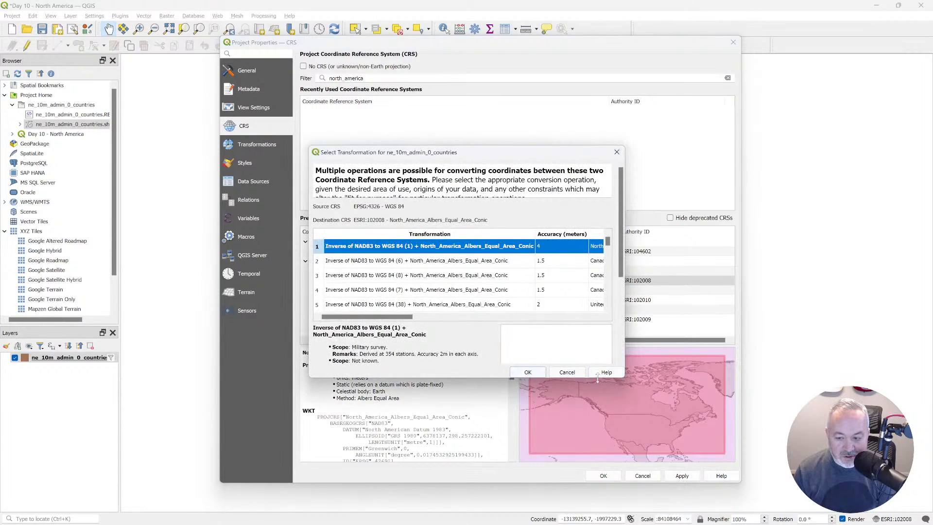
pyautogui.click(622, 377)
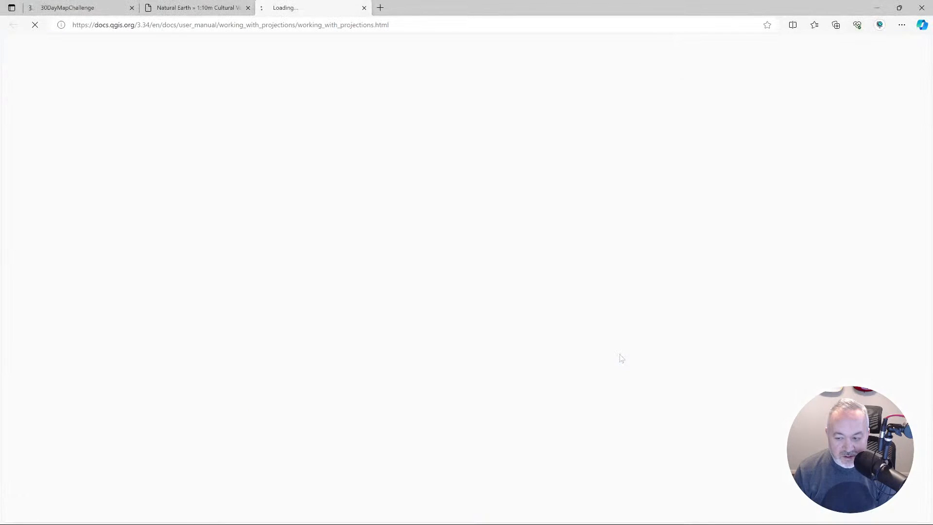
pyautogui.hotkey('ctrl', 'w')
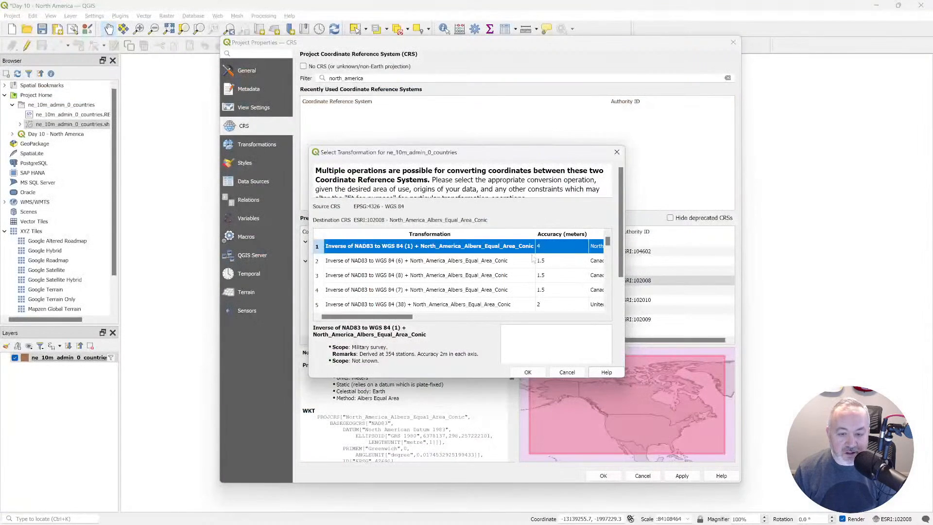
# Enlarge the transformation window, accept "Inverse of NAD83 to WGS 84 (1) + North_America_Albers_Equal_Area_Conic" and confirm the project properties.
pyautogui.moveTo(623, 377); pyautogui.dragTo(753, 458)
pyautogui.moveTo(569, 156); pyautogui.dragTo(554, 90)
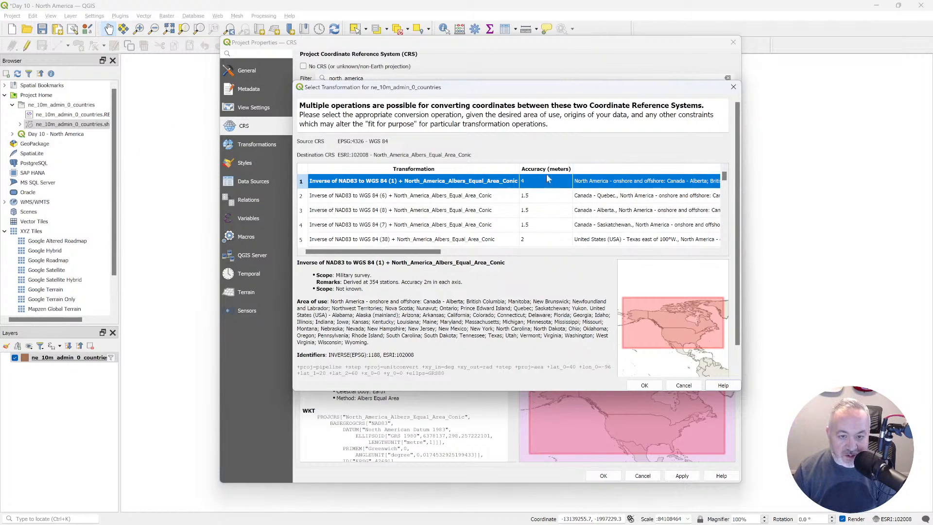
pyautogui.click(650, 385)
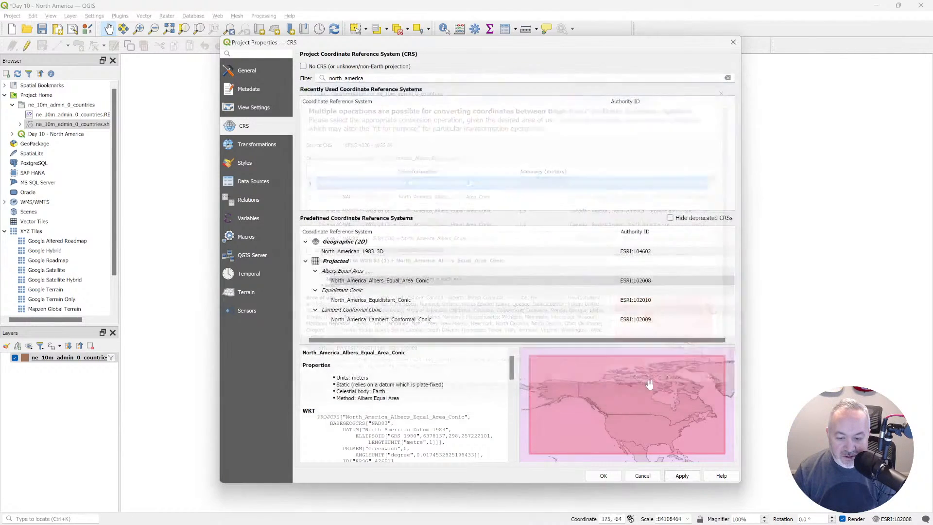
pyautogui.click(604, 476)
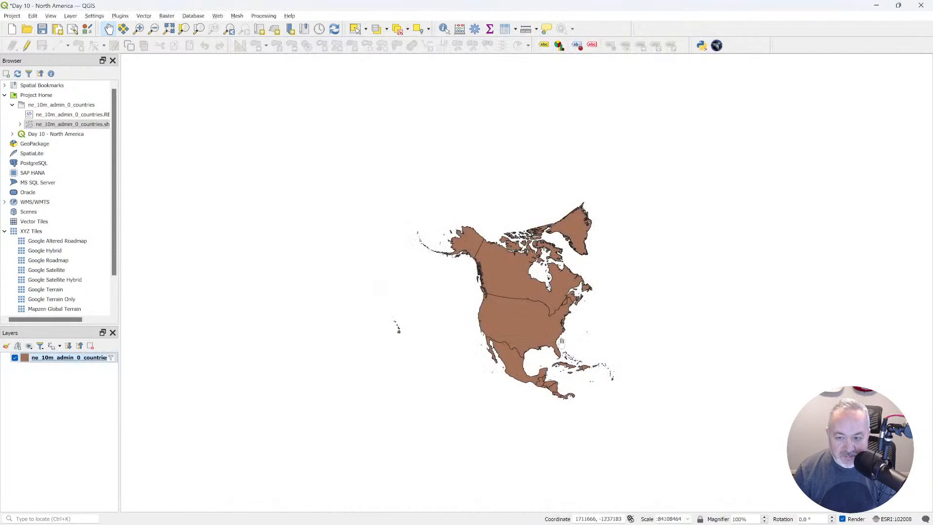
pyautogui.moveTo(494, 284); pyautogui.dragTo(465, 269)
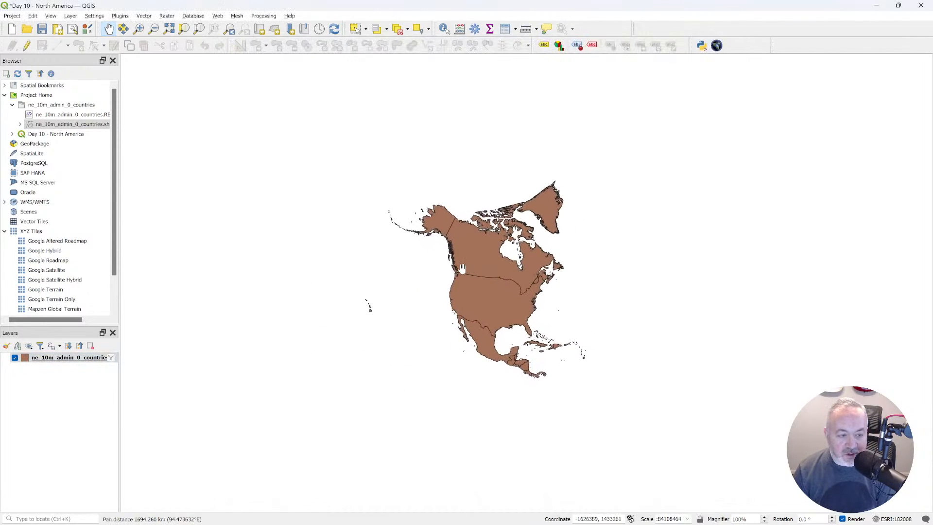
# Switch to the Natural Earth site in the browser and download the 10-degree graticules from the 1:110m physical vectors.
pyautogui.hotkey('alt', 'Tab')
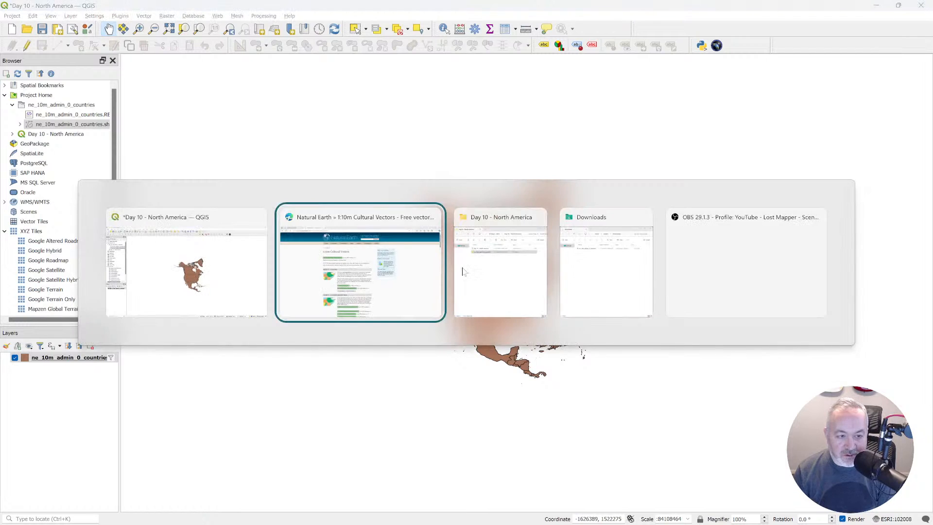
pyautogui.hotkey('alt', 'Left')
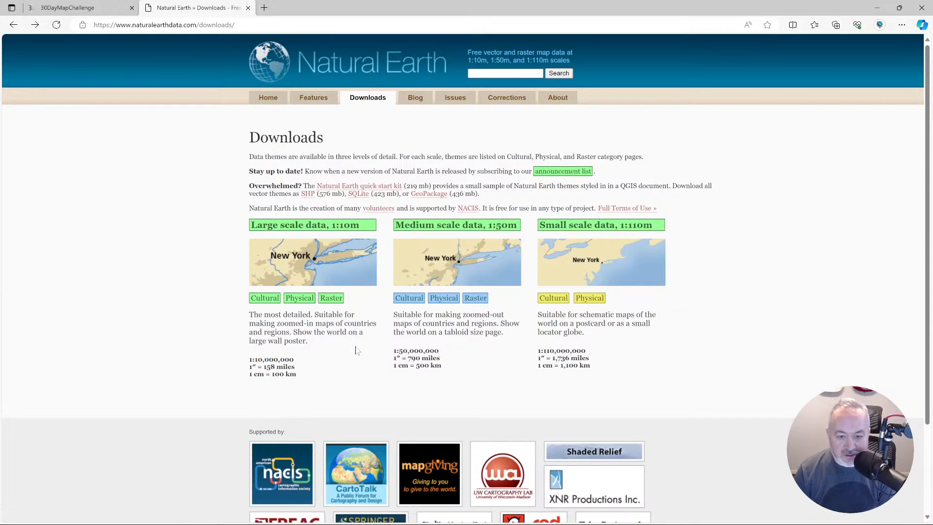
pyautogui.click(600, 294)
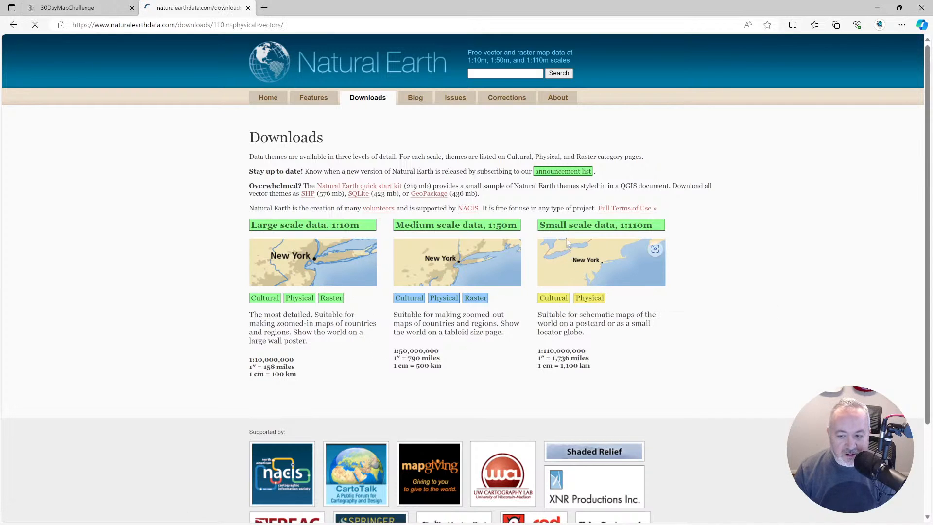
pyautogui.scroll(-20, 500, 265)
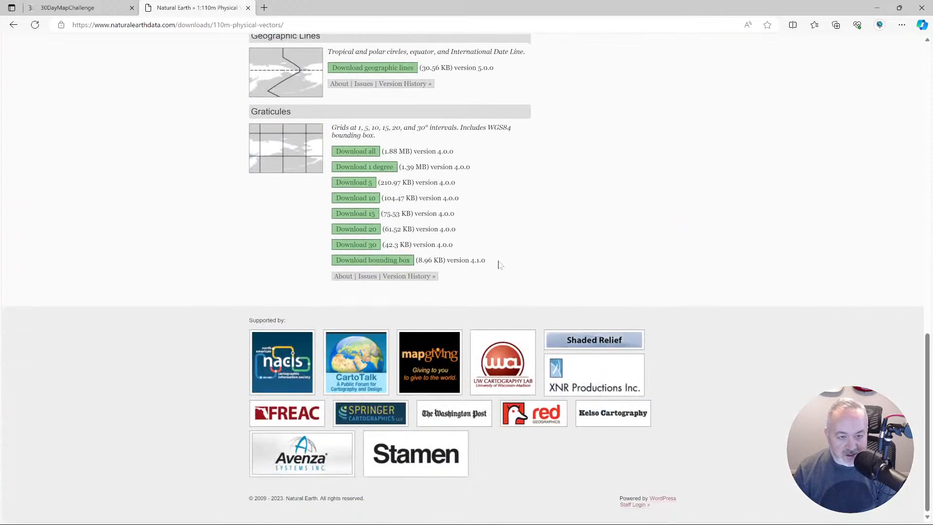
pyautogui.scroll(4, 501, 265)
pyautogui.scroll(-3, 373, 279)
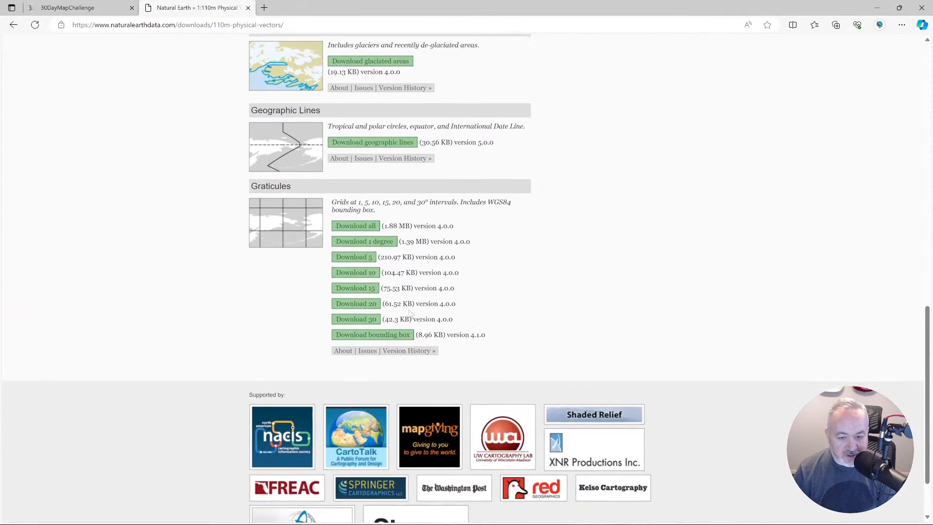
pyautogui.click(360, 276)
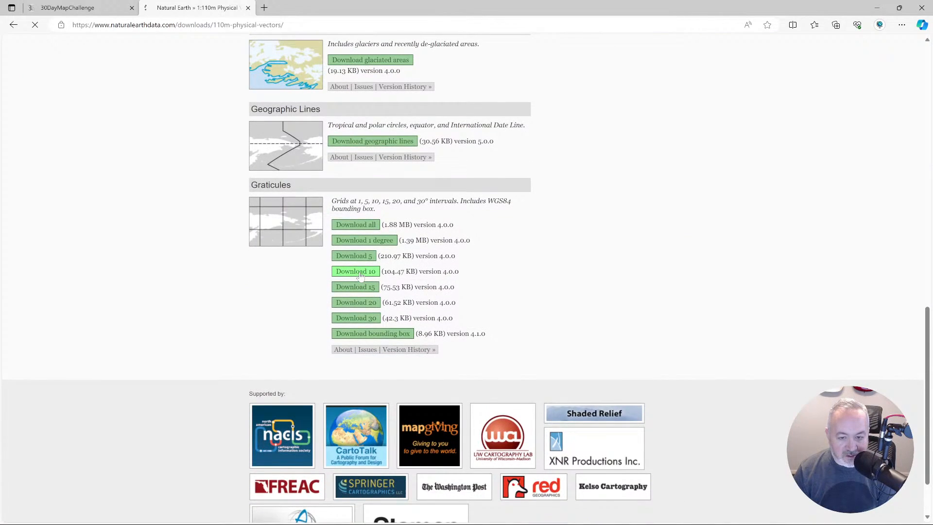
# Switch to File Explorer, extract ne_110m_graticules_10 without showing the extracted files, and move the resulting folder into the Day 10 - North America folder.
pyautogui.hotkey('alt', 'Tab')
pyautogui.hotkey('alt', 'Tab')
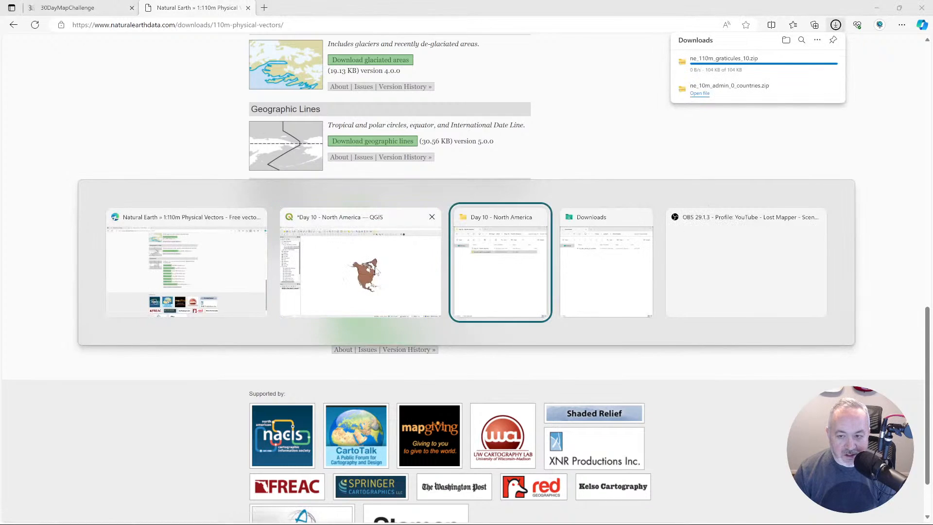
pyautogui.hotkey('alt', 'Tab')
pyautogui.hotkey('alt', 'Tab')
pyautogui.hotkey('alt', 'Tab')
pyautogui.click(598, 190)
pyautogui.rightClick(598, 194)
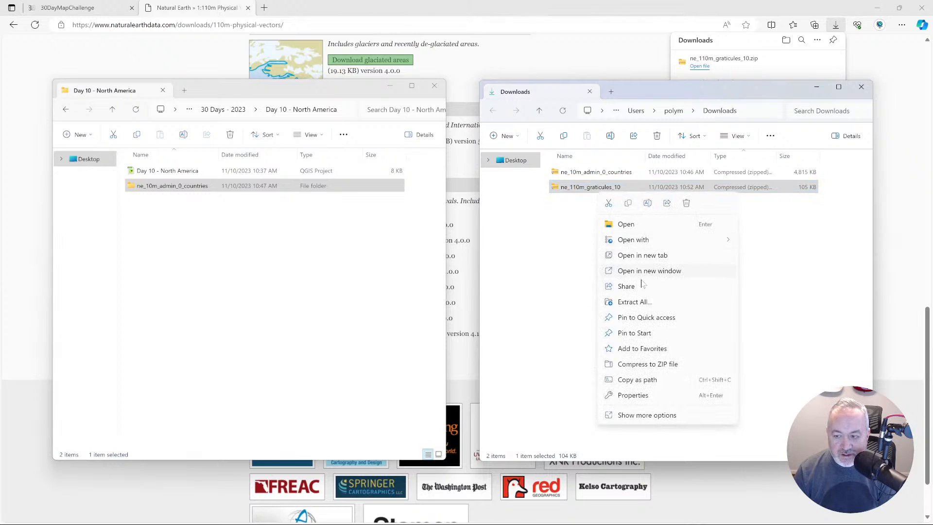
pyautogui.click(632, 301)
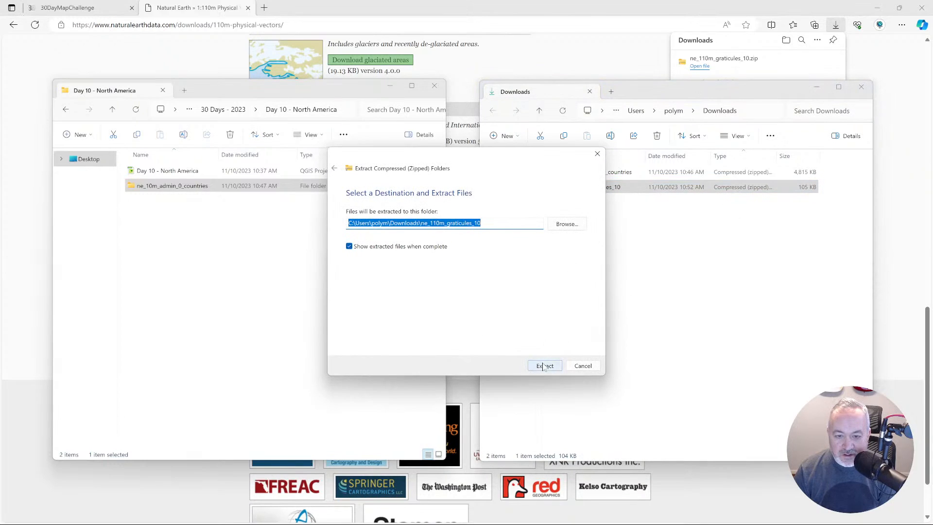
pyautogui.click(391, 248)
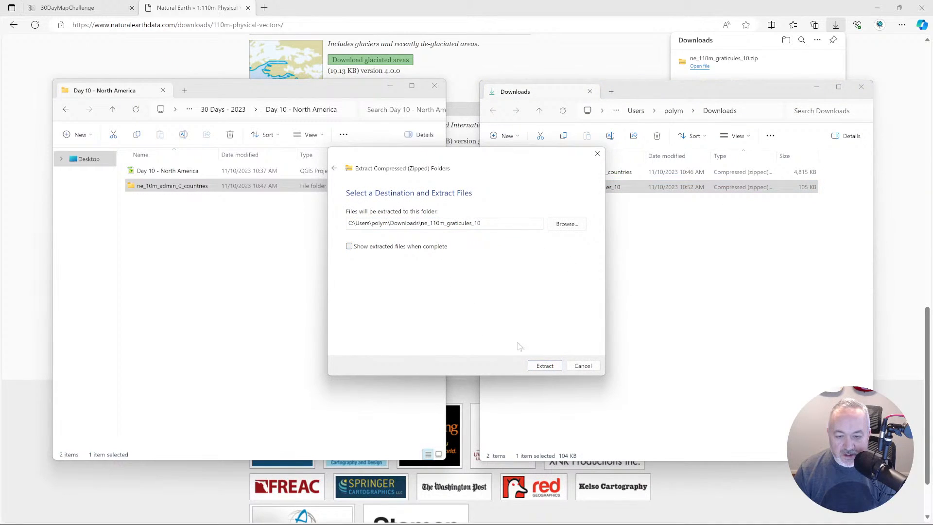
pyautogui.click(543, 365)
pyautogui.moveTo(560, 202); pyautogui.dragTo(247, 251)
# Switch to QGIS and add ne_110m_graticules_10.shp to the project with the "Inverse of NAD83 to WGS 84 (1) + North_America_Albers_Equal_Area_Conic" transformation.
pyautogui.hotkey('alt', 'Tab')
pyautogui.hotkey('alt', 'Tab')
pyautogui.hotkey('alt', 'Tab')
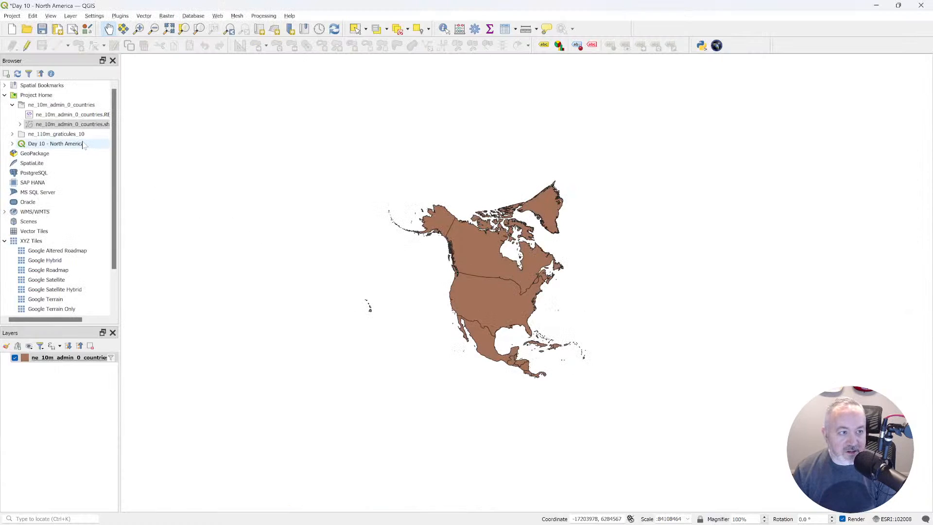
pyautogui.click(43, 136)
pyautogui.doubleClick(43, 136)
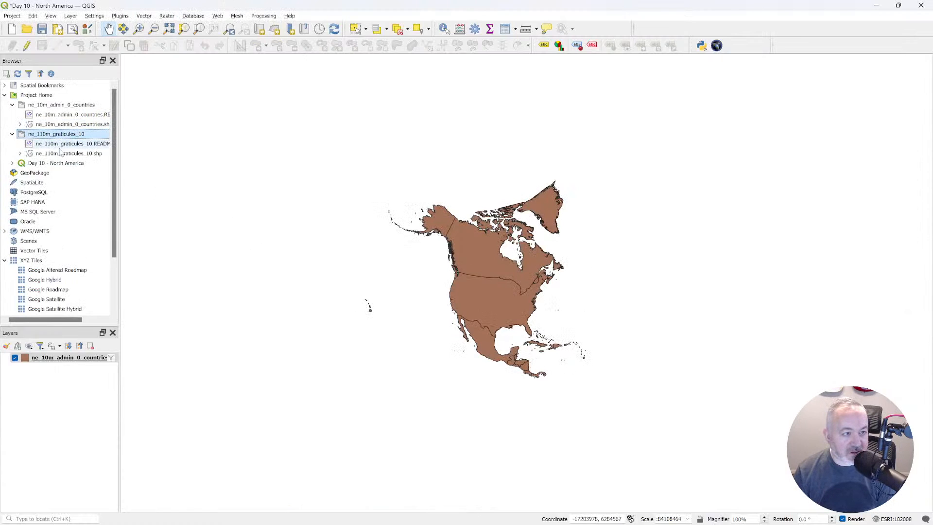
pyautogui.doubleClick(59, 153)
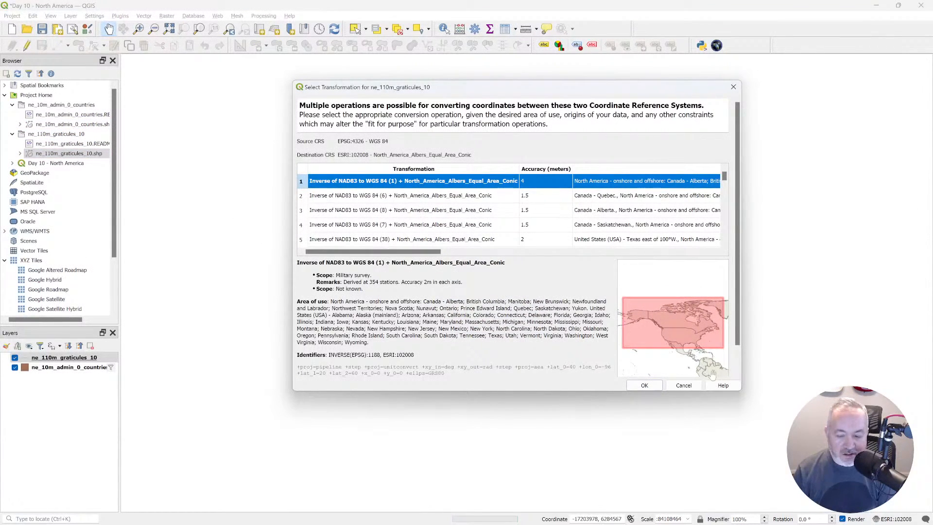
pyautogui.click(644, 385)
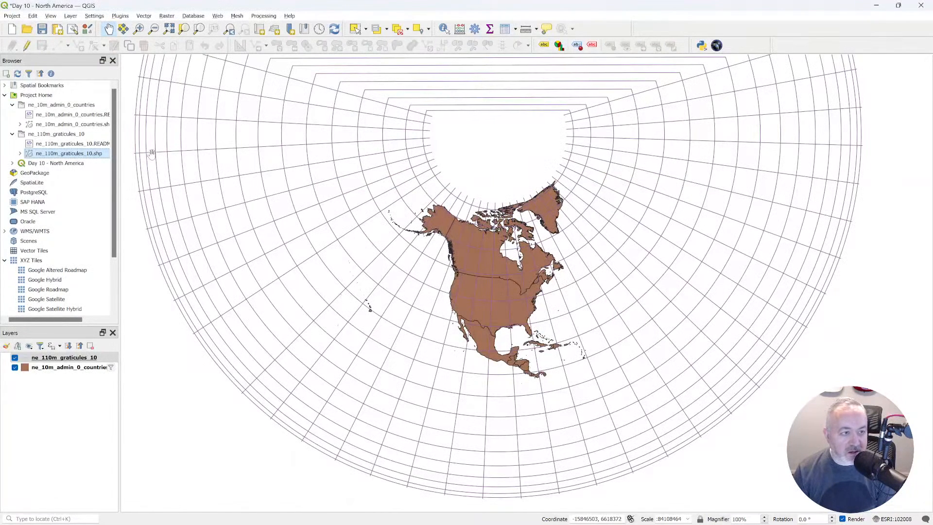
# Examine the attribute table of the ne_110m_graticules_10 layer and close it.
pyautogui.click(138, 29)
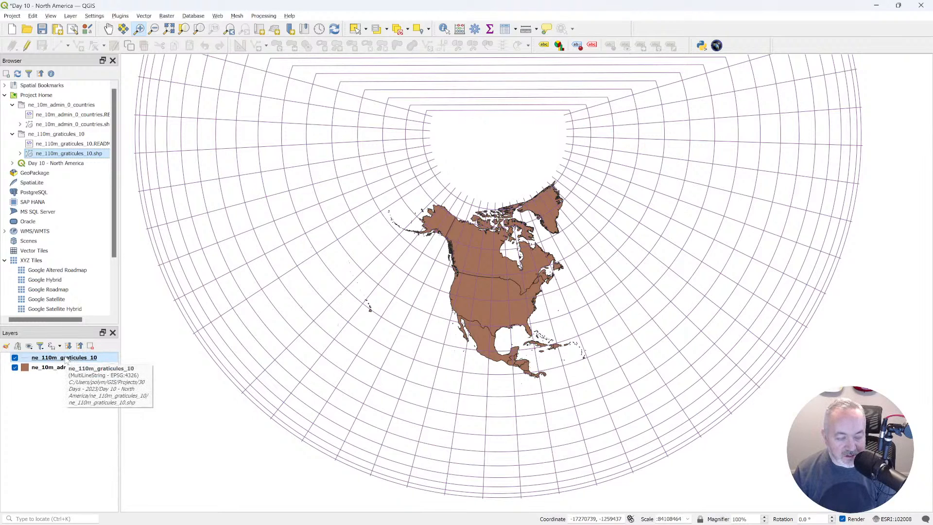
pyautogui.click(65, 358)
pyautogui.press('F6')
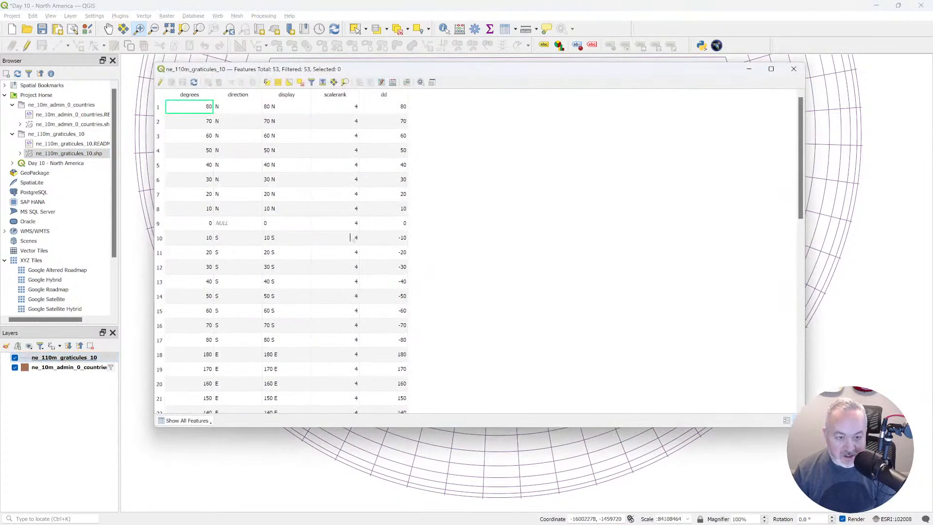
pyautogui.click(794, 69)
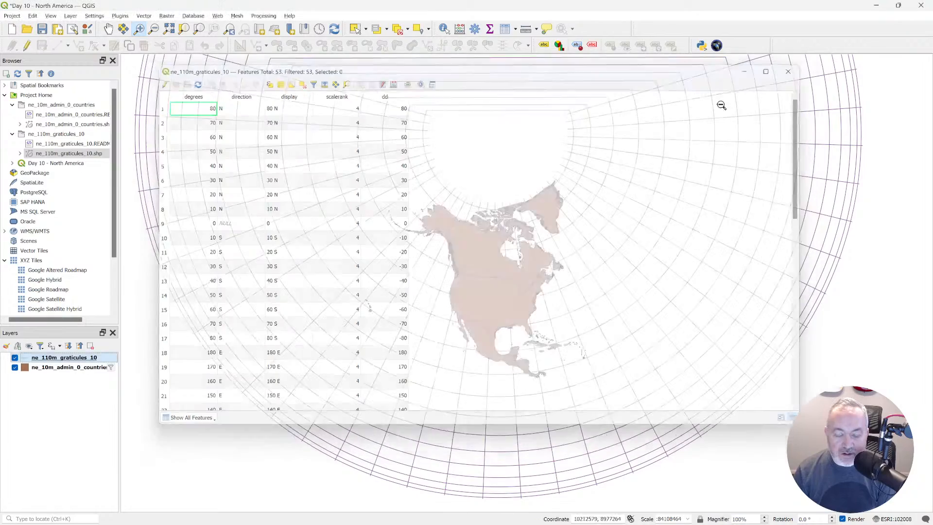
# Sort the attribute table of ne_10m_admin_0_countries by TYPE and examine which places fall under each type.
pyautogui.click(84, 367)
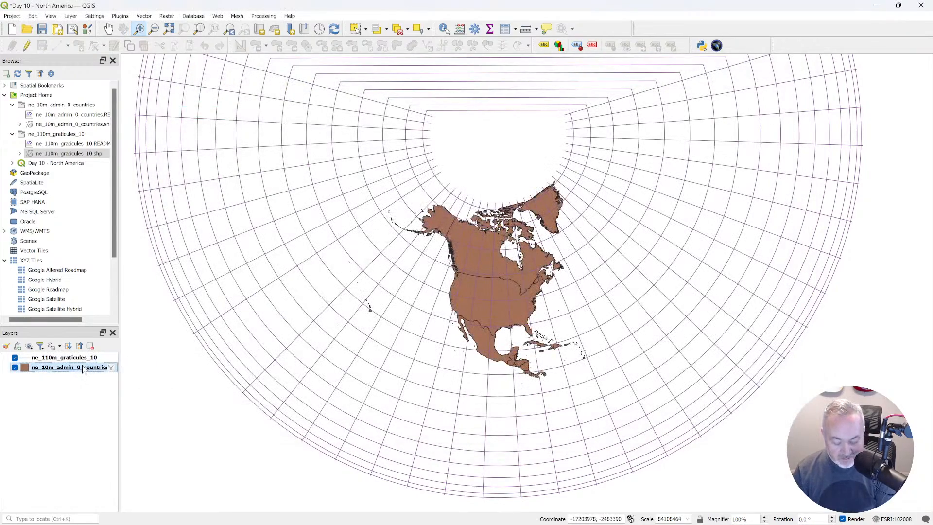
pyautogui.press('F6')
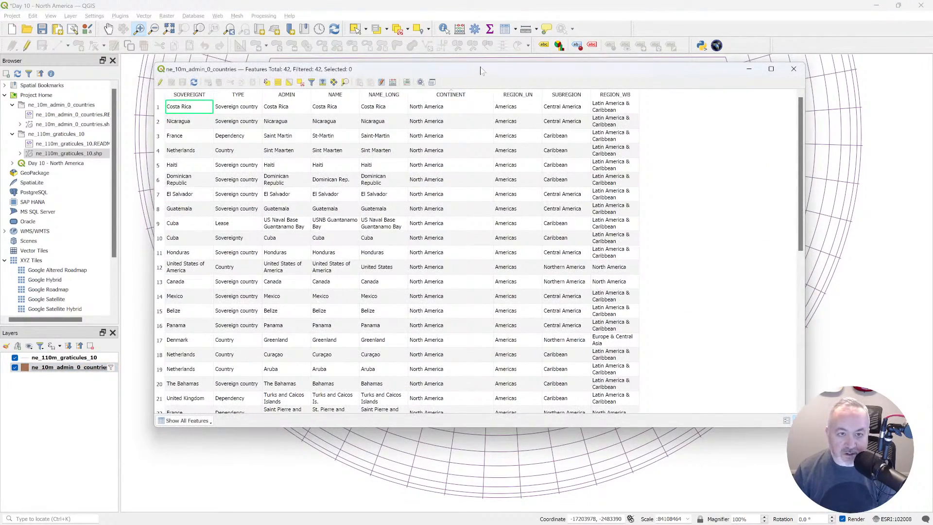
pyautogui.moveTo(483, 70); pyautogui.dragTo(564, 72)
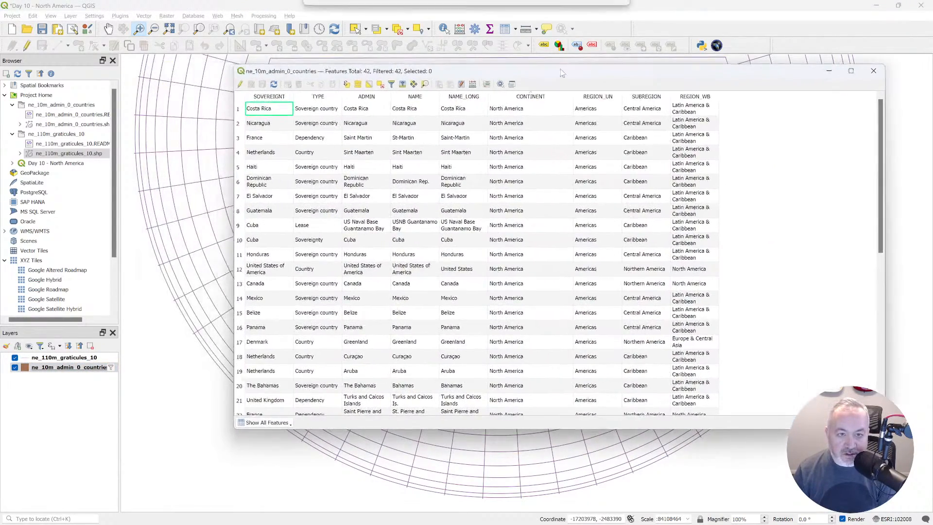
pyautogui.click(323, 100)
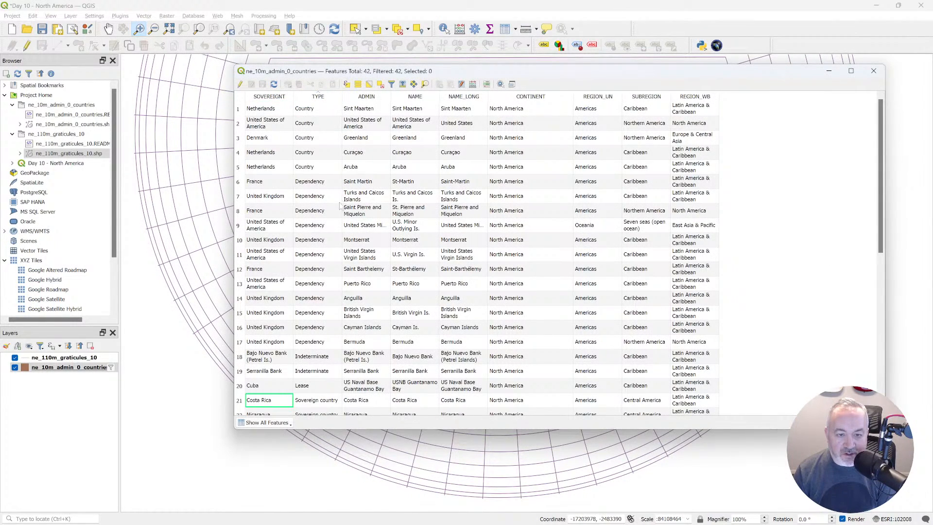
pyautogui.scroll(-3, 340, 207)
pyautogui.scroll(-1, 340, 206)
pyautogui.scroll(-2, 340, 207)
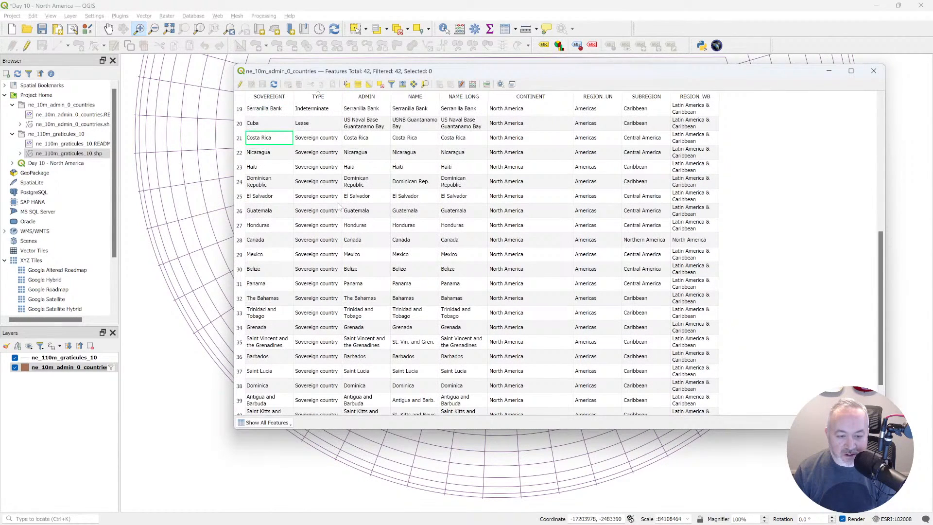
pyautogui.scroll(4, 340, 207)
pyautogui.scroll(2, 339, 207)
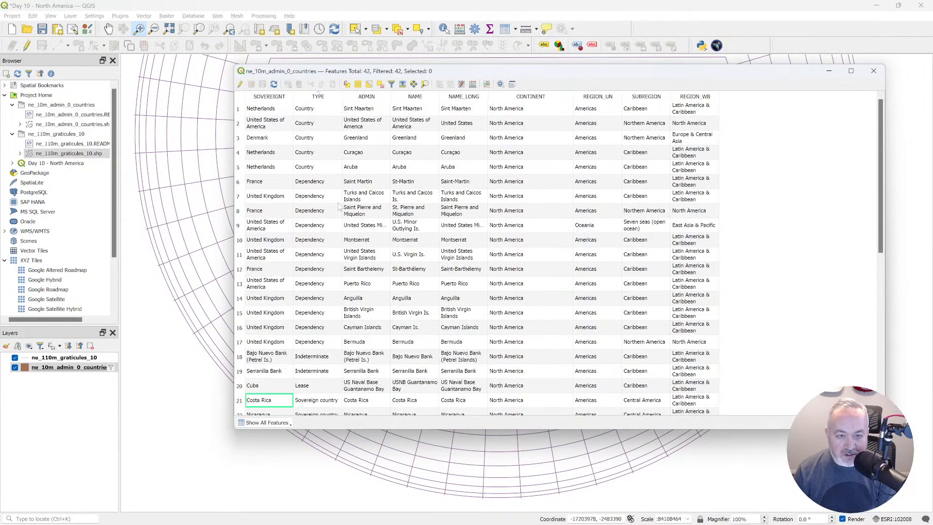
pyautogui.scroll(-1, 326, 209)
pyautogui.scroll(1, 326, 209)
pyautogui.scroll(-4, 310, 141)
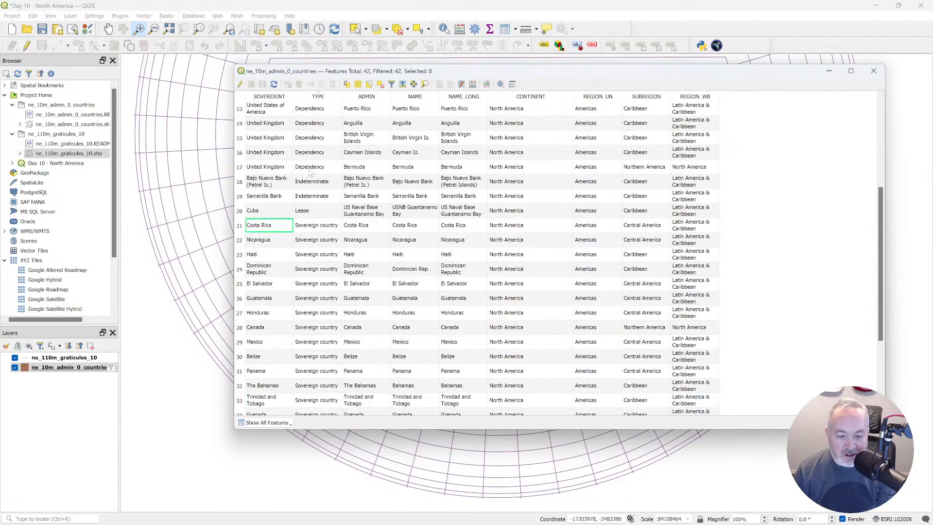
pyautogui.click(872, 70)
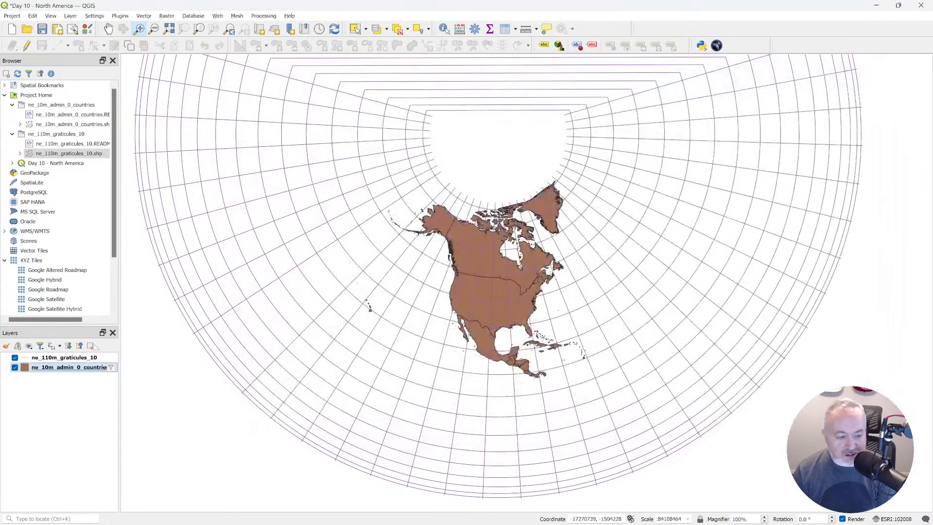
pyautogui.rightClick(72, 367)
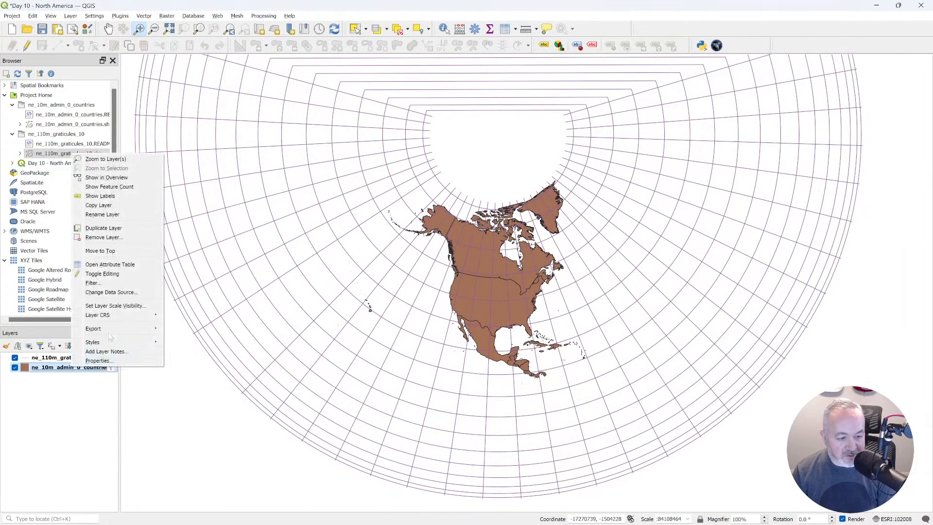
pyautogui.click(121, 289)
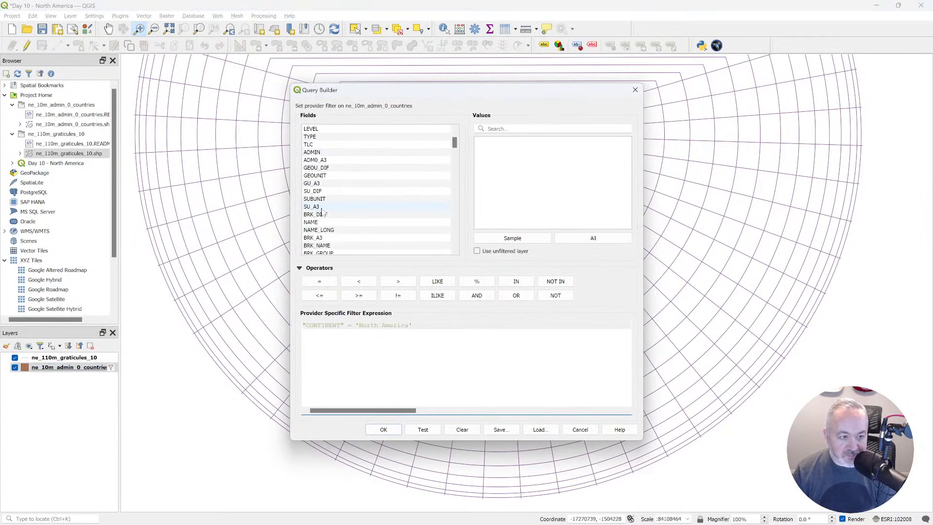
pyautogui.click(341, 144)
pyautogui.click(339, 152)
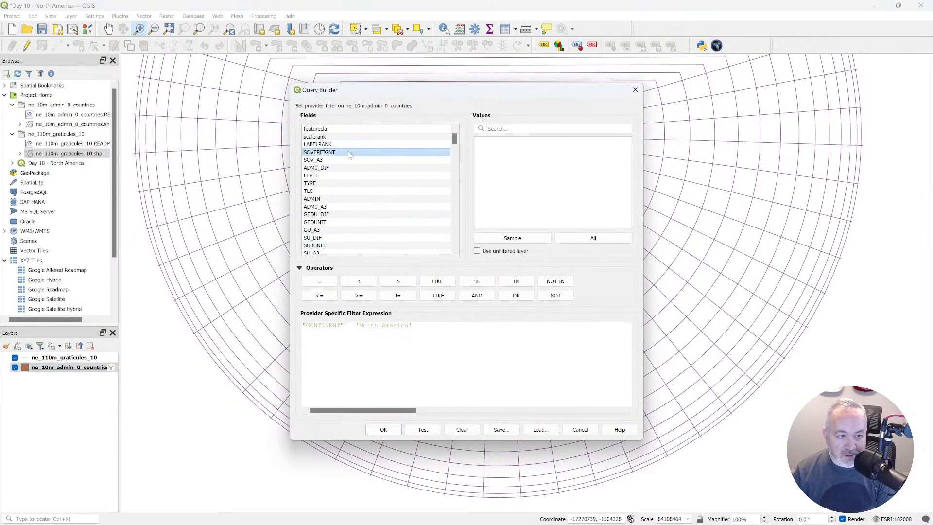
pyautogui.doubleClick(340, 152)
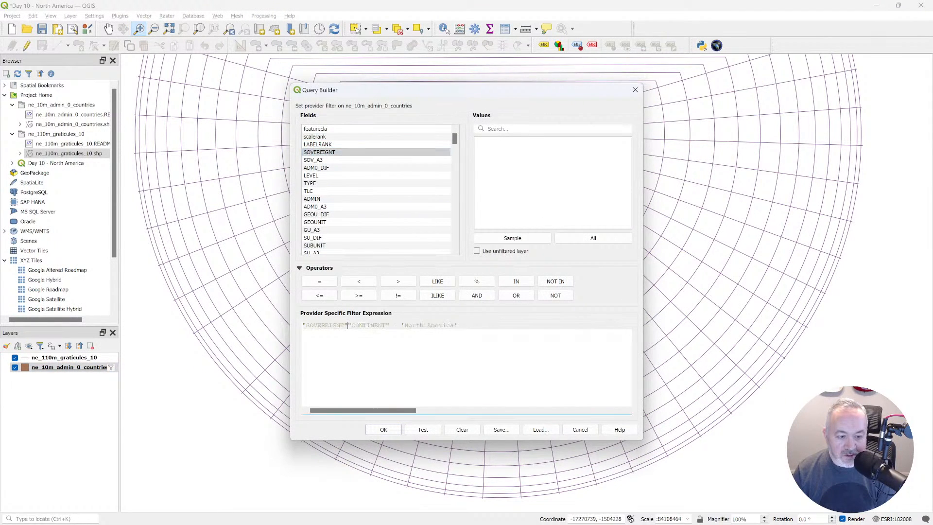
pyautogui.moveTo(458, 325); pyautogui.dragTo(240, 304)
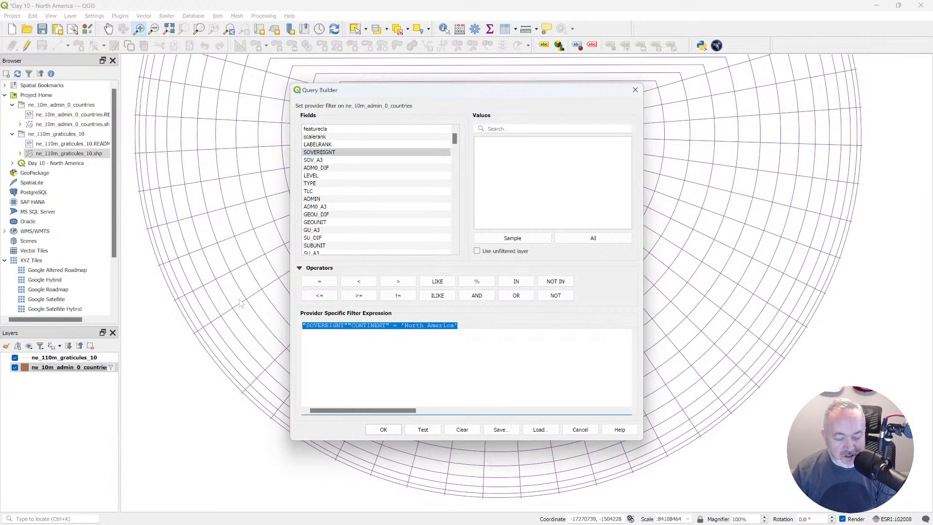
pyautogui.hotkey('ctrl', 'z')
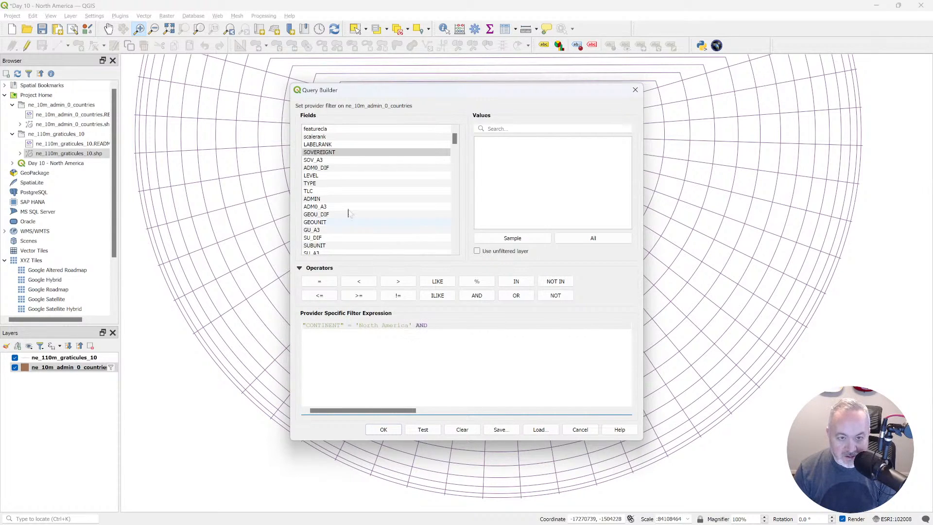
pyautogui.doubleClick(325, 152)
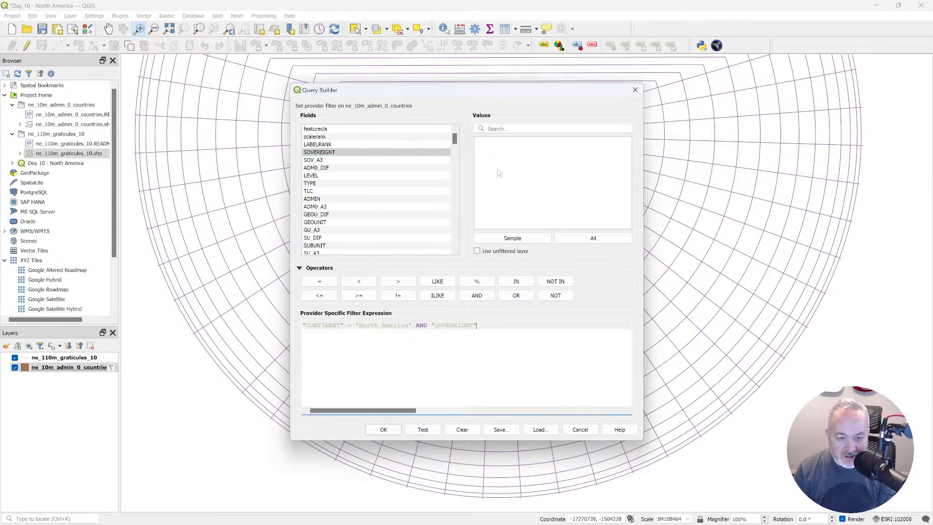
pyautogui.click(583, 239)
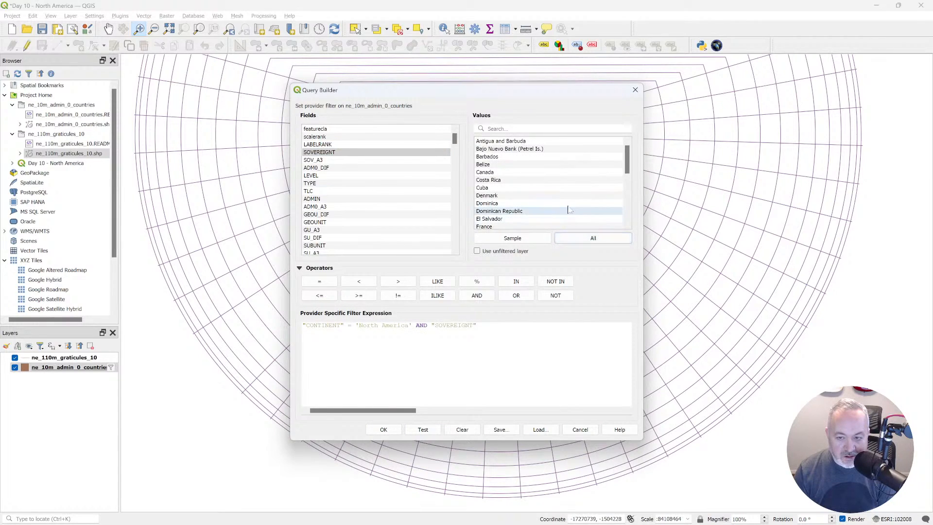
pyautogui.click(354, 152)
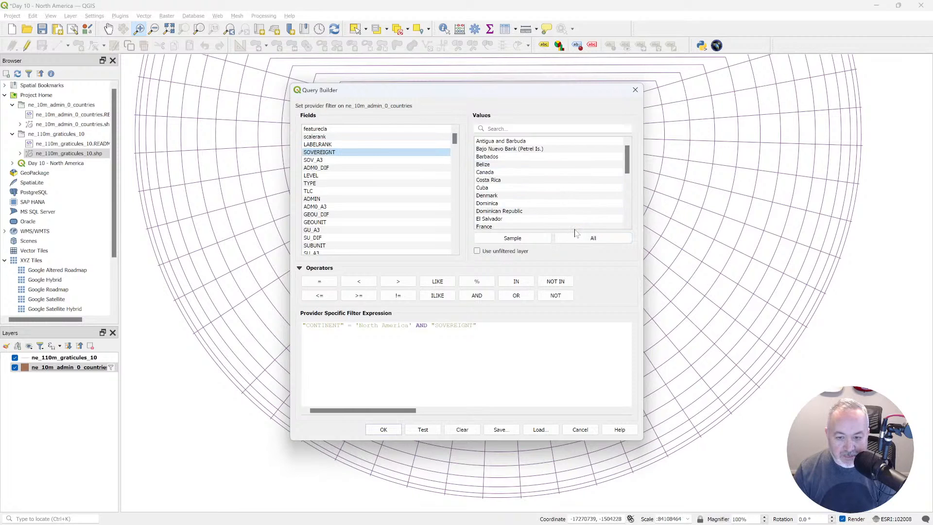
pyautogui.moveTo(476, 325); pyautogui.dragTo(431, 326)
pyautogui.press('BackSpace')
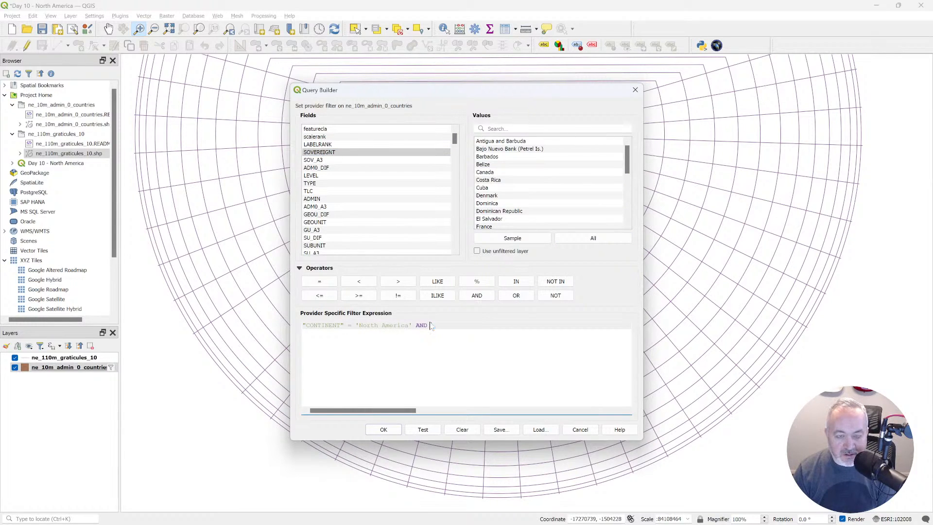
pyautogui.press('Escape')
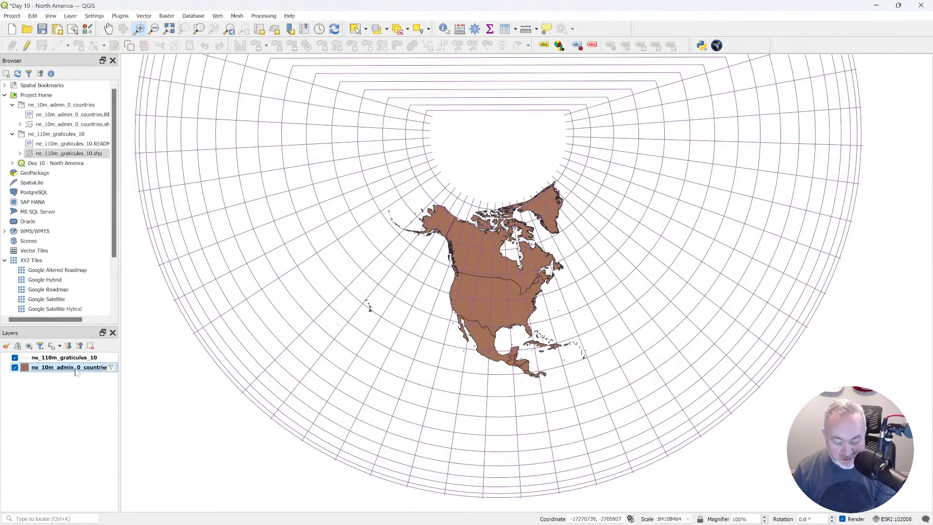
# Filter ne_10m_admin_0_countries with the expression "CONTINENT" = 'North America' AND "TYPE" != 'Country', testing the query before applying it.
pyautogui.press('F6')
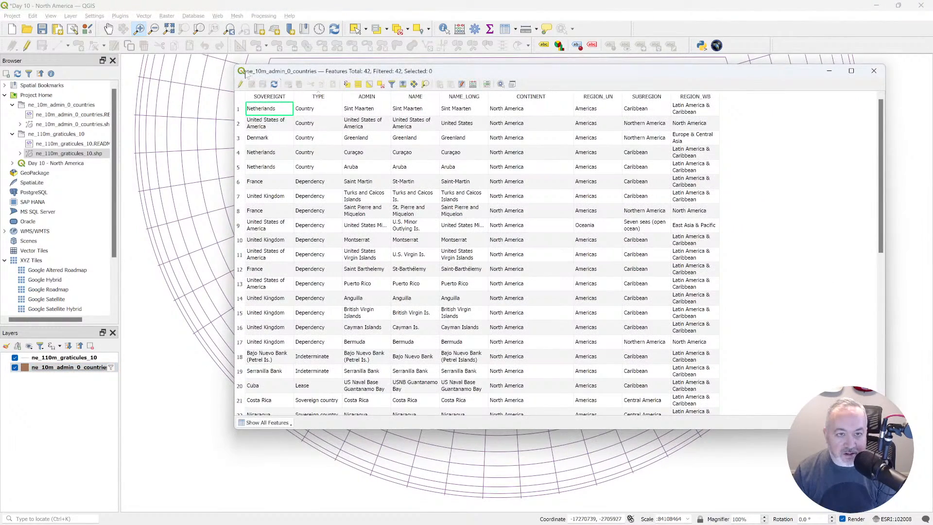
pyautogui.click(873, 71)
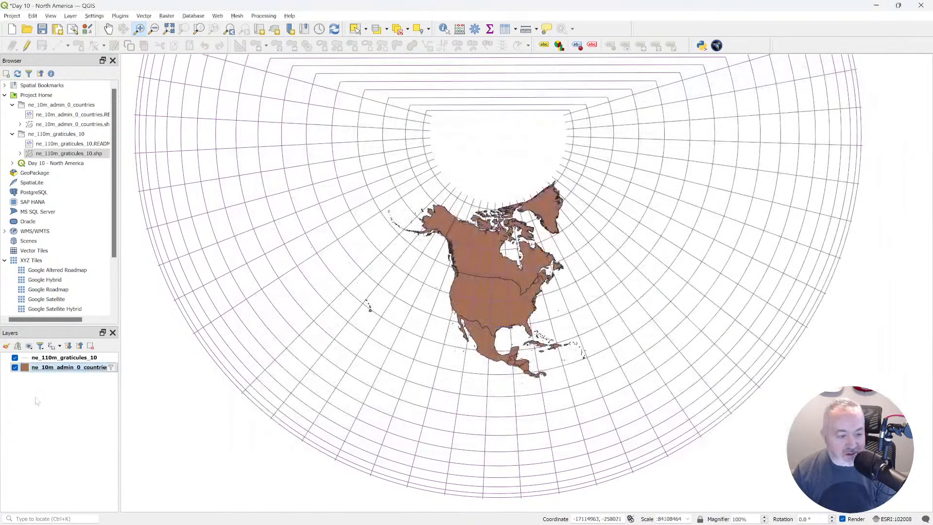
pyautogui.rightClick(91, 370)
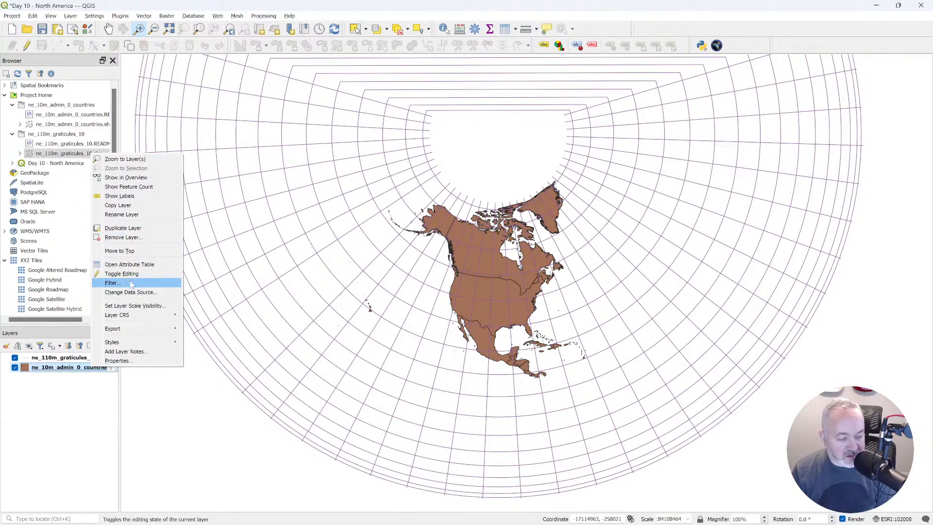
pyautogui.click(112, 283)
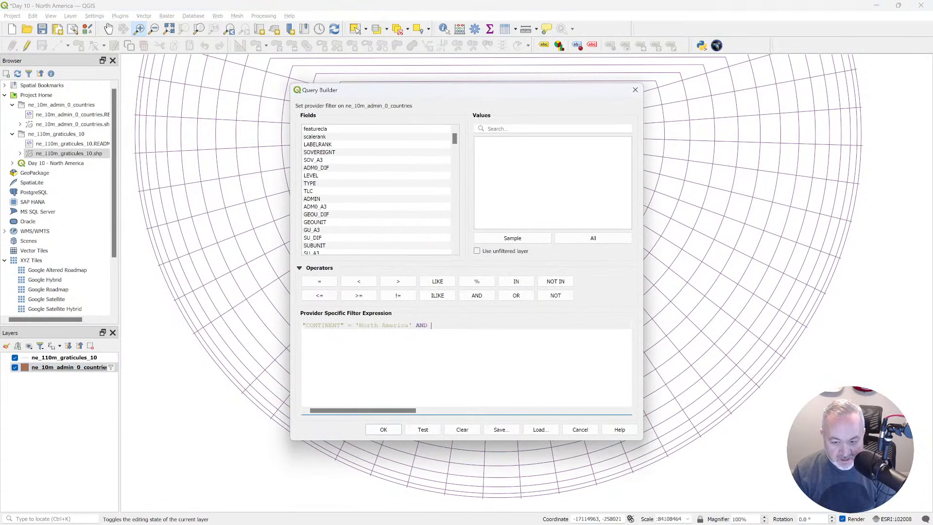
pyautogui.doubleClick(365, 183)
pyautogui.click(607, 237)
pyautogui.click(459, 325)
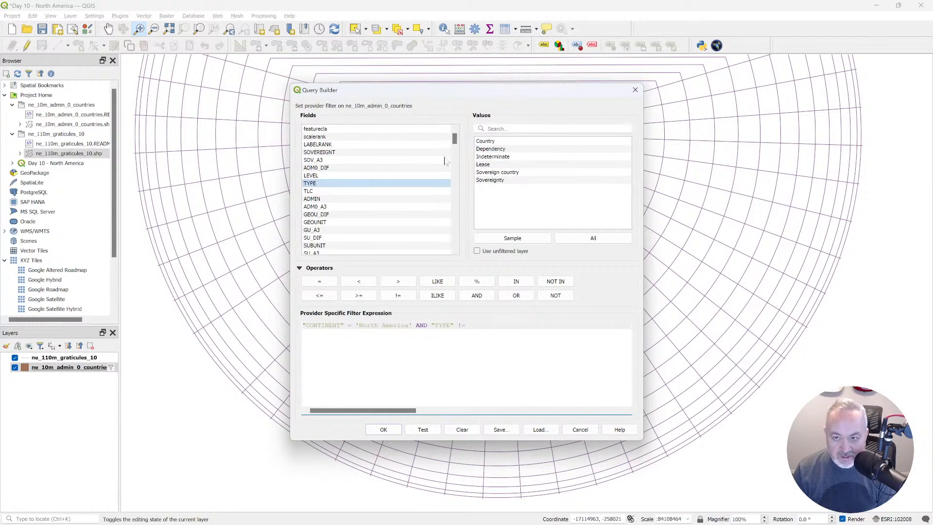
pyautogui.doubleClick(488, 141)
pyautogui.click(420, 430)
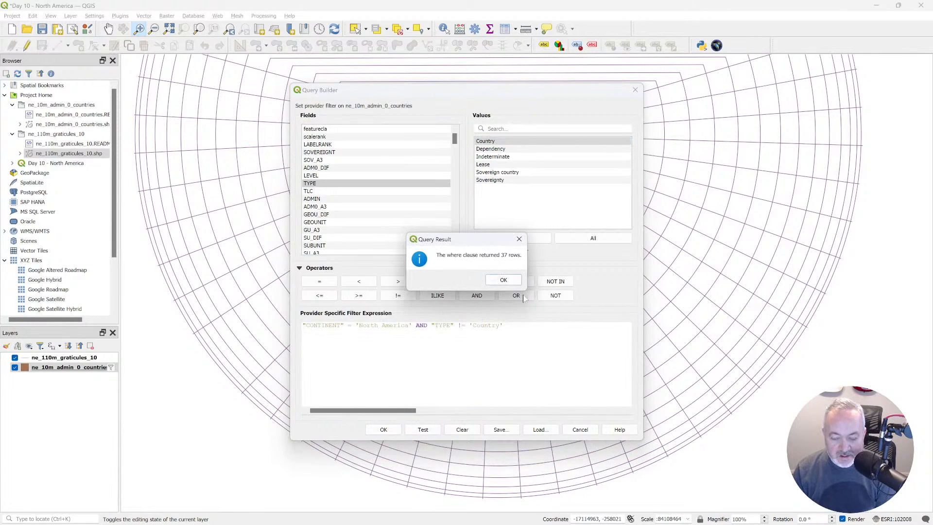
pyautogui.click(502, 281)
pyautogui.click(382, 429)
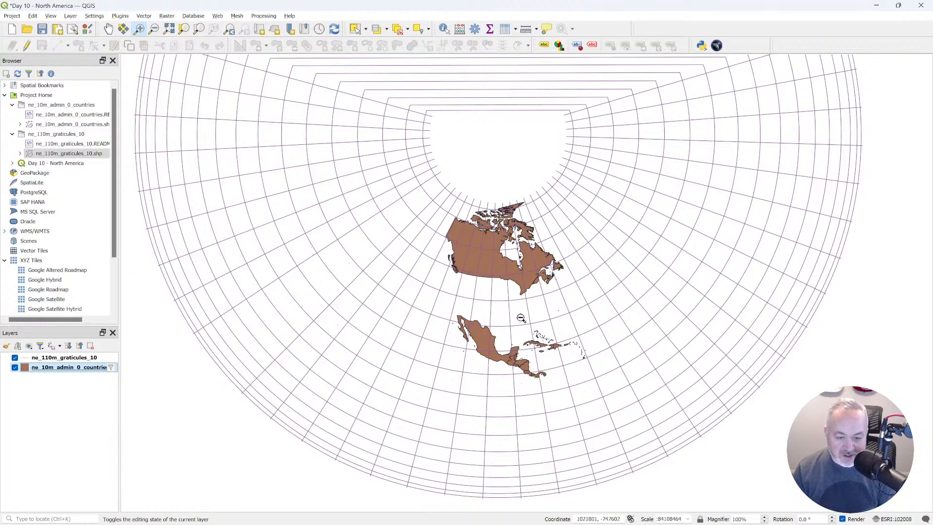
# Examine the Caribbean up close, and identify Canada, Mexico and several Central American and Caribbean countries in the filtered layer.
pyautogui.moveTo(516, 322); pyautogui.dragTo(590, 367)
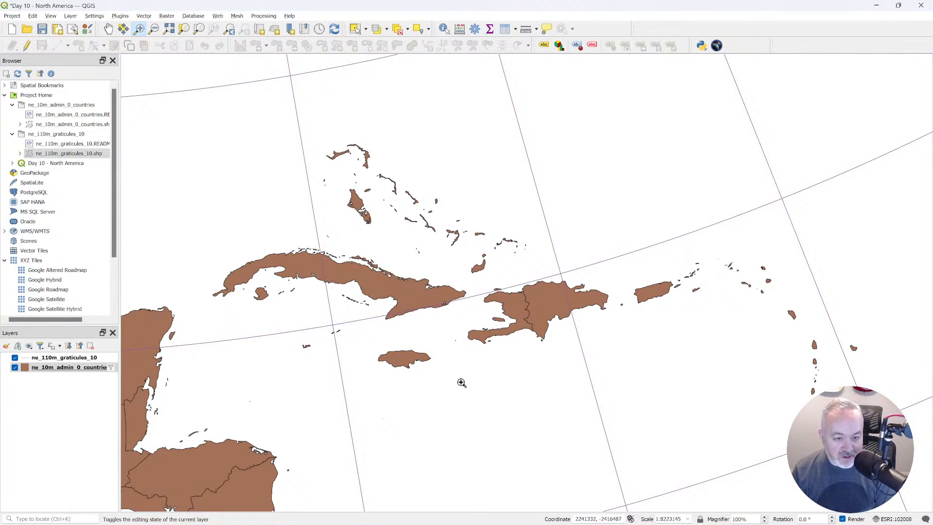
pyautogui.rightClick(85, 370)
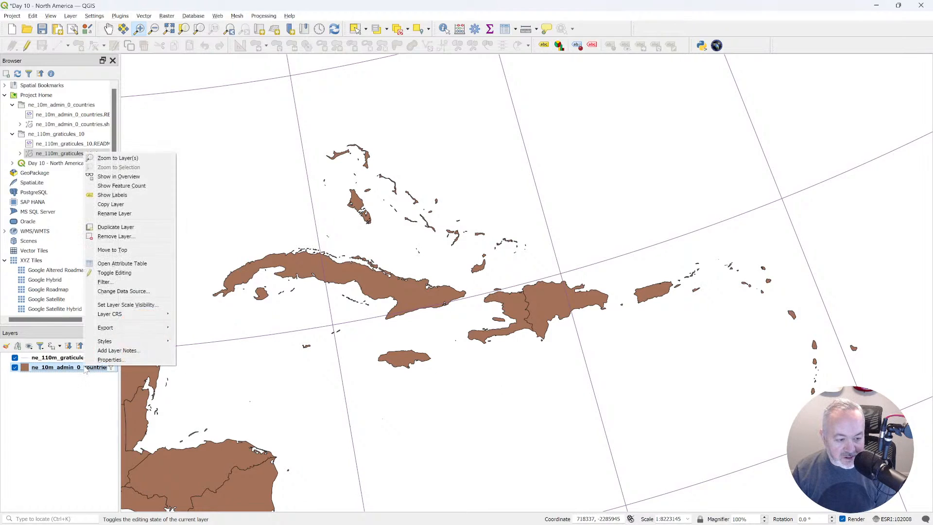
pyautogui.press('Escape')
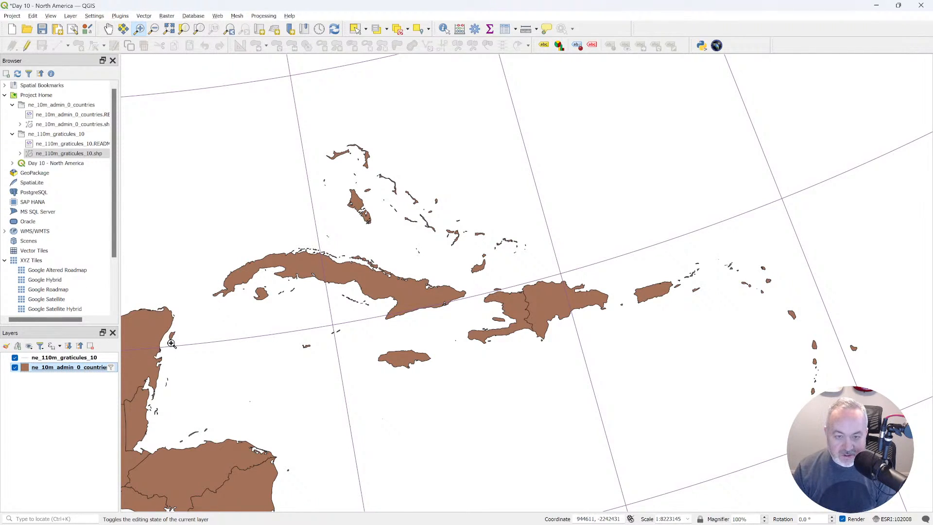
pyautogui.click(233, 31)
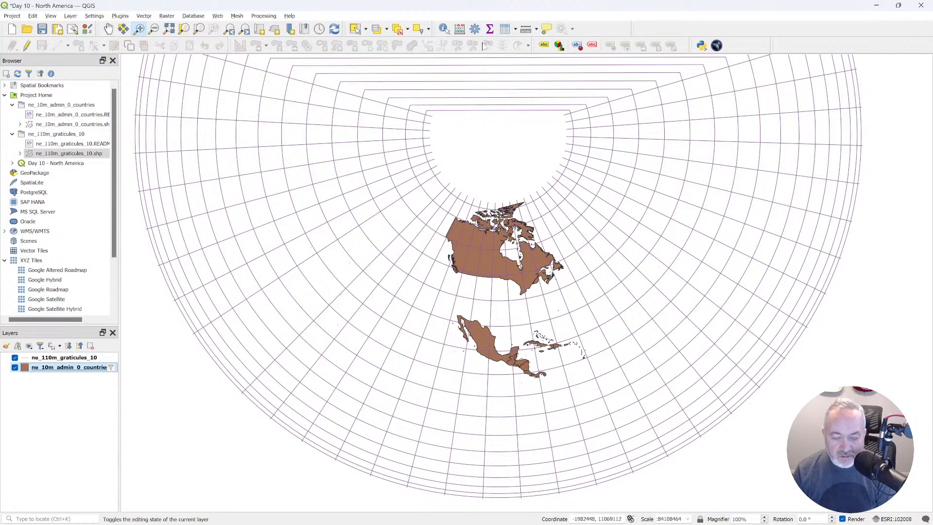
pyautogui.click(444, 29)
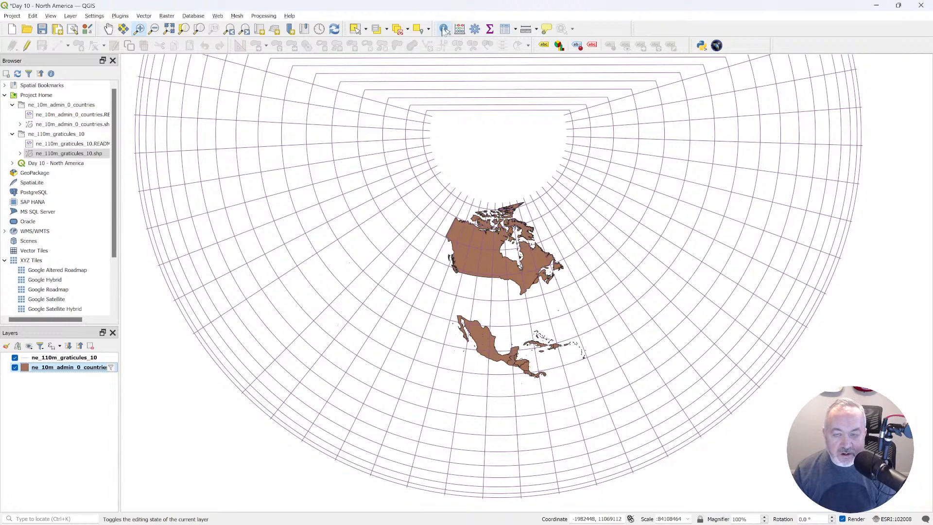
pyautogui.click(474, 257)
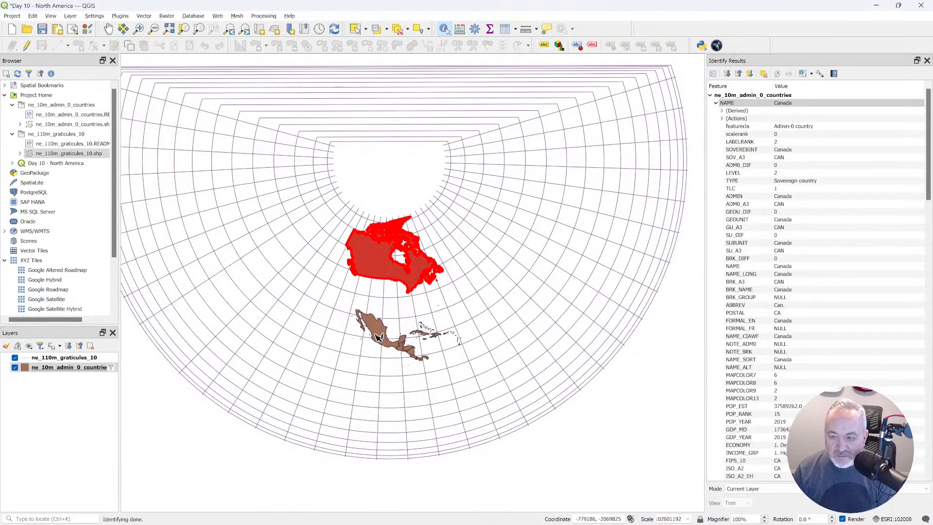
pyautogui.click(378, 335)
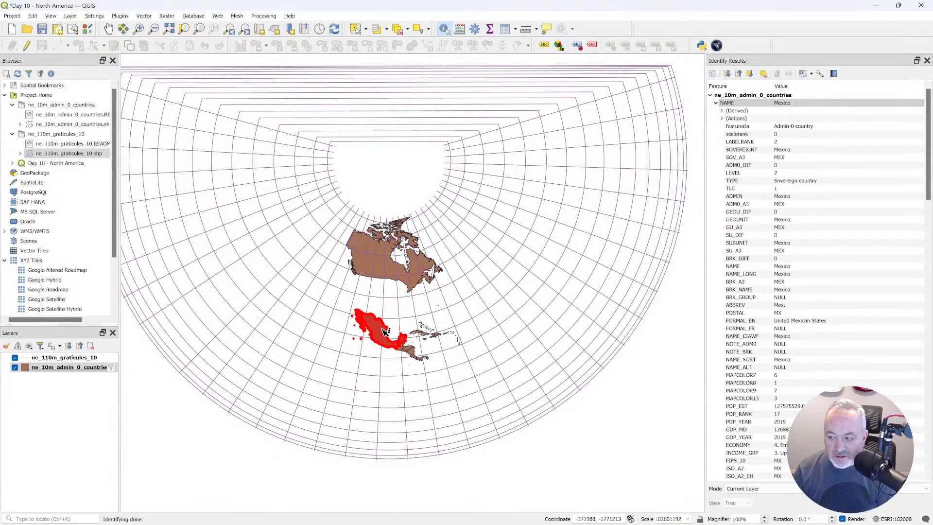
pyautogui.click(407, 354)
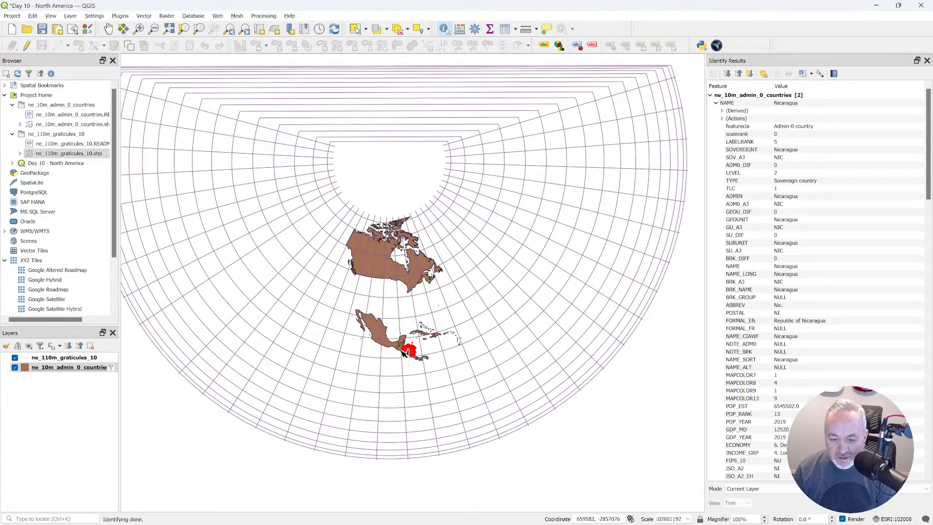
pyautogui.click(405, 374)
pyautogui.click(408, 352)
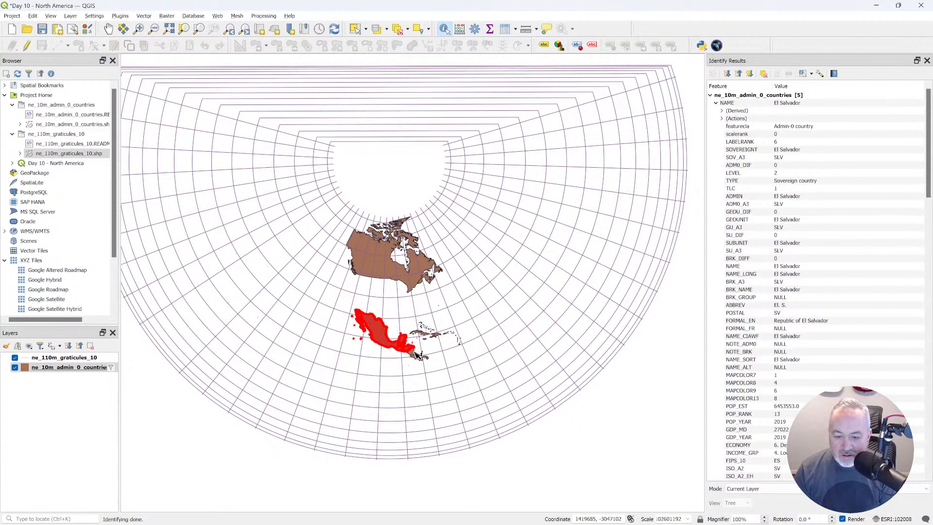
pyautogui.click(414, 355)
pyautogui.click(424, 335)
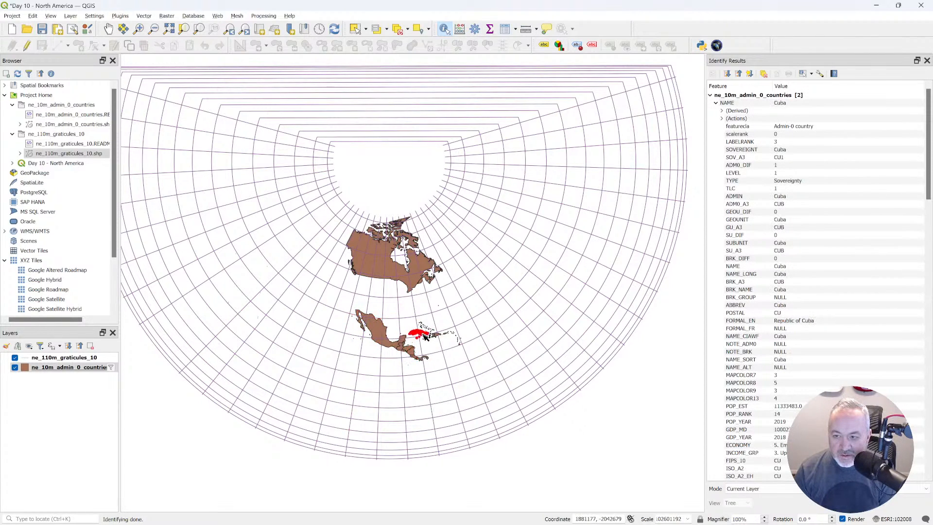
pyautogui.click(440, 336)
pyautogui.click(445, 334)
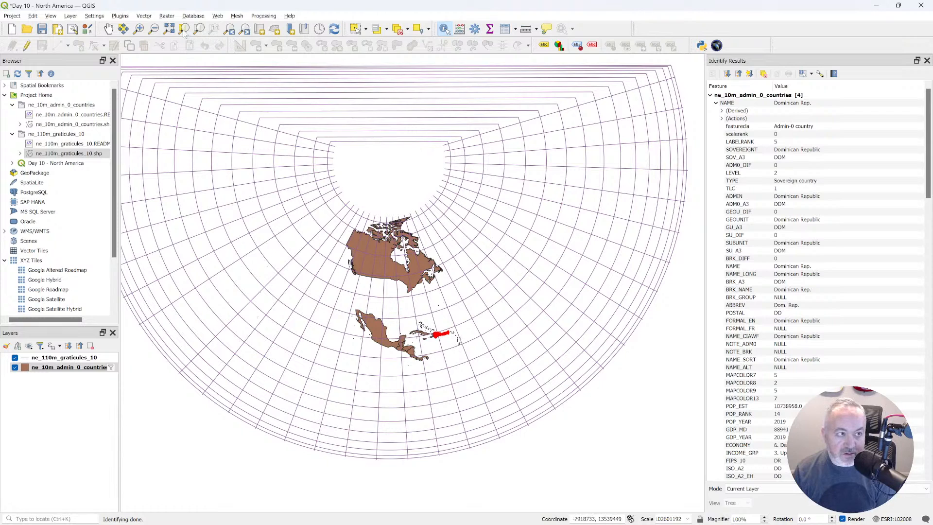
# Select all the Caribbean islands in ne_10m_admin_0_countries, leaving the mainland Central American countries out of the selection.
pyautogui.click(138, 29)
pyautogui.moveTo(400, 310); pyautogui.dragTo(483, 359)
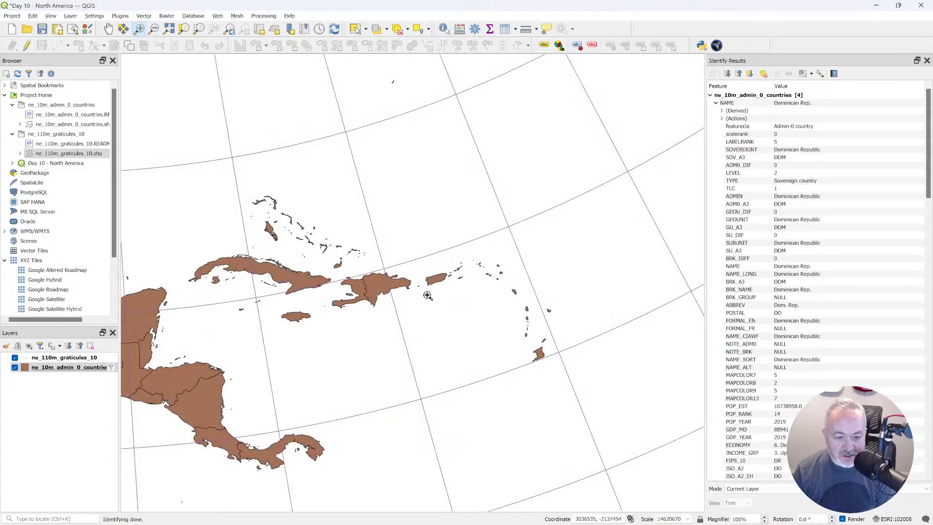
pyautogui.click(355, 29)
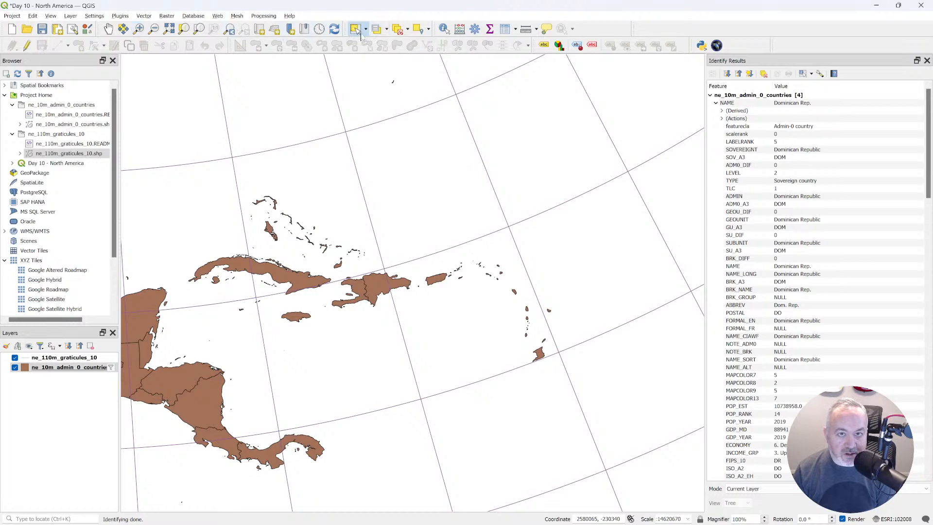
pyautogui.moveTo(192, 181); pyautogui.dragTo(568, 360)
pyautogui.click(435, 345)
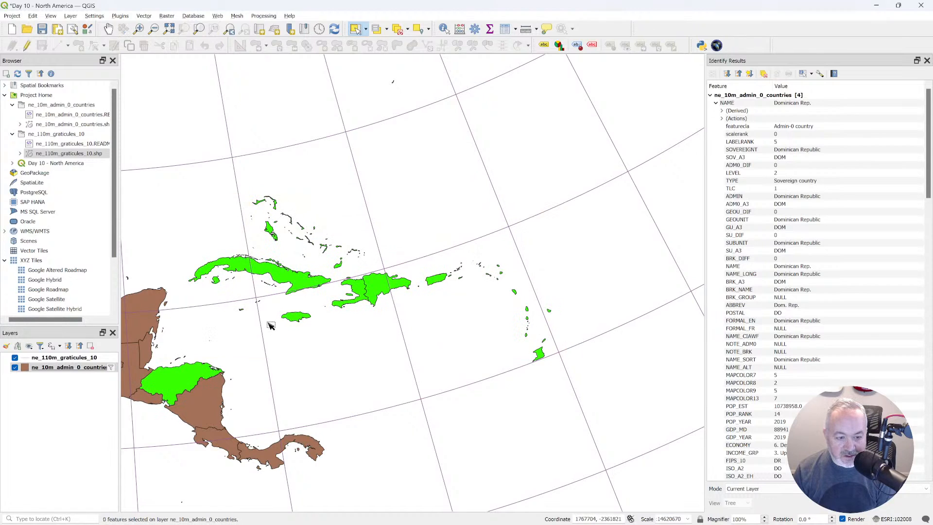
pyautogui.moveTo(181, 181); pyautogui.dragTo(571, 365)
pyautogui.keyDown('ctrl'); pyautogui.click(192, 382); pyautogui.keyUp('ctrl')
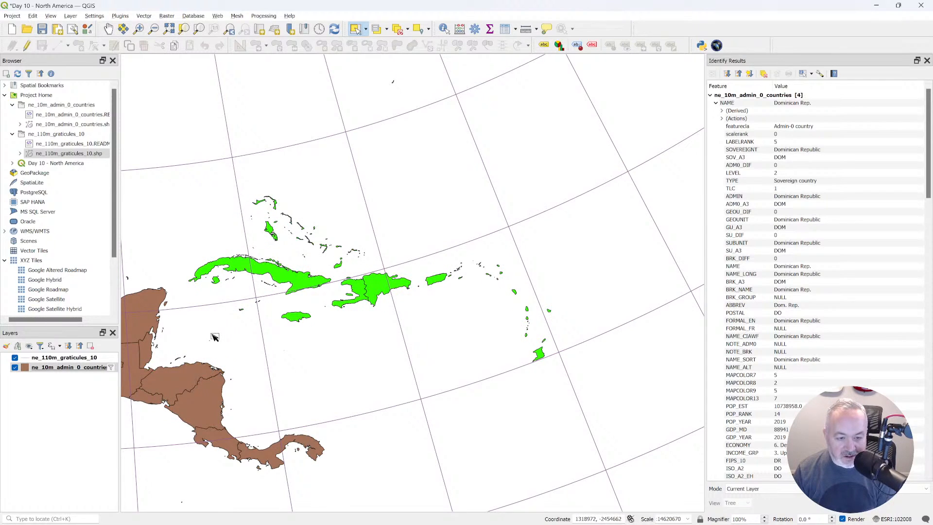
# Identify the mainland country just removed from the island selection while keeping the islands selected.
pyautogui.click(443, 30)
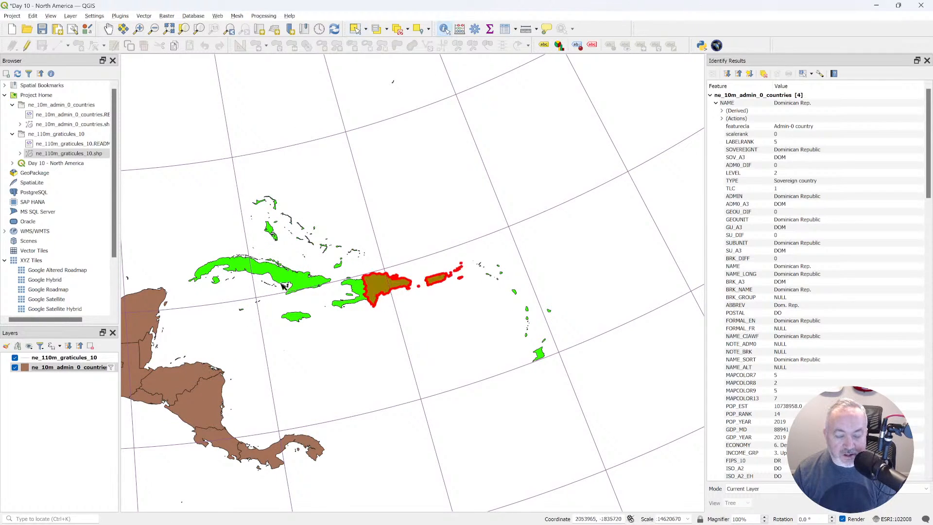
pyautogui.click(189, 379)
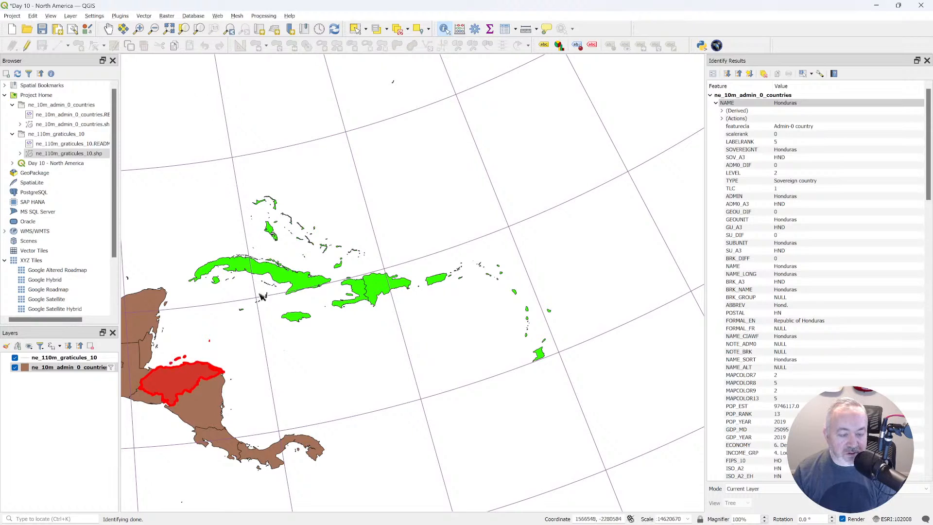
pyautogui.click(355, 28)
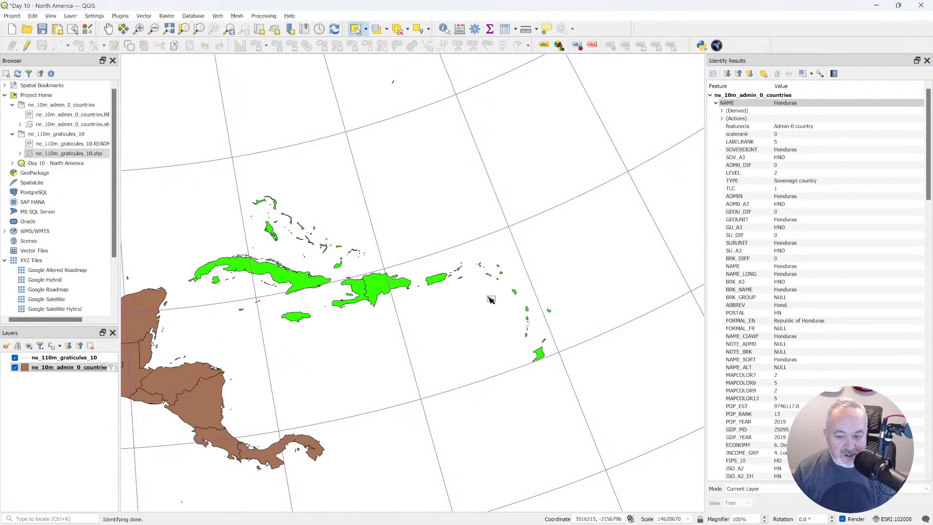
# Export the selected islands to the GeoPackage north-america in the Day 10 - North America folder, with layer name north_american_islands and EPSG:4326.
pyautogui.rightClick(71, 367)
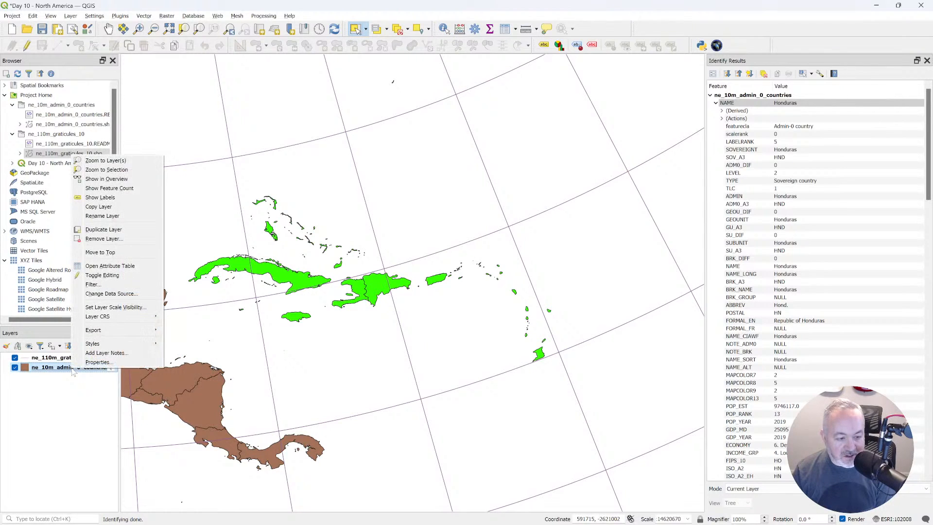
pyautogui.moveTo(133, 330)
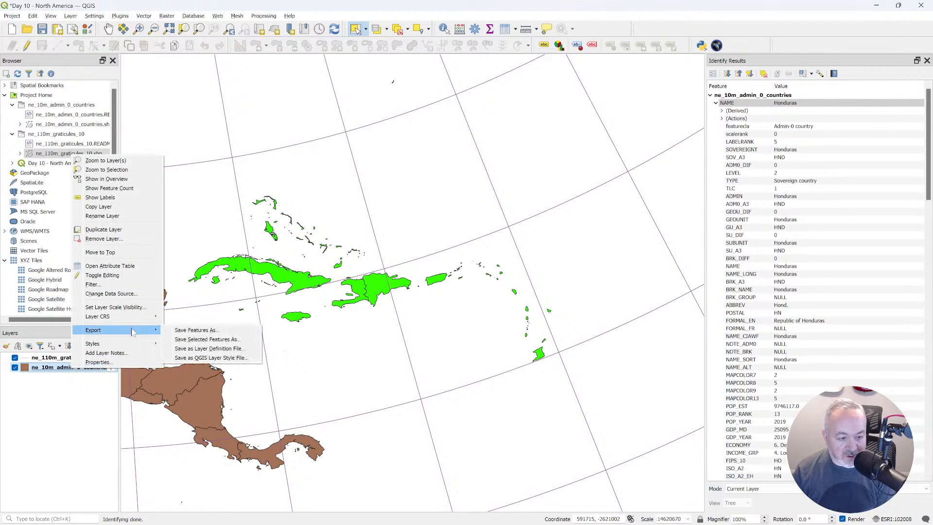
pyautogui.click(203, 340)
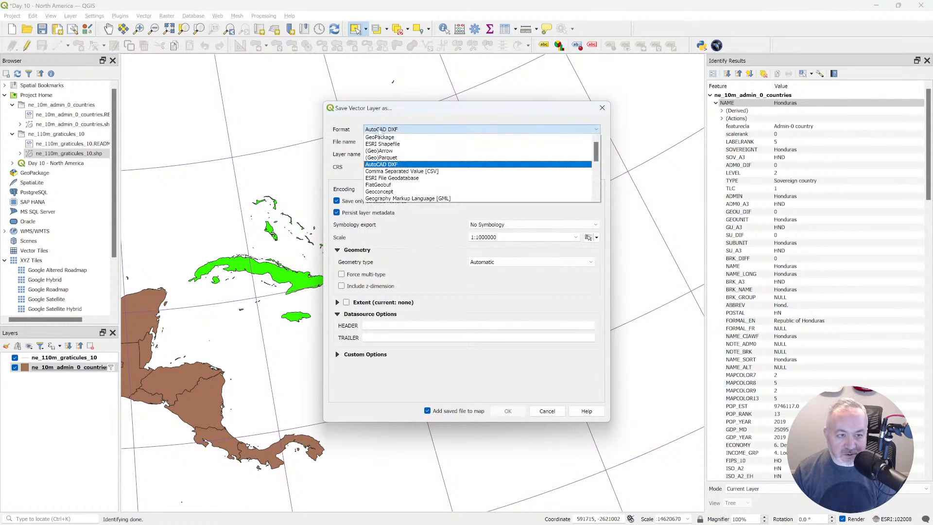
pyautogui.click(390, 138)
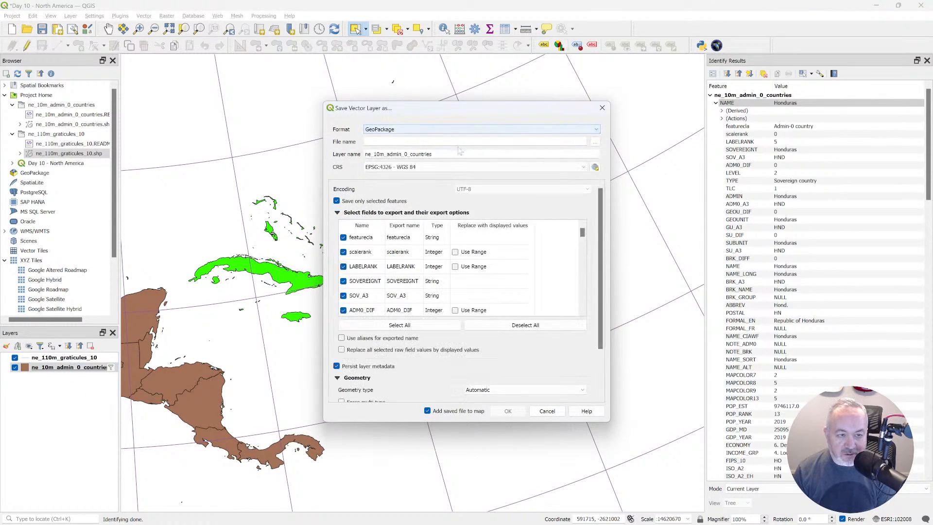
pyautogui.click(594, 142)
pyautogui.click(478, 140)
pyautogui.doubleClick(446, 201)
pyautogui.doubleClick(453, 190)
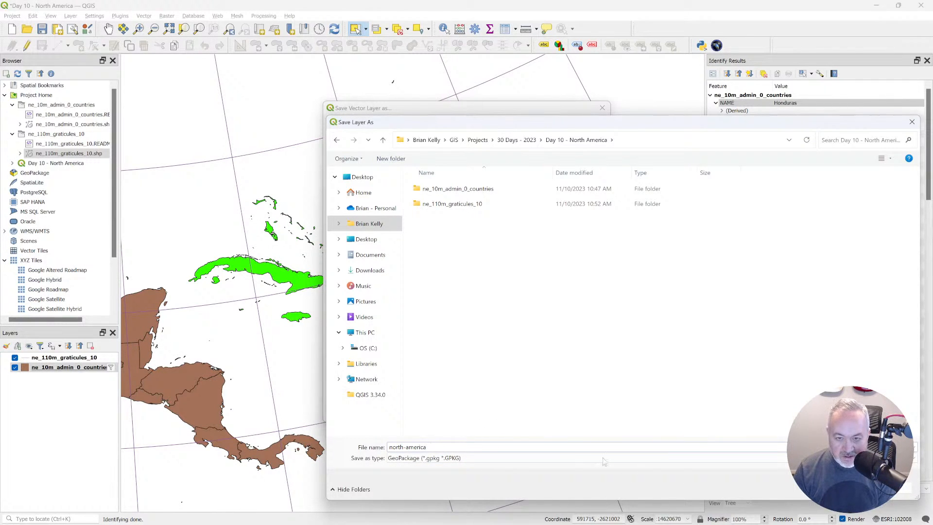
pyautogui.press('Return')
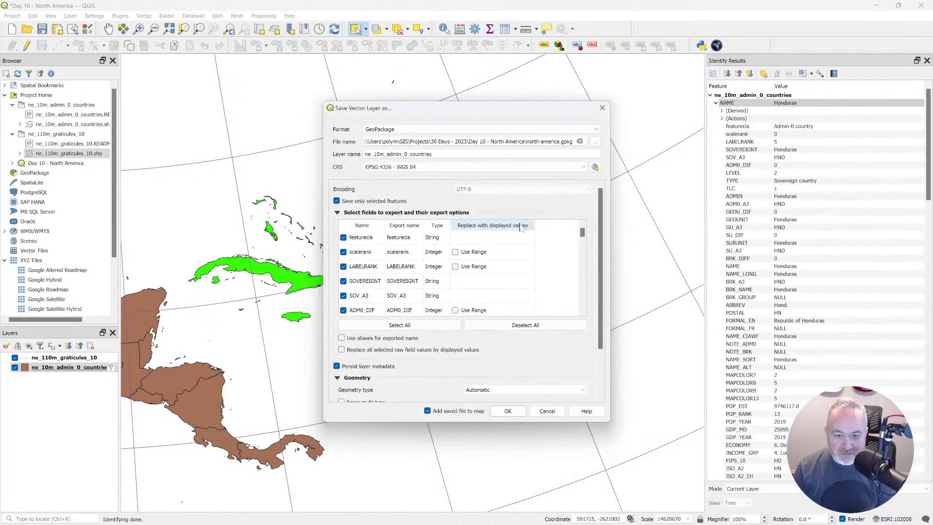
pyautogui.moveTo(432, 154); pyautogui.dragTo(342, 151)
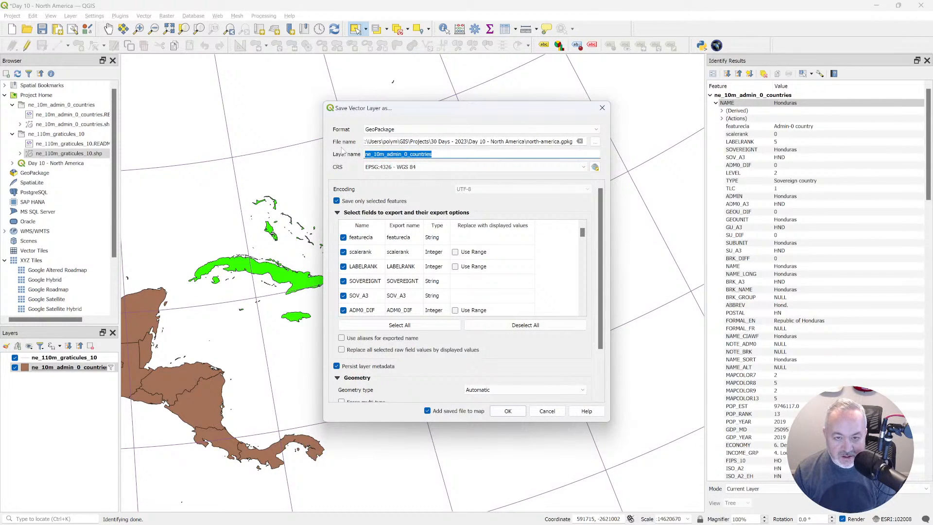
pyautogui.write('north_american_islands')
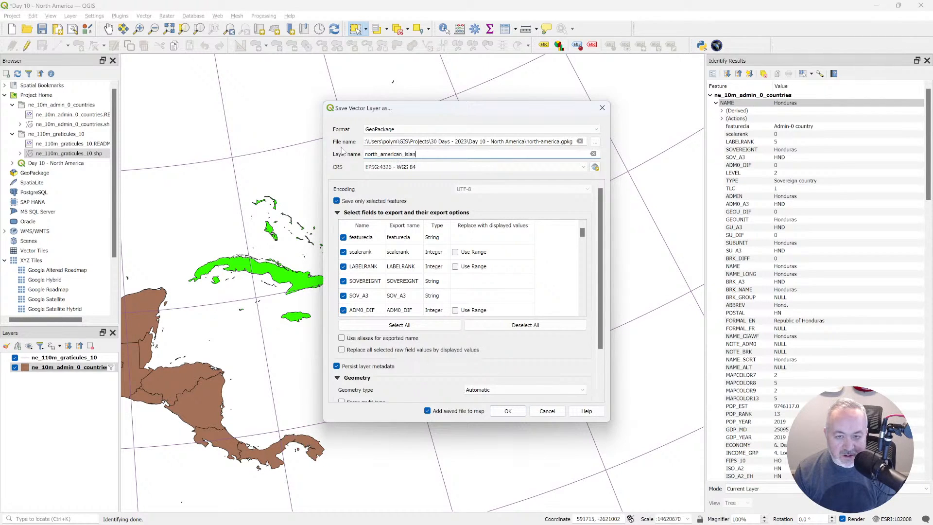
pyautogui.click(519, 412)
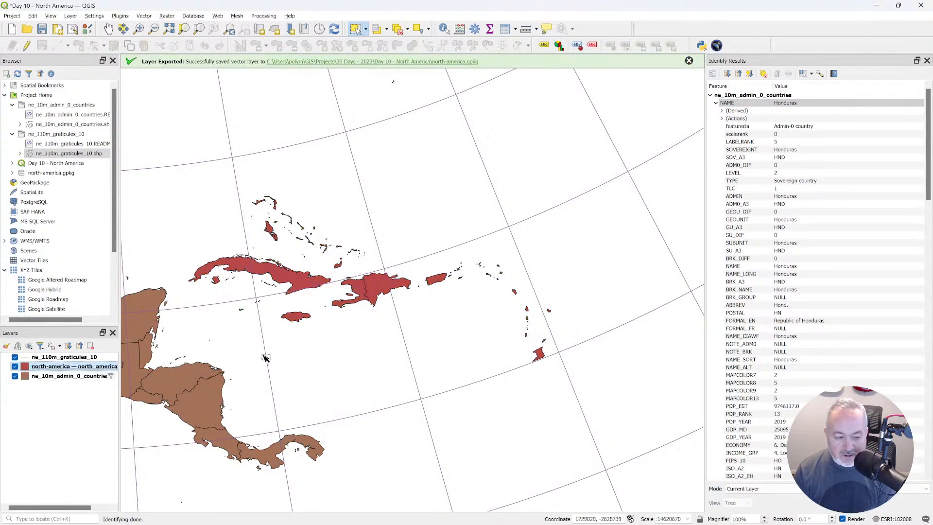
# Remove the filter from the ne_10m_admin_0_countries layer by clearing its entire query expression.
pyautogui.click(65, 377)
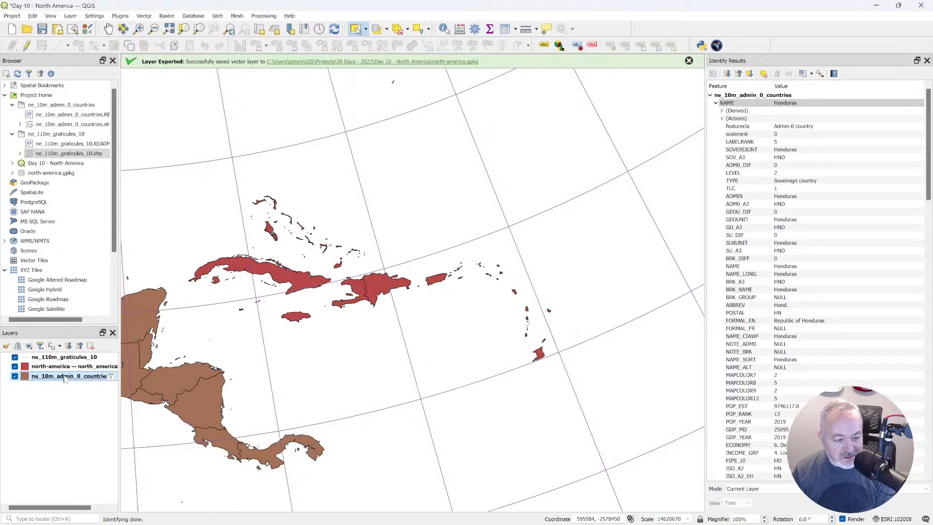
pyautogui.doubleClick(65, 375)
pyautogui.press('Escape')
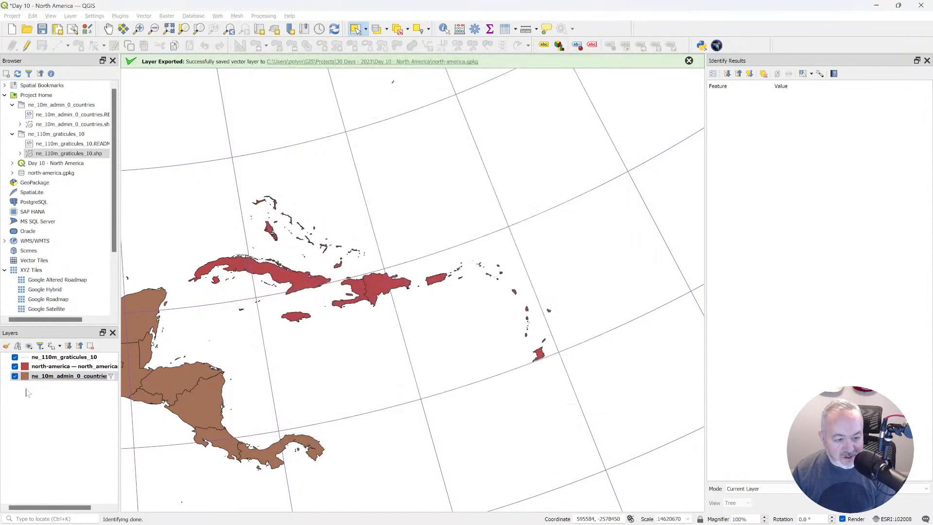
pyautogui.rightClick(65, 376)
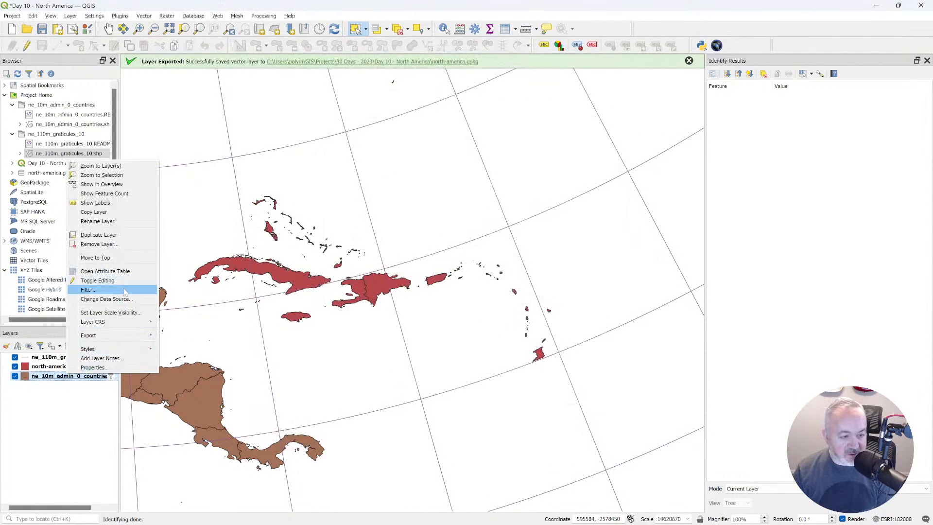
pyautogui.click(124, 286)
pyautogui.hotkey('ctrl', 'a')
pyautogui.press('BackSpace')
pyautogui.click(383, 429)
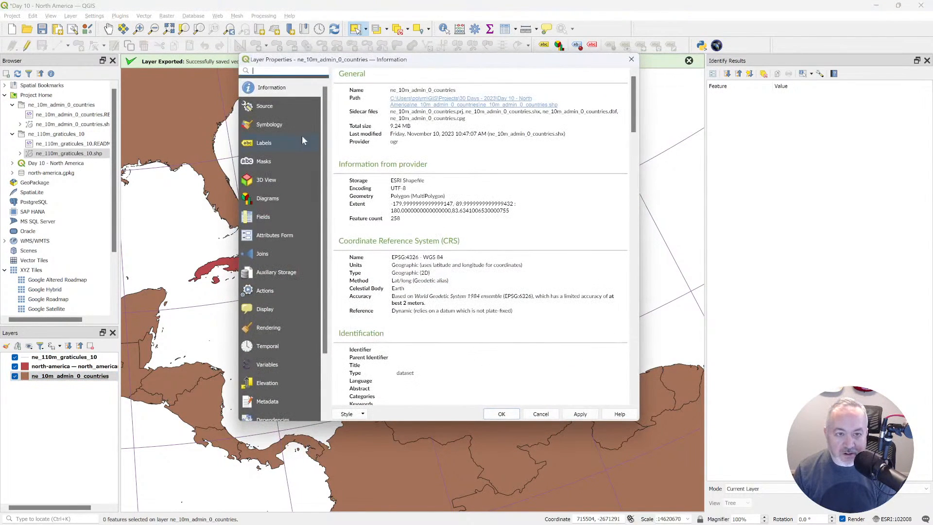
# Set the fill color of ne_10m_admin_0_countries to gray #808080 and close the Identify Results.
pyautogui.click(279, 124)
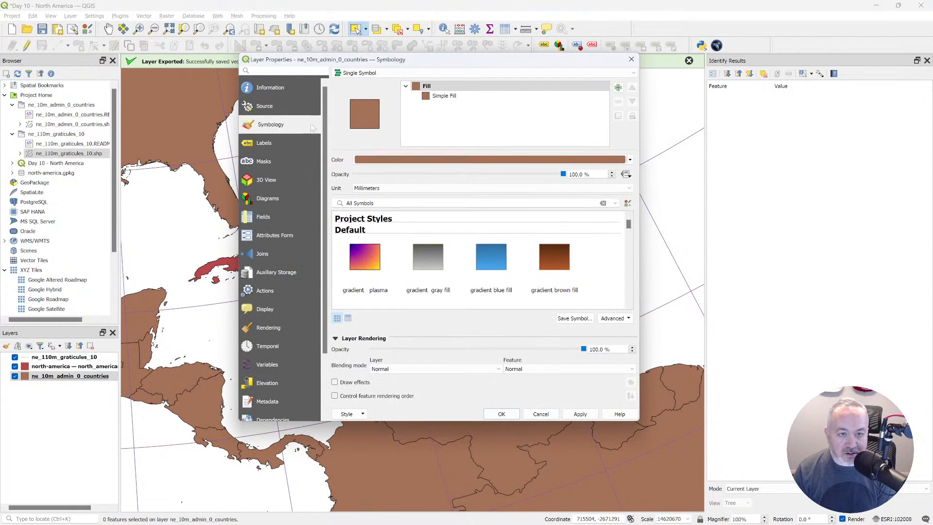
pyautogui.click(461, 161)
pyautogui.click(155, 233)
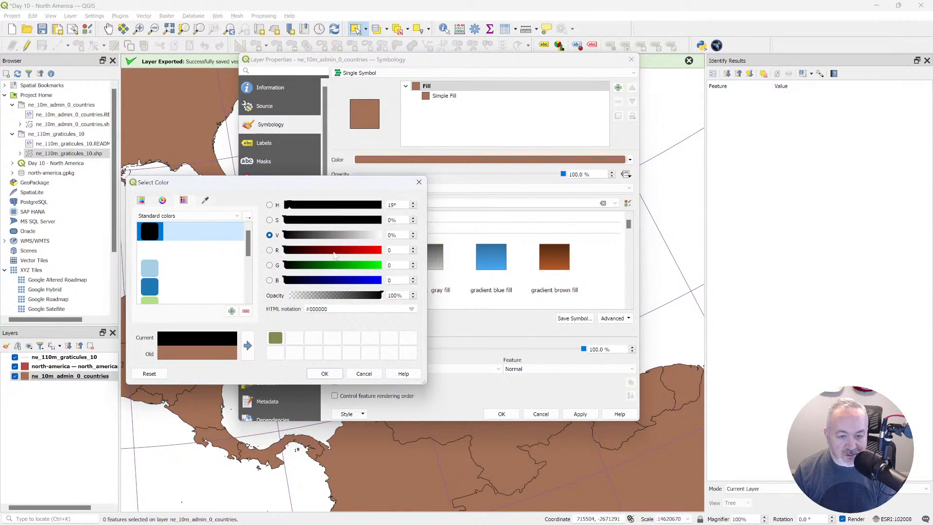
pyautogui.moveTo(289, 235); pyautogui.dragTo(338, 236)
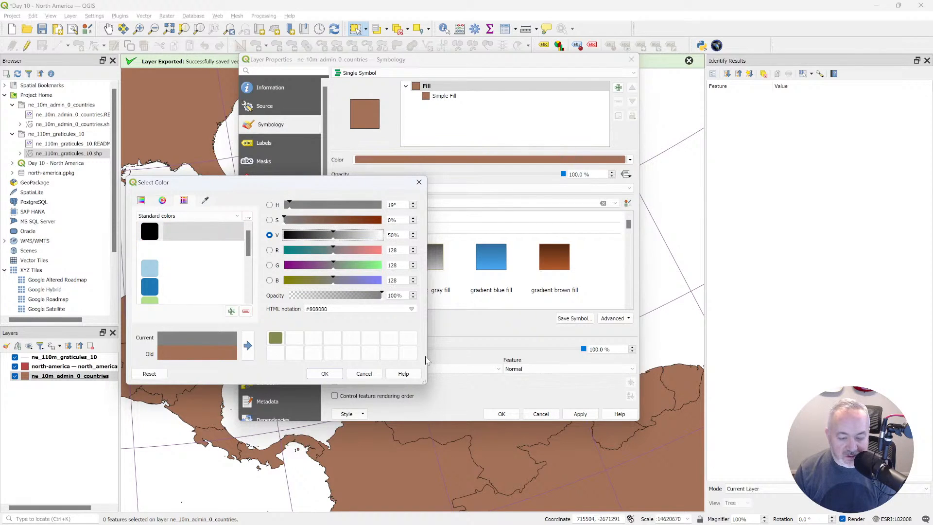
pyautogui.click(325, 373)
pyautogui.click(501, 413)
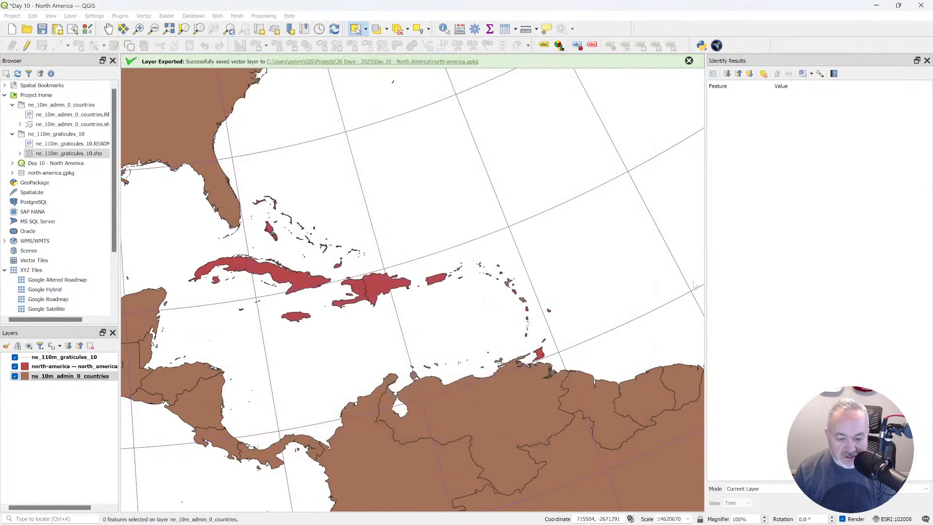
pyautogui.click(927, 60)
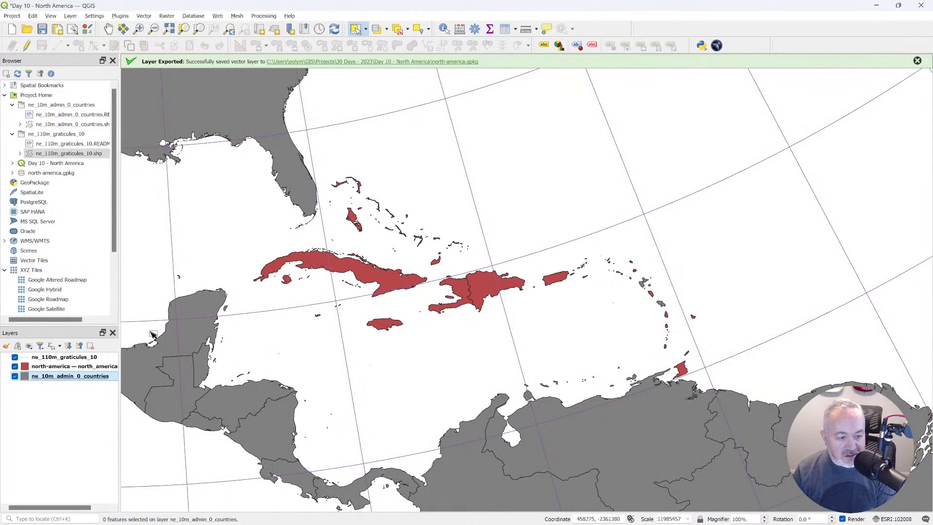
# Review the north_american_islands attribute table sorted by SOVEREIGNT to check it as a field for categorizing.
pyautogui.click(81, 368)
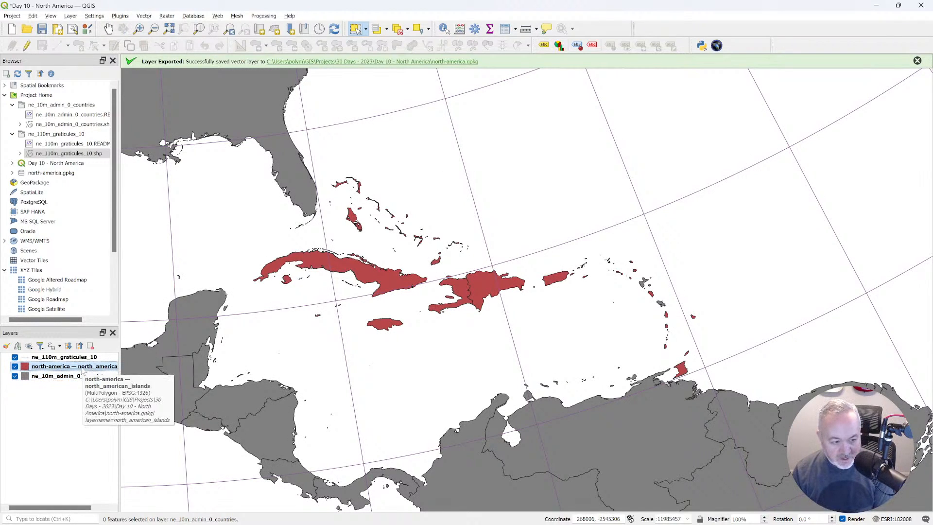
pyautogui.press('F6')
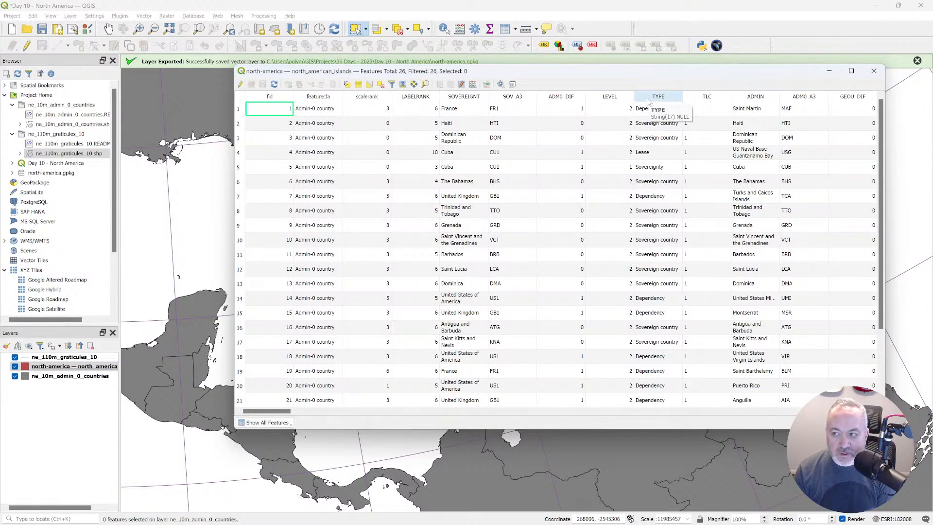
pyautogui.click(464, 96)
pyautogui.scroll(-2, 458, 196)
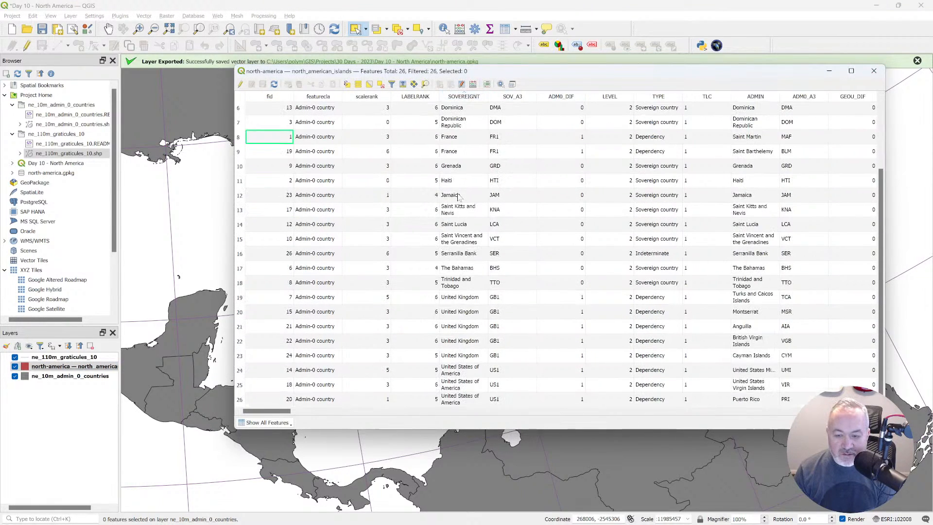
pyautogui.scroll(2, 458, 196)
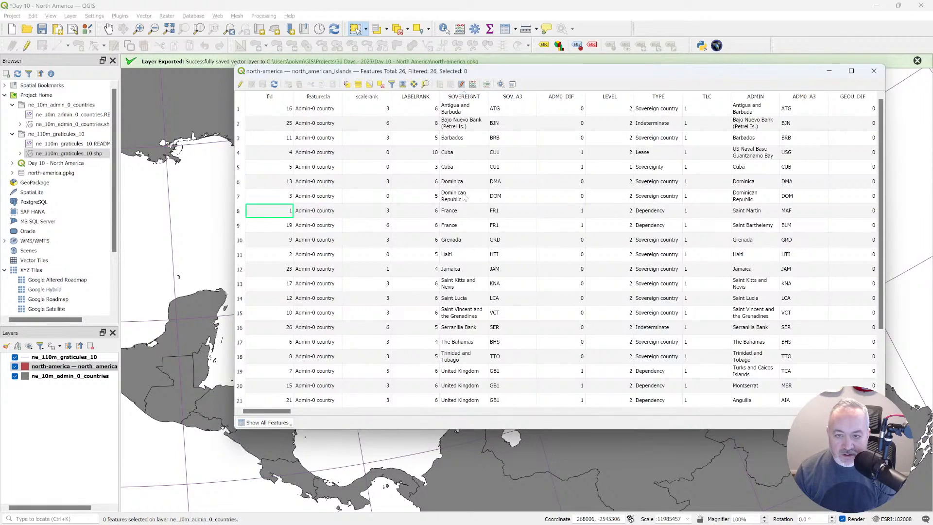
pyautogui.click(873, 72)
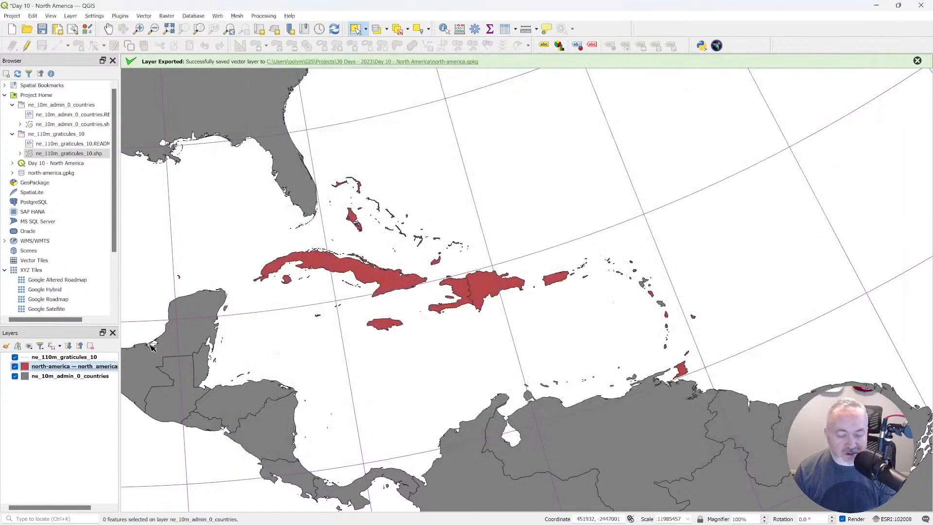
# Switch the north_american_islands symbology to Categorized, using SOVEREIGNT as the value.
pyautogui.rightClick(70, 368)
pyautogui.click(54, 386)
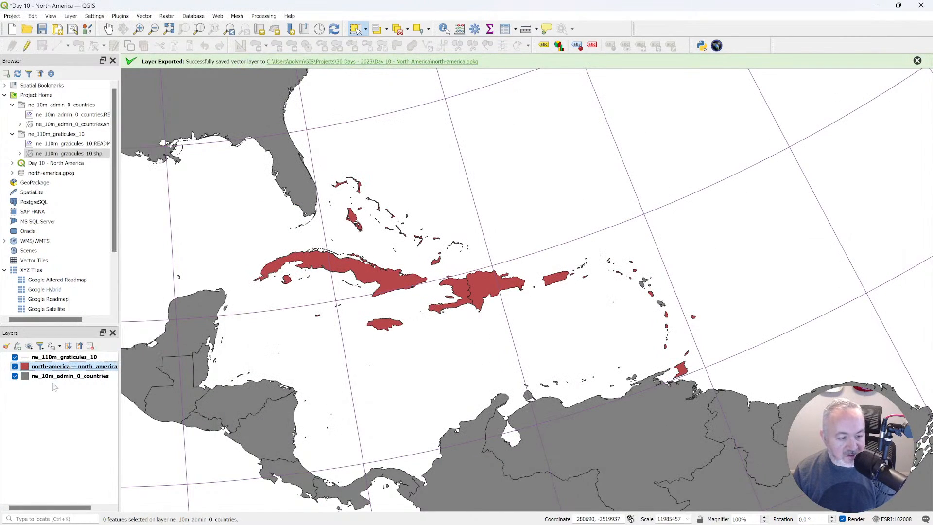
pyautogui.doubleClick(72, 367)
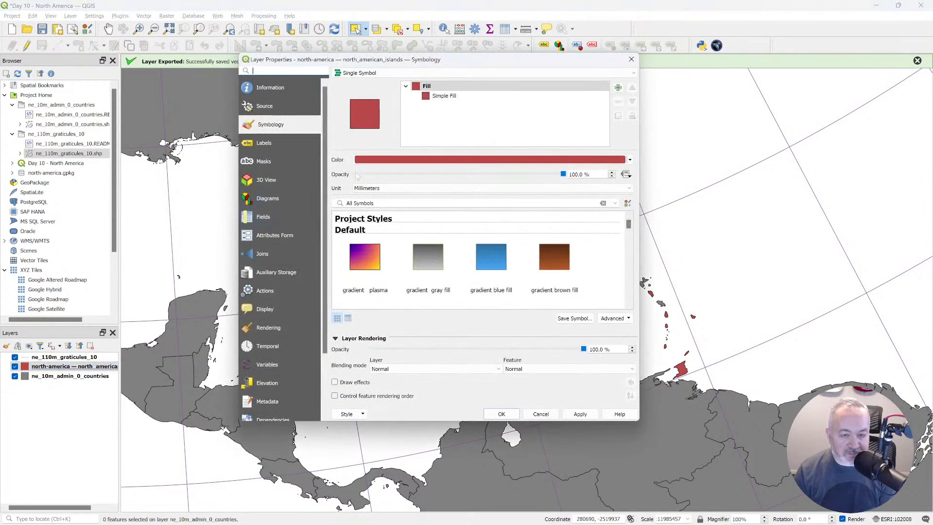
pyautogui.click(432, 74)
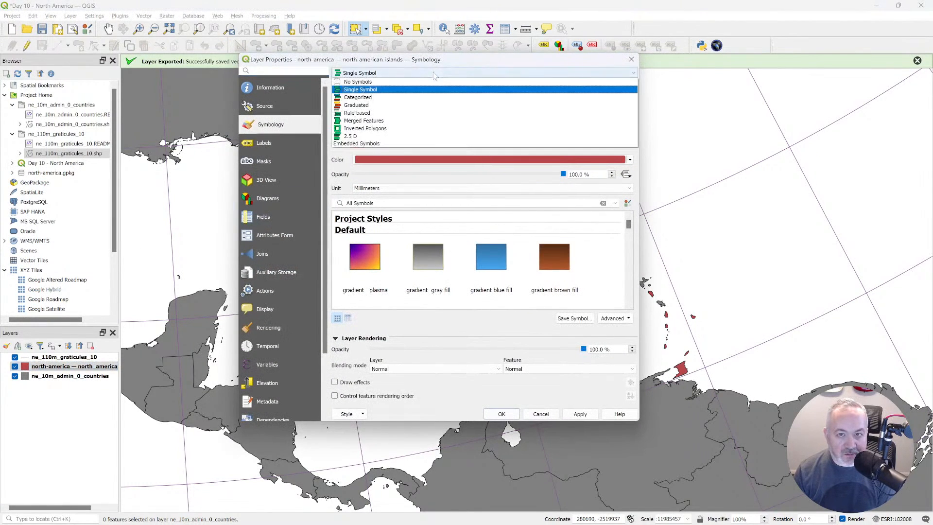
pyautogui.click(381, 96)
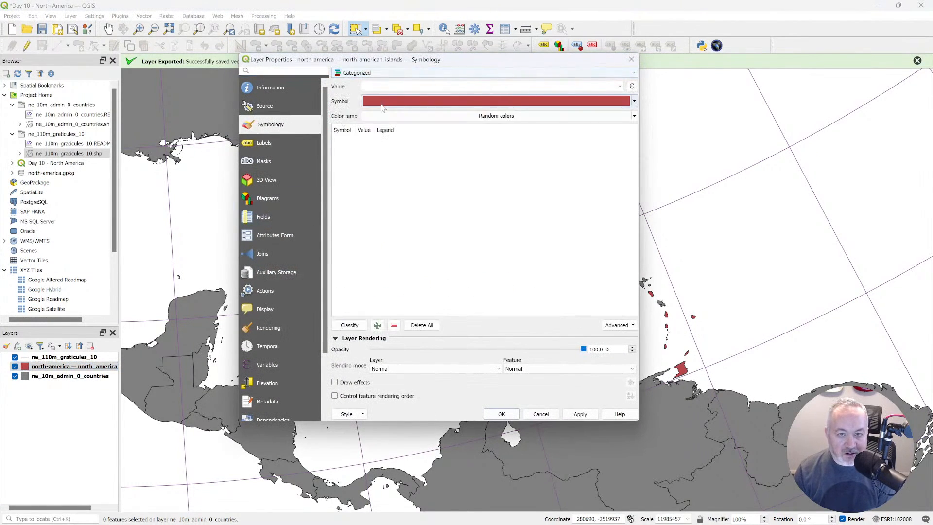
pyautogui.click(620, 87)
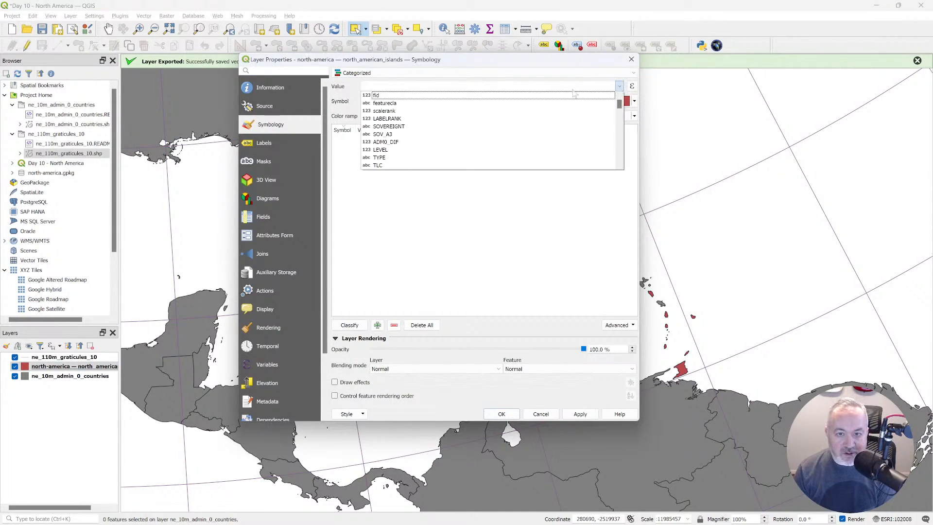
pyautogui.click(419, 126)
# Classify the island categories with the Spectral color ramp and apply the styling to the layer.
pyautogui.click(634, 101)
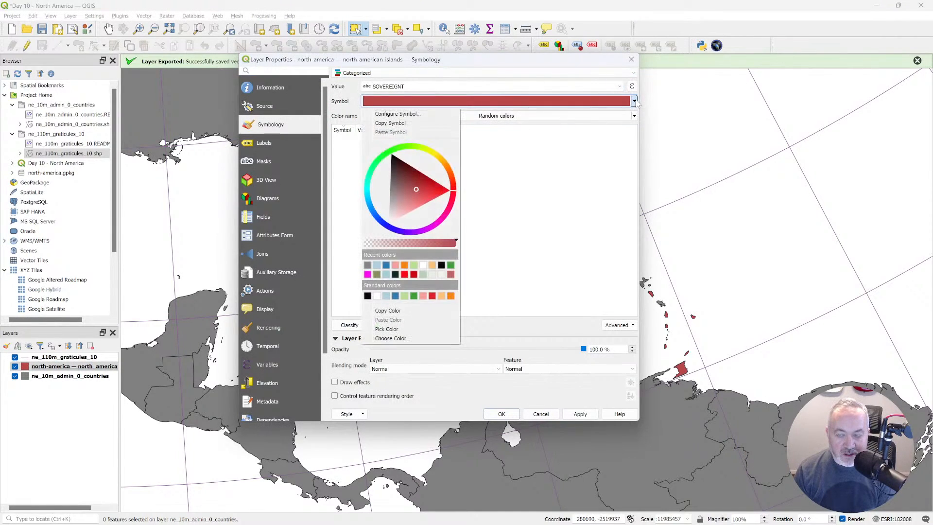
pyautogui.click(606, 117)
pyautogui.click(633, 116)
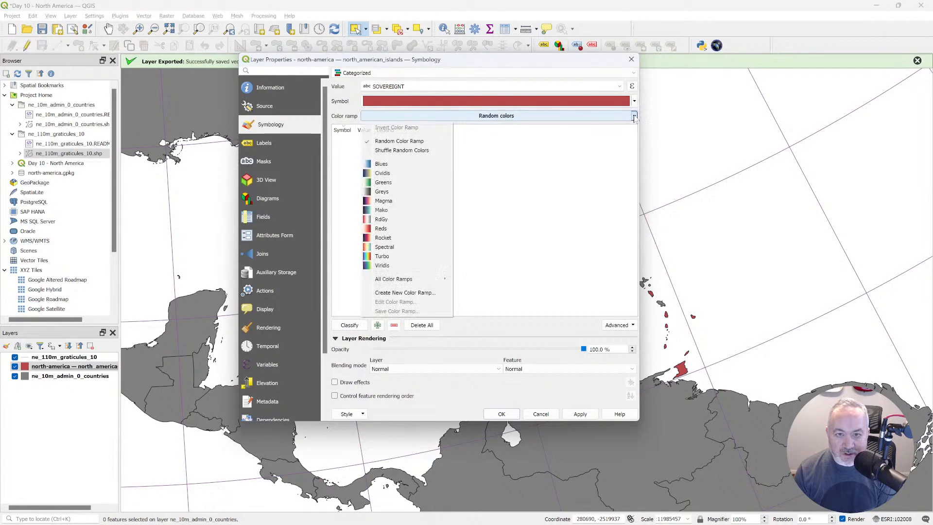
pyautogui.click(393, 248)
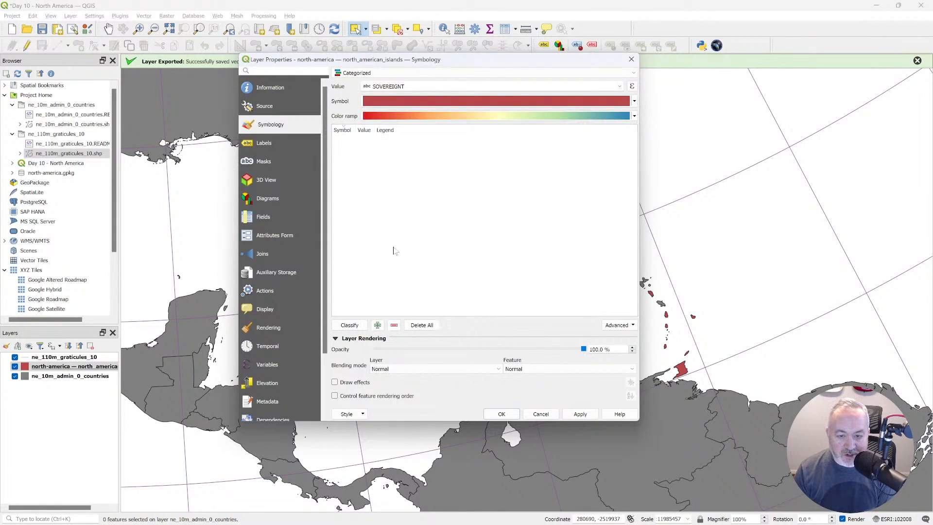
pyautogui.click(349, 325)
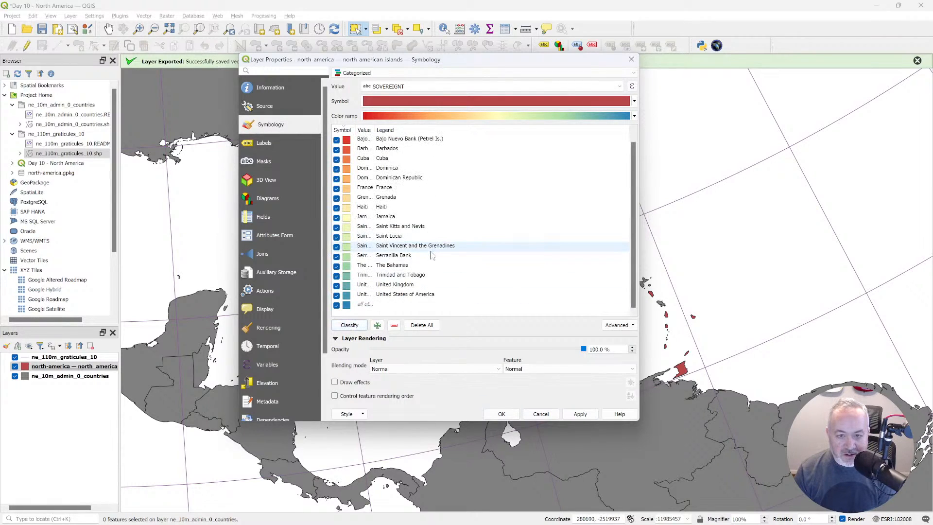
pyautogui.scroll(1, 431, 255)
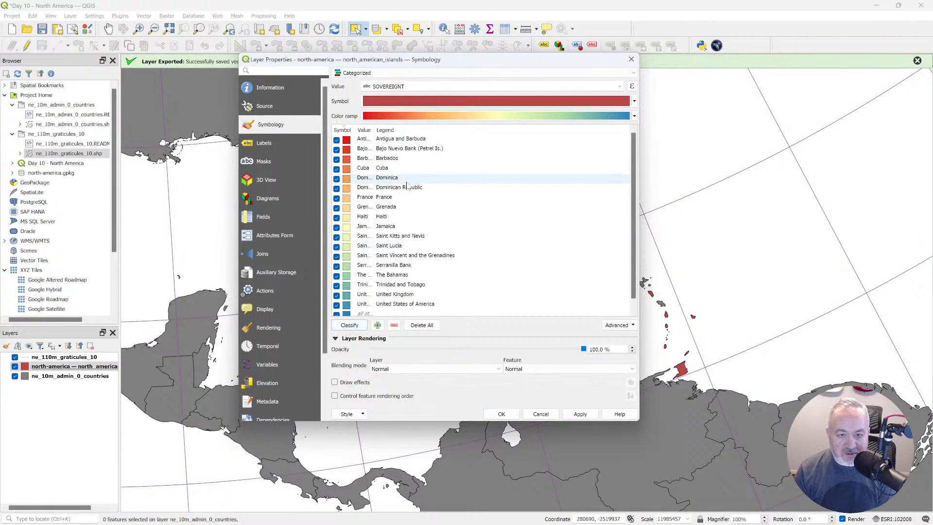
pyautogui.scroll(-1, 399, 218)
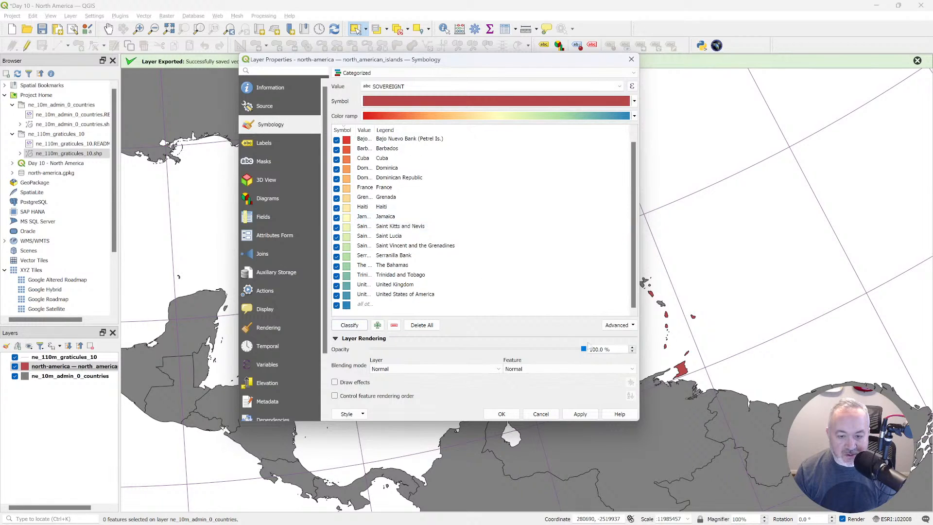
pyautogui.click(502, 414)
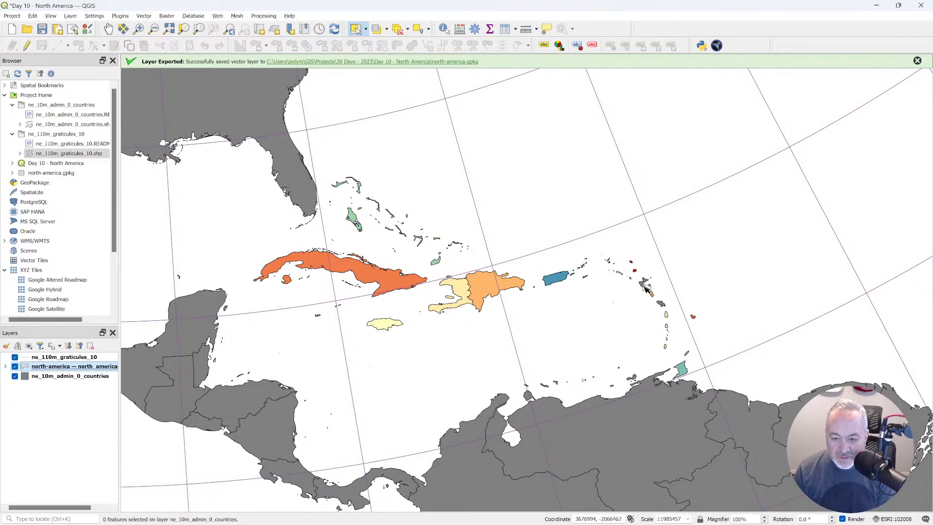
# Identify the gray Lesser Antilles island in ne_10m_admin_0_countries, examine its country and continent attributes, and dismiss the export message.
pyautogui.click(444, 29)
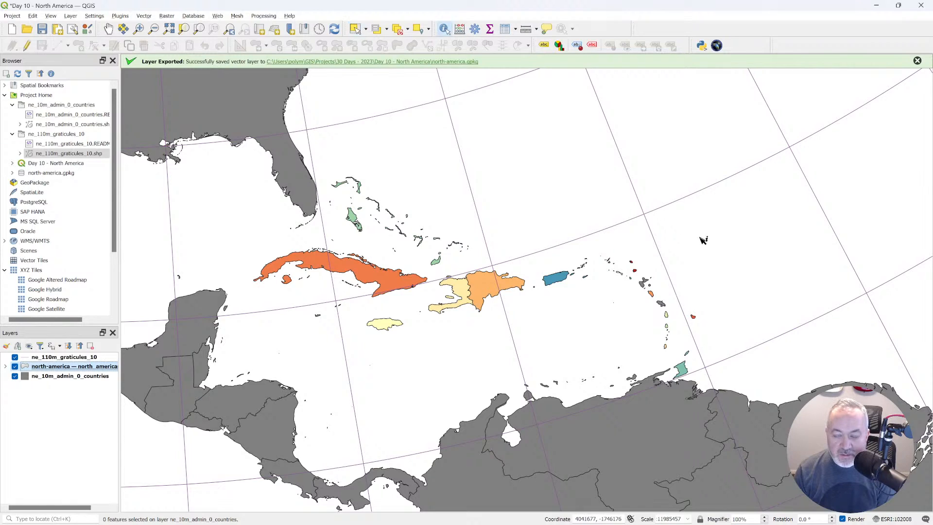
pyautogui.click(644, 287)
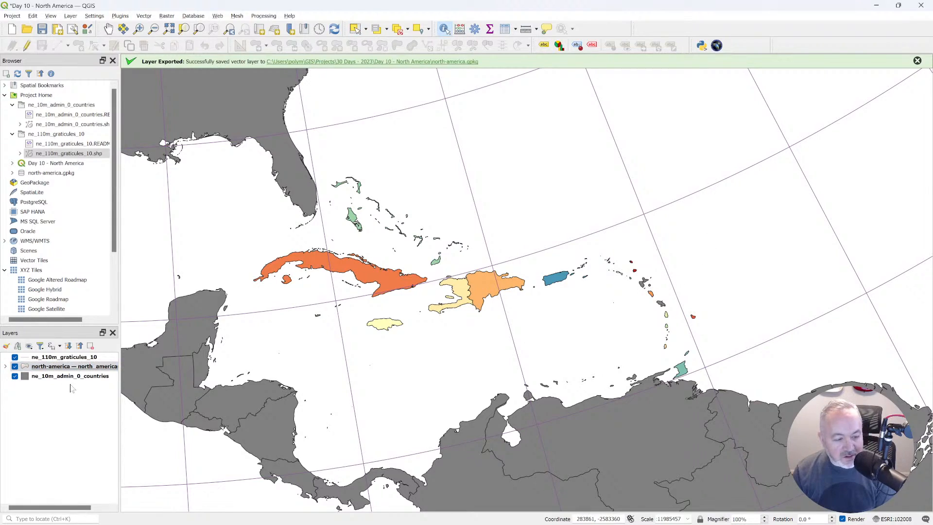
pyautogui.click(72, 376)
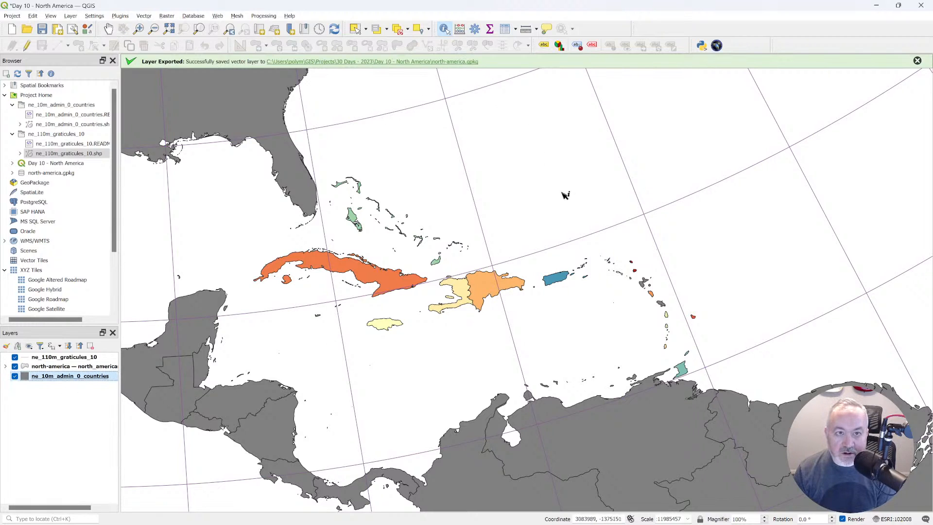
pyautogui.click(646, 287)
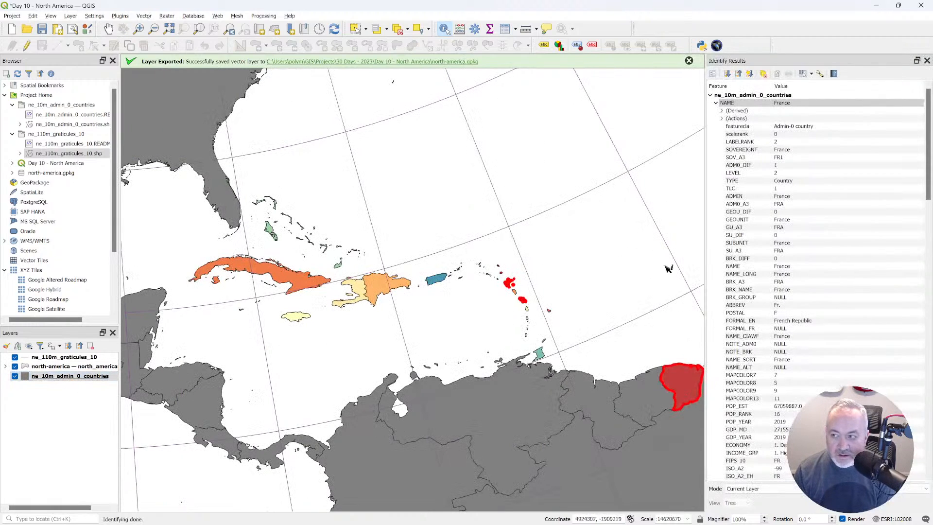
pyautogui.scroll(-5, 745, 273)
pyautogui.scroll(5, 746, 275)
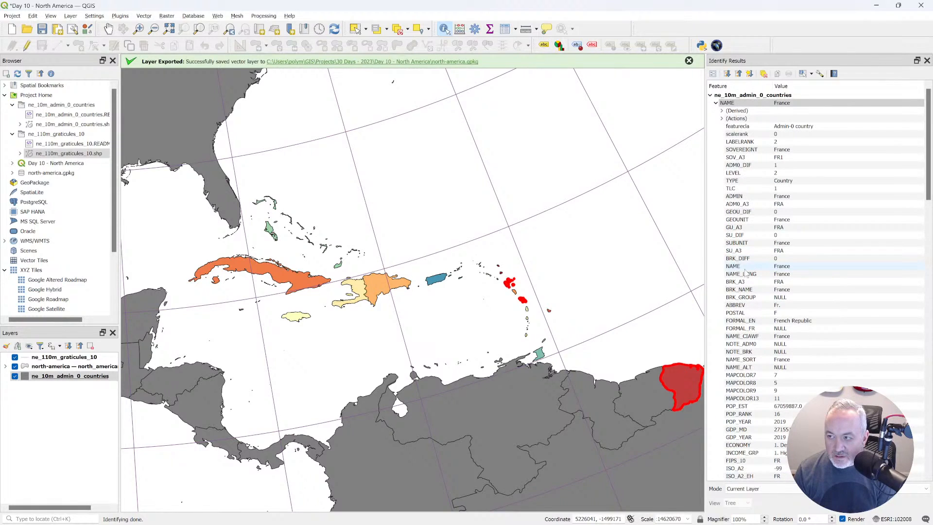
pyautogui.scroll(-20, 746, 273)
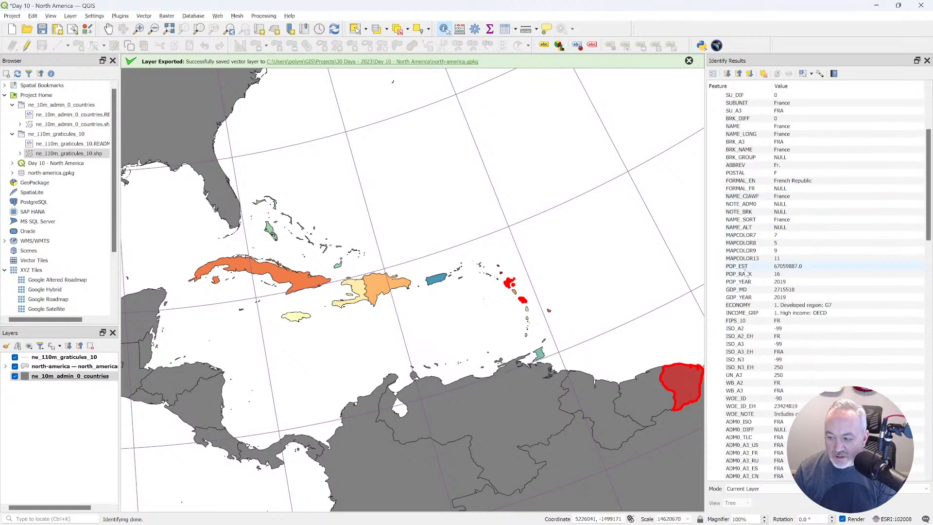
pyautogui.scroll(-14, 746, 273)
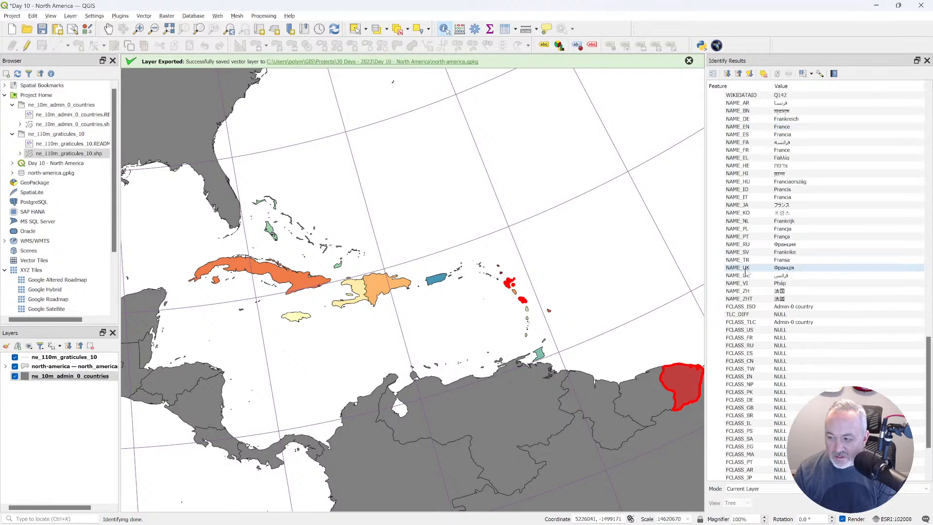
pyautogui.scroll(6, 746, 272)
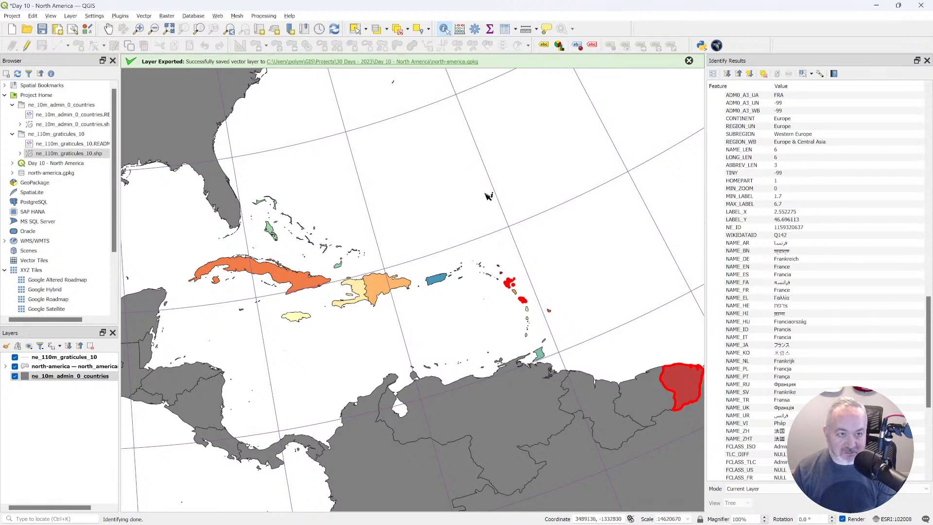
pyautogui.click(689, 61)
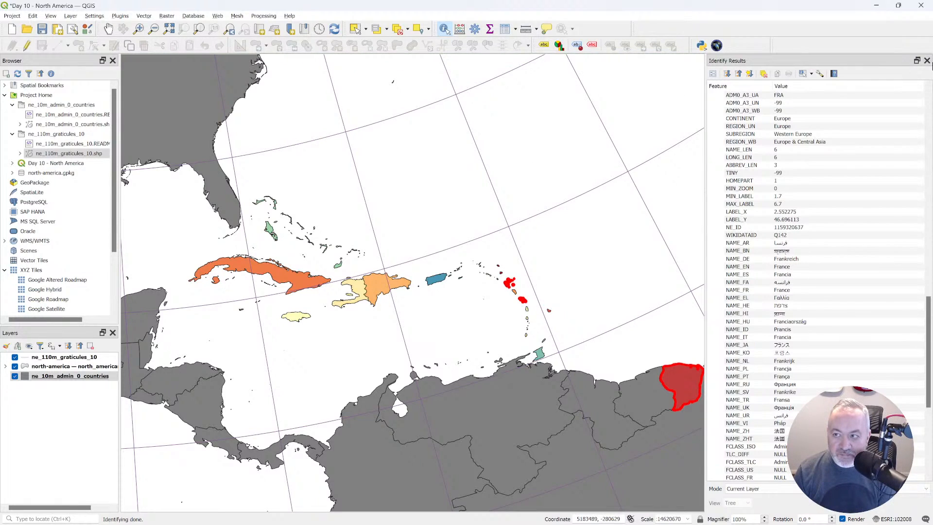
# Close the identify results, set the project's background color to light blue from the standard colors, and clear the identified-feature highlight.
pyautogui.click(926, 60)
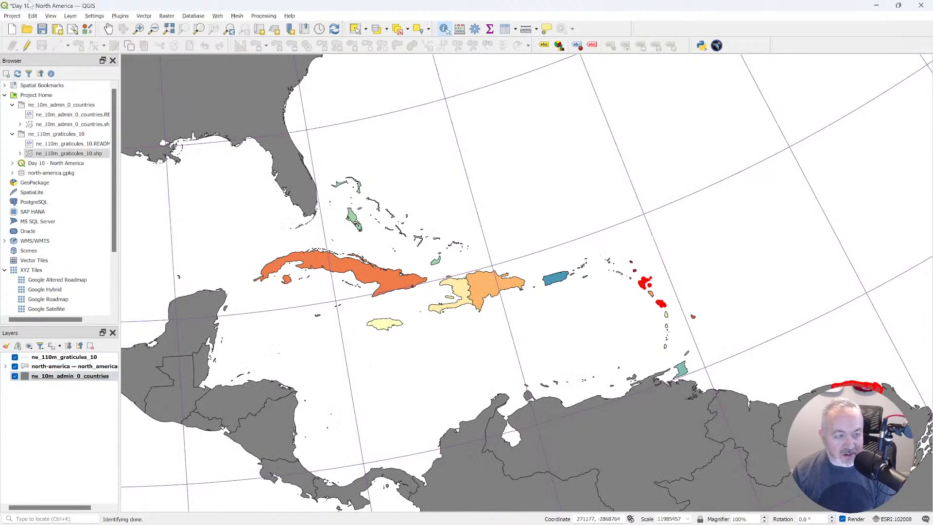
pyautogui.click(12, 15)
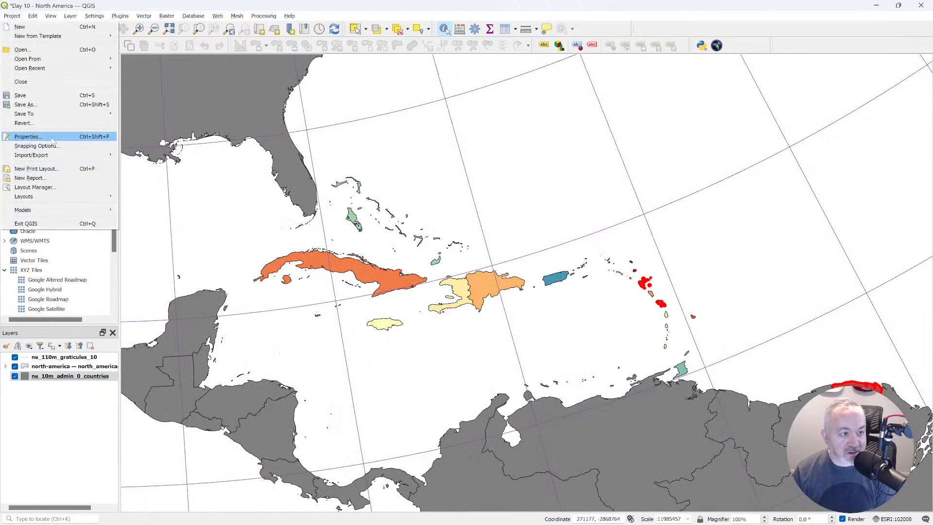
pyautogui.click(49, 132)
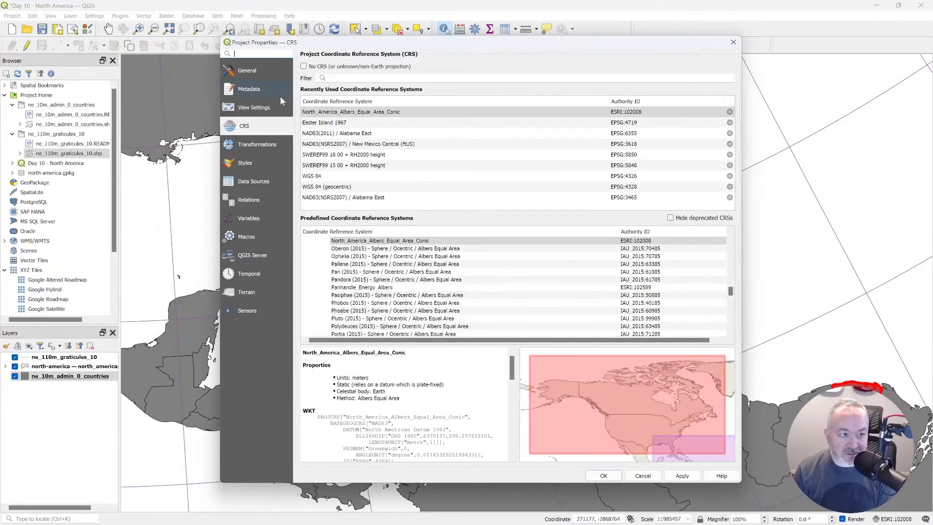
pyautogui.click(247, 71)
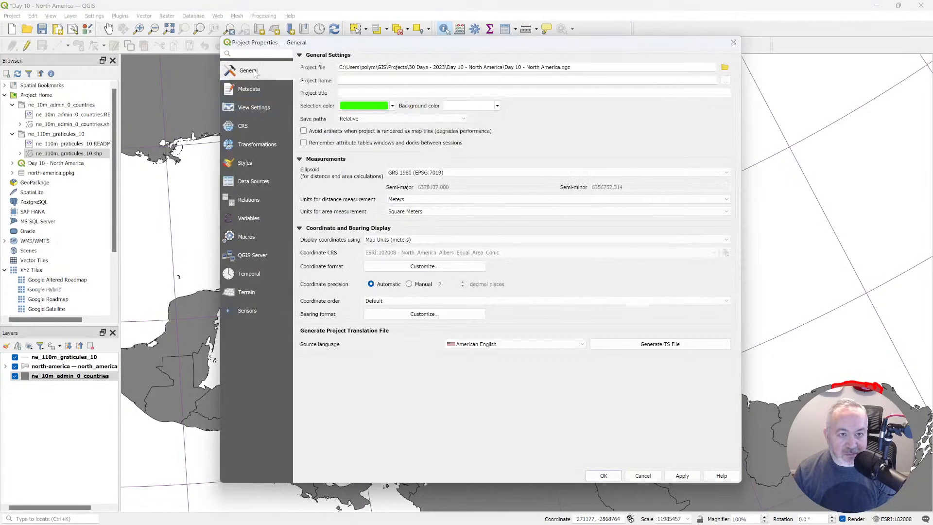
pyautogui.click(470, 106)
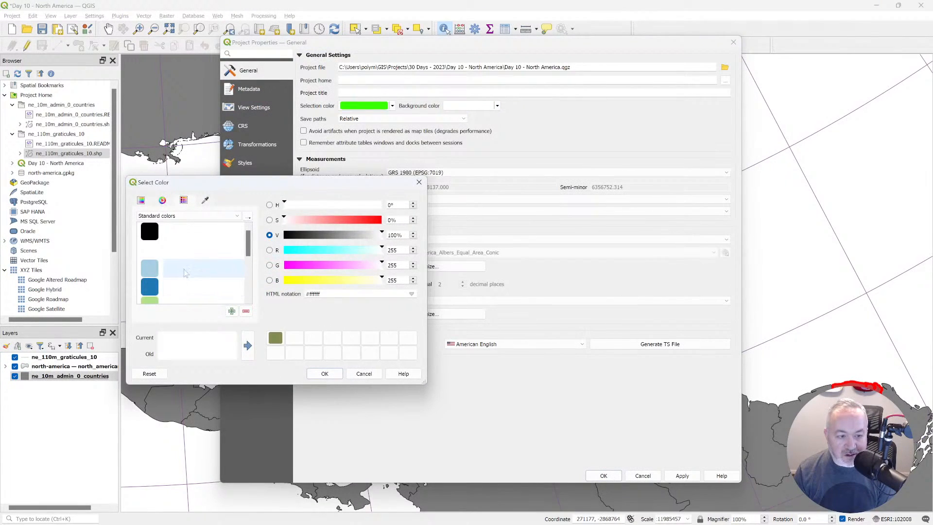
pyautogui.click(159, 270)
pyautogui.click(325, 373)
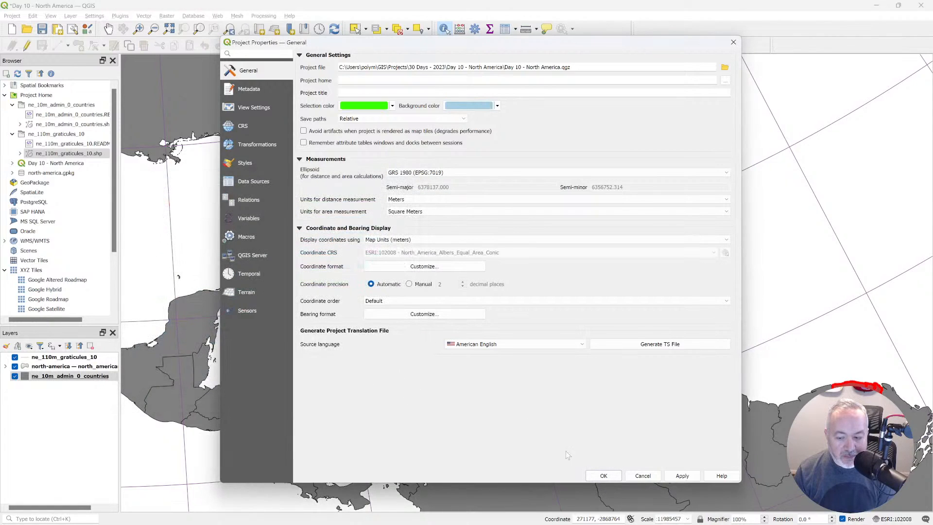
pyautogui.click(603, 476)
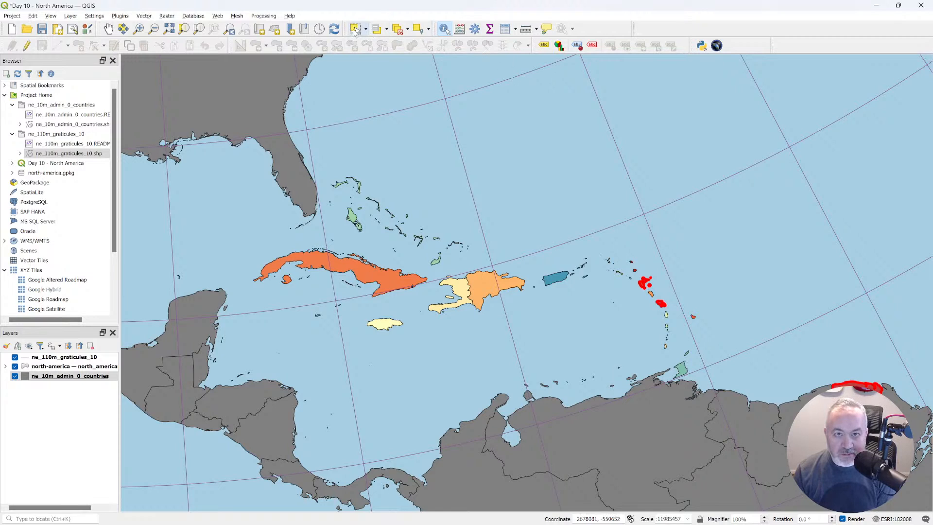
pyautogui.click(355, 29)
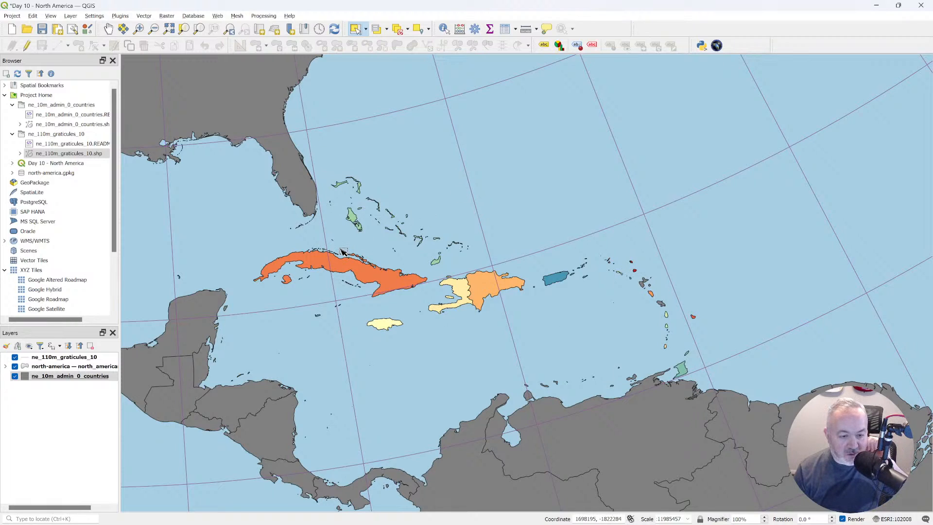
# Label the ne_10m_admin_0_countries layer with Single Labels using NAME_LONG as the value.
pyautogui.click(95, 378)
pyautogui.doubleClick(95, 378)
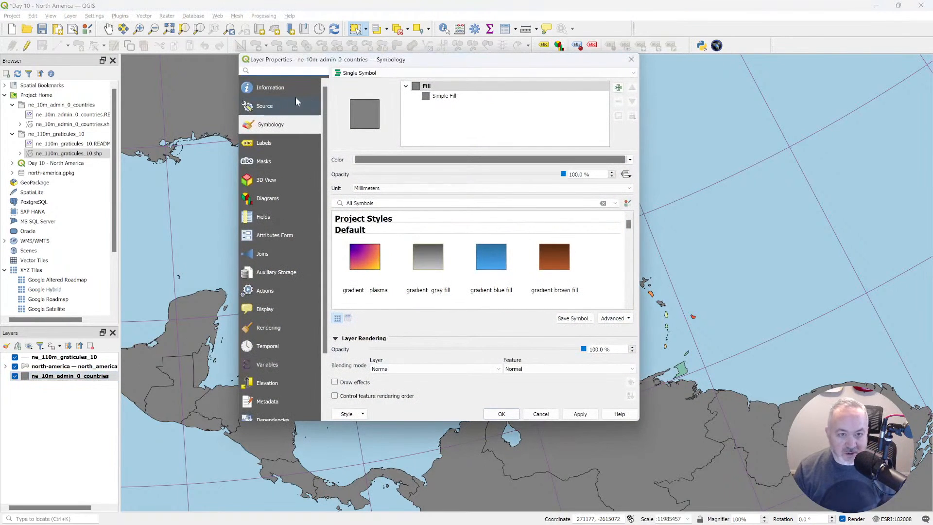
pyautogui.click(274, 142)
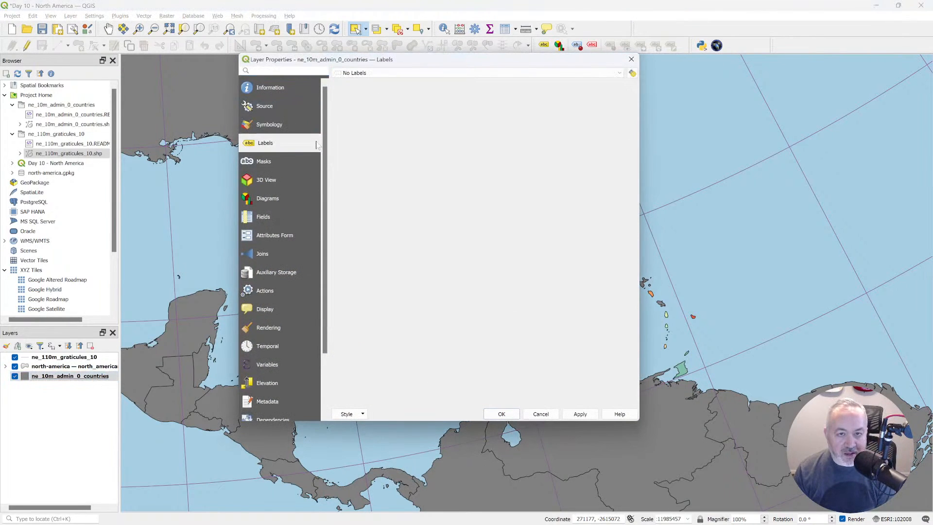
pyautogui.click(364, 73)
pyautogui.click(366, 91)
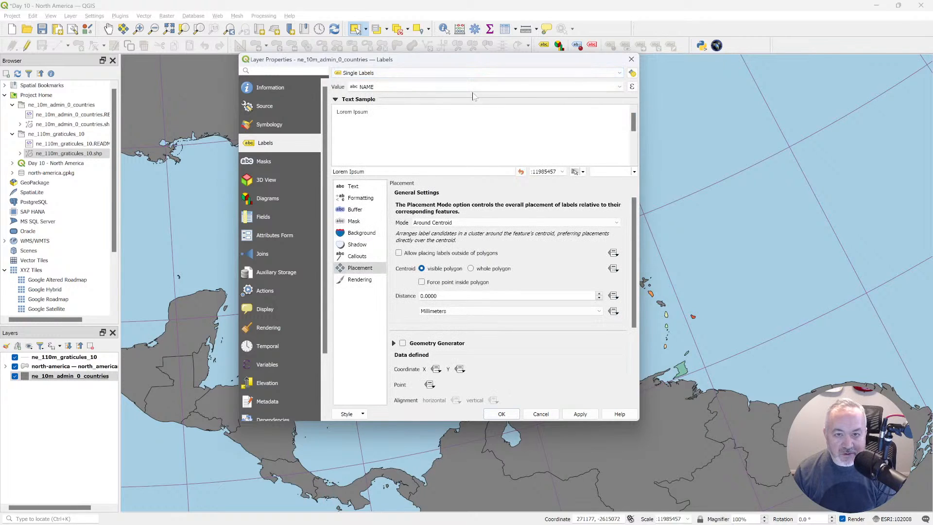
pyautogui.click(619, 88)
pyautogui.scroll(-2, 399, 139)
pyautogui.click(392, 127)
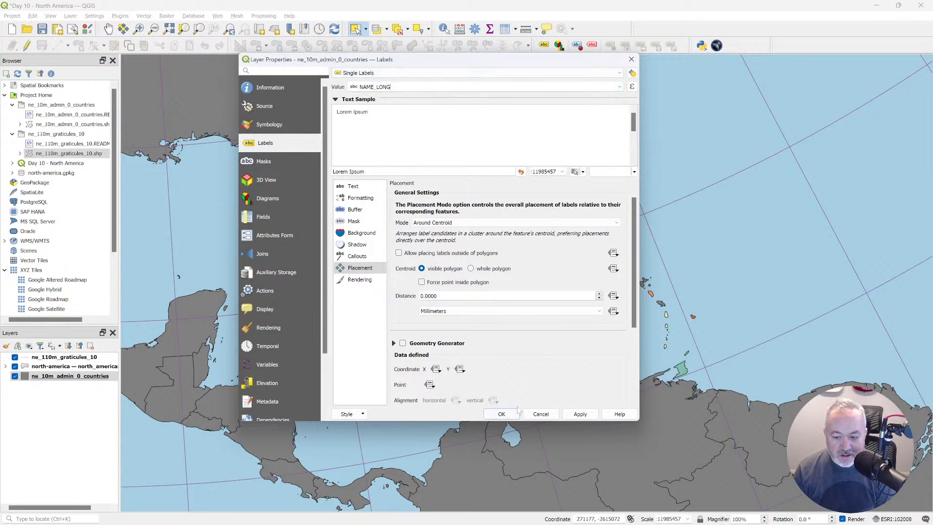
pyautogui.click(502, 415)
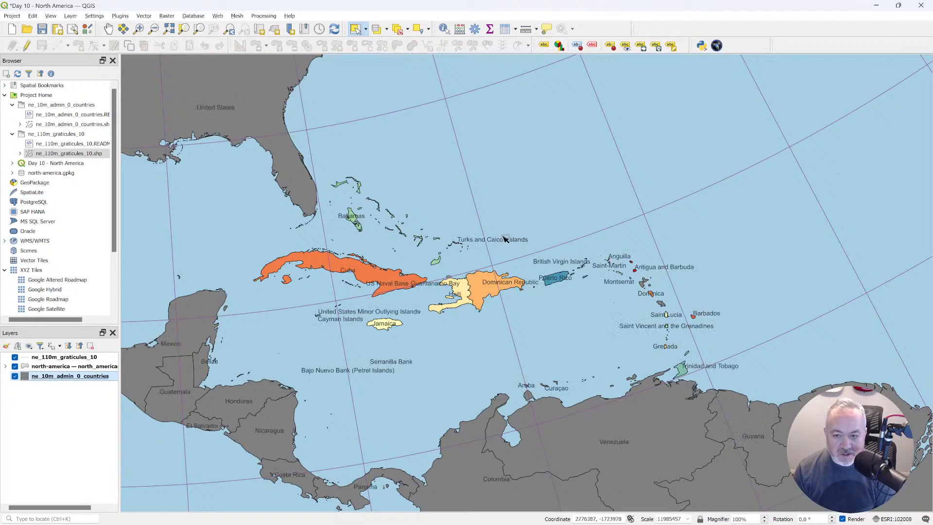
# Turn off the labels on the ne_10m_admin_0_countries layer.
pyautogui.doubleClick(89, 377)
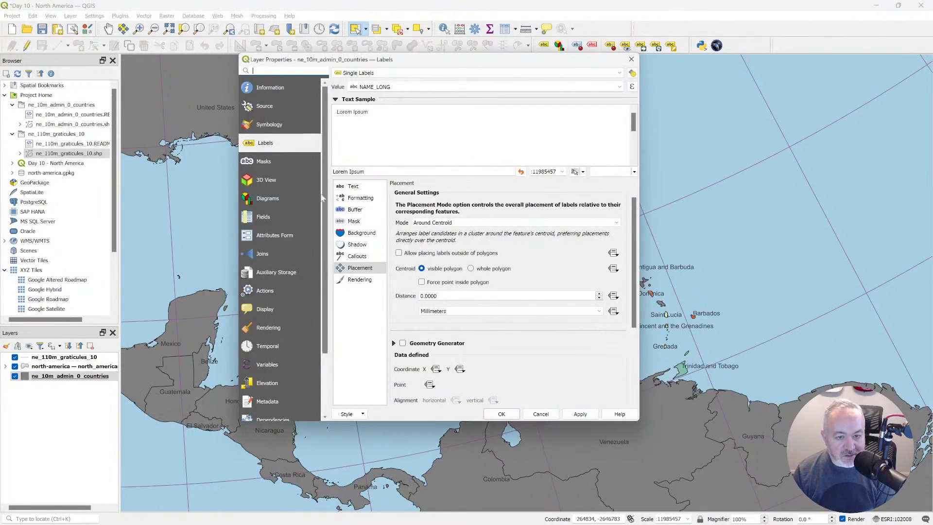
pyautogui.click(362, 73)
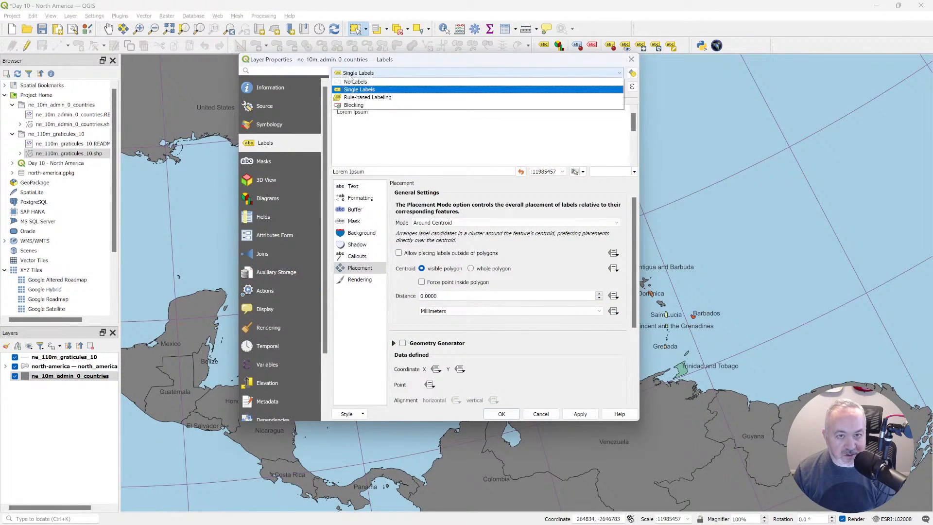
pyautogui.click(364, 74)
pyautogui.click(503, 414)
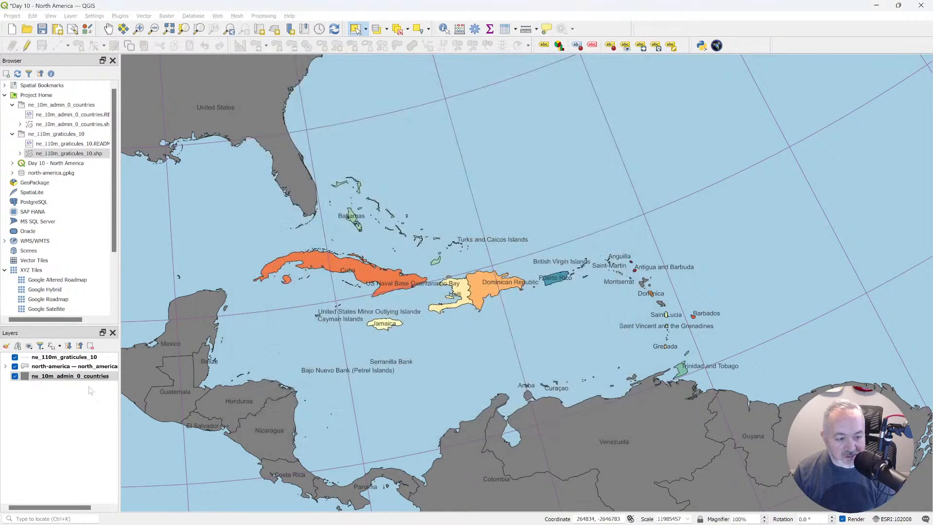
# Label the north_american_islands layer with Single Labels using NAME_LONG as the value.
pyautogui.click(89, 367)
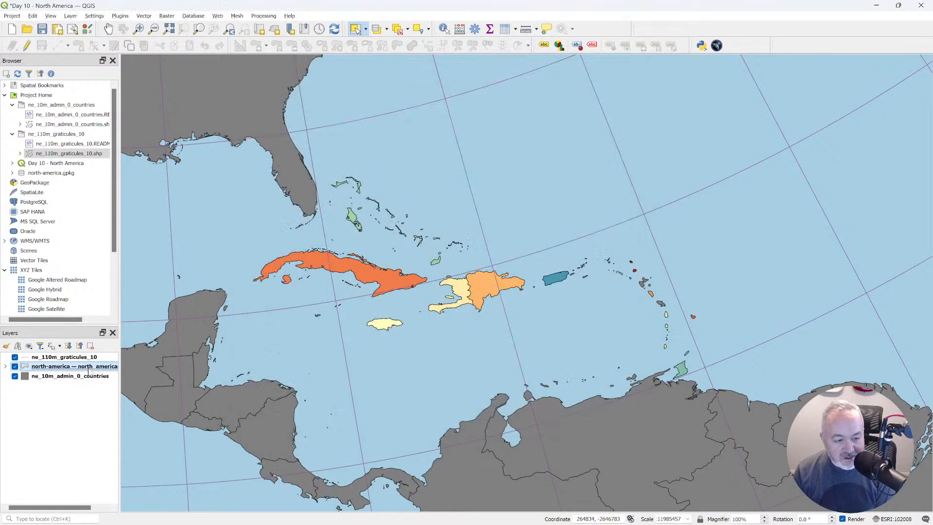
pyautogui.doubleClick(89, 371)
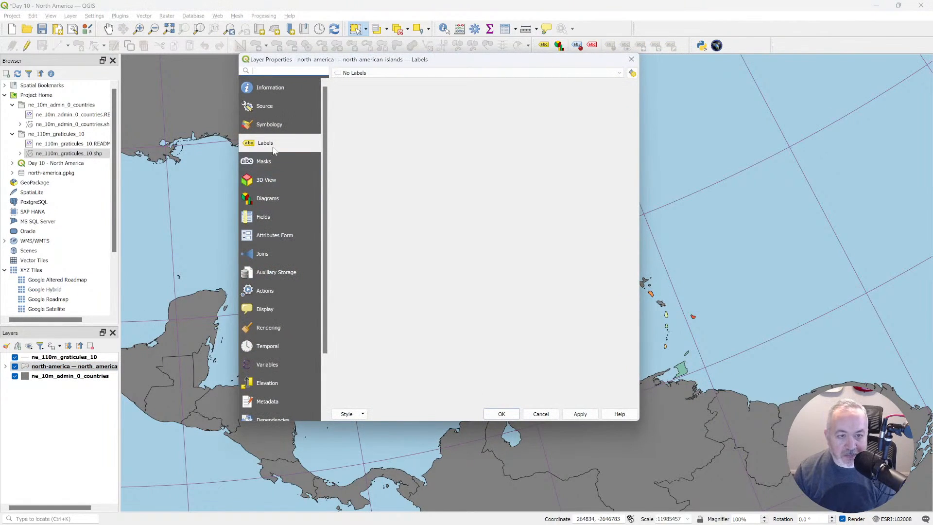
pyautogui.click(356, 74)
pyautogui.click(359, 87)
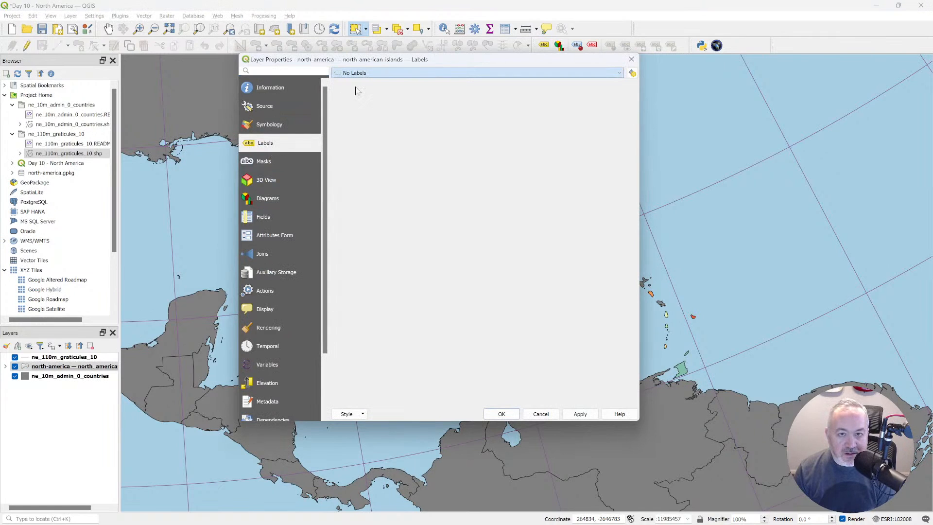
pyautogui.click(619, 87)
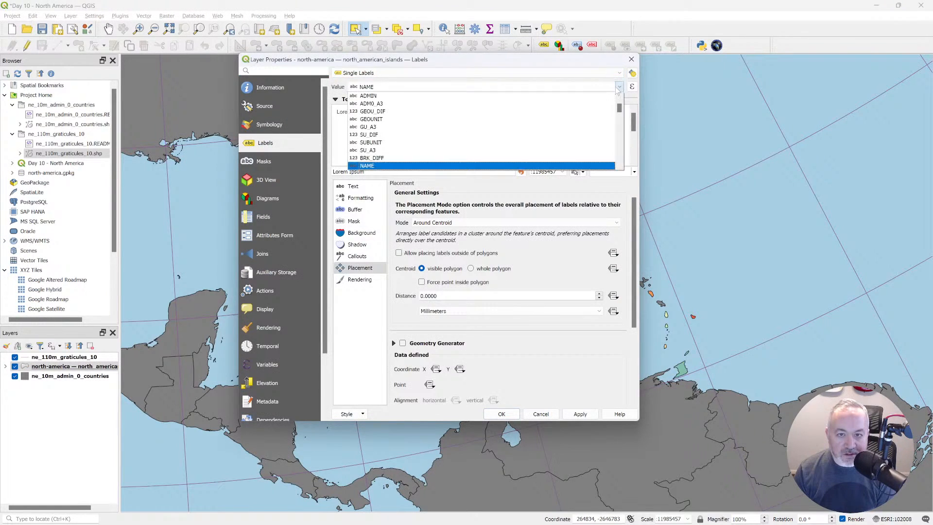
pyautogui.click(397, 150)
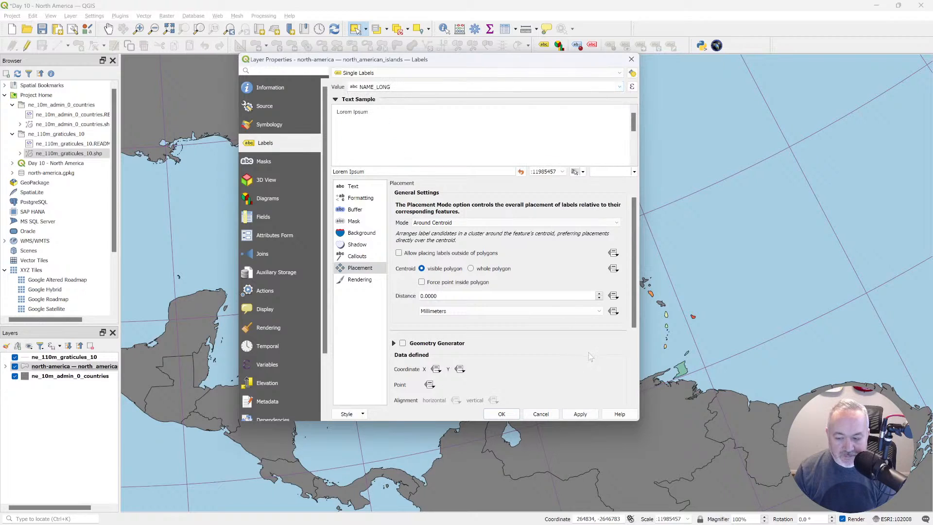
pyautogui.click(502, 414)
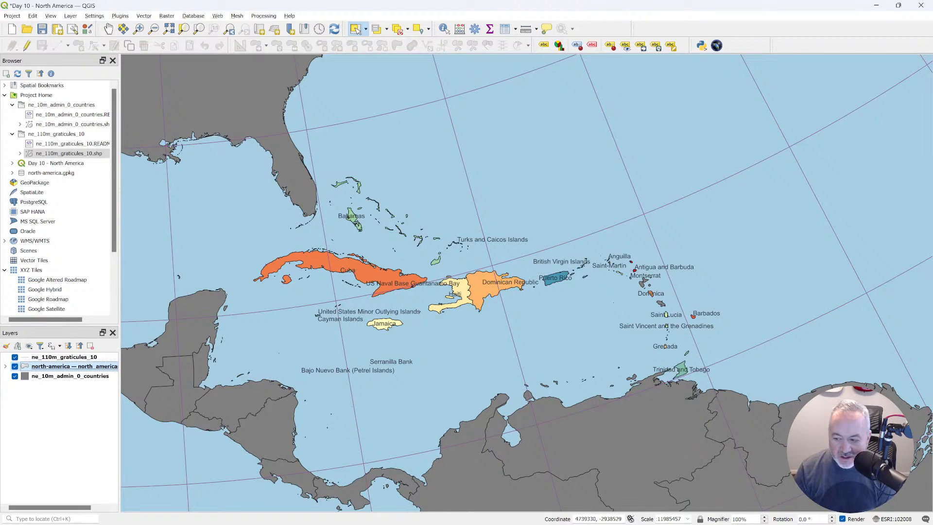
# Check the project's coordinate reference system and the one listed in the north_american_islands layer information.
pyautogui.click(895, 519)
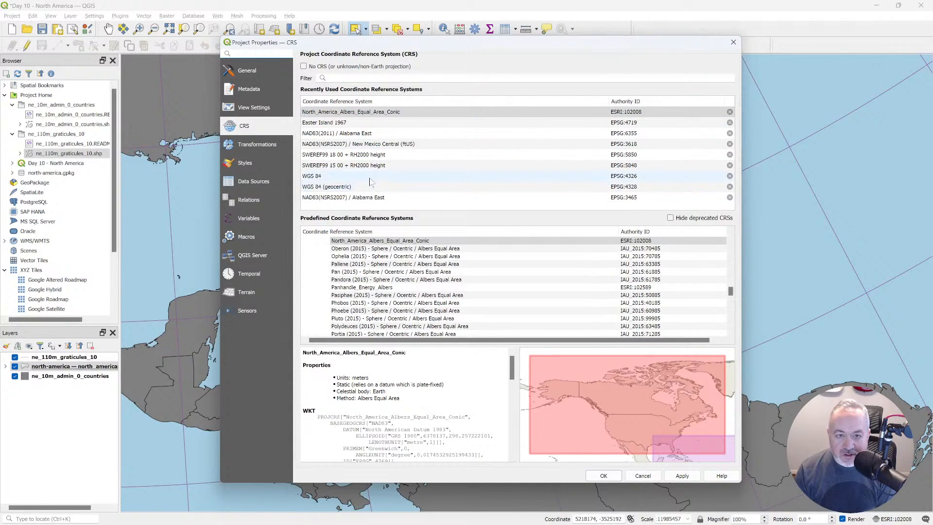
pyautogui.press('Escape')
pyautogui.rightClick(55, 365)
pyautogui.press('Escape')
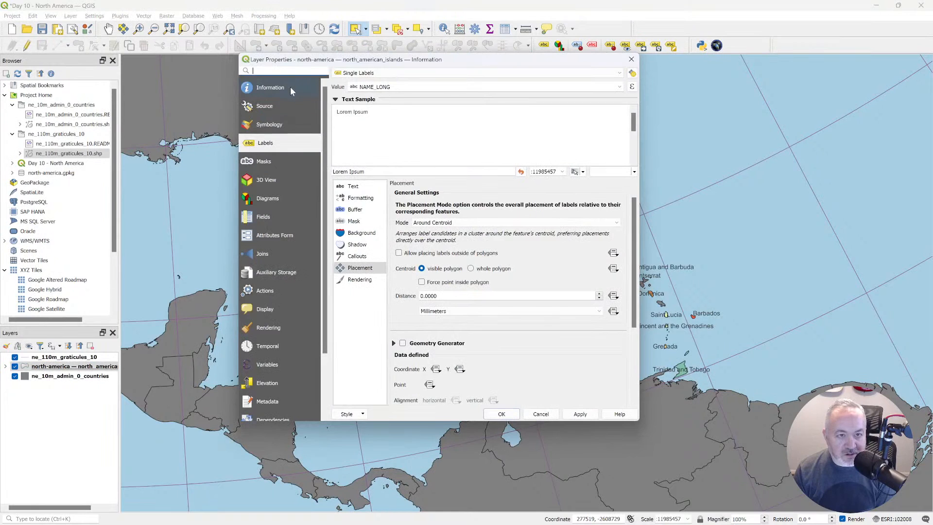
pyautogui.click(290, 89)
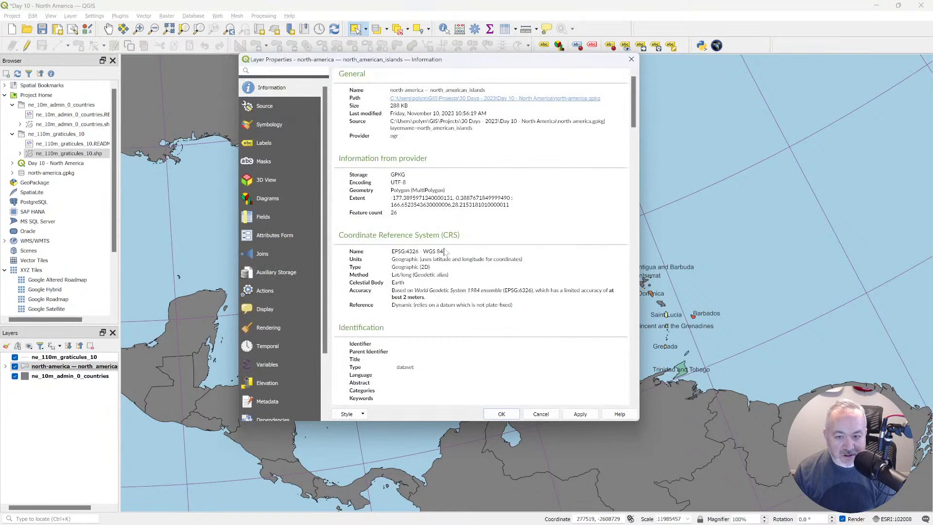
pyautogui.press('Escape')
# Change the project coordinate reference system to WGS 84 / Pseudo-Mercator (EPSG:3857).
pyautogui.click(894, 519)
pyautogui.click(486, 78)
pyautogui.write('3857')
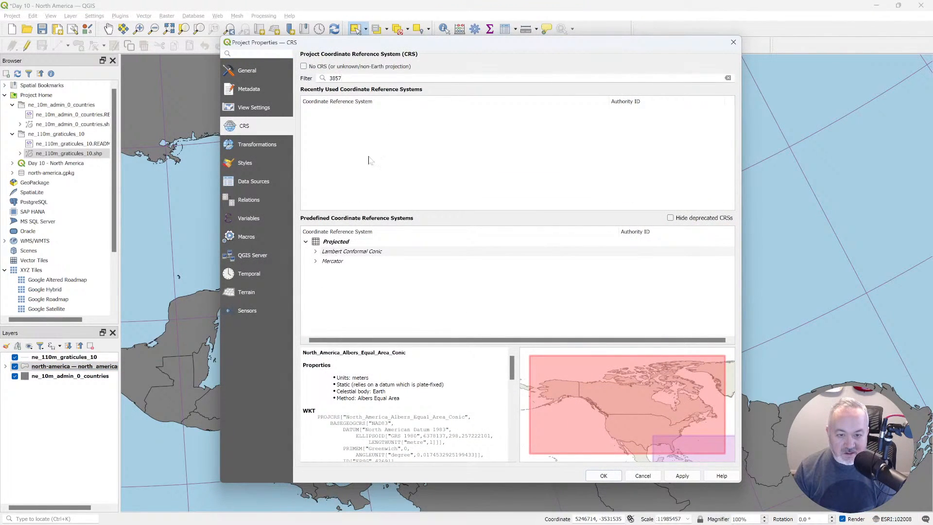
pyautogui.doubleClick(348, 251)
pyautogui.doubleClick(337, 271)
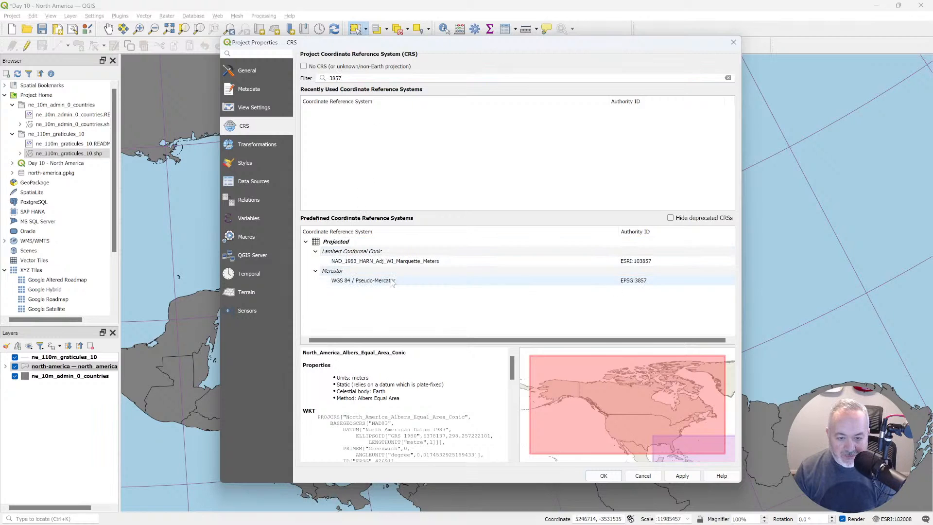
pyautogui.click(389, 281)
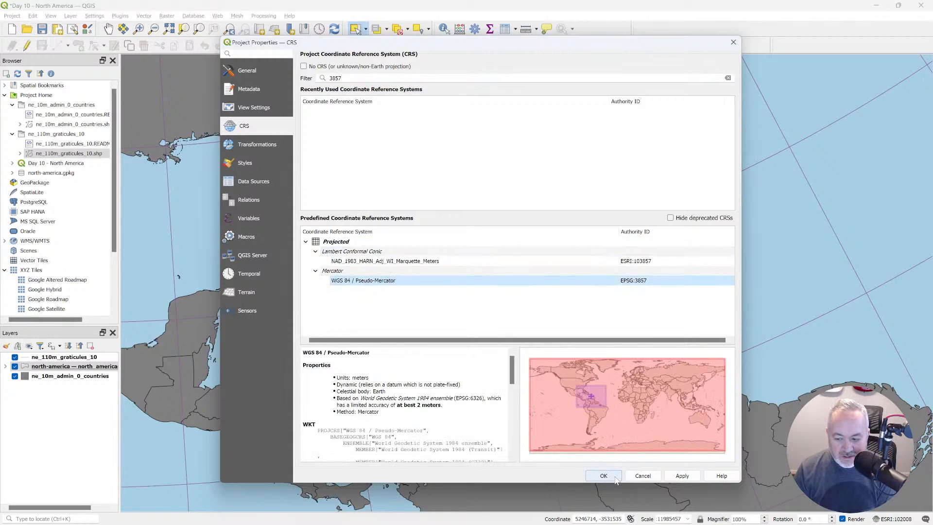
pyautogui.click(604, 476)
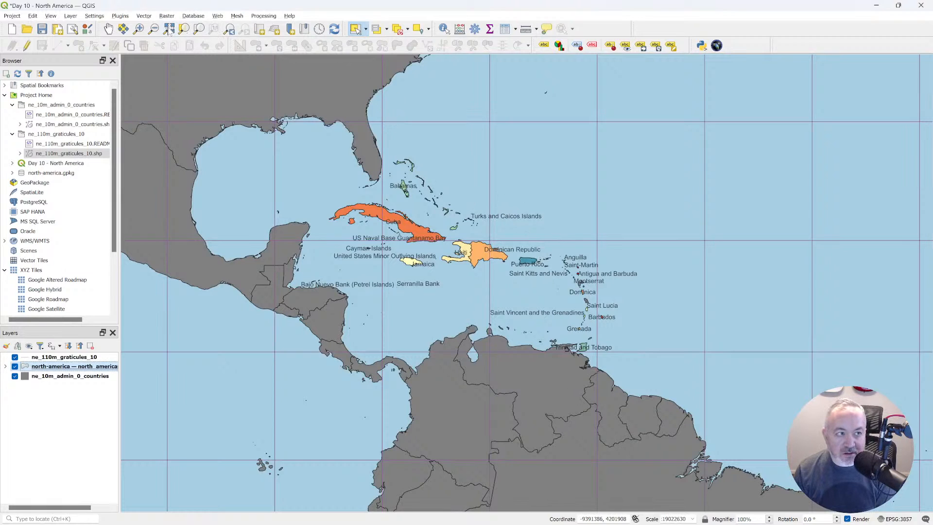
# Frame the Caribbean islands from Cuba to Trinidad and Tobago and activate the Move Label tool.
pyautogui.click(138, 29)
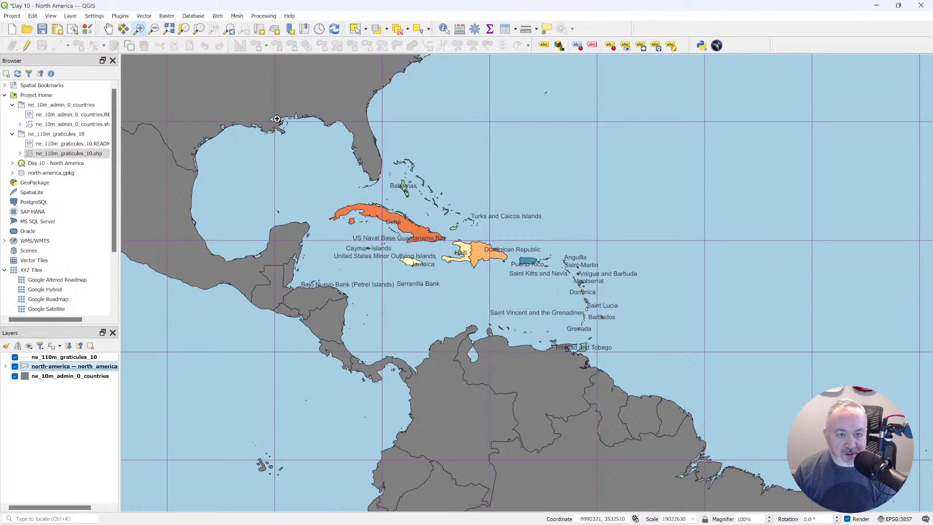
pyautogui.click(276, 119)
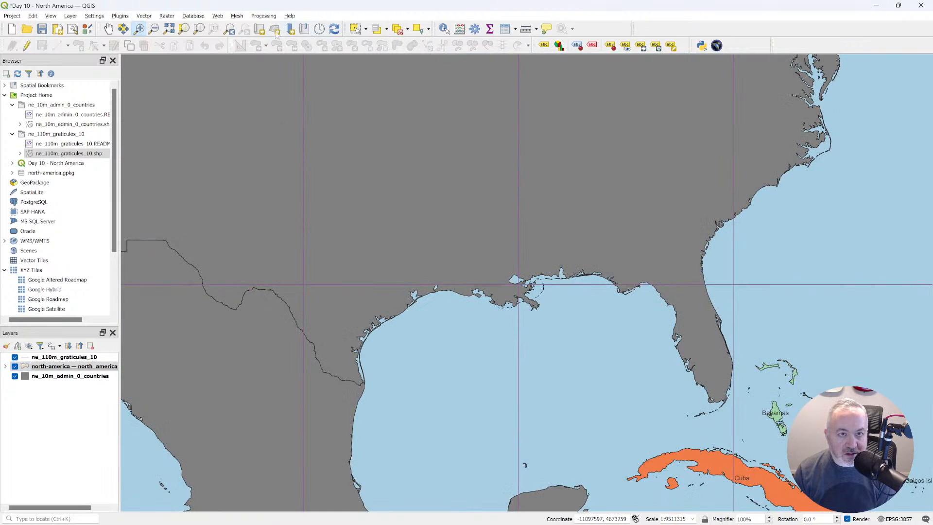
pyautogui.click(229, 29)
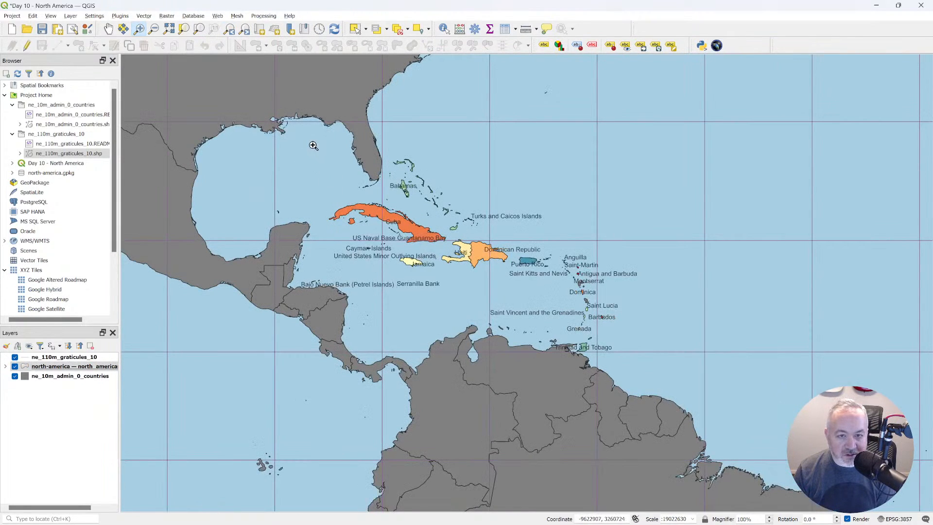
pyautogui.moveTo(312, 144); pyautogui.dragTo(660, 363)
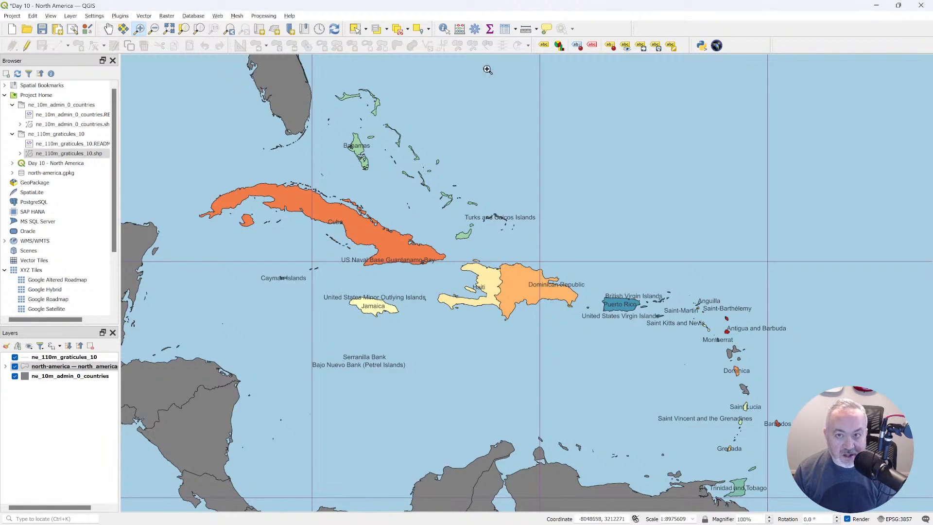
pyautogui.click(641, 46)
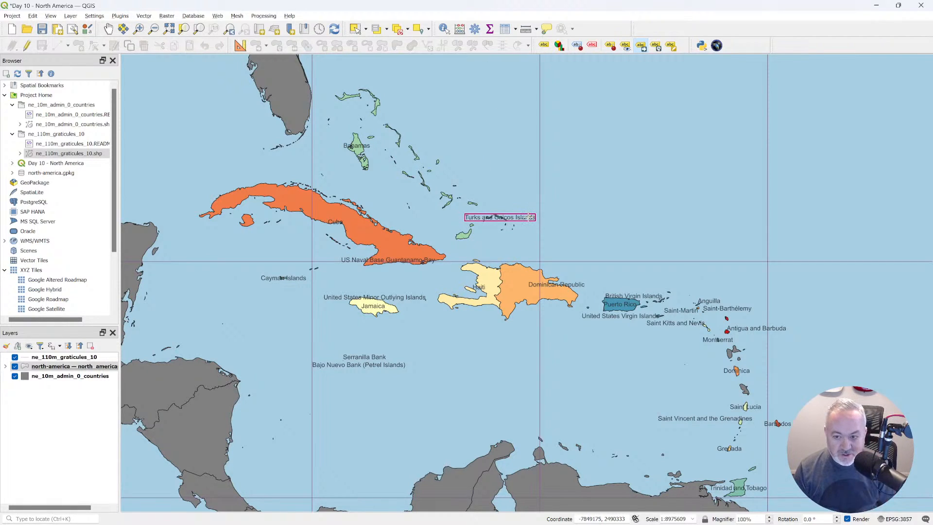
# Examine the unique identifiers in the north_american_islands attribute table, sorted by the fid field.
pyautogui.click(68, 366)
pyautogui.press('F6')
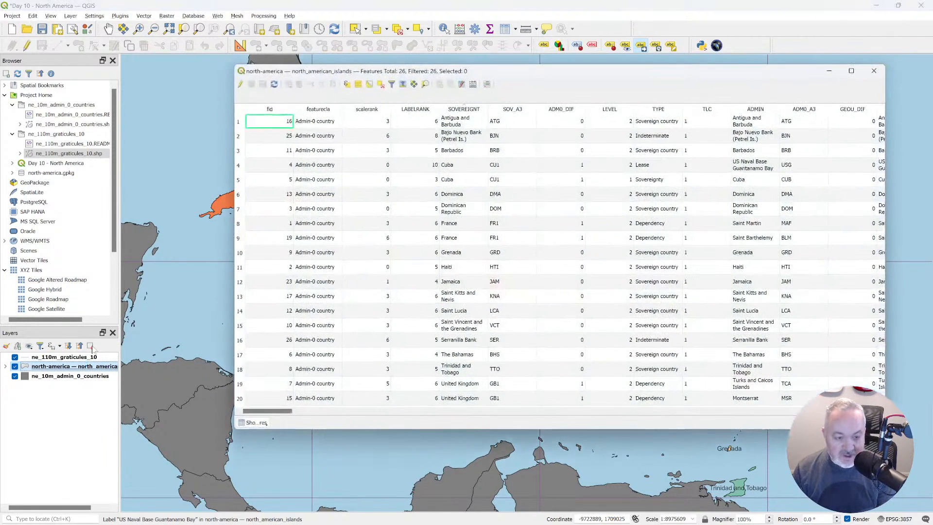
pyautogui.moveTo(599, 74); pyautogui.dragTo(557, 73)
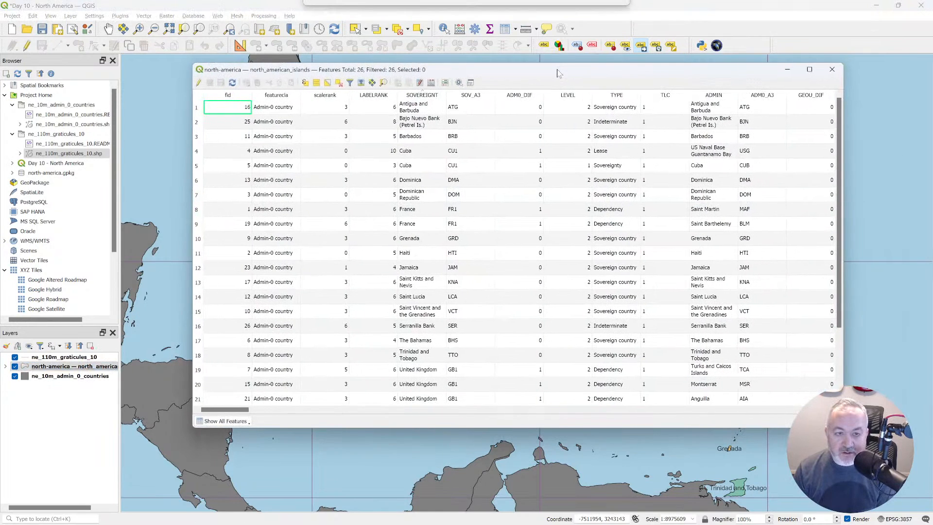
pyautogui.click(228, 95)
pyautogui.scroll(-2, 228, 127)
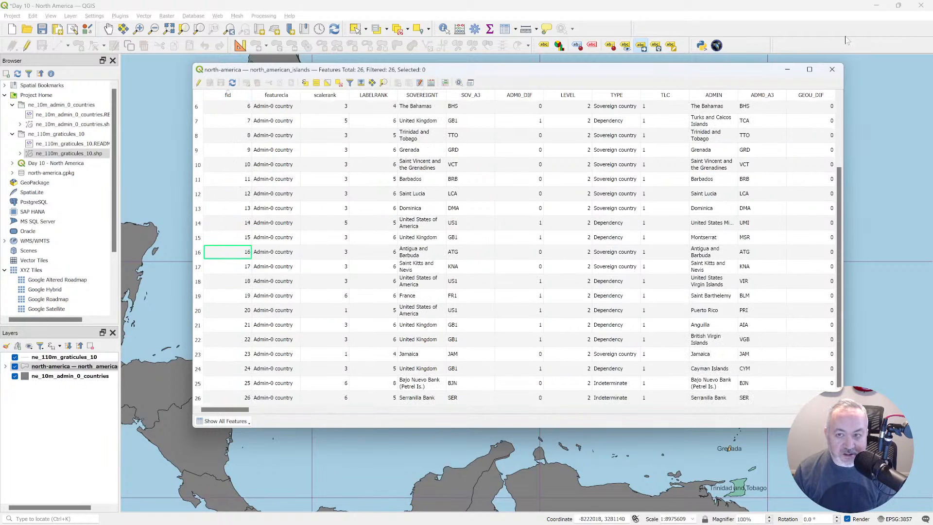
pyautogui.click(822, 73)
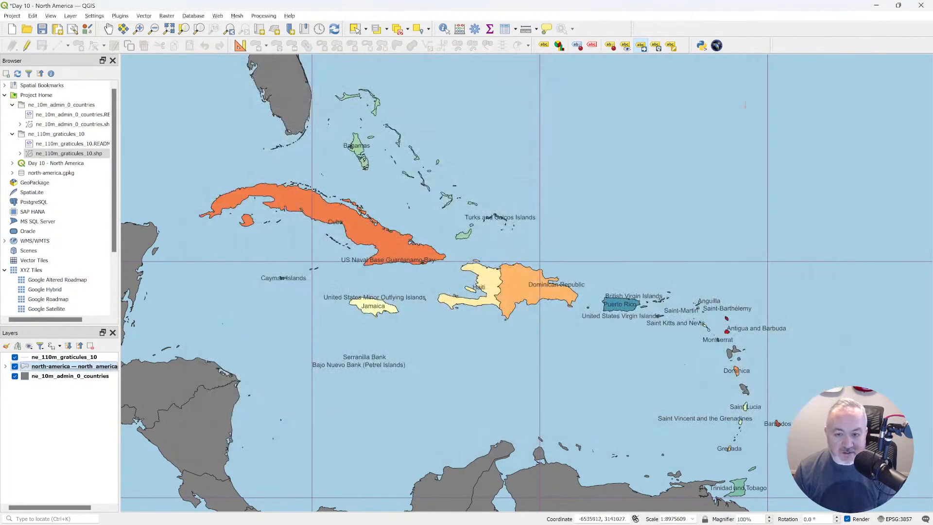
# Choose fid as the auxiliary storage primary key and move the Turks and Caicos Islands and Bahamas labels into open sea east of their islands.
pyautogui.click(641, 46)
pyautogui.click(533, 208)
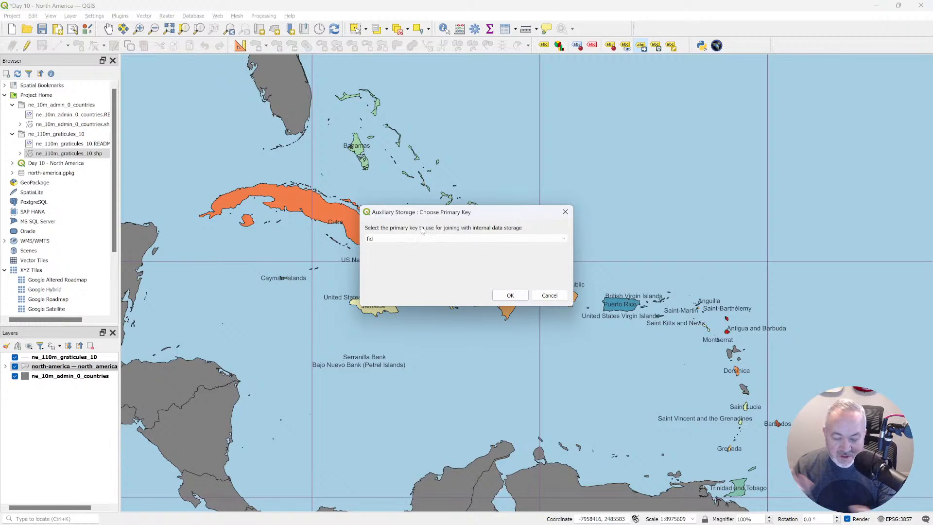
pyautogui.click(505, 295)
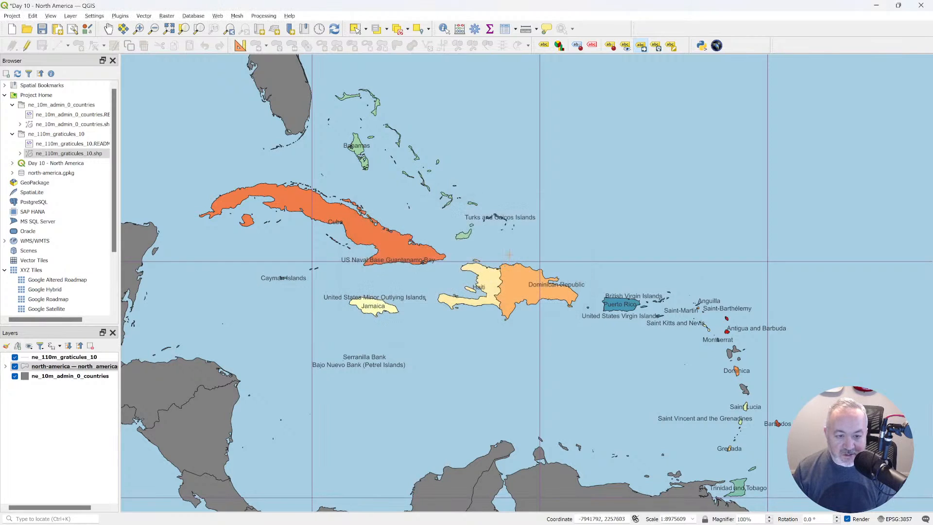
pyautogui.click(569, 193)
pyautogui.click(360, 146)
pyautogui.click(459, 132)
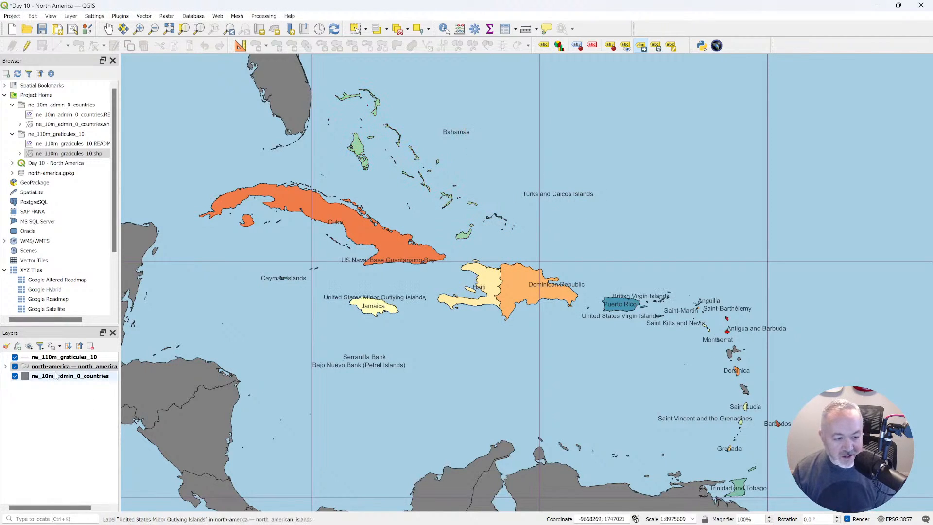
# Enable Simple lines callouts for the north_american_islands labels.
pyautogui.doubleClick(91, 365)
pyautogui.click(282, 142)
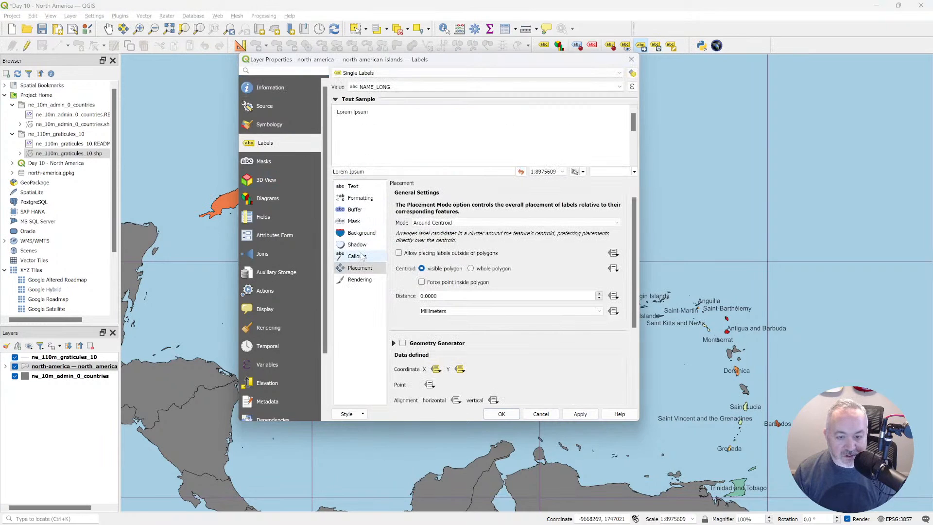
pyautogui.click(357, 256)
pyautogui.click(414, 195)
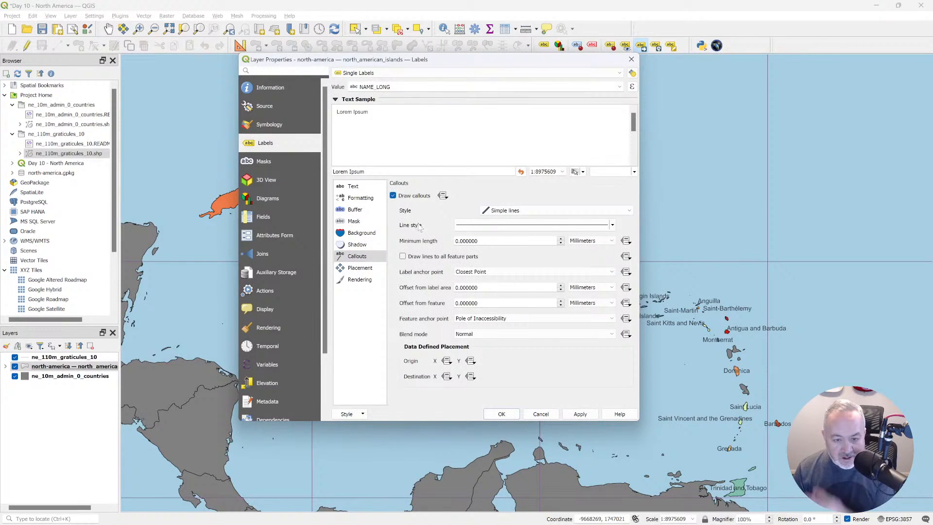
pyautogui.click(501, 413)
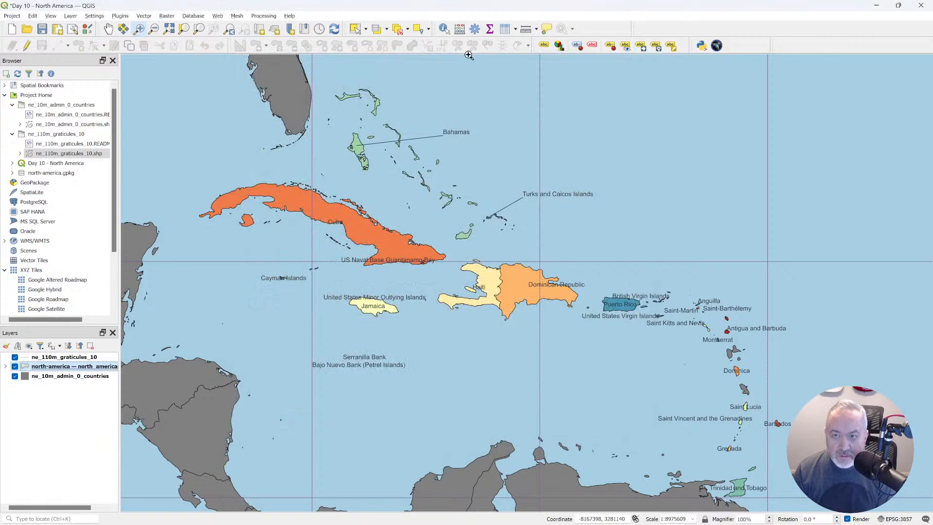
# Move the Dominican Republic, British Virgin Islands, Puerto Rico and Anguilla labels into open sea north or northeast of their islands.
pyautogui.click(640, 46)
pyautogui.click(556, 284)
pyautogui.click(640, 242)
pyautogui.click(642, 297)
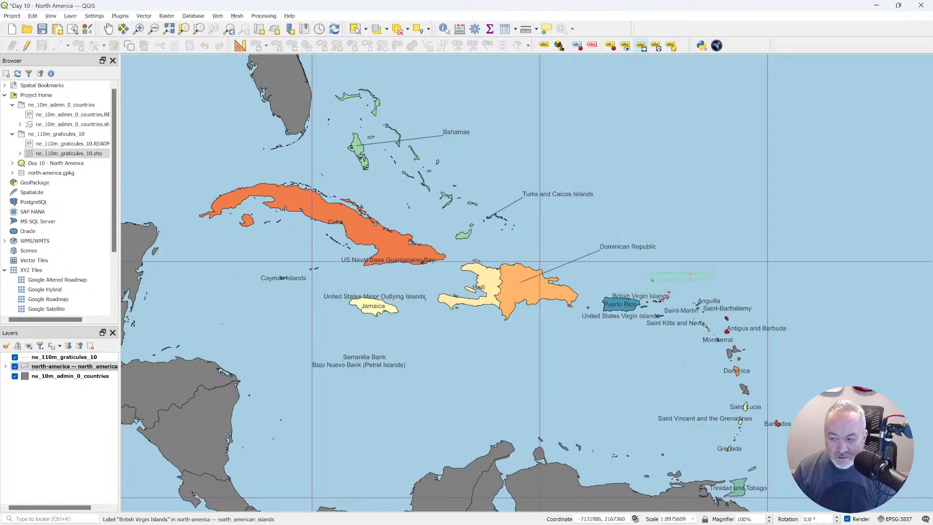
pyautogui.click(707, 256)
pyautogui.click(619, 304)
pyautogui.click(621, 275)
pyautogui.click(708, 302)
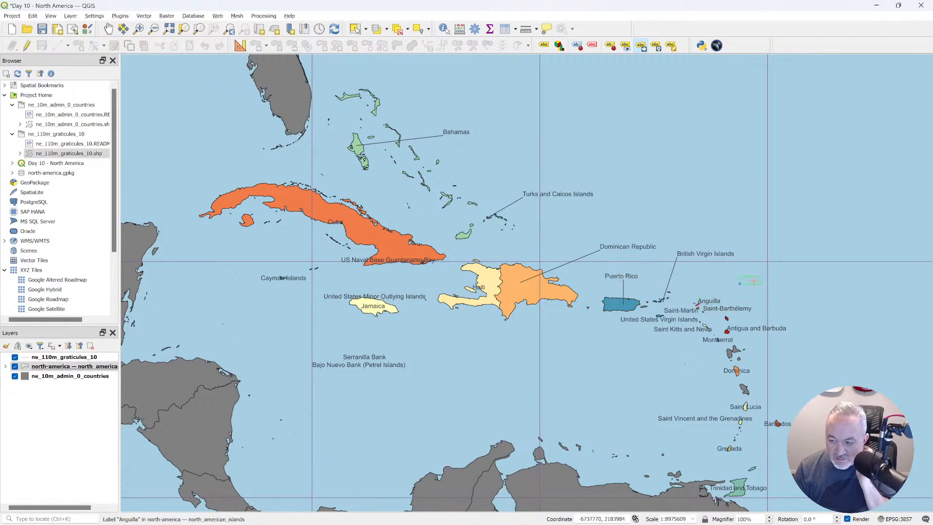
pyautogui.click(737, 283)
# Move the Saint-Barthélemy, Antigua and Barbuda, and Barbados labels into open sea to the east or northeast of their islands.
pyautogui.click(738, 310)
pyautogui.click(782, 297)
pyautogui.click(760, 326)
pyautogui.click(803, 322)
pyautogui.click(782, 426)
pyautogui.click(799, 414)
# Move the Saint Vincent and the Grenadines, Saint Lucia and Montserrat labels west of their islands, and the Dominica label east of its island.
pyautogui.click(643, 414)
pyautogui.click(745, 406)
pyautogui.click(648, 388)
pyautogui.click(736, 370)
pyautogui.click(804, 367)
pyautogui.click(731, 340)
pyautogui.click(656, 369)
# Move the Saint Kitts and Nevis and United States Virgin Islands labels southwest of their islands, and the Saint-Martin label to the northeast.
pyautogui.click(695, 326)
pyautogui.click(650, 343)
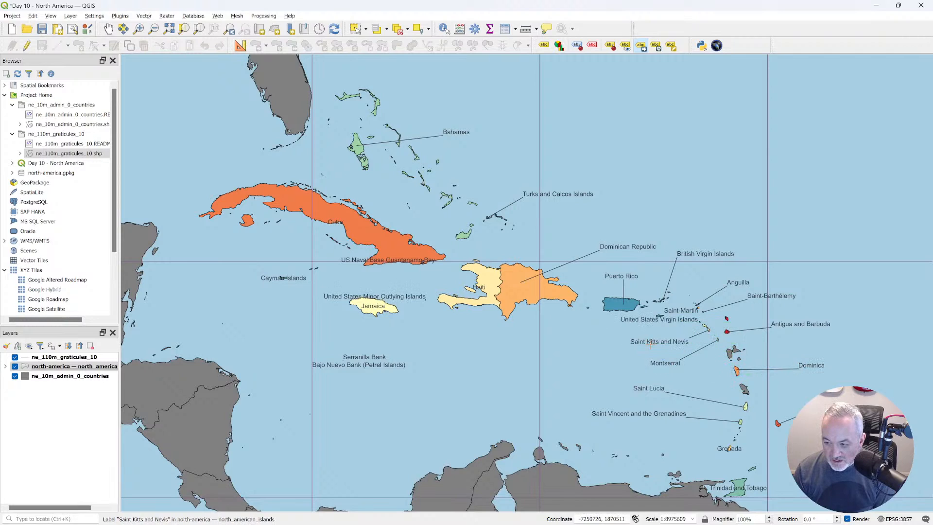
pyautogui.click(563, 336)
pyautogui.click(796, 267)
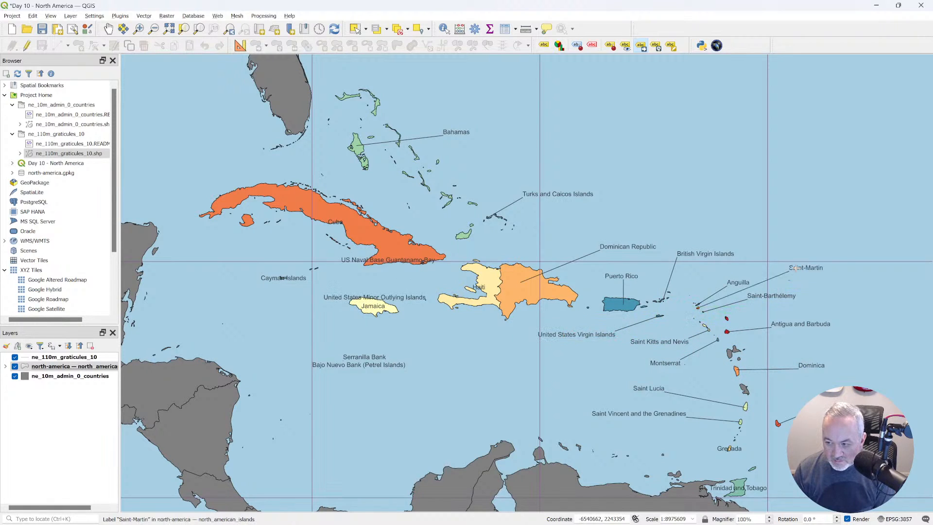
# Move the Serranilla Bank label southeast of its location and the Bajo Nuevo Bank (Petrel Islands) label northwest into open sea.
pyautogui.click(364, 357)
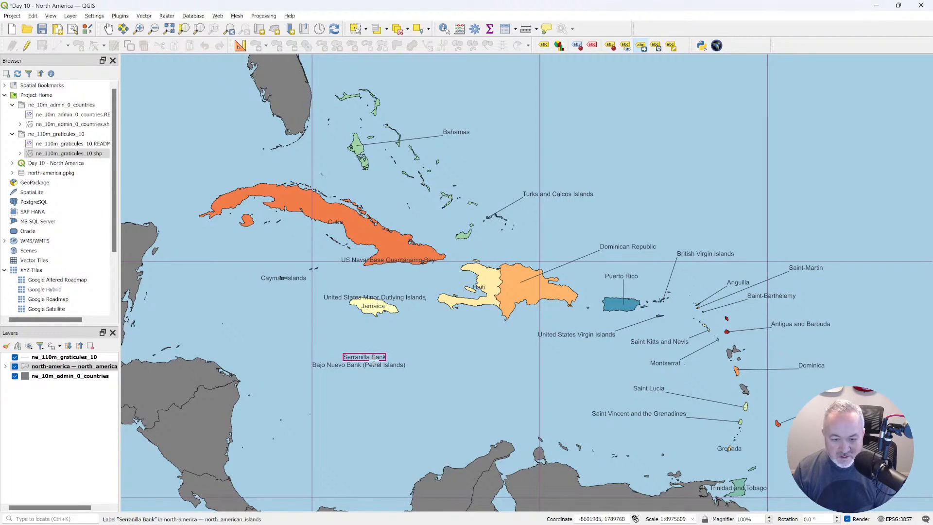
pyautogui.click(408, 390)
pyautogui.click(417, 391)
pyautogui.click(423, 414)
pyautogui.click(362, 365)
pyautogui.click(328, 411)
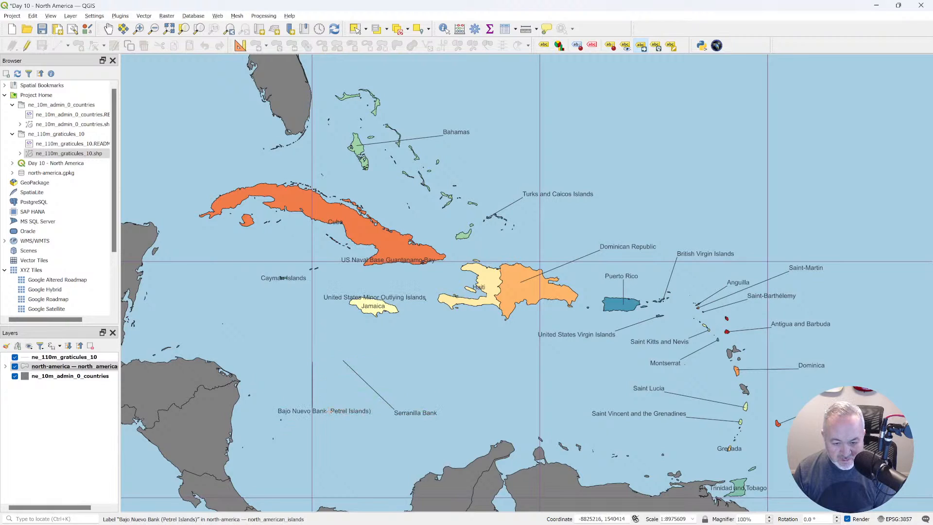
pyautogui.click(252, 339)
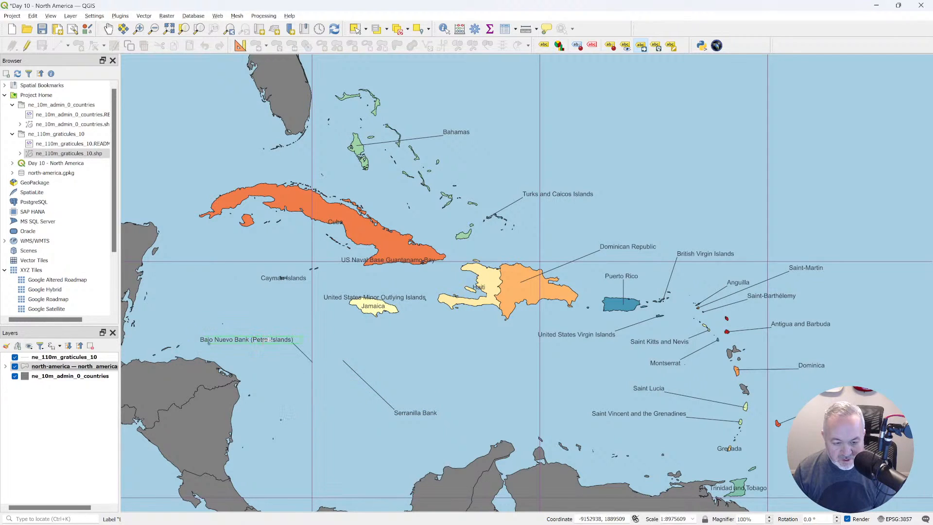
pyautogui.click(266, 340)
pyautogui.click(245, 343)
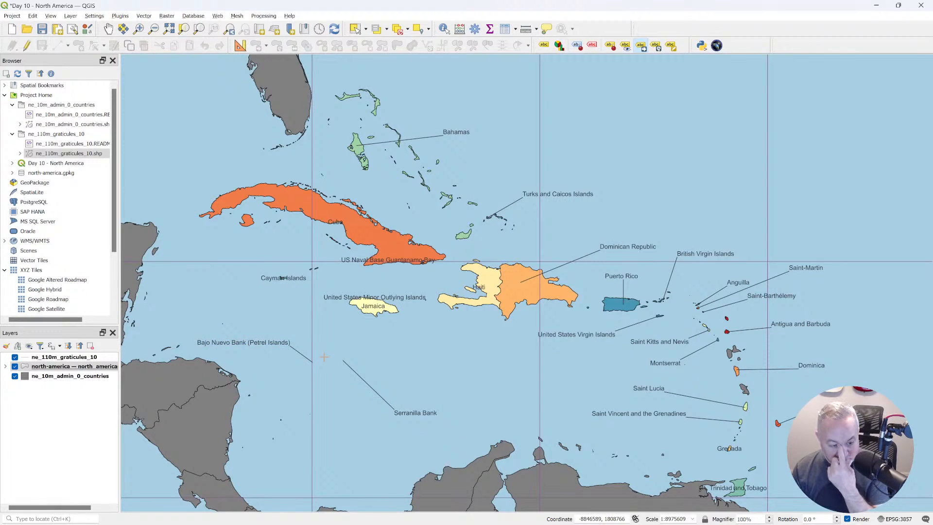
# Move the Cayman Islands label southwest of its islands, and the United States Minor Outlying Islands, Jamaica and Haiti labels south of their features.
pyautogui.click(283, 276)
pyautogui.click(226, 292)
pyautogui.click(350, 295)
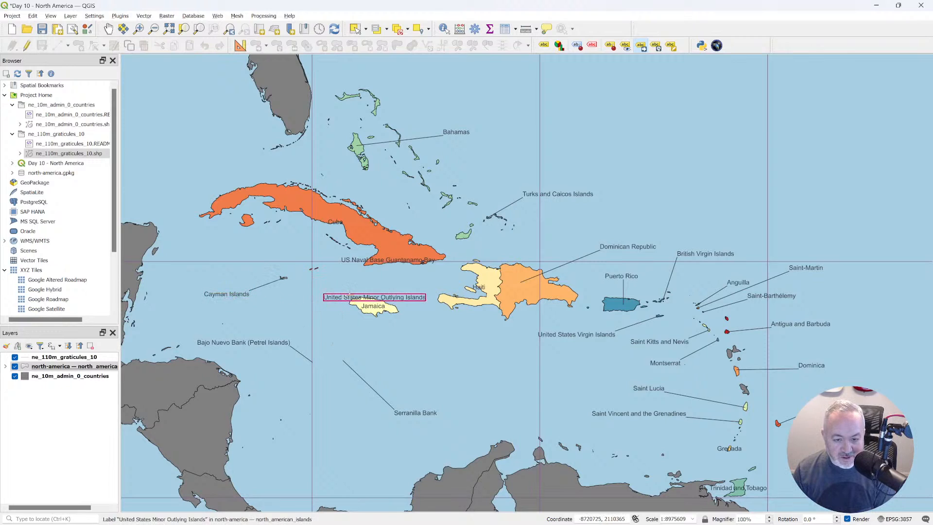
pyautogui.click(436, 349)
pyautogui.click(372, 306)
pyautogui.click(358, 340)
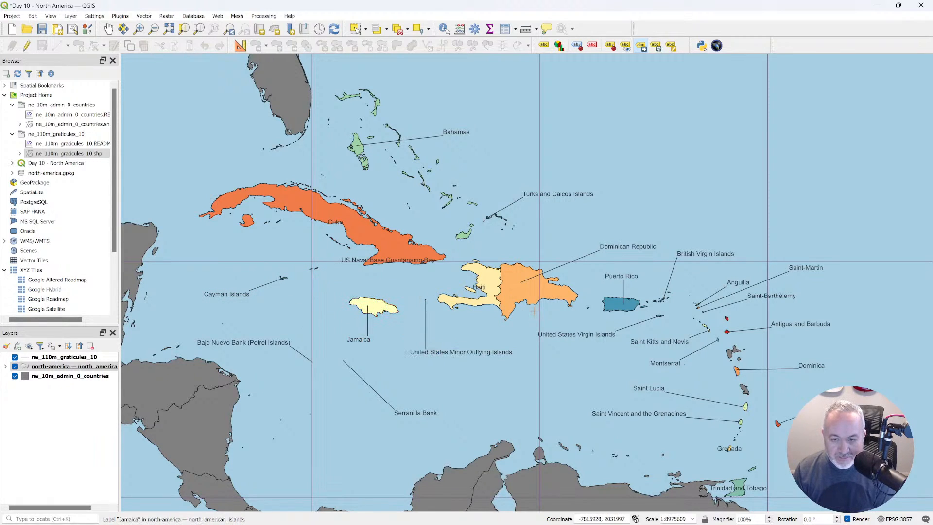
pyautogui.click(486, 287)
pyautogui.click(472, 329)
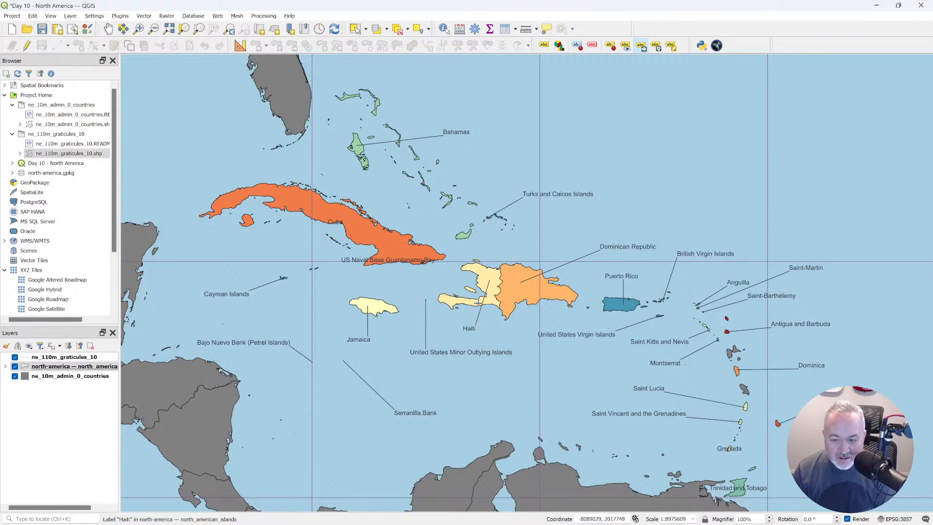
# Move the Cuba label into the sea northwest of the island and the US Naval Base Guantanamo Bay label just south of Cuba.
pyautogui.click(335, 221)
pyautogui.click(185, 156)
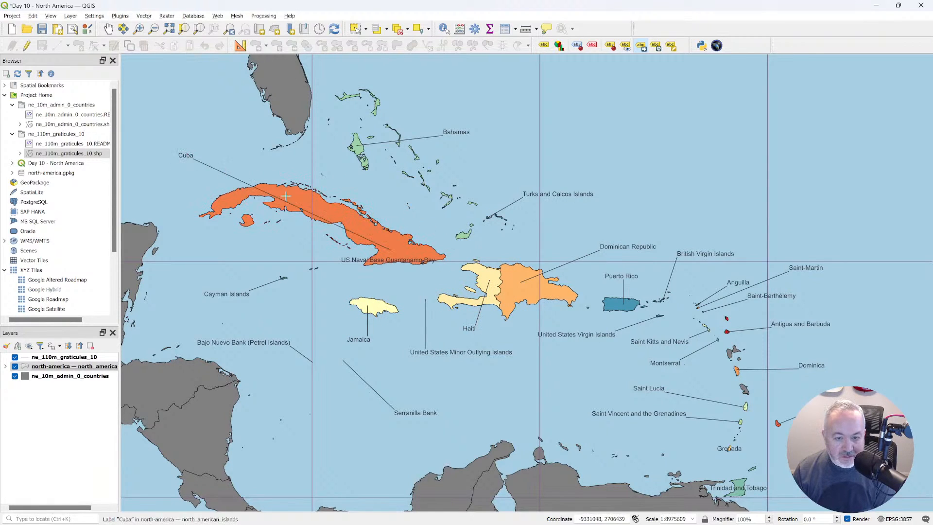
pyautogui.click(258, 247)
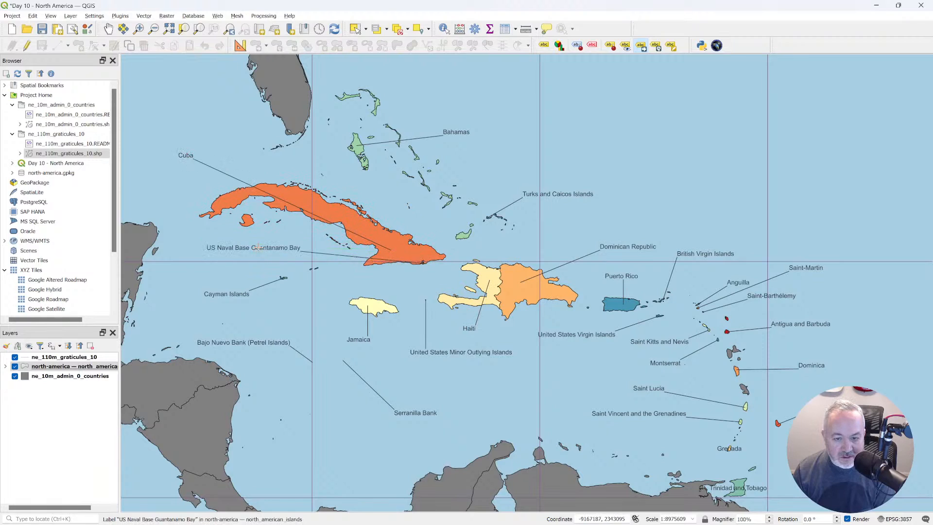
pyautogui.click(379, 282)
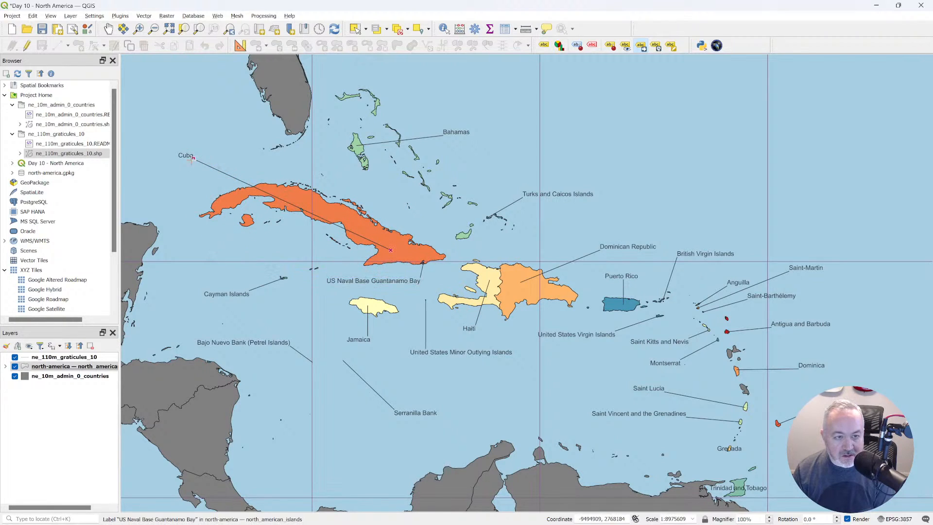
pyautogui.click(187, 156)
pyautogui.click(189, 144)
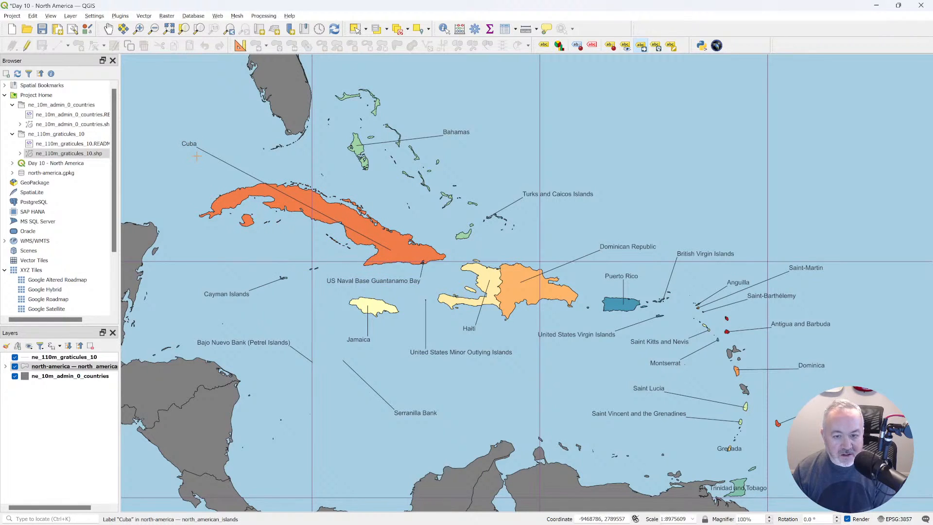
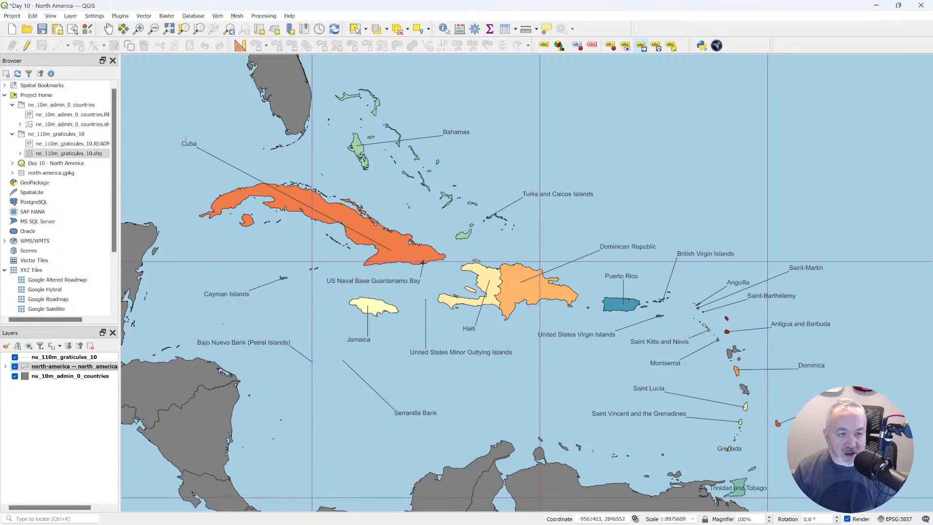
# Shift the Cuba label slightly farther from the island and re-anchor its callout line on northwestern Cuba.
pyautogui.moveTo(192, 135); pyautogui.dragTo(194, 136)
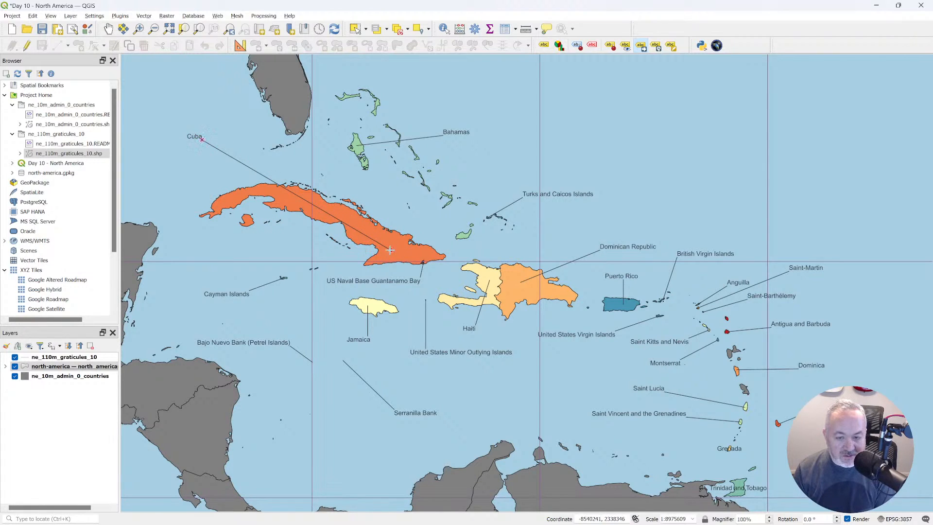
pyautogui.moveTo(391, 251); pyautogui.dragTo(288, 195)
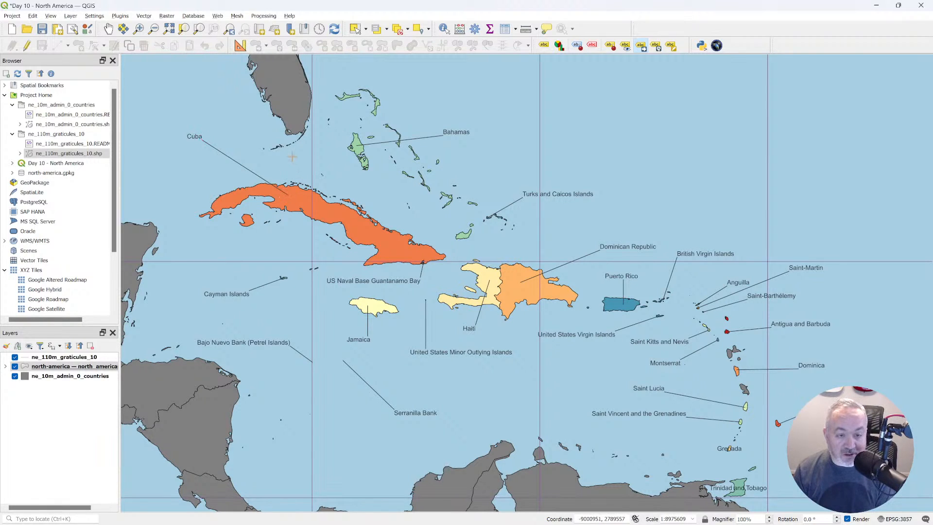
# Open the attribute table of the north_american_islands layer and bring up its column organization settings.
pyautogui.rightClick(71, 369)
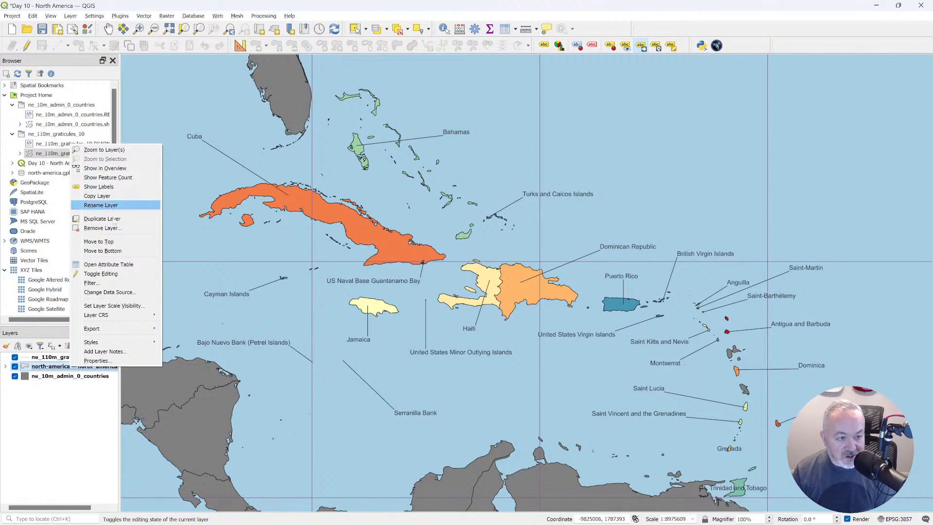
pyautogui.click(109, 264)
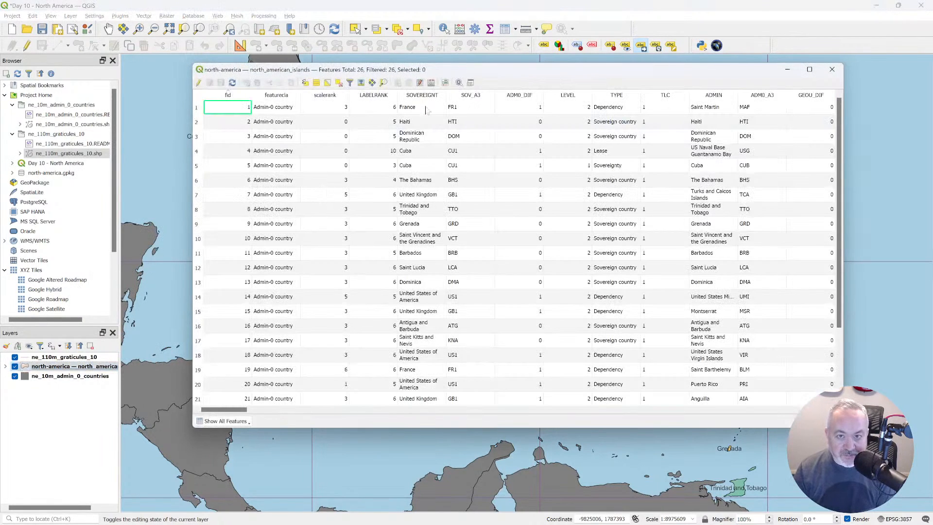
pyautogui.moveTo(471, 73); pyautogui.dragTo(459, 85)
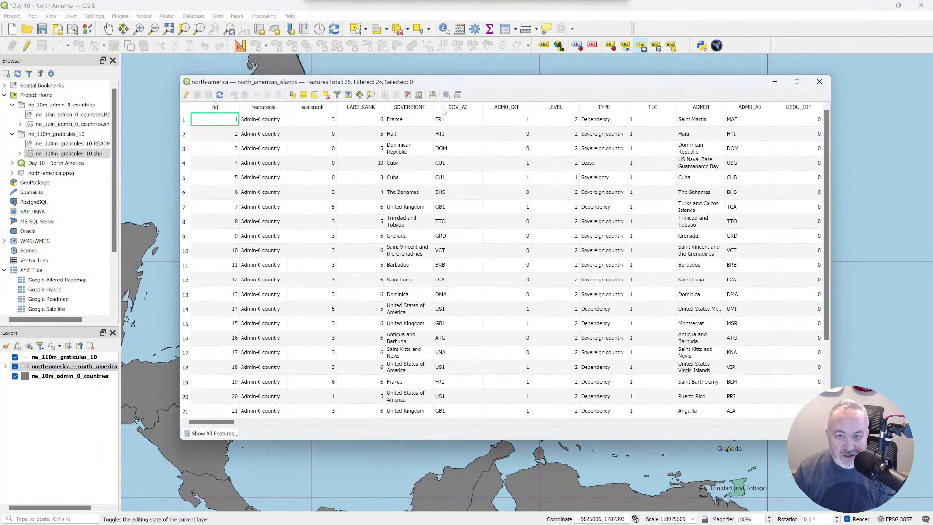
pyautogui.click(407, 95)
pyautogui.scroll(-9, 474, 204)
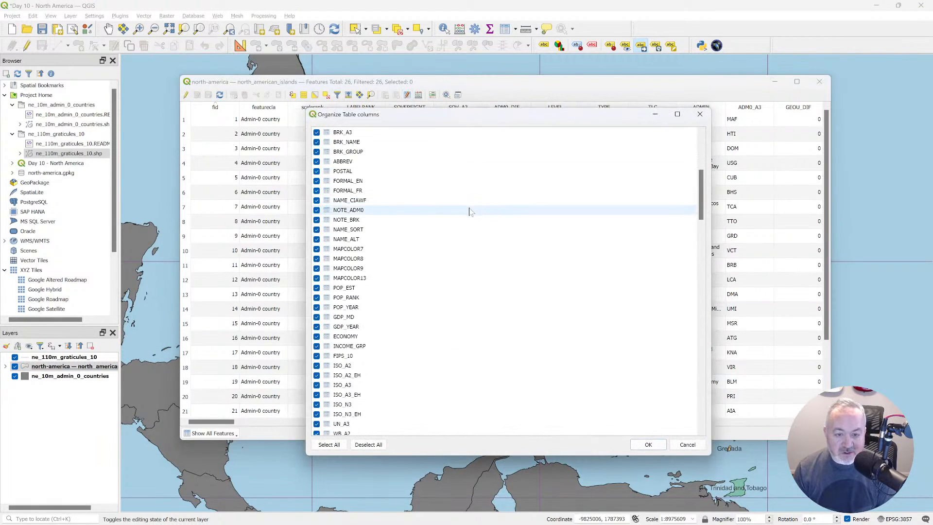
pyautogui.scroll(9, 466, 216)
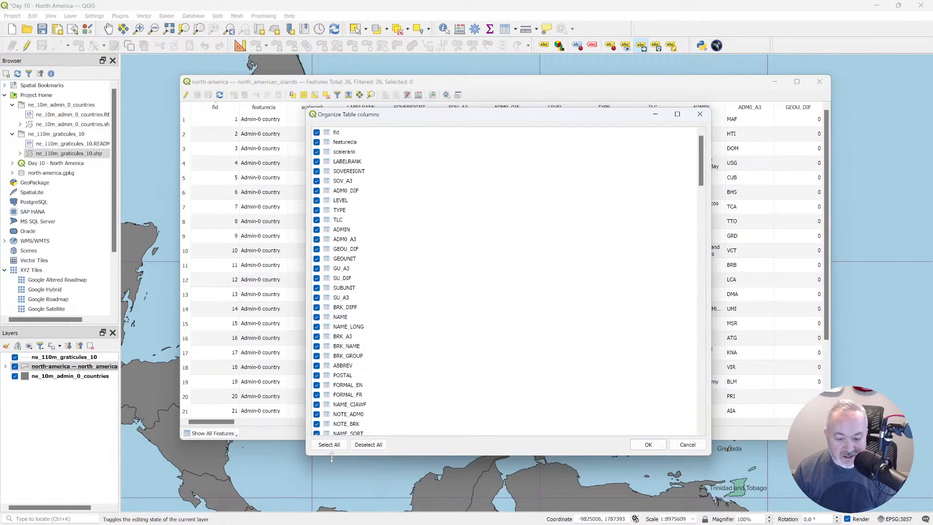
# Hide all table columns except fid, SOVEREIGNT, TYPE, NAME and NAME_LONG.
pyautogui.click(368, 444)
pyautogui.click(316, 132)
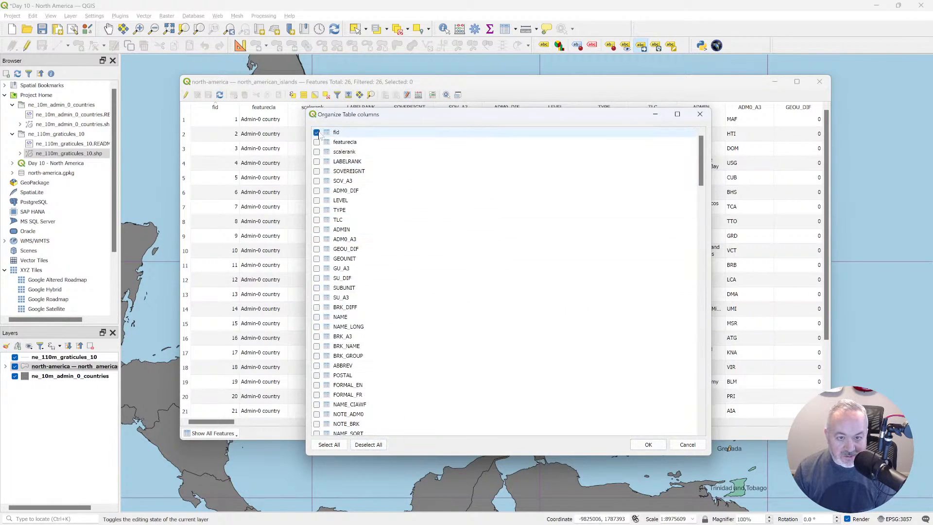
pyautogui.click(316, 171)
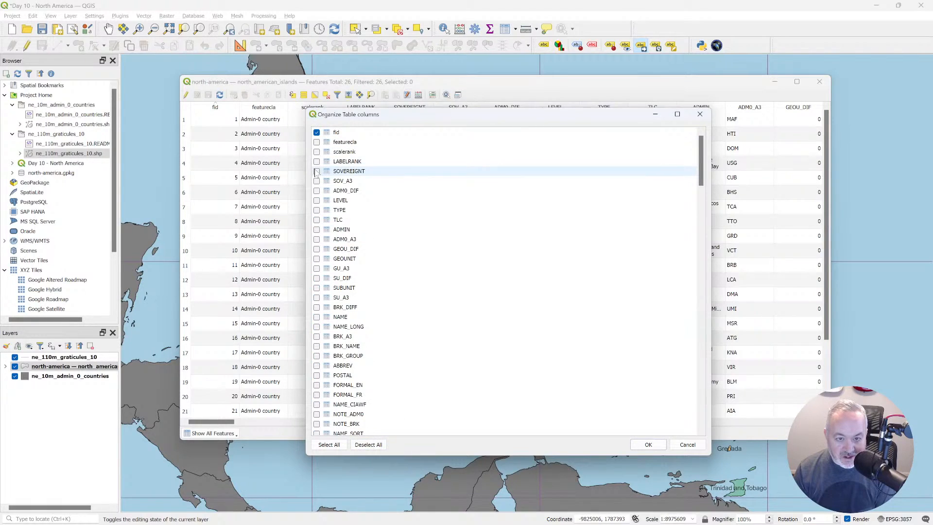
pyautogui.scroll(-4, 318, 204)
pyautogui.click(316, 201)
pyautogui.click(316, 210)
pyautogui.scroll(-6, 318, 214)
# Include the CONTINENT, REGION_UN and SUBREGION columns in the visible table columns.
pyautogui.scroll(-17, 324, 244)
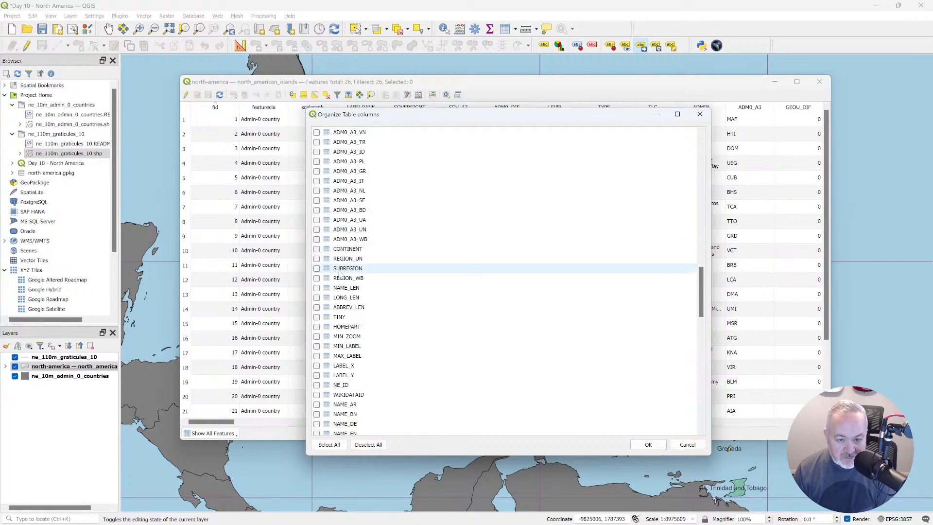
pyautogui.click(317, 249)
pyautogui.click(316, 259)
pyautogui.click(316, 268)
# Include all auxiliary_storage labeling and callouts columns in the visible set, and apply the column organization.
pyautogui.scroll(-5, 329, 289)
pyautogui.scroll(-16, 331, 291)
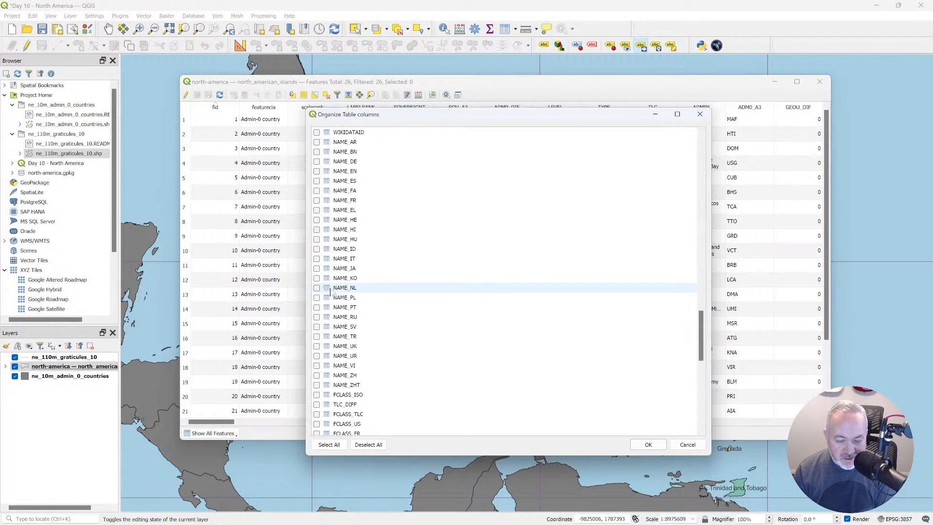
pyautogui.scroll(-1, 332, 291)
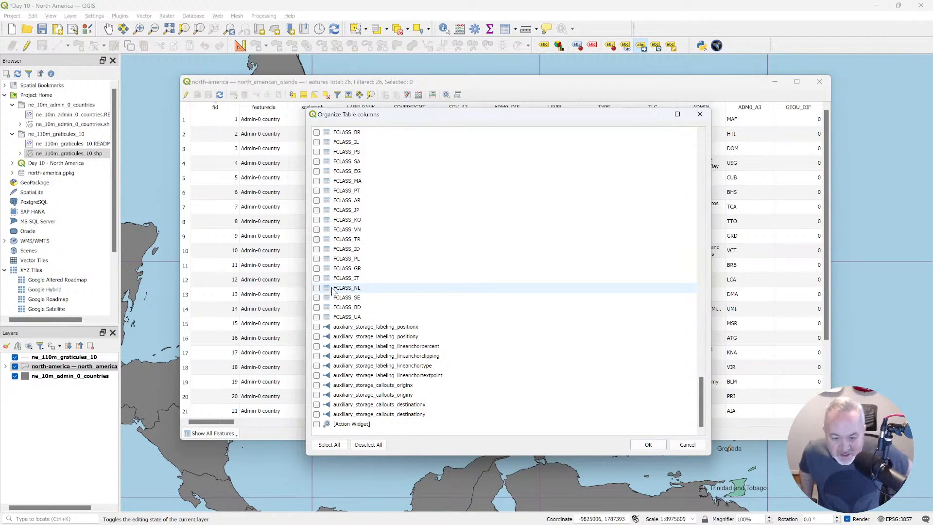
pyautogui.click(391, 327)
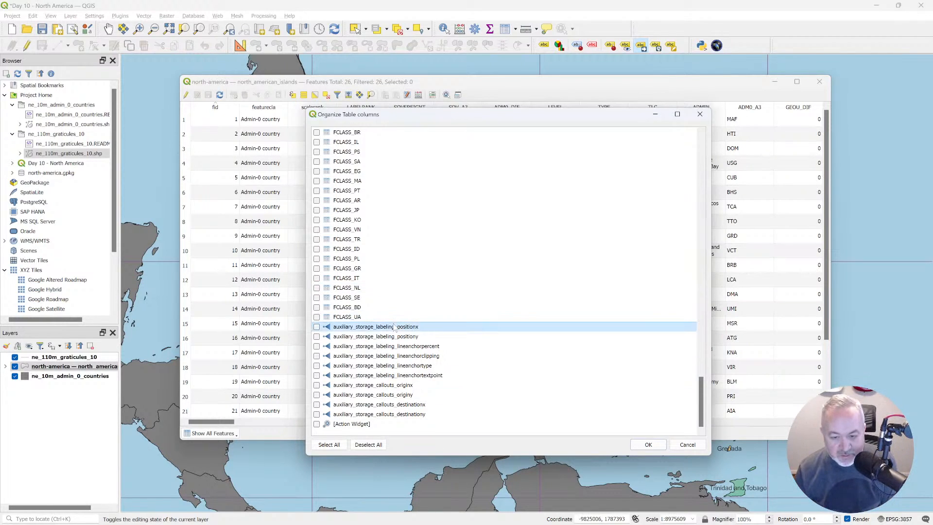
pyautogui.click(398, 384)
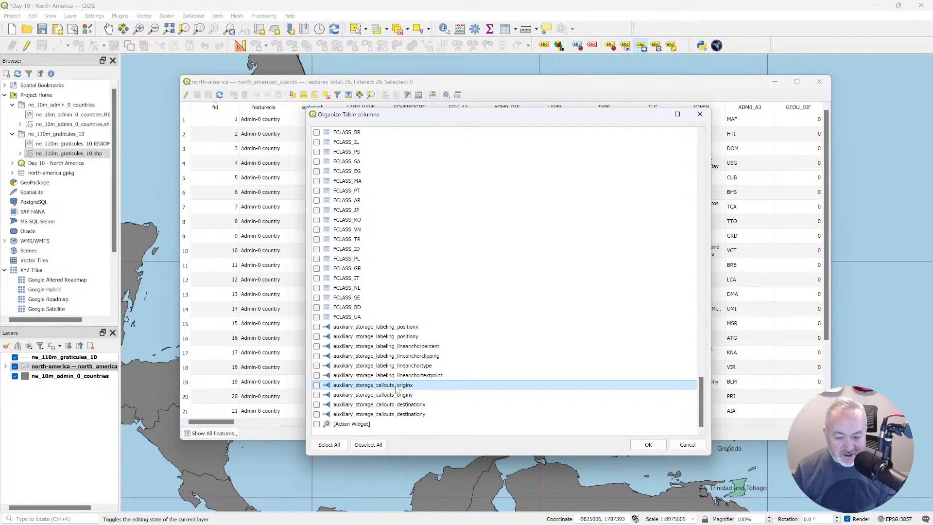
pyautogui.click(412, 406)
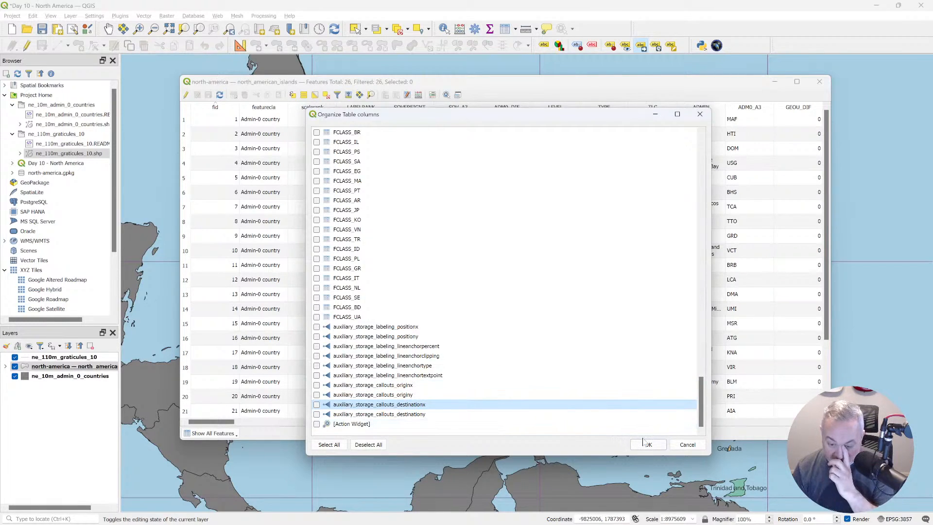
pyautogui.click(317, 326)
pyautogui.click(316, 336)
pyautogui.click(316, 346)
pyautogui.click(316, 356)
pyautogui.click(316, 365)
pyautogui.click(316, 375)
pyautogui.click(316, 385)
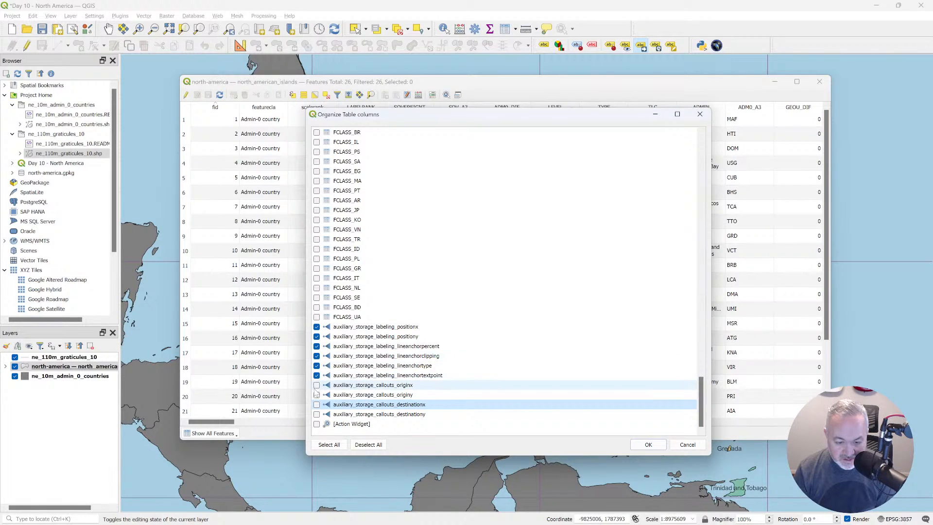
pyautogui.click(316, 395)
pyautogui.click(316, 404)
pyautogui.click(317, 414)
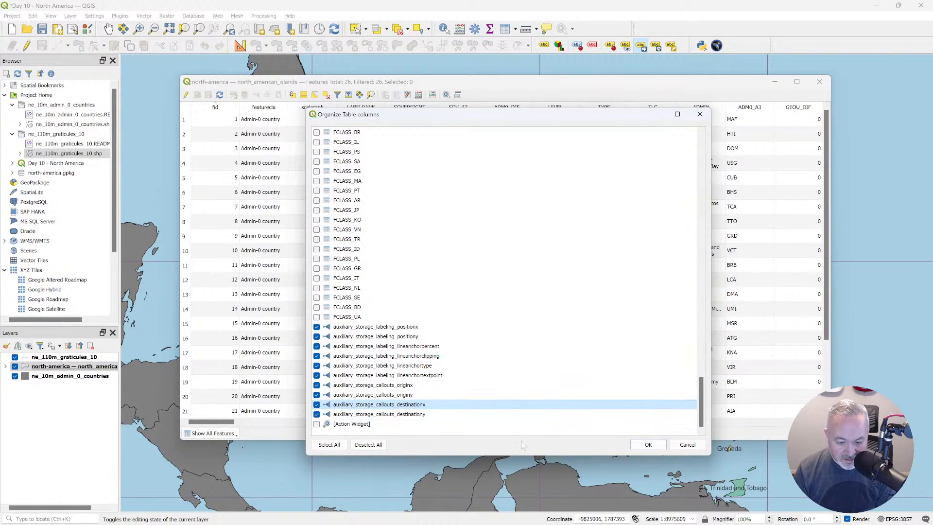
pyautogui.click(644, 445)
# Select Cuba's record and examine its stored label position and callout destination values in a larger table window.
pyautogui.moveTo(512, 421); pyautogui.dragTo(690, 426)
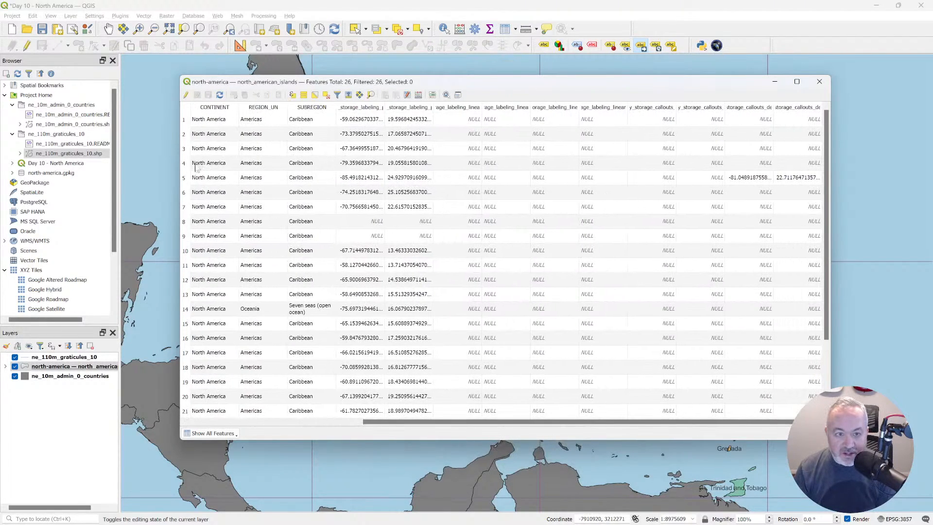
pyautogui.moveTo(460, 421); pyautogui.dragTo(307, 421)
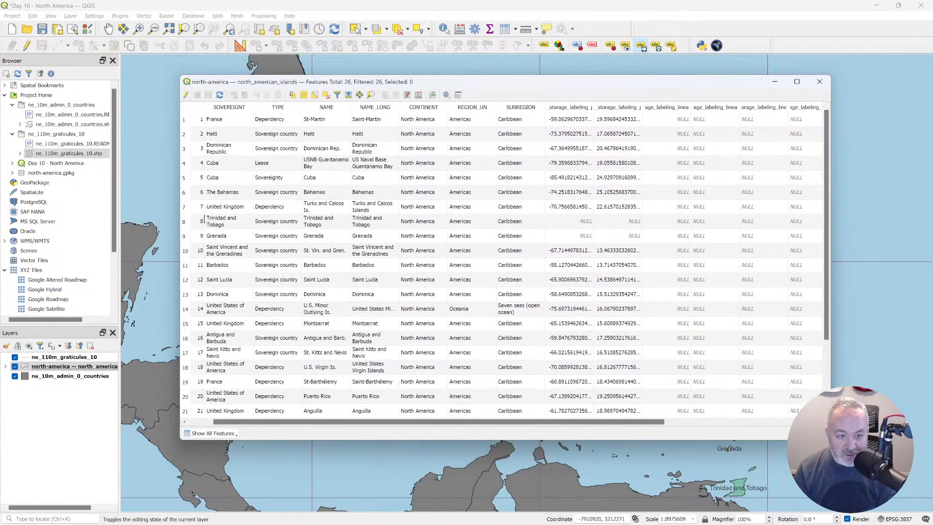
pyautogui.click(183, 178)
pyautogui.moveTo(442, 421); pyautogui.dragTo(609, 433)
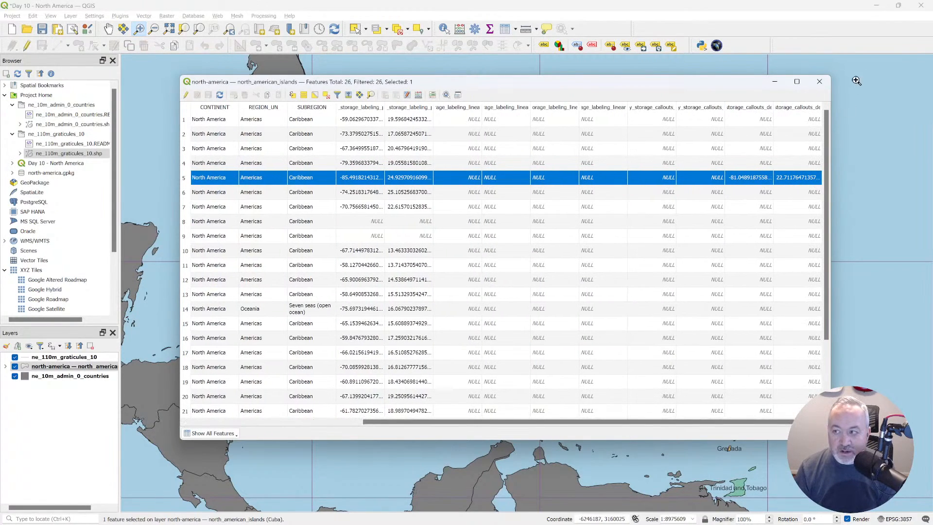
pyautogui.moveTo(830, 439); pyautogui.dragTo(885, 470)
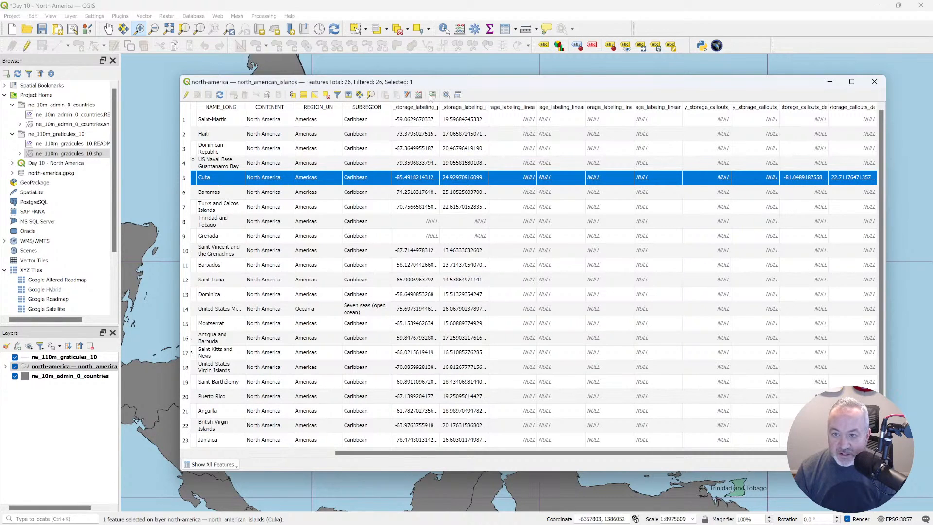
# Dock the attribute table with the map canvas and reload its contents.
pyautogui.click(457, 95)
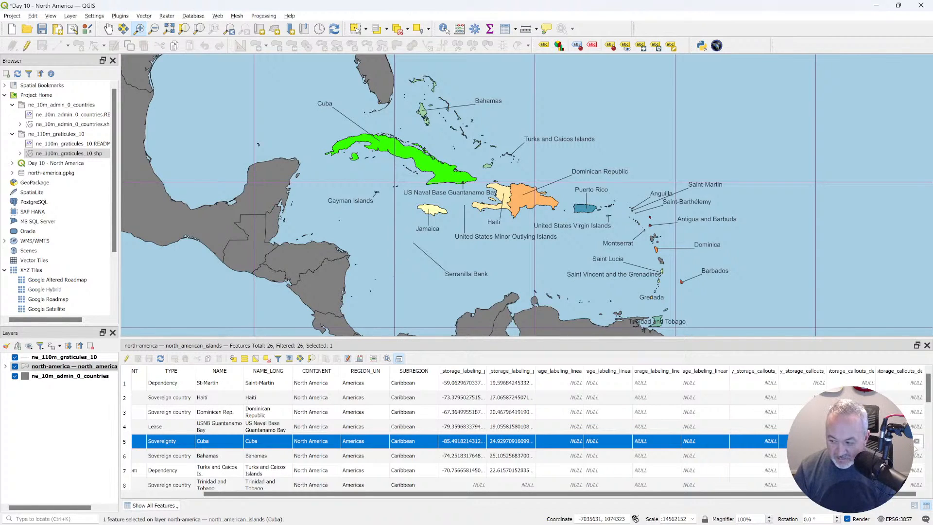
pyautogui.press('Tab')
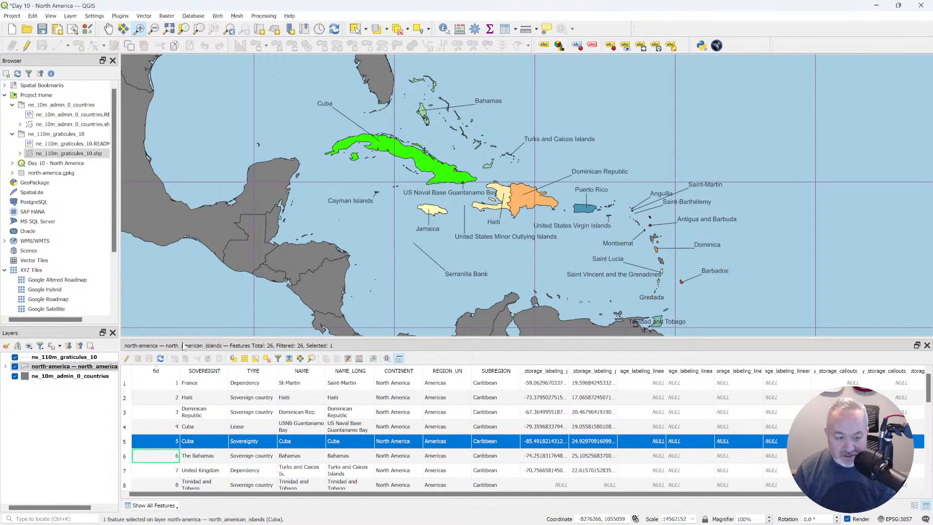
pyautogui.click(160, 358)
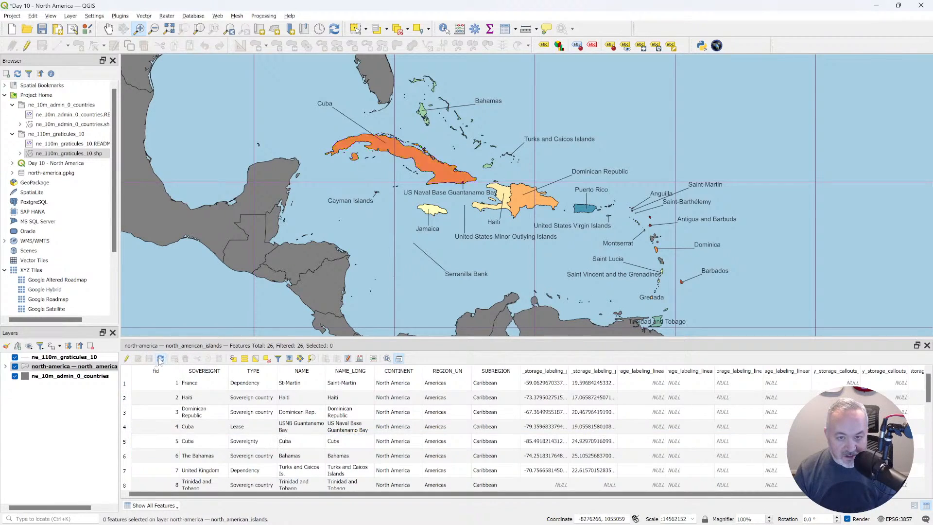
pyautogui.click(108, 29)
pyautogui.moveTo(481, 134); pyautogui.dragTo(490, 126)
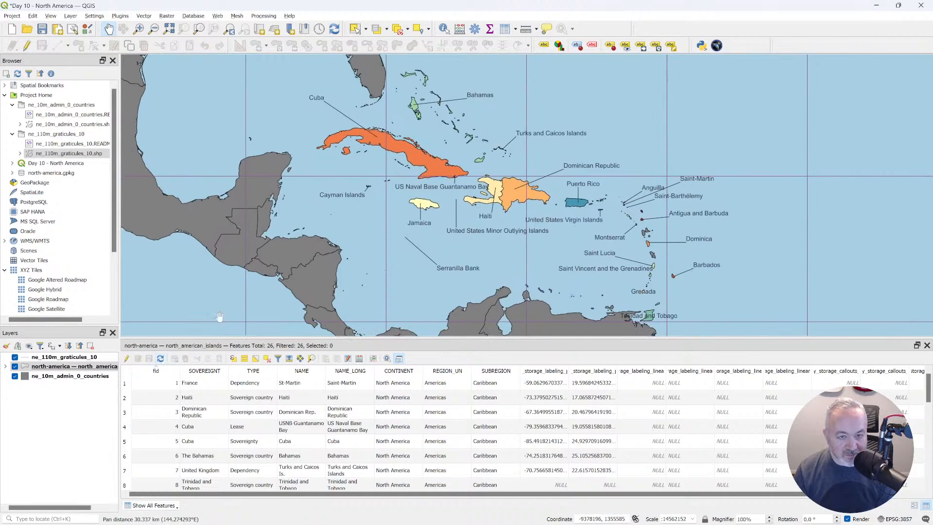
pyautogui.moveTo(449, 221); pyautogui.dragTo(453, 224)
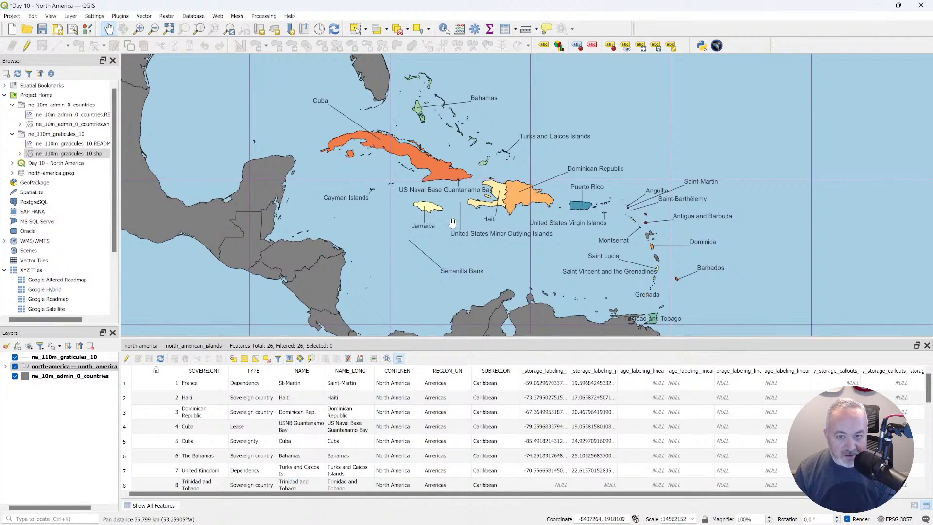
# Examine the auxiliary label position and callout columns for all island records in the docked table.
pyautogui.moveTo(816, 493); pyautogui.dragTo(904, 493)
pyautogui.scroll(-5, 845, 452)
pyautogui.scroll(-1, 845, 451)
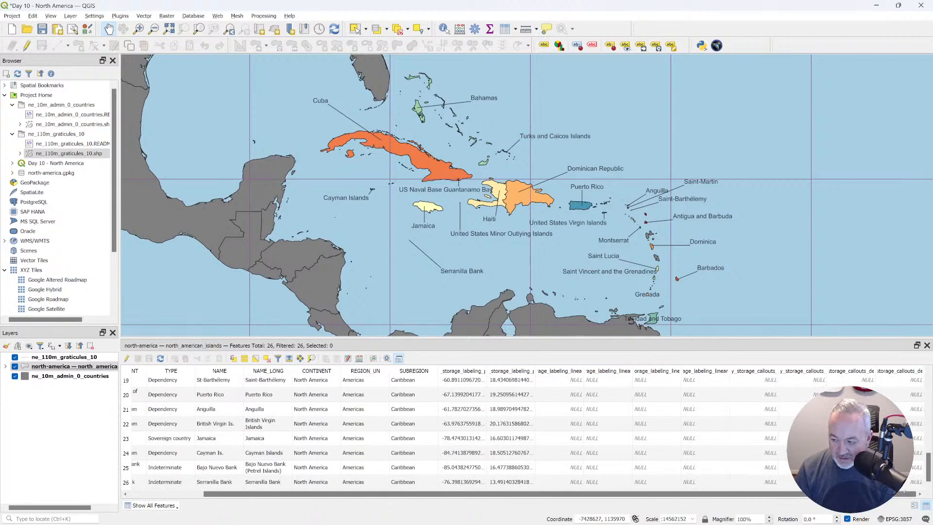
pyautogui.scroll(2, 875, 452)
pyautogui.scroll(-2, 874, 452)
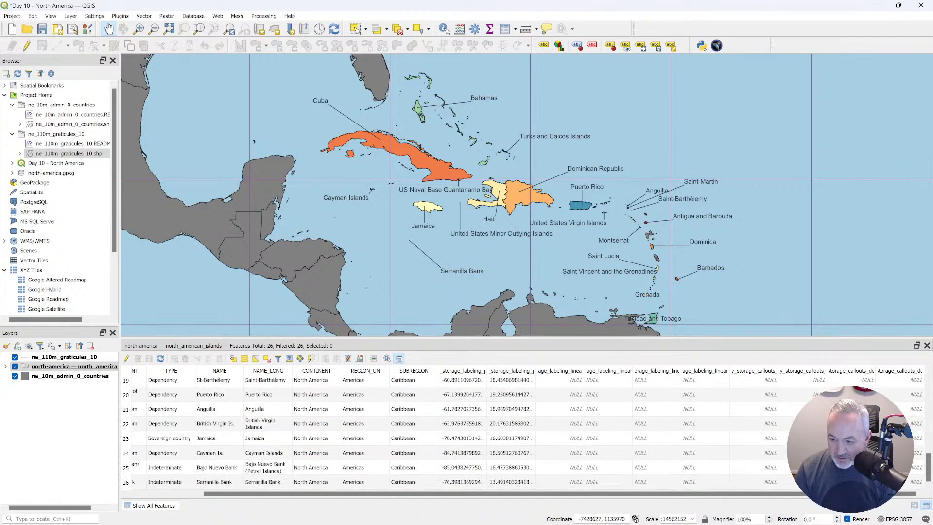
pyautogui.scroll(7, 875, 452)
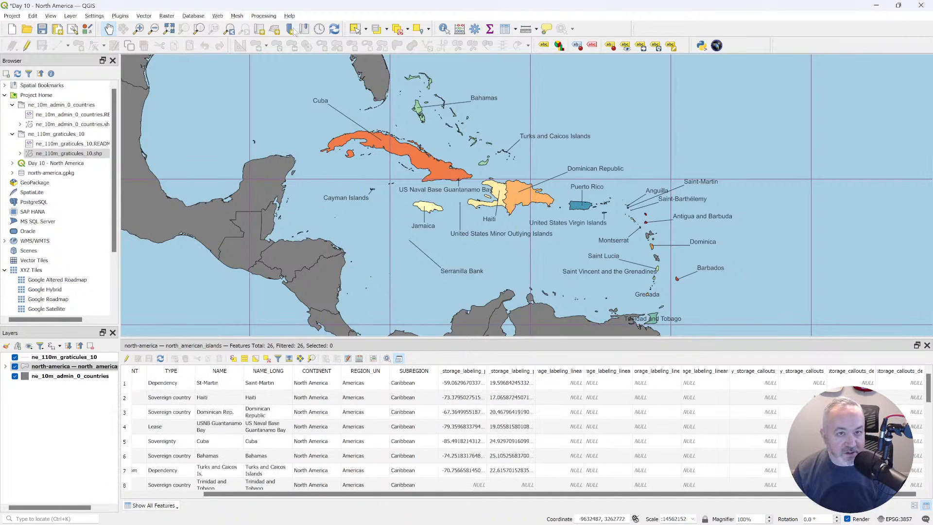
pyautogui.press('super+plus')
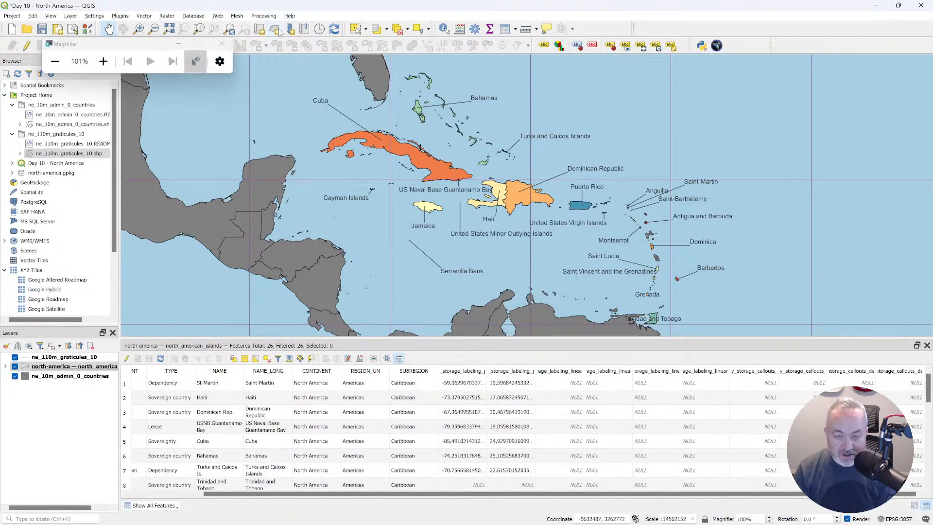
pyautogui.press('super+minus')
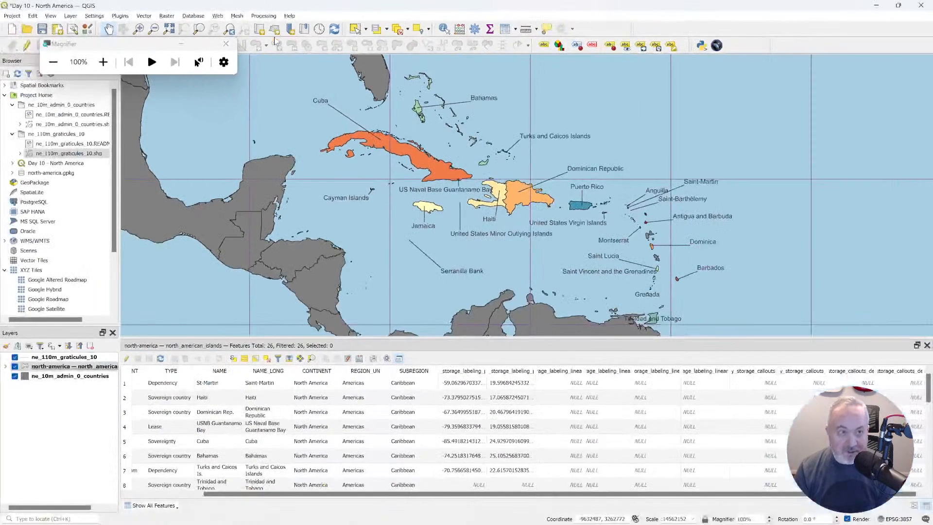
pyautogui.click(219, 40)
pyautogui.hotkey('ctrl', 'alt', '+')
pyautogui.moveTo(306, 94); pyautogui.dragTo(470, 180)
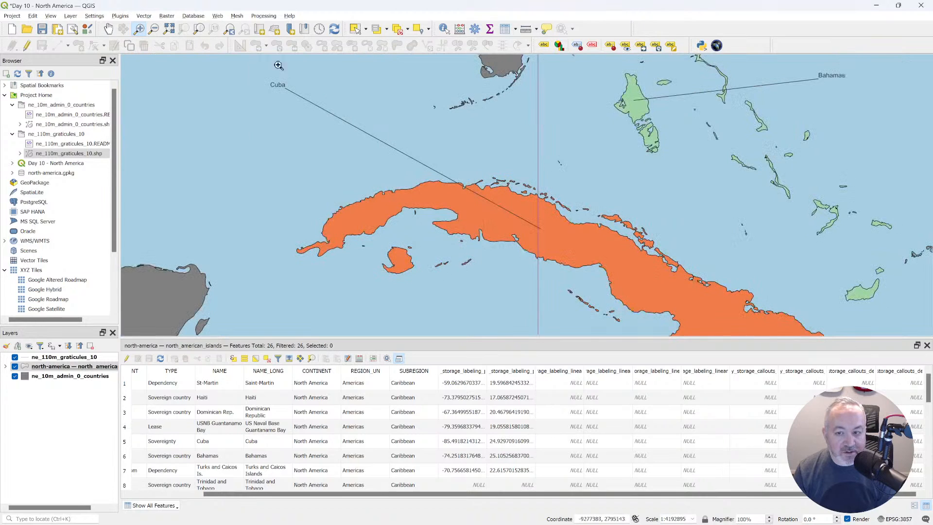
pyautogui.click(244, 30)
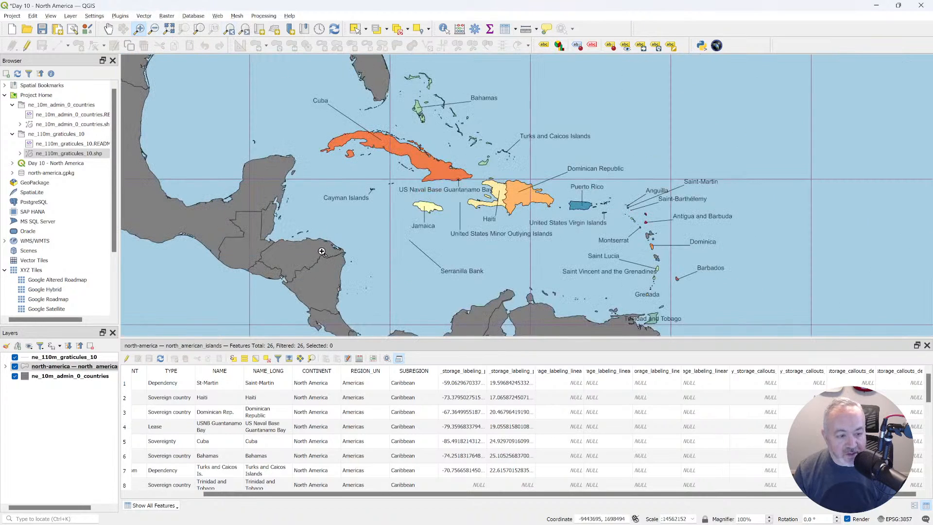
# Activate the Move Label tool for the north_american_islands layer and show its unplaced labels on the map.
pyautogui.click(76, 367)
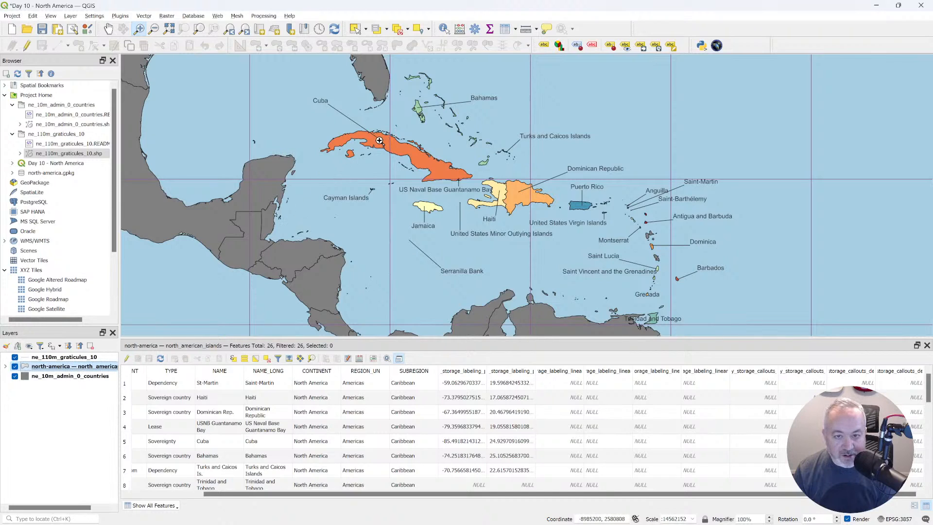
pyautogui.click(641, 46)
pyautogui.click(592, 45)
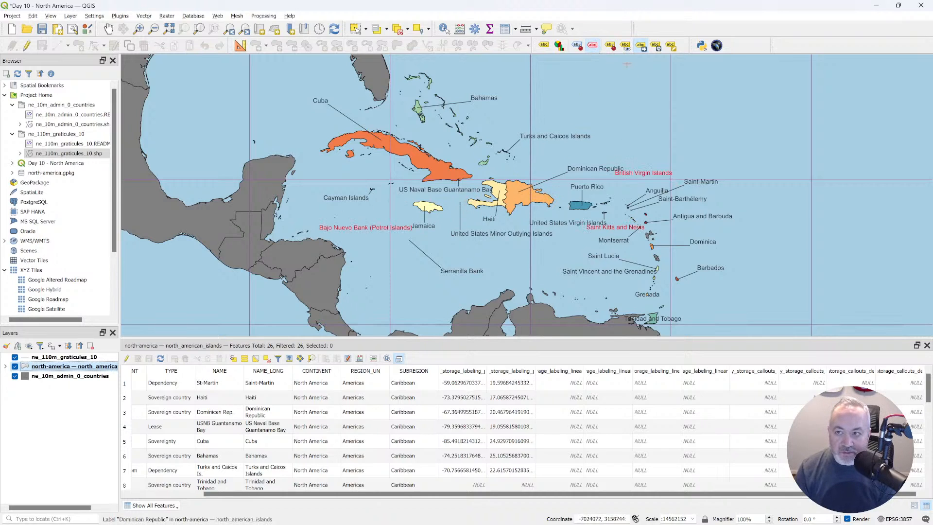
# Move the unplaced British Virgin Islands, Saint Kitts and Nevis, and Bajo Nuevo Bank labels to clear water away from neighbouring labels.
pyautogui.click(592, 45)
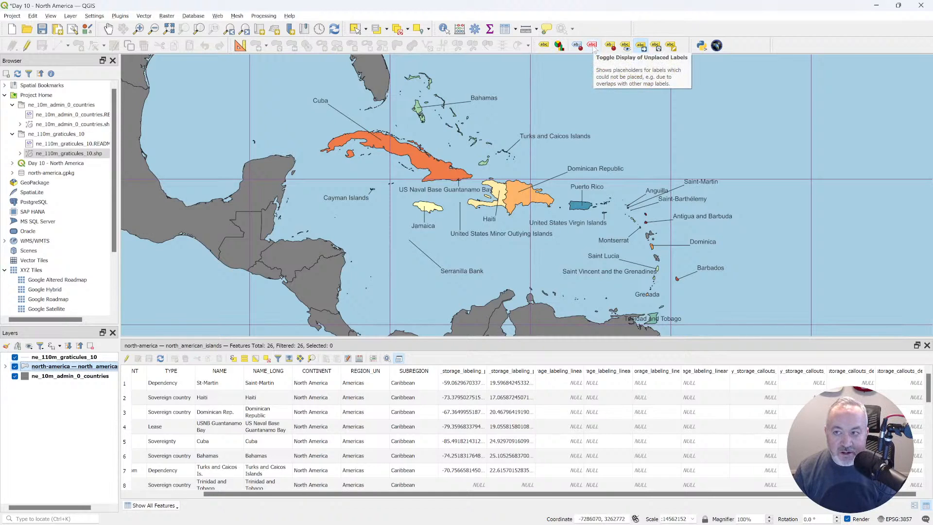
pyautogui.click(592, 45)
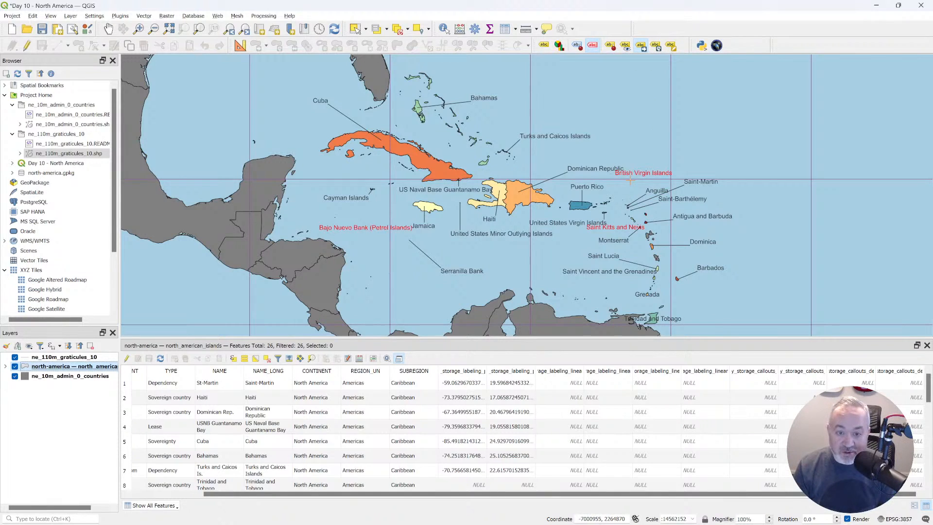
pyautogui.click(633, 171)
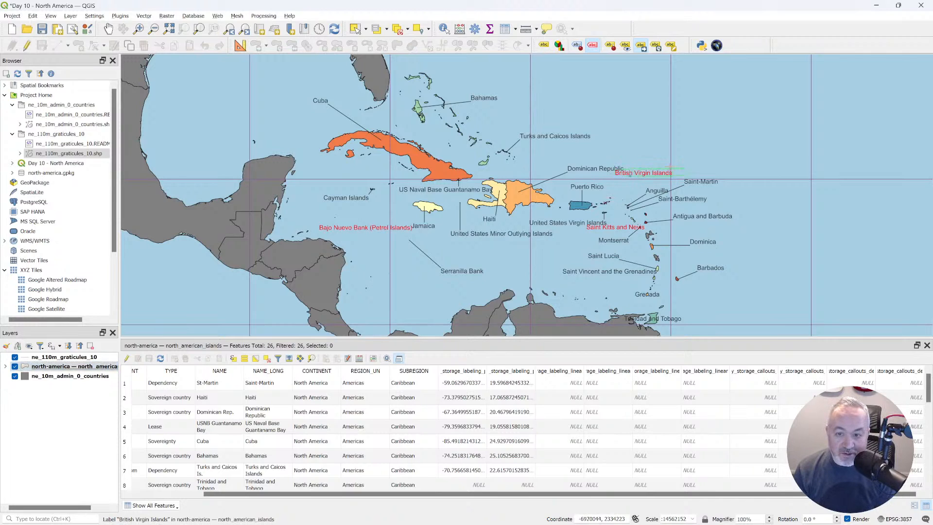
pyautogui.click(671, 158)
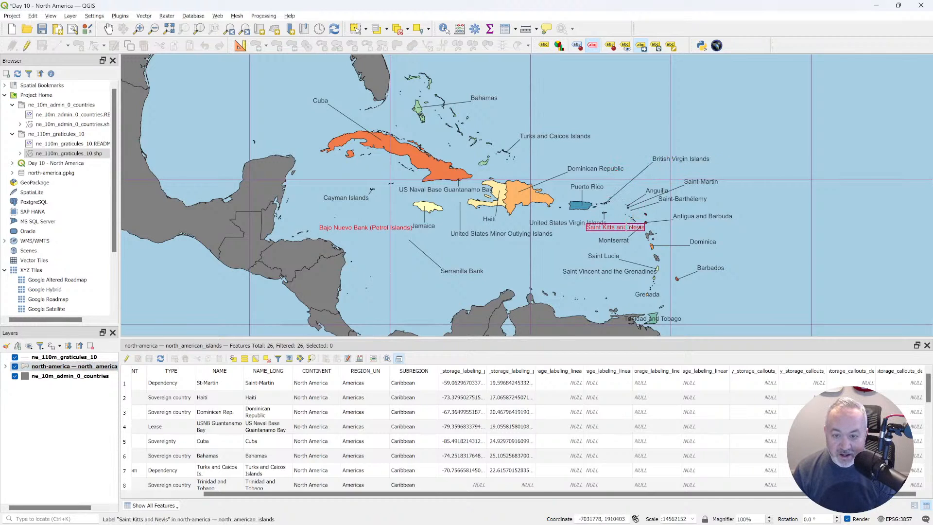
pyautogui.click(540, 254)
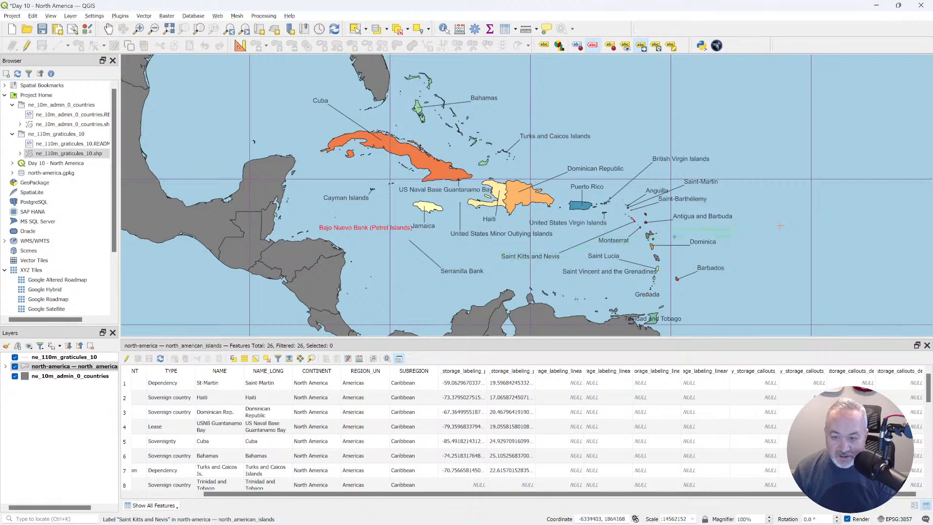
pyautogui.click(533, 250)
pyautogui.click(380, 227)
pyautogui.click(356, 214)
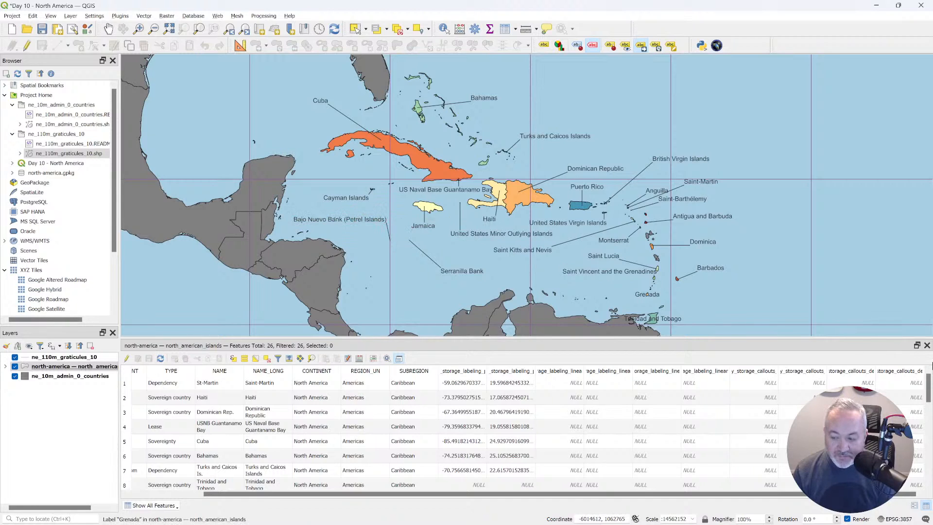
# Close the attribute table and move the Saint Kitts and Nevis and Dominican Republic labels closer to their islands.
pyautogui.click(926, 345)
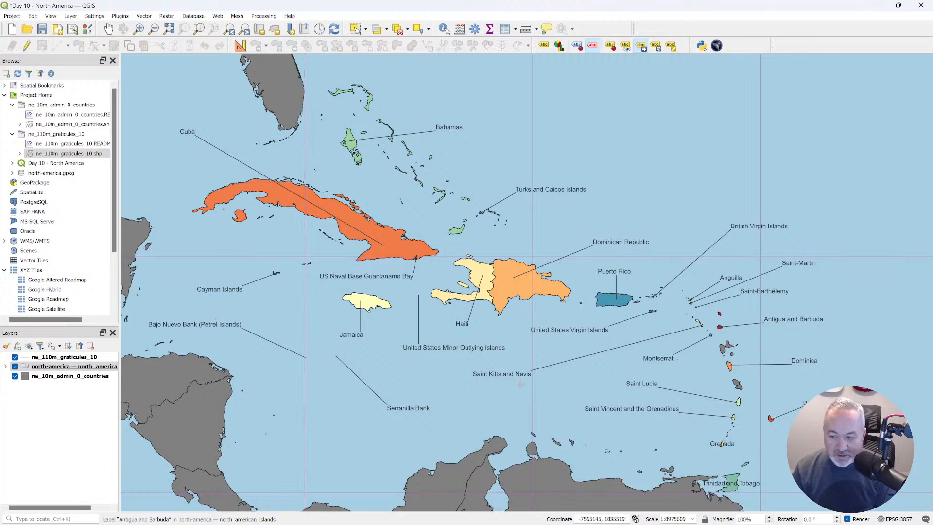
pyautogui.click(502, 373)
pyautogui.click(587, 351)
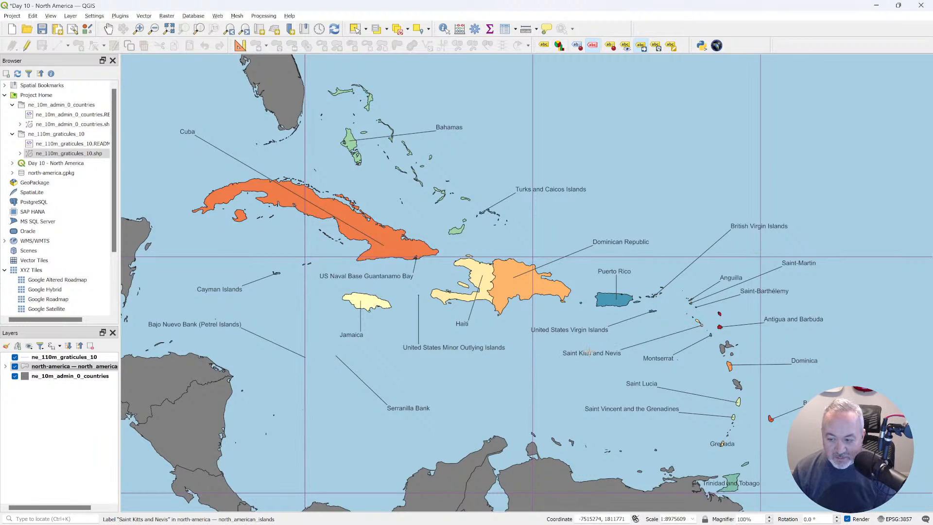
pyautogui.click(620, 242)
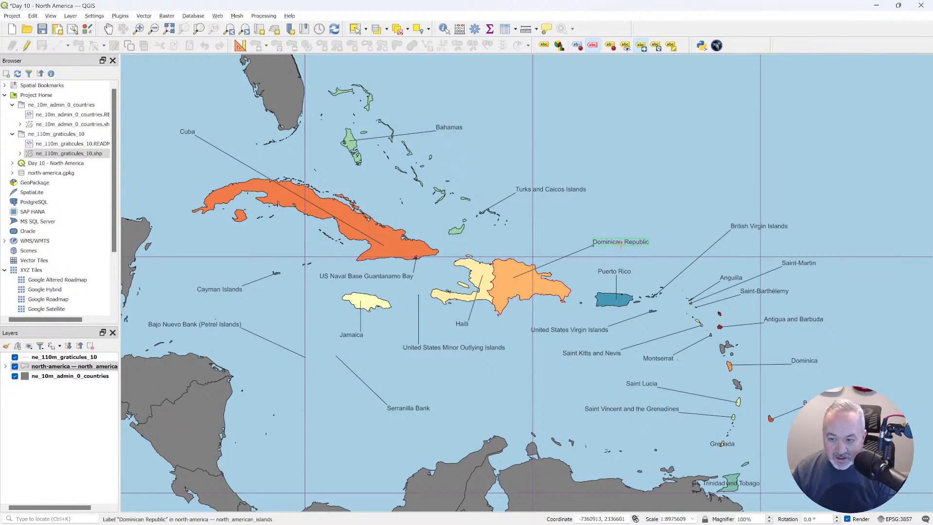
pyautogui.click(595, 243)
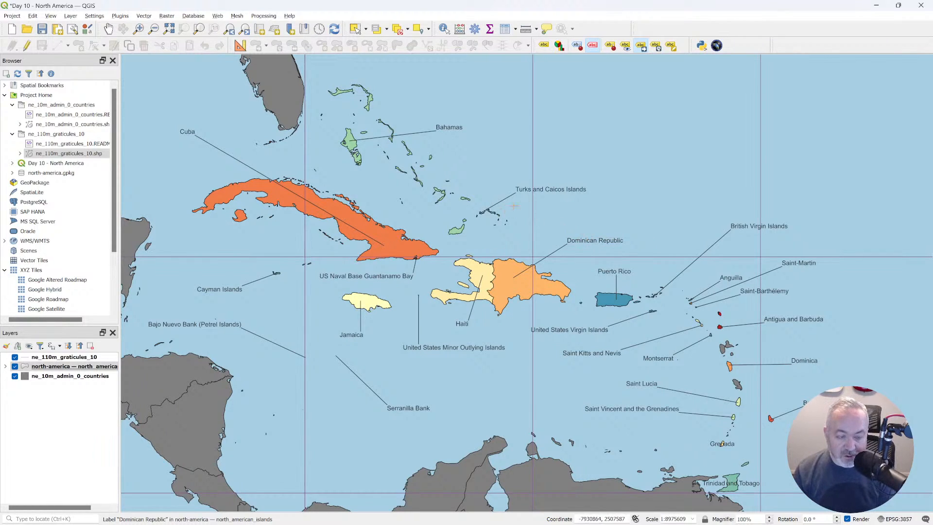
pyautogui.click(573, 188)
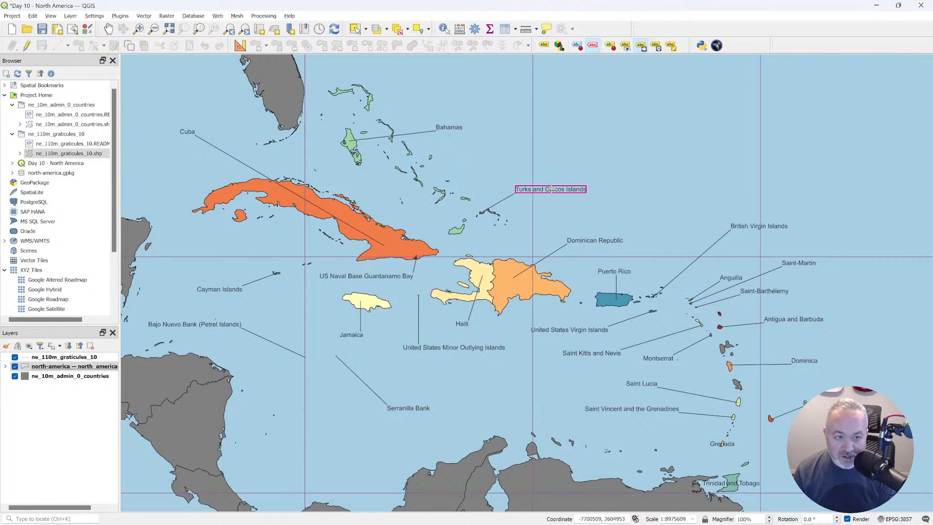
# Open the label expression of the north_american_islands layer and start a concat function with "NAME_LONG" as its first argument.
pyautogui.rightClick(86, 366)
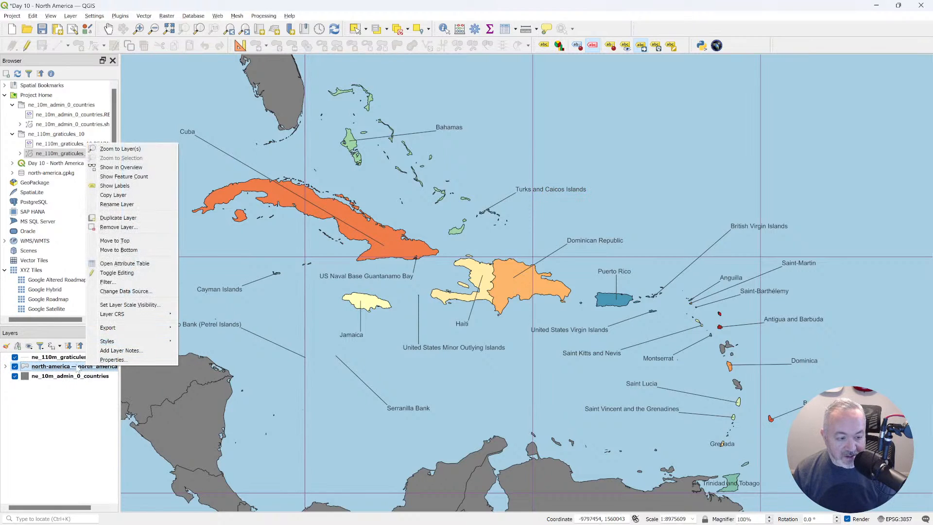
pyautogui.click(77, 369)
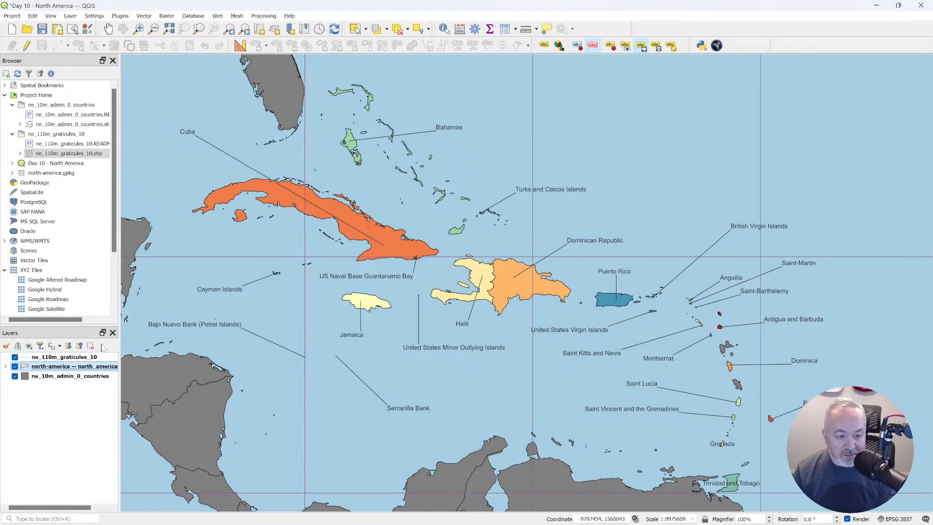
pyautogui.doubleClick(77, 369)
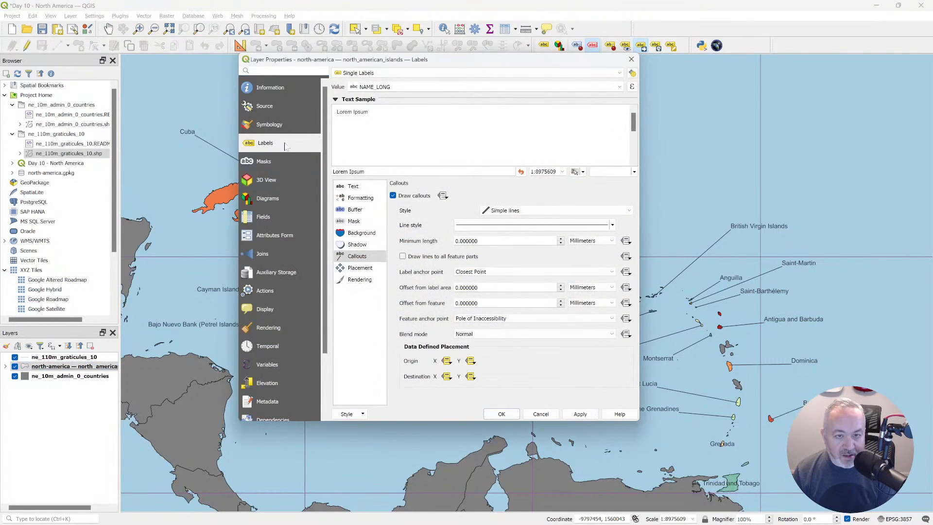
pyautogui.doubleClick(351, 88)
pyautogui.click(594, 87)
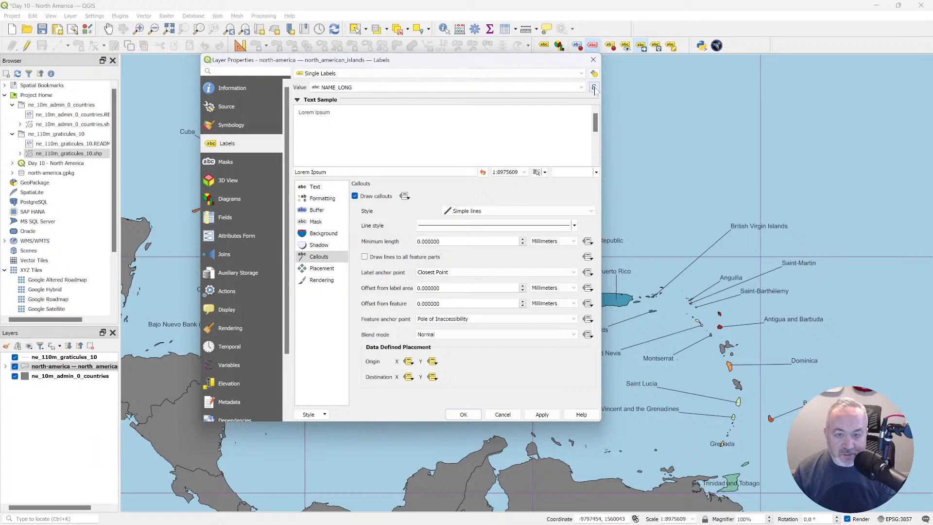
pyautogui.moveTo(540, 217); pyautogui.dragTo(510, 148)
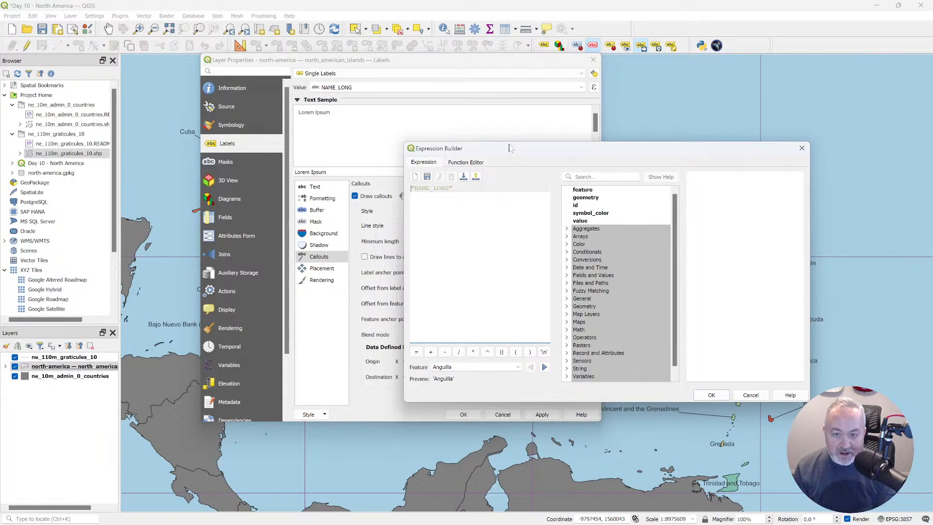
pyautogui.write('concat')
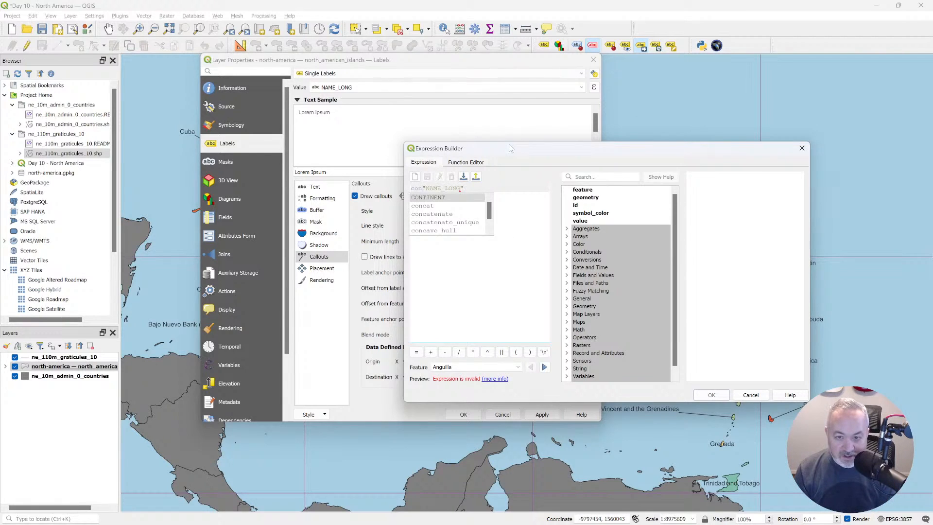
pyautogui.write(' (')
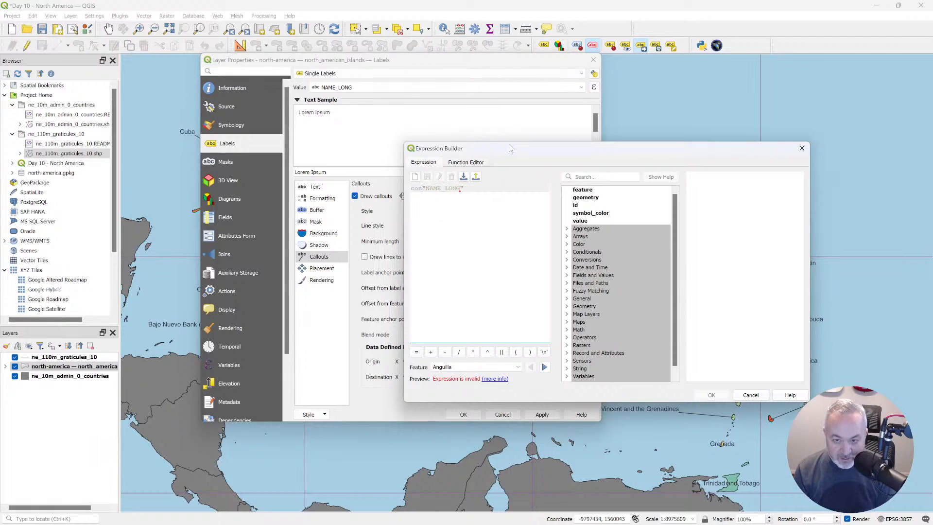
pyautogui.press('End')
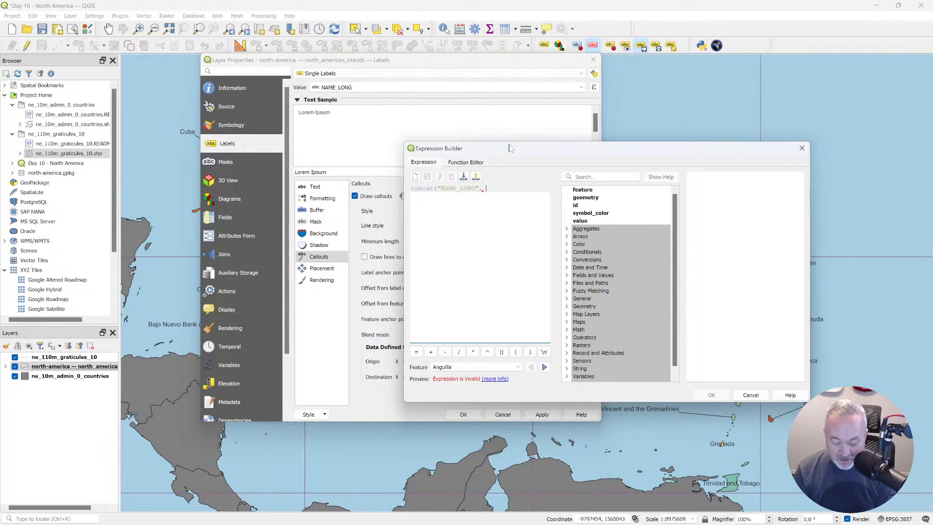
# Complete the label expression as concat("NAME_LONG", '\n(', "SOVEREIGNT", ')') to put the sovereign in parentheses on a second line.
pyautogui.write(", '\\n(',")
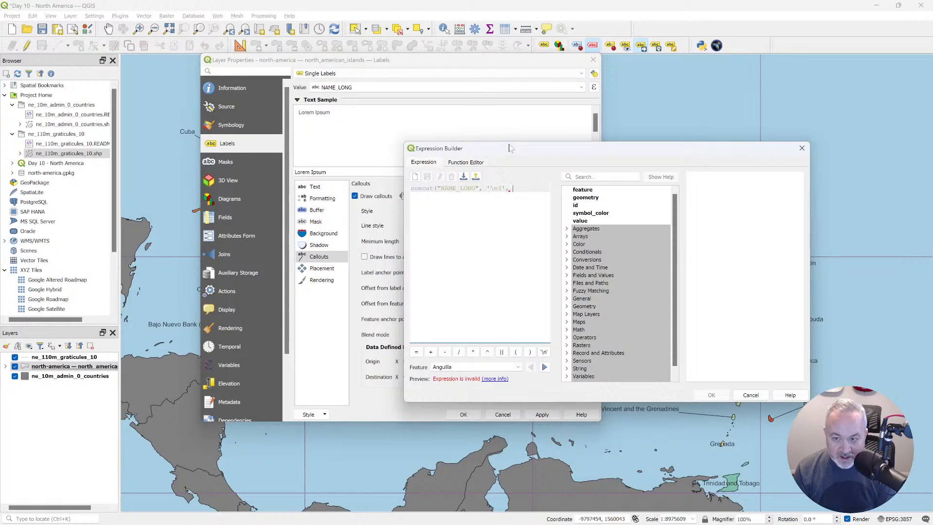
pyautogui.write(' "SO')
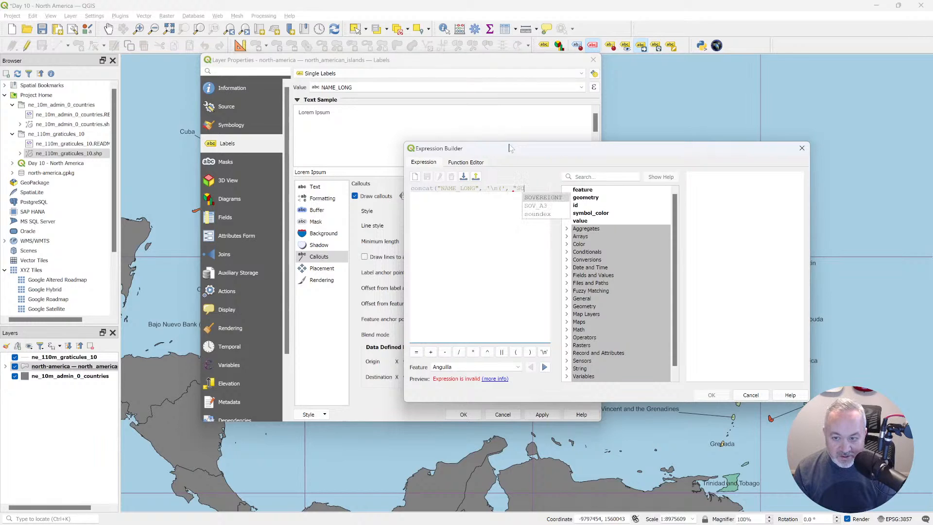
pyautogui.press('Return')
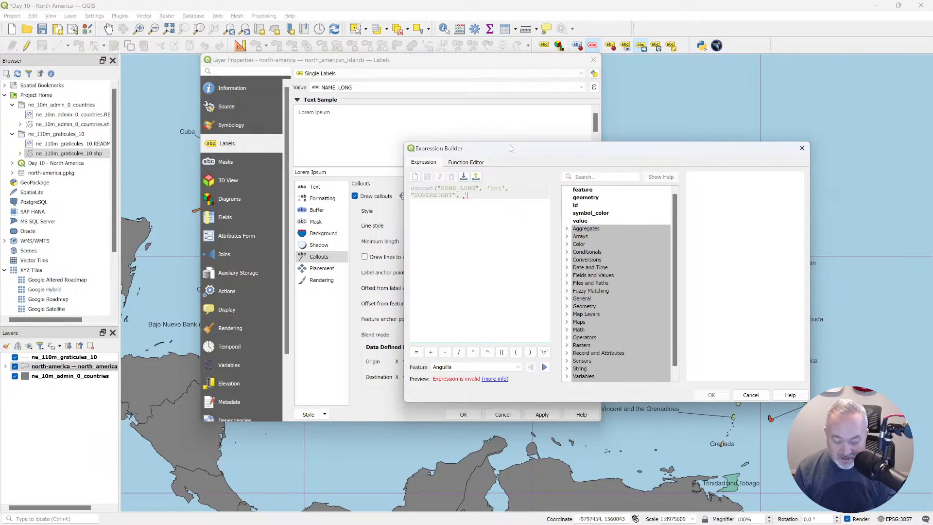
pyautogui.write(')')
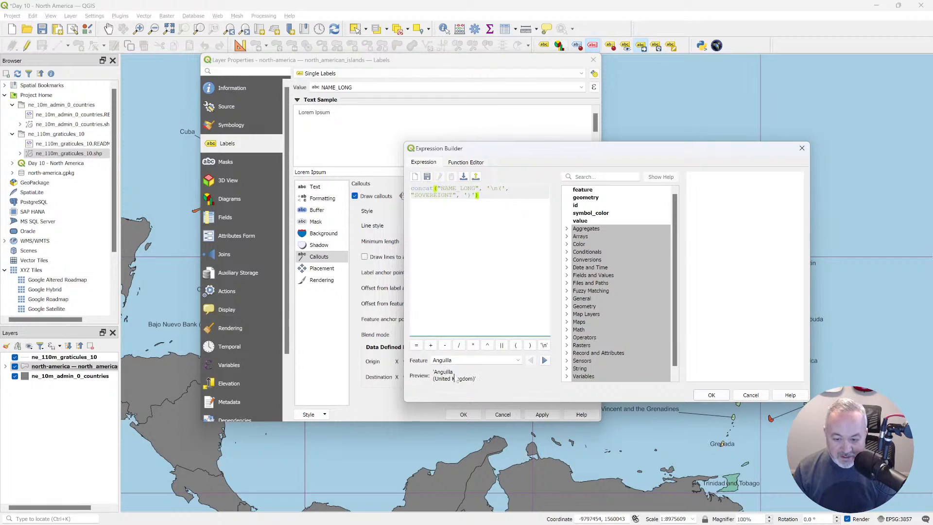
# Preview the concat expression on several island features and apply it to the layer's labels.
pyautogui.click(544, 360)
pyautogui.click(544, 360)
pyautogui.click(545, 360)
pyautogui.click(544, 360)
pyautogui.click(711, 394)
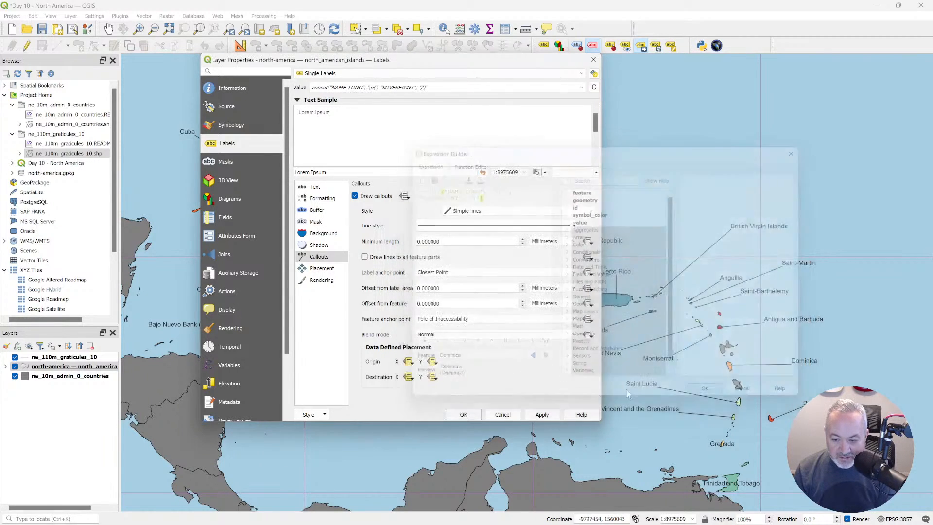
pyautogui.click(463, 414)
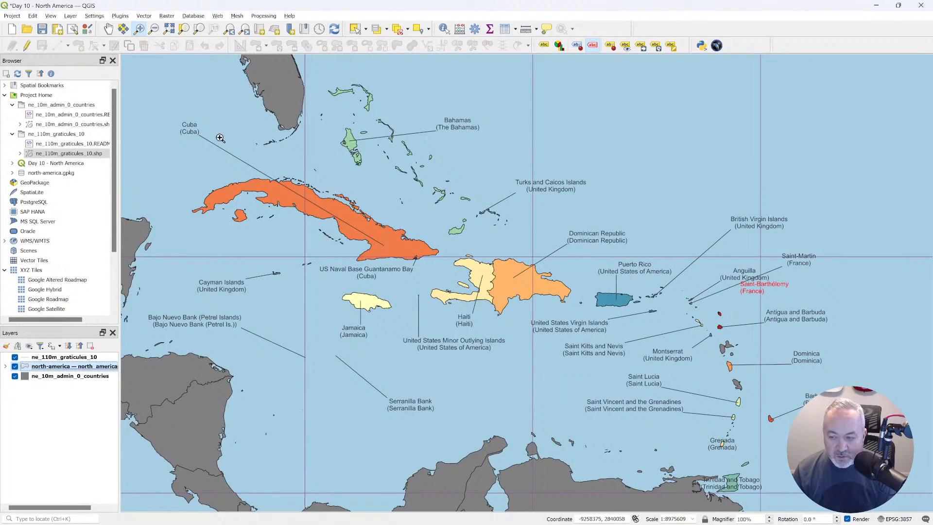
# Move the unplaced Saint-Barthélemy label east into open water with the Move Label tool.
pyautogui.click(641, 45)
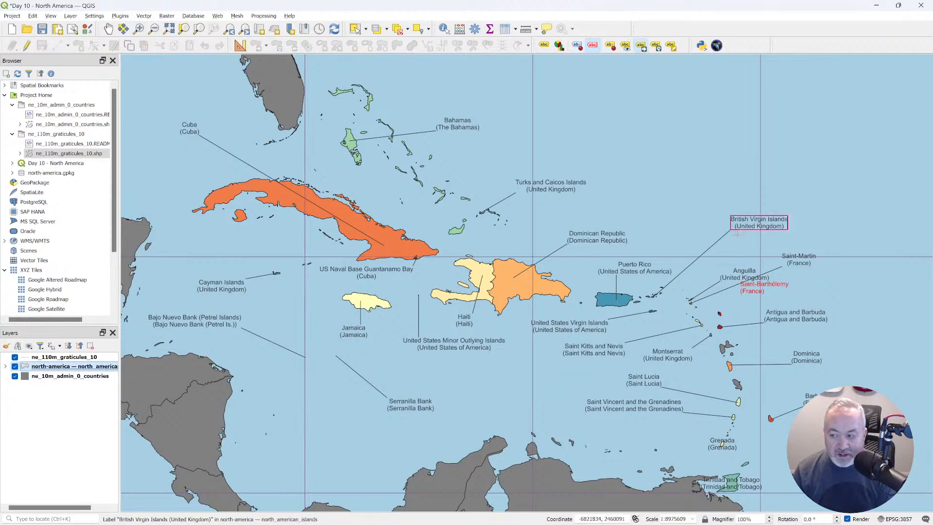
pyautogui.moveTo(769, 288); pyautogui.dragTo(801, 289)
pyautogui.click(803, 288)
pyautogui.click(808, 283)
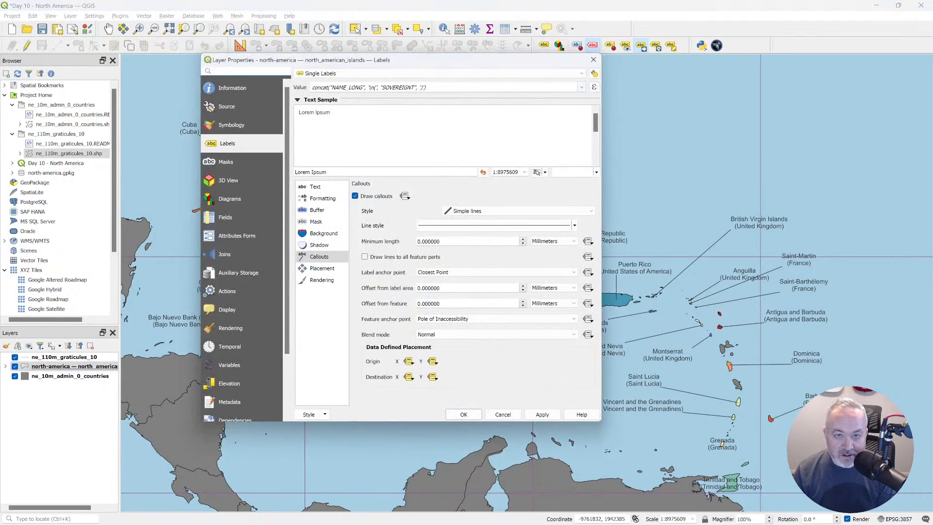
# Search the expression functions for "if" and examine the conditional function's syntax in an enlarged Expression Builder.
pyautogui.click(593, 87)
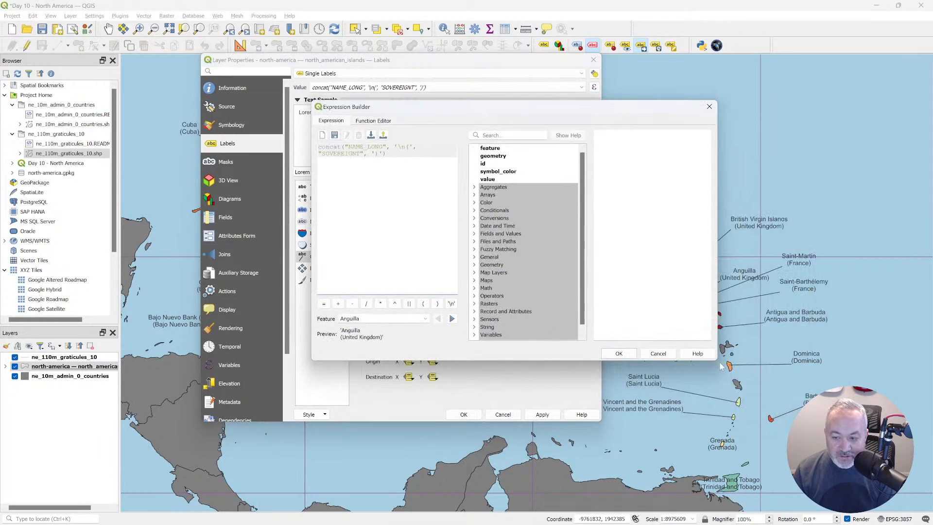
pyautogui.moveTo(715, 362); pyautogui.dragTo(839, 443)
pyautogui.click(573, 135)
pyautogui.write('if')
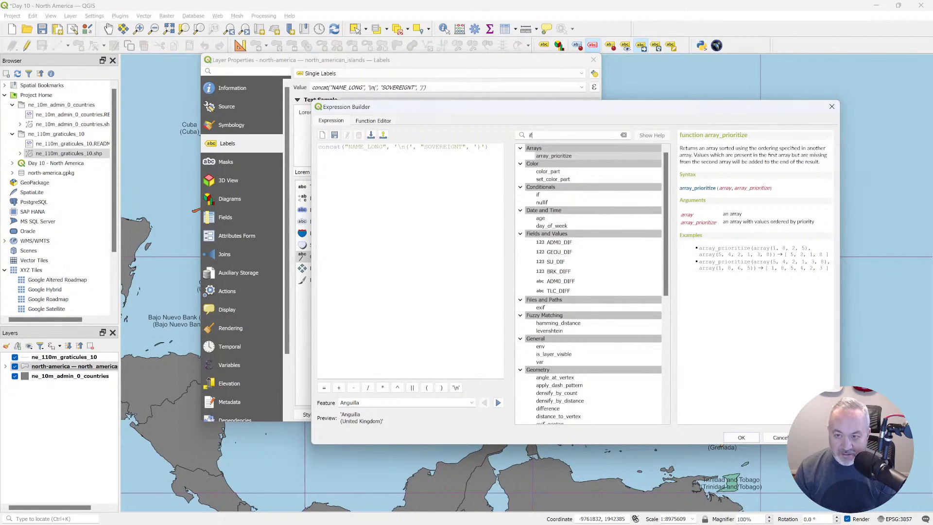
pyautogui.click(552, 195)
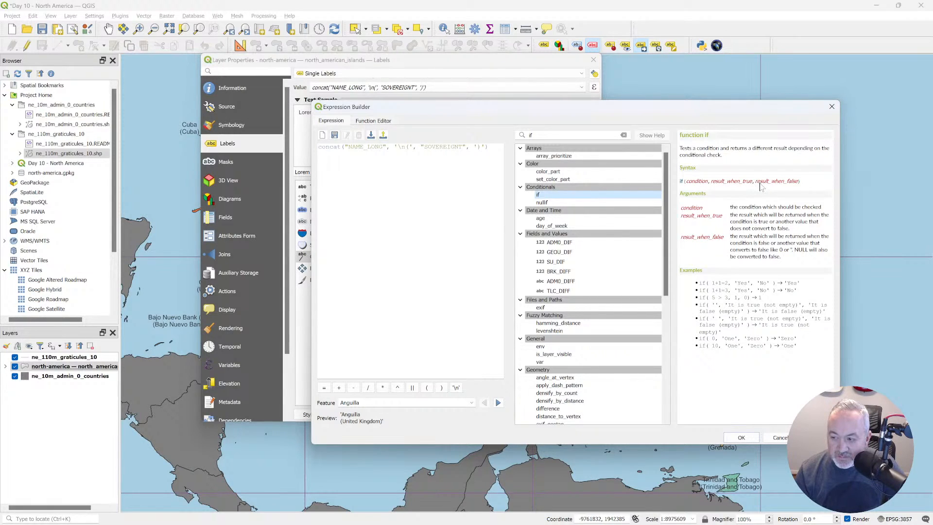
pyautogui.click(743, 437)
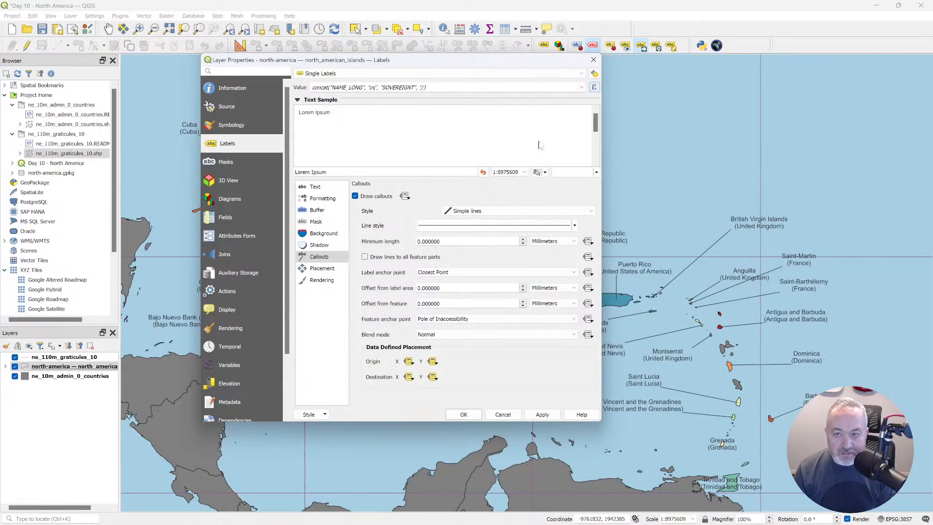
# Wrap the label's concat expression in an if function with the condition "NAME_LONG" != "SOVEREIGNT" ahead of it.
pyautogui.click(593, 87)
pyautogui.press('Return')
pyautogui.press('Up')
pyautogui.write('if')
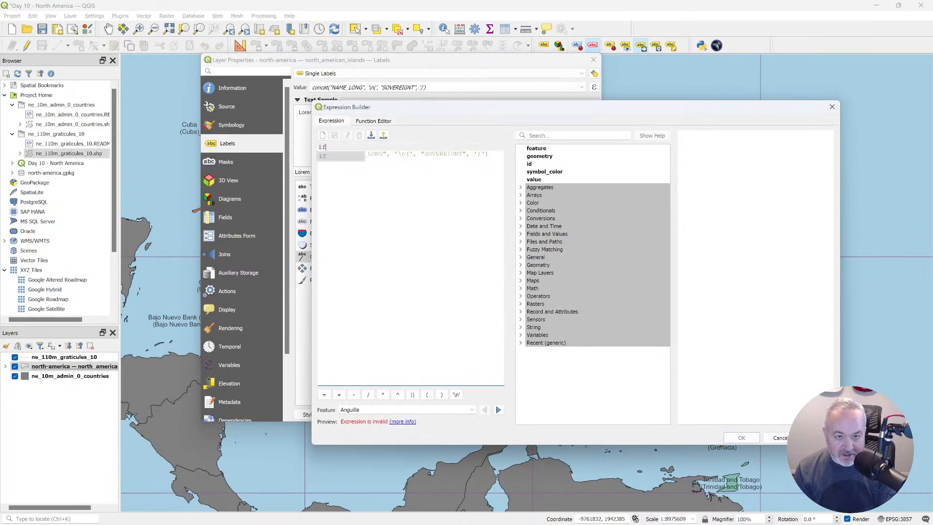
pyautogui.write('(')
pyautogui.press('Return')
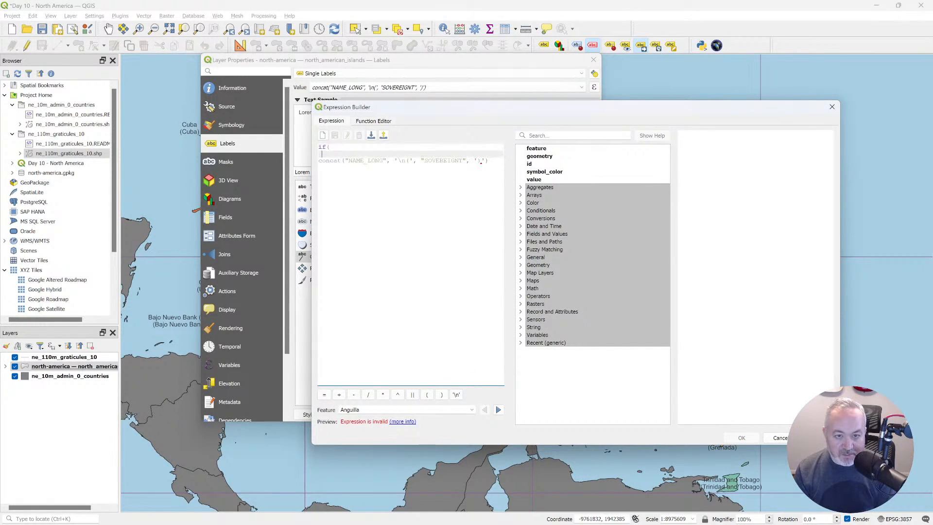
pyautogui.write('"NAME_LONG"')
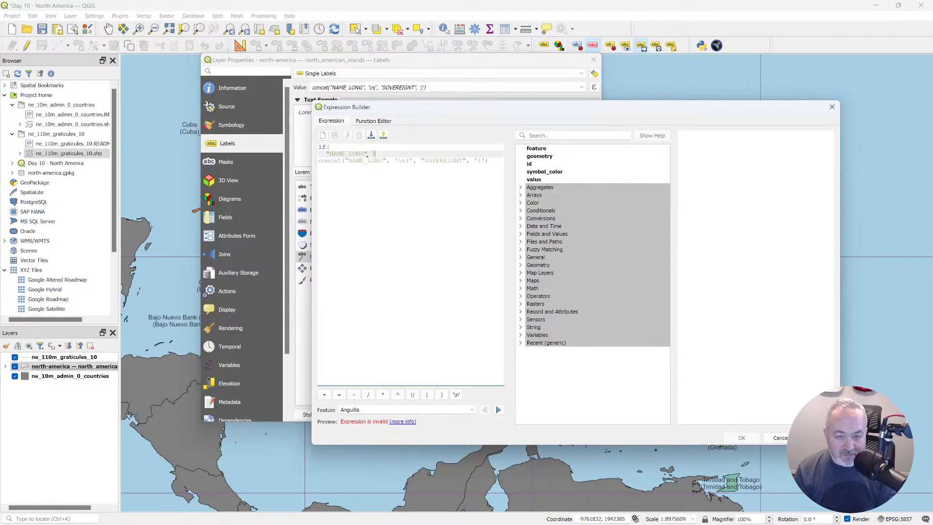
pyautogui.write(' != "So')
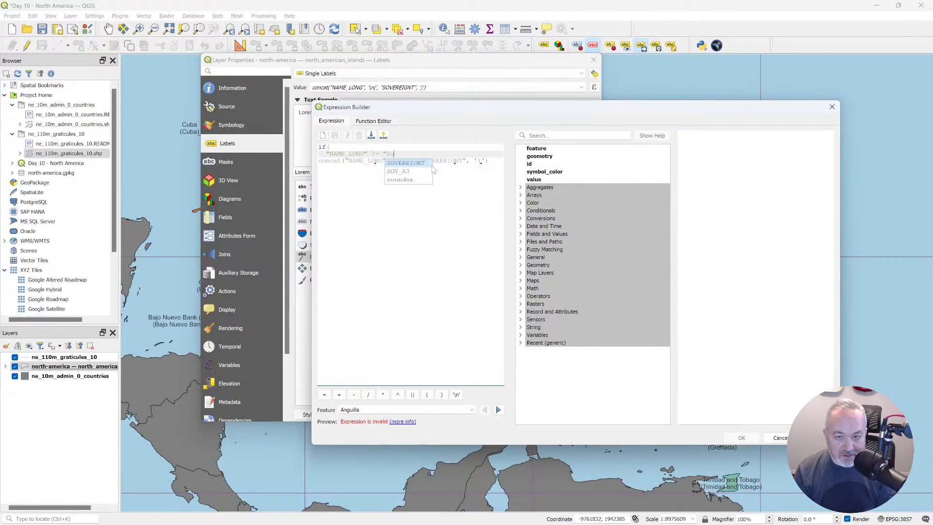
pyautogui.press('Return')
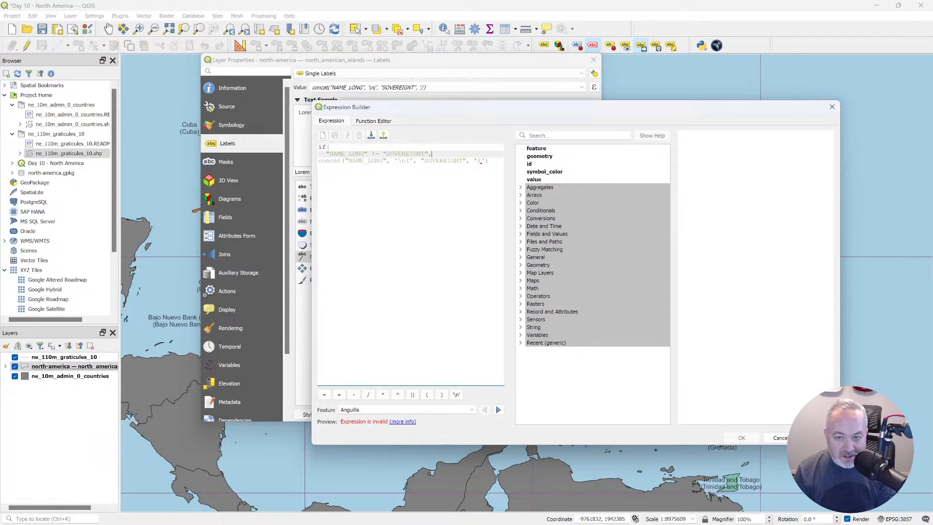
pyautogui.write('",')
pyautogui.press('Return')
pyautogui.press('Delete')
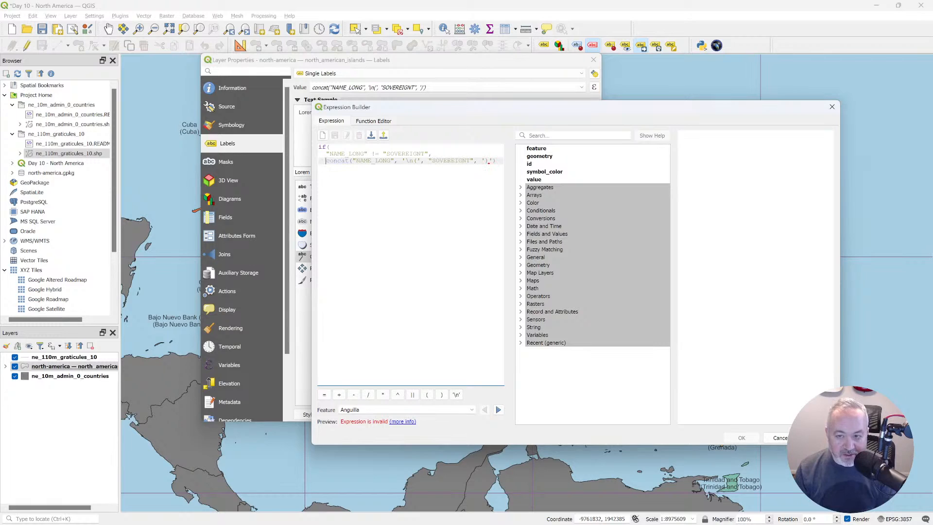
# Keep the concat as the if function's true result and add "NAME_LONG" as the false result, closing the parenthesis.
pyautogui.press('Right')
pyautogui.press('Return')
pyautogui.press('BackSpace')
pyautogui.write(',')
pyautogui.press('Return')
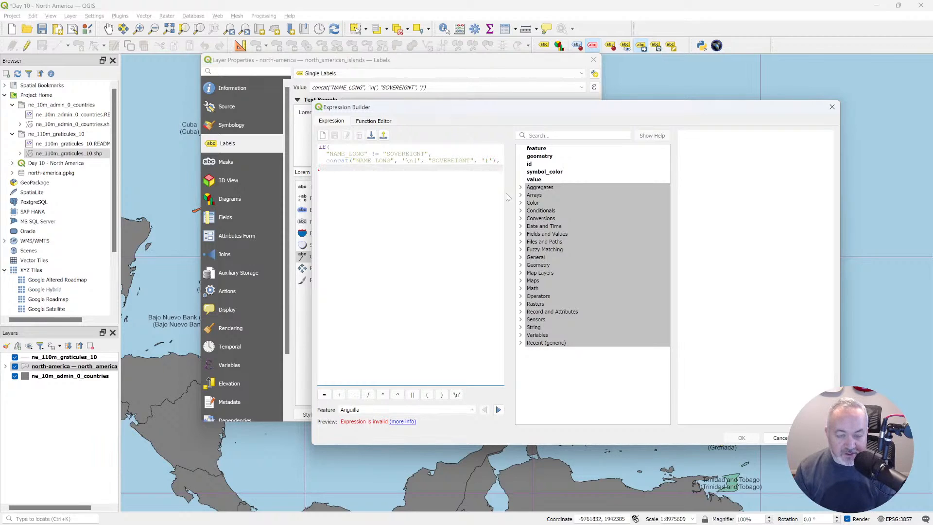
pyautogui.write('"')
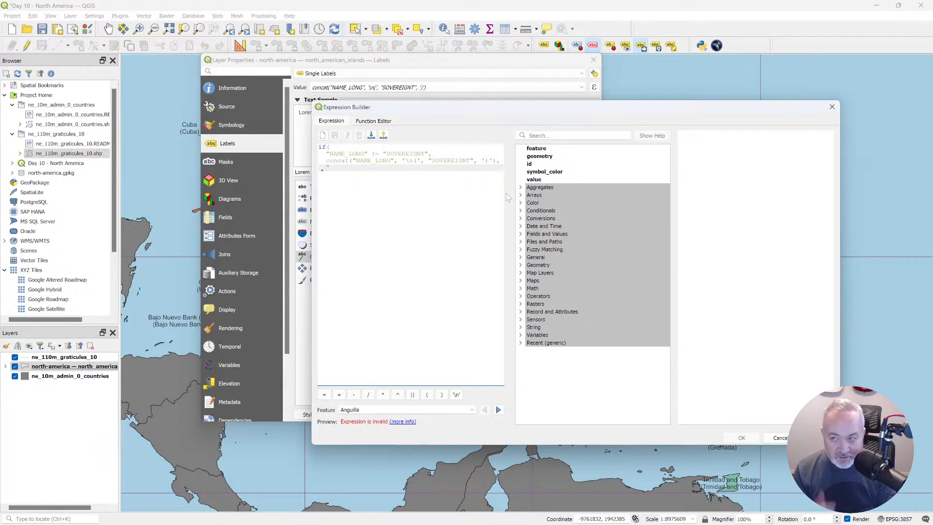
pyautogui.write('NAME_LONG"')
pyautogui.press('Return')
pyautogui.write(')')
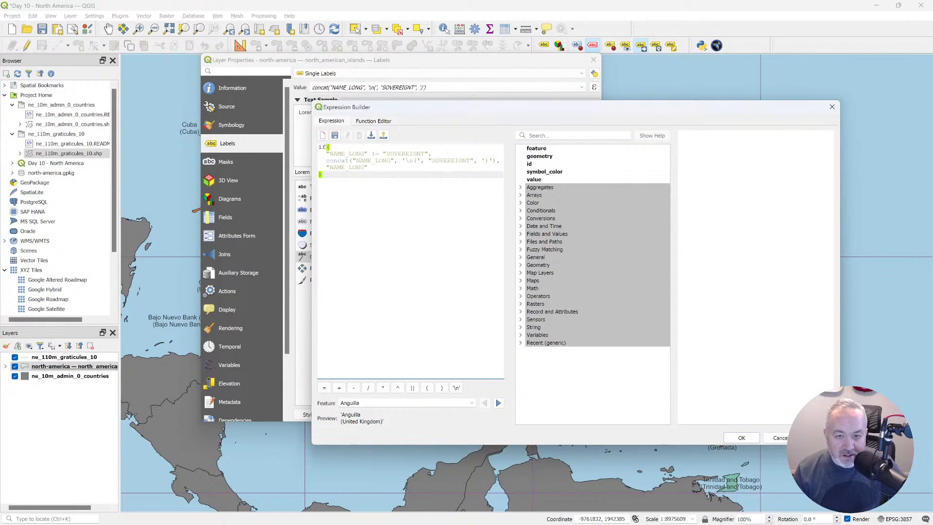
# Review each part of the conditional expression and preview its output on several features up to Bajo Nuevo Bank.
pyautogui.click(336, 154)
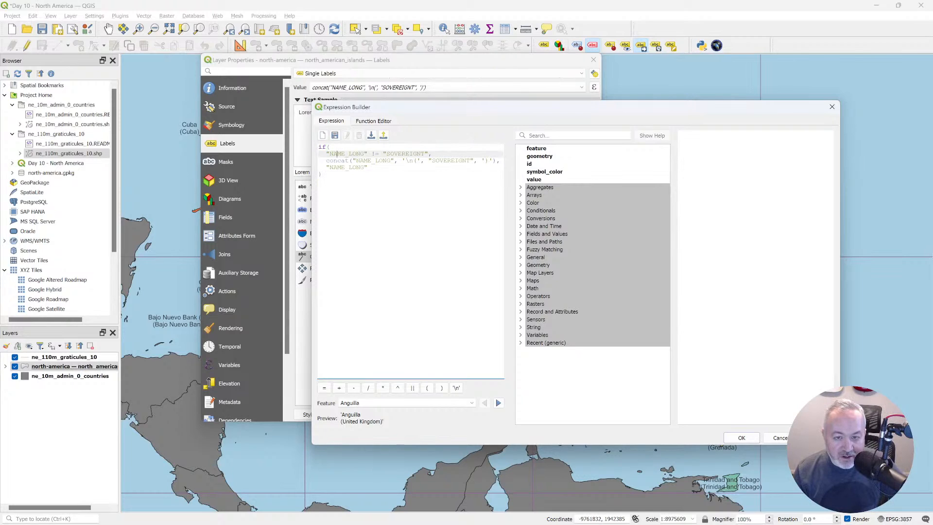
pyautogui.moveTo(333, 161); pyautogui.dragTo(409, 167)
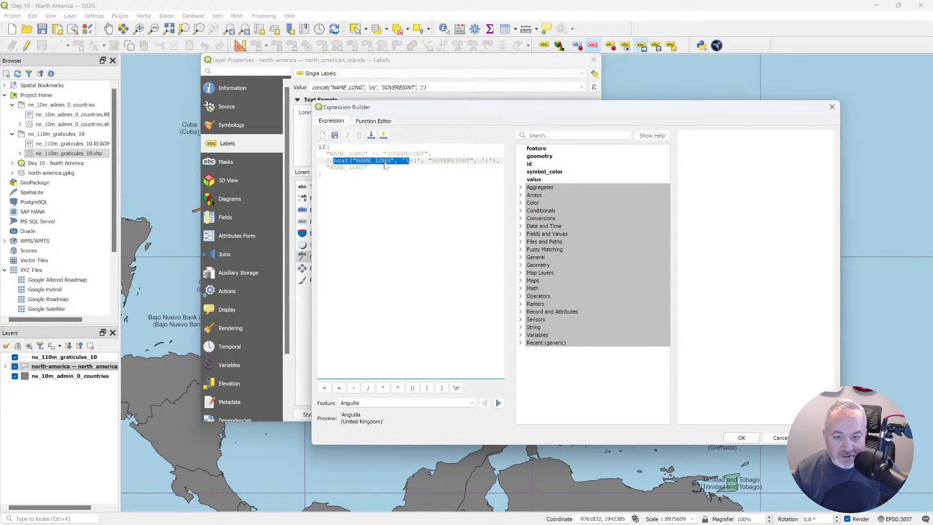
pyautogui.click(435, 161)
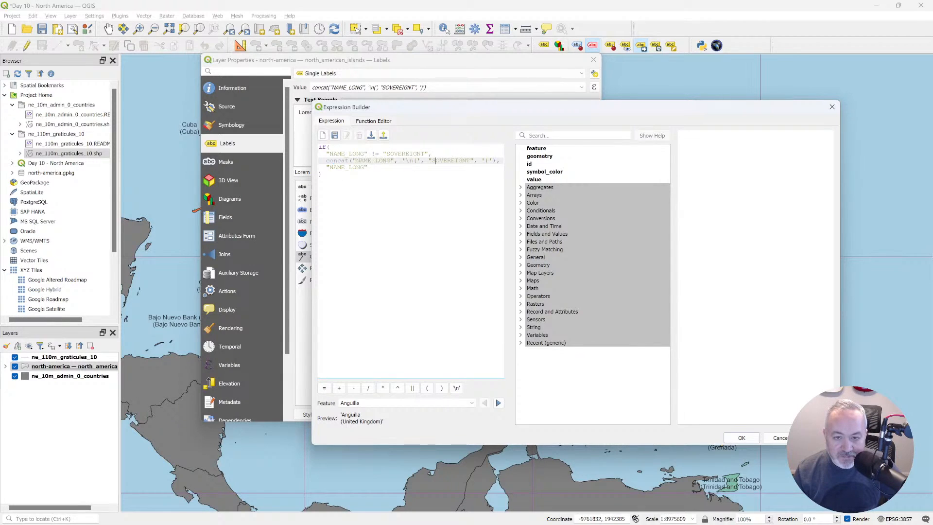
pyautogui.moveTo(329, 167); pyautogui.dragTo(349, 167)
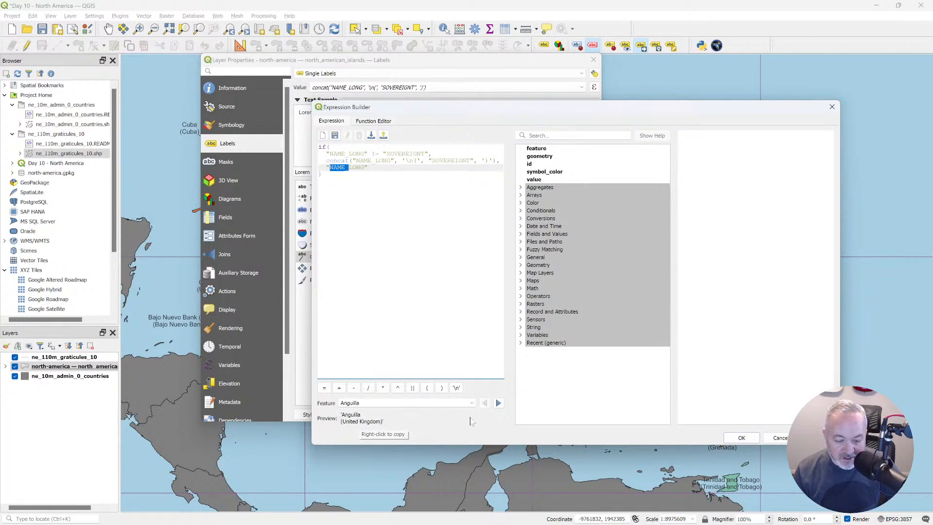
pyautogui.click(498, 403)
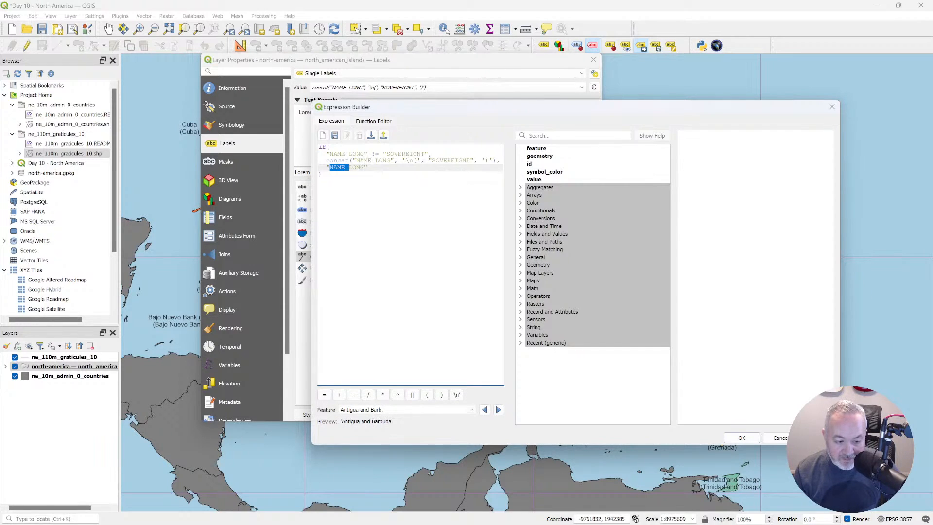
pyautogui.click(497, 410)
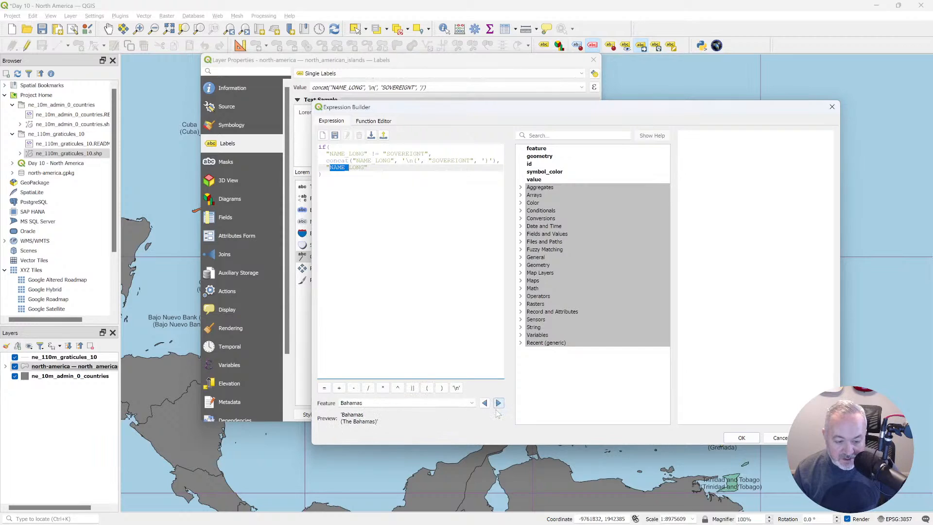
pyautogui.click(498, 403)
pyautogui.click(484, 403)
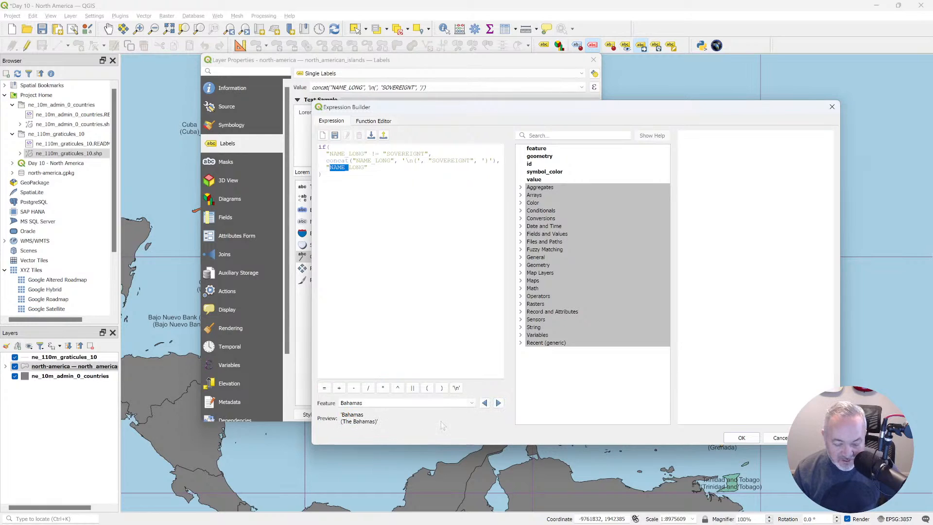
pyautogui.click(498, 403)
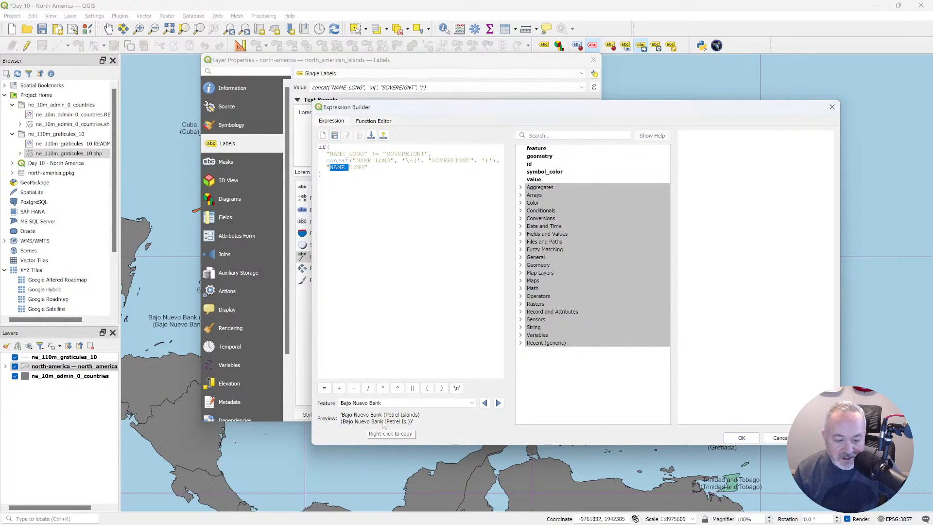
# Try comparing NAME instead of NAME_LONG with SOVEREIGNT in the condition, then restore NAME_LONG.
pyautogui.click(365, 154)
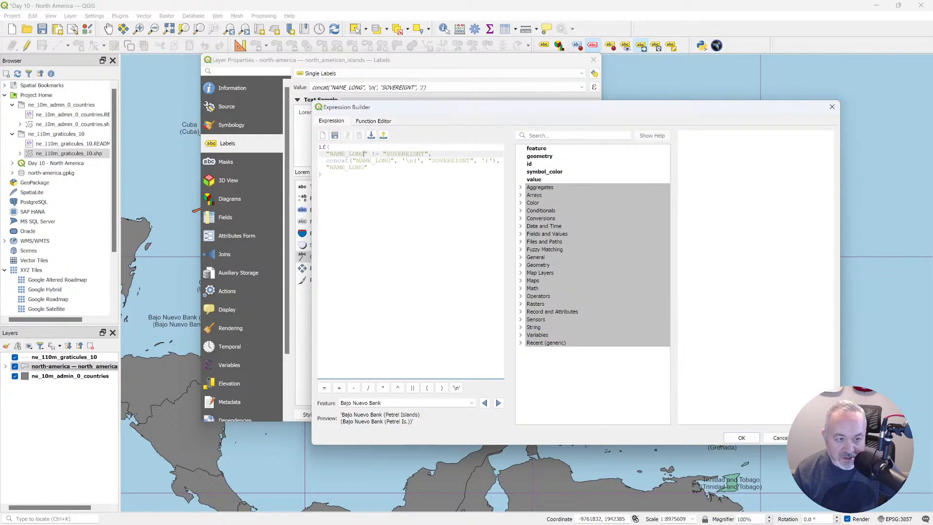
pyautogui.press('BackSpace')
pyautogui.press('BackSpace')
pyautogui.press('BackSpace')
pyautogui.press('BackSpace')
pyautogui.press('BackSpace')
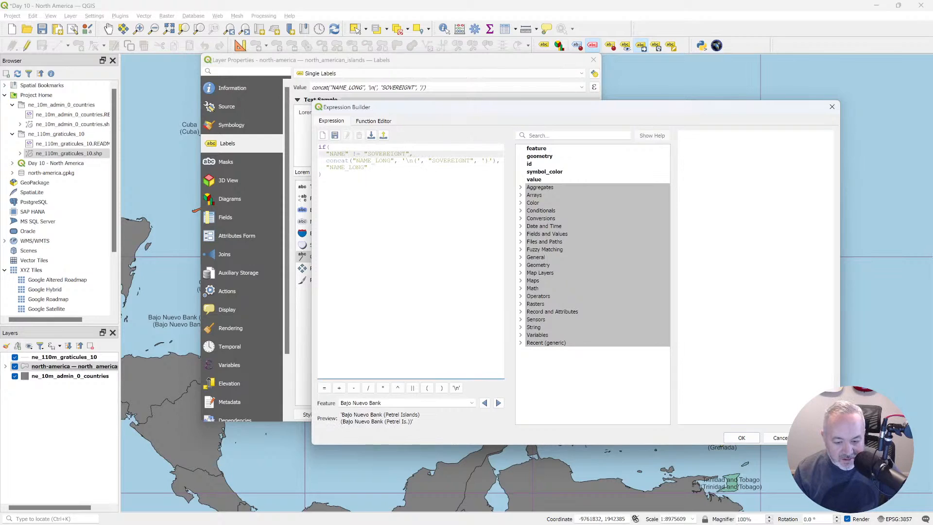
pyautogui.write('_LONG')
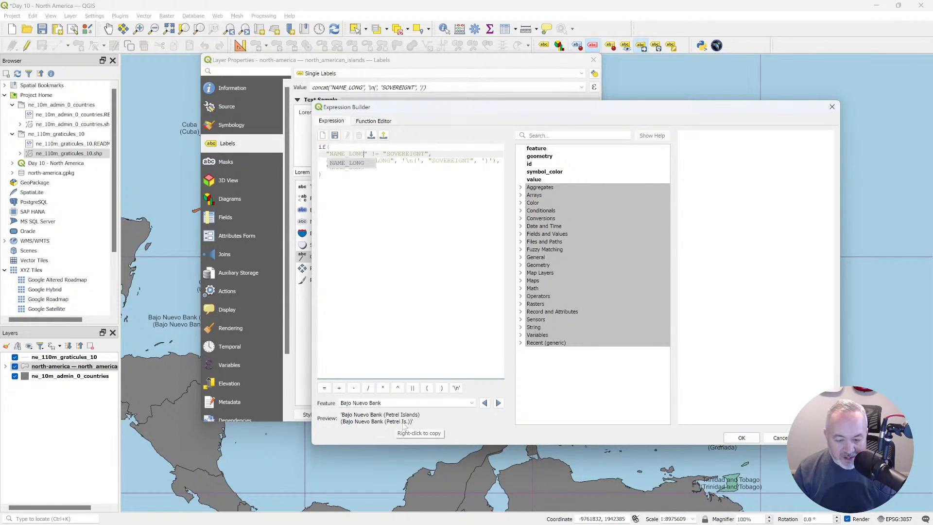
# Try using NAME instead of NAME_LONG inside the concat, then put NAME_LONG back.
pyautogui.click(322, 174)
pyautogui.click(391, 161)
pyautogui.press('BackSpace')
pyautogui.press('BackSpace')
pyautogui.press('BackSpace')
pyautogui.press('BackSpace')
pyautogui.press('BackSpace')
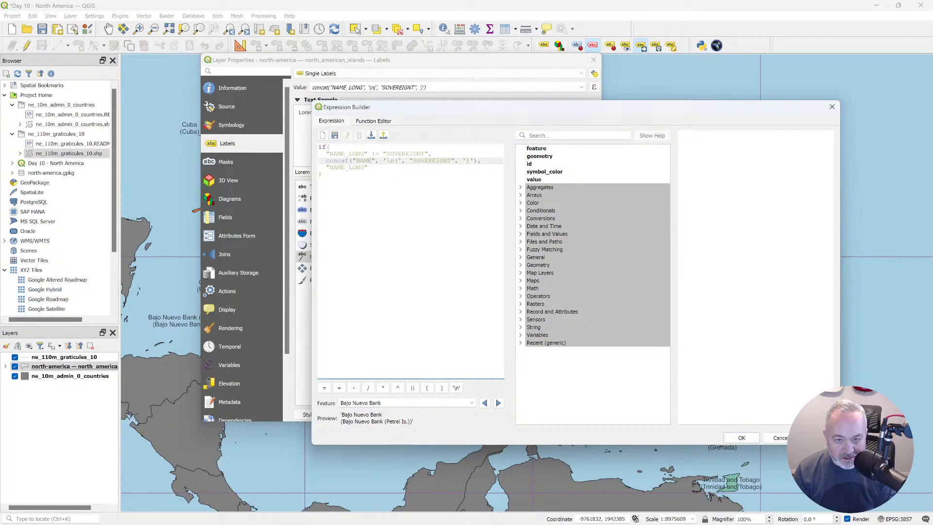
pyautogui.write('_LONG')
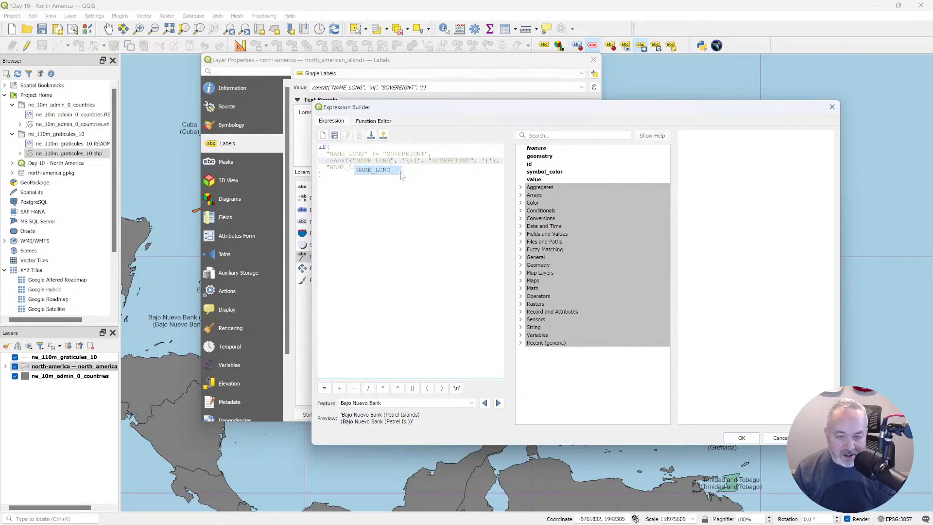
pyautogui.press('Escape')
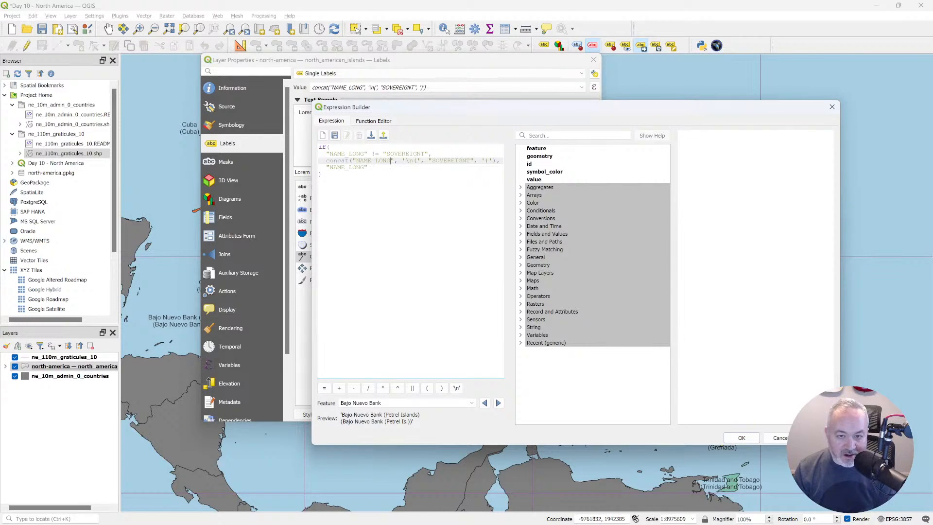
# Preview the conditional expression on the following feature and apply it to the layer's labels.
pyautogui.click(498, 404)
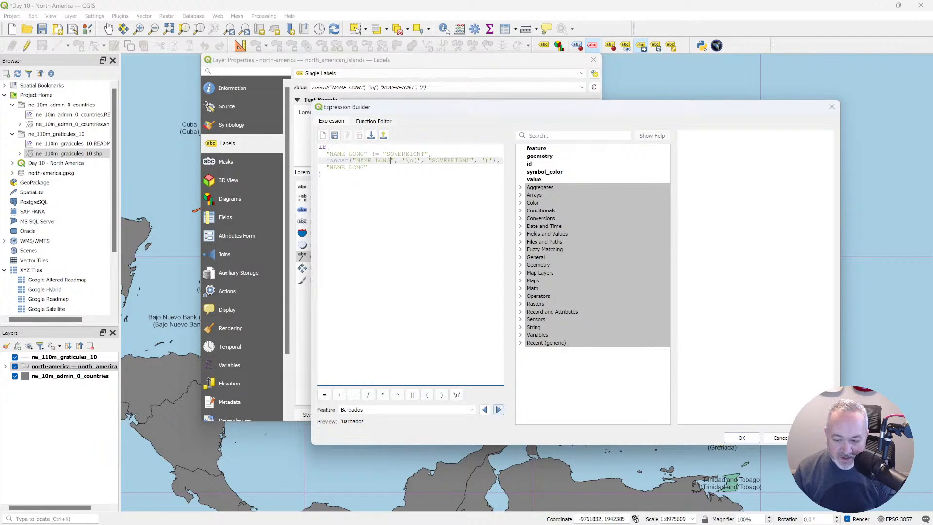
pyautogui.click(742, 437)
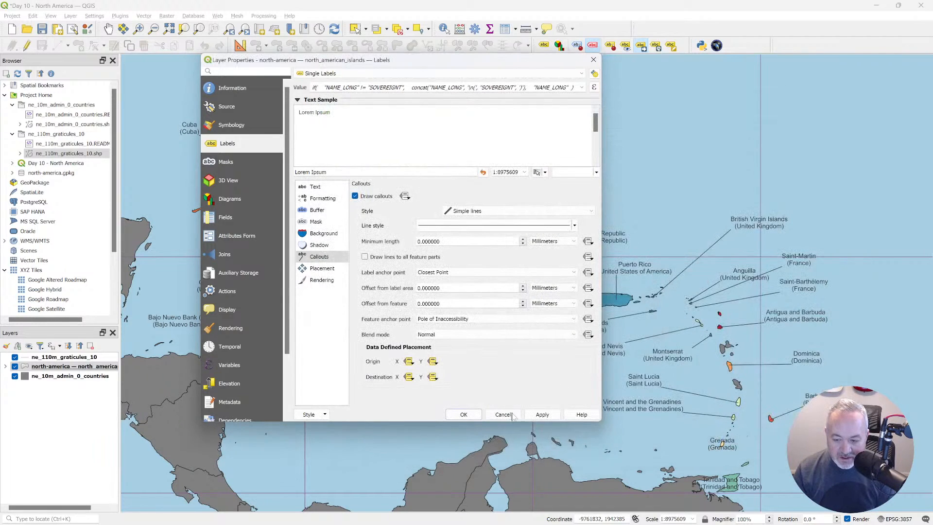
pyautogui.click(464, 414)
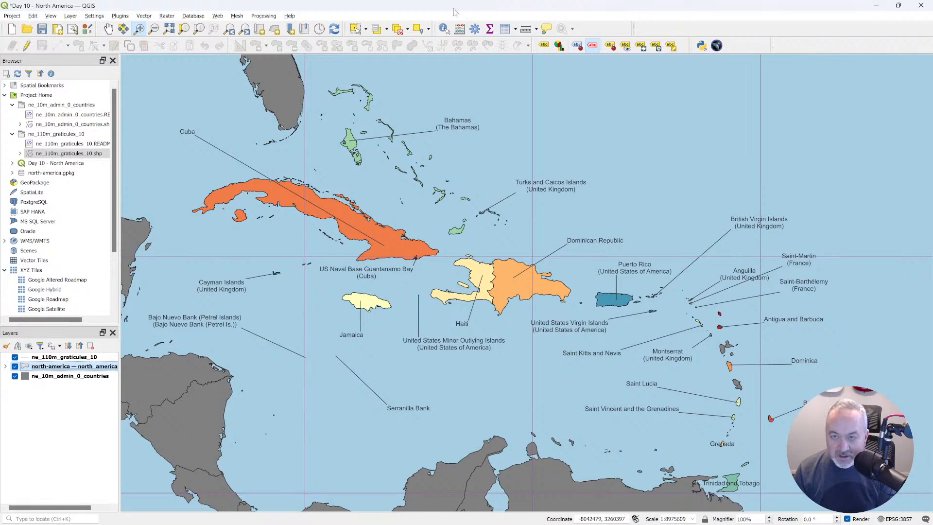
# Move the Trinidad and Tobago and Grenada labels east of their islands into open water with the Move Label tool.
pyautogui.click(637, 46)
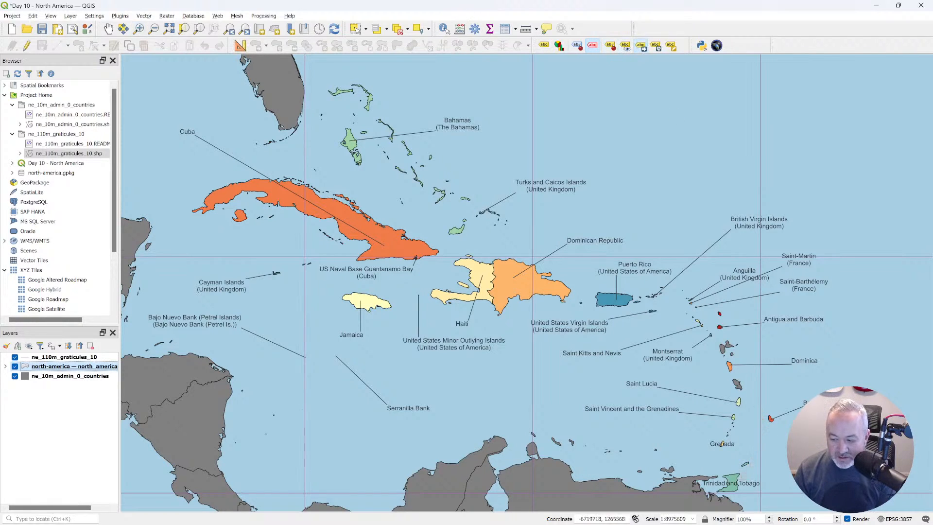
pyautogui.moveTo(760, 468); pyautogui.dragTo(783, 465)
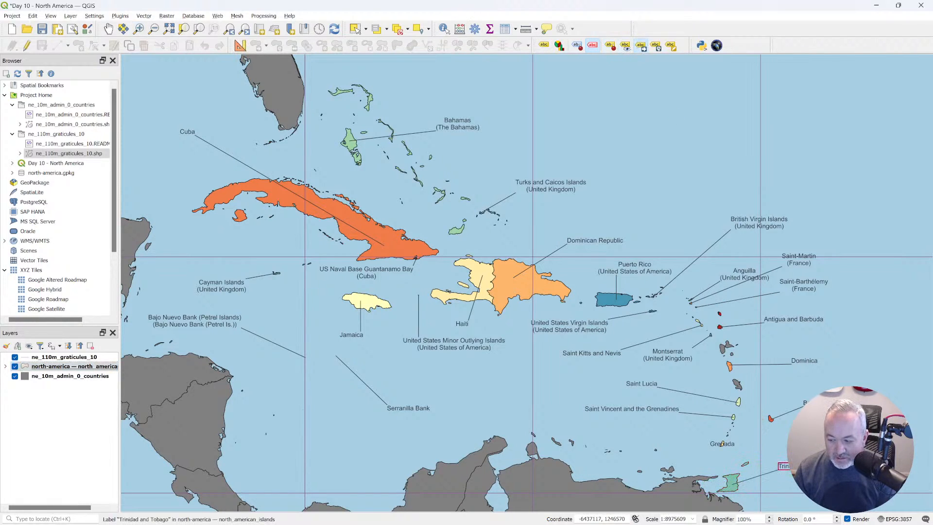
pyautogui.moveTo(722, 444); pyautogui.dragTo(779, 442)
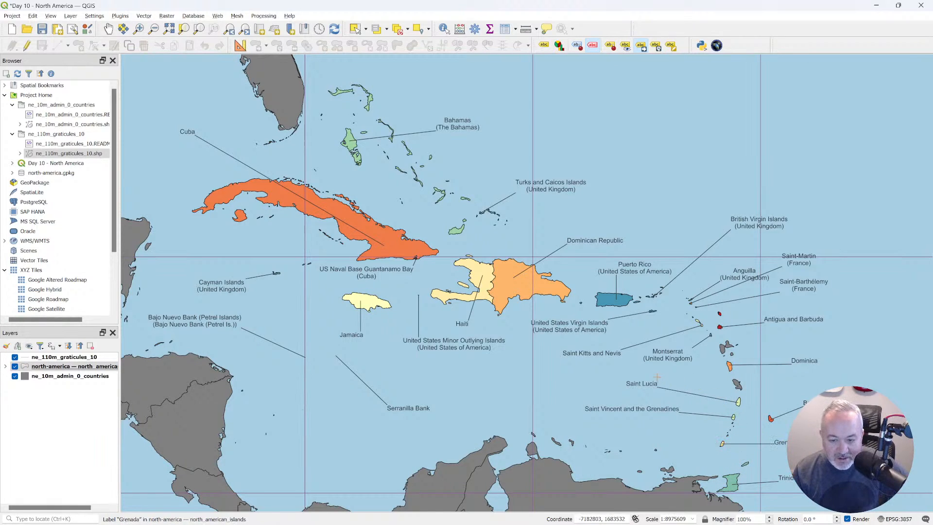
# Move the Cayman Islands label level with its islands and the Bajo Nuevo Bank label southeast, closer to its feature.
pyautogui.click(592, 45)
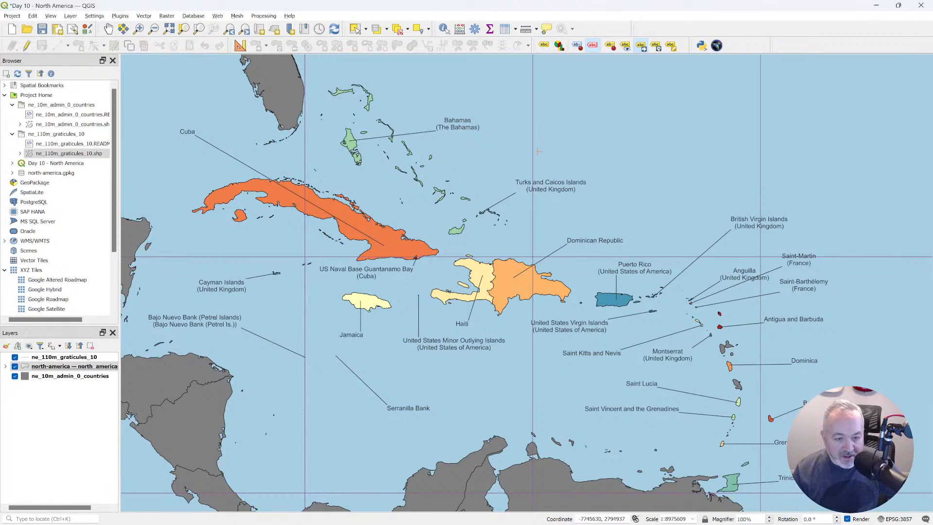
pyautogui.click(229, 285)
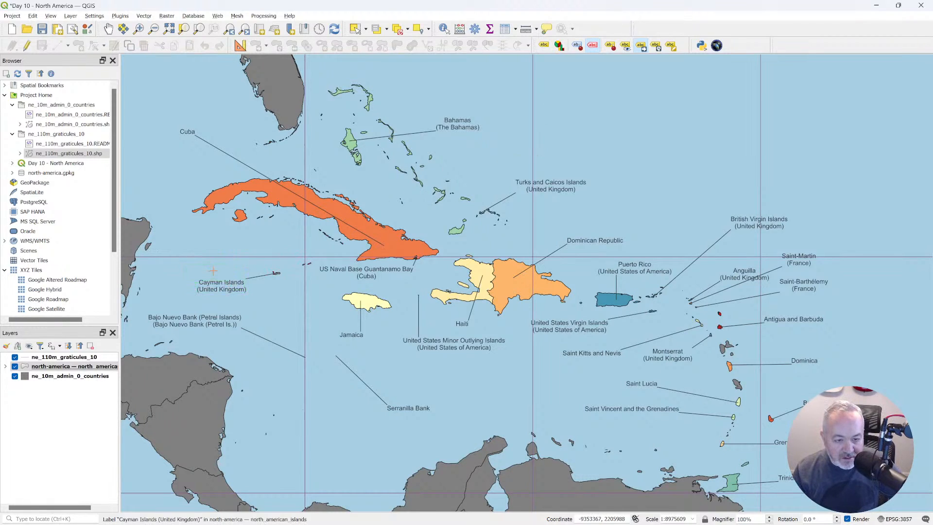
pyautogui.click(211, 271)
pyautogui.click(217, 313)
pyautogui.click(259, 333)
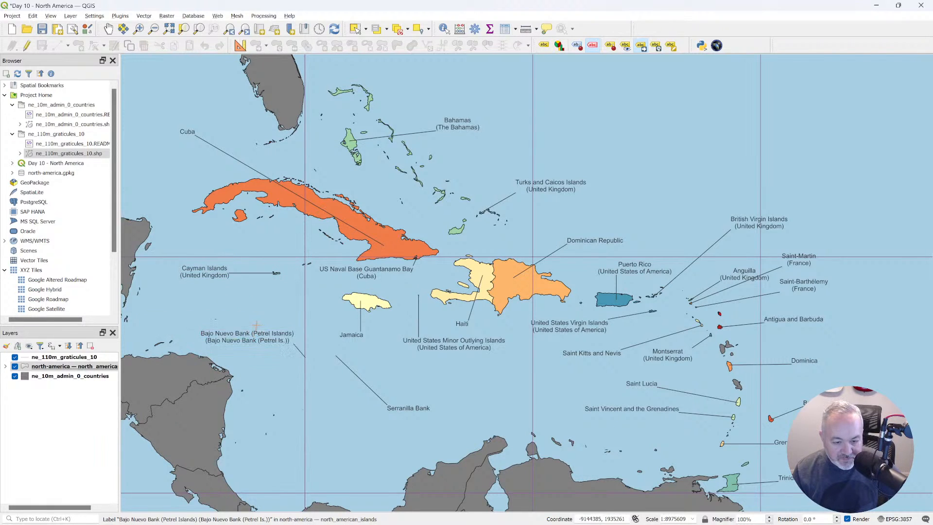
# Switch to the Natural Earth download page in the browser, download the 15-degree graticules, and return to QGIS.
pyautogui.hotkey('alt', 'Tab')
pyautogui.hotkey('alt', 'Tab')
pyautogui.hotkey('alt', 'Tab')
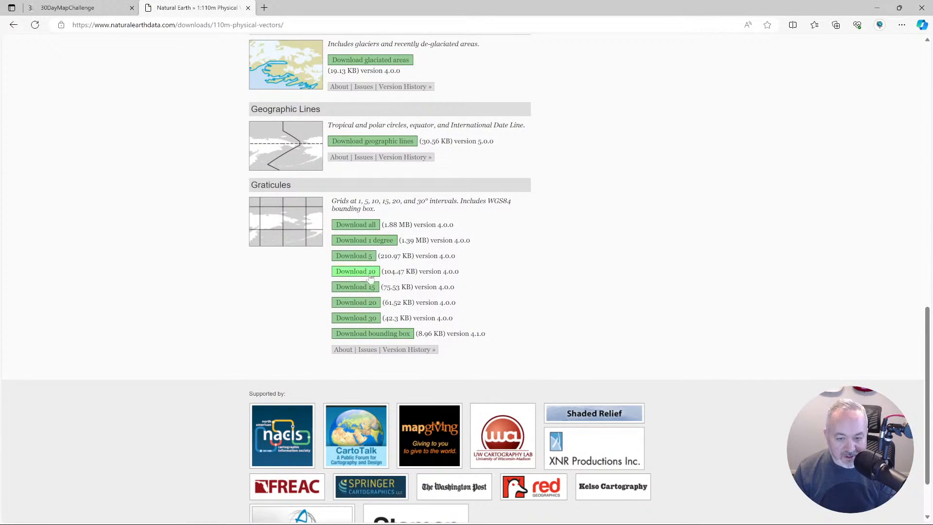
pyautogui.click(360, 288)
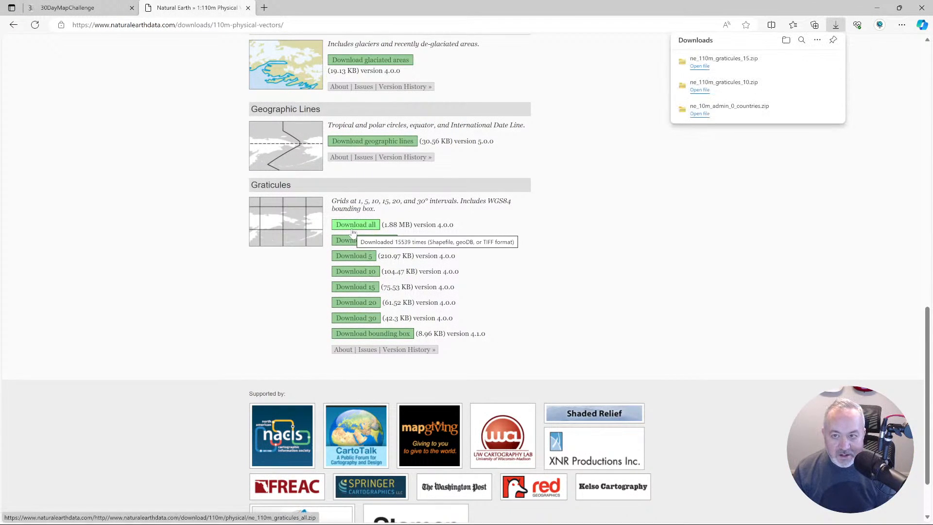
pyautogui.hotkey('alt', 'Tab')
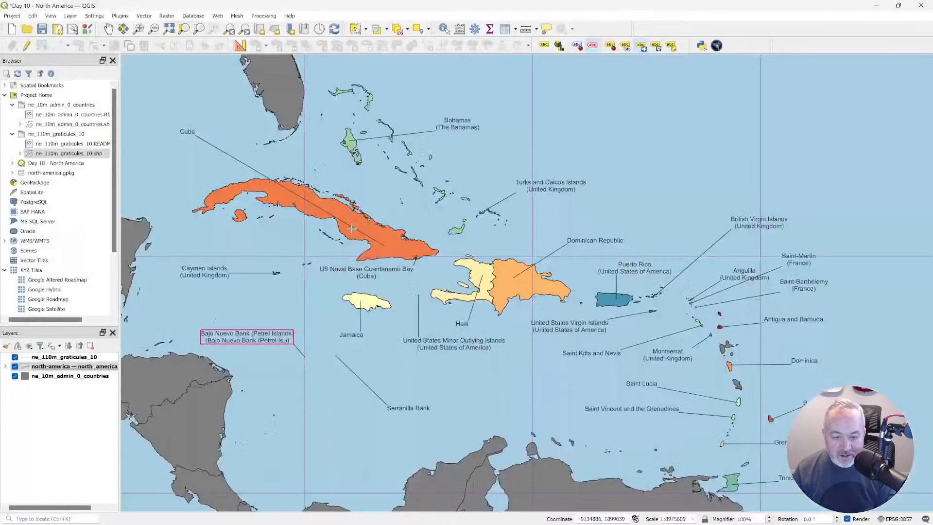
# Set the symbol opacity of the ne_110m_graticules_10 layer to 50% and apply it.
pyautogui.click(82, 360)
pyautogui.rightClick(80, 362)
pyautogui.click(60, 362)
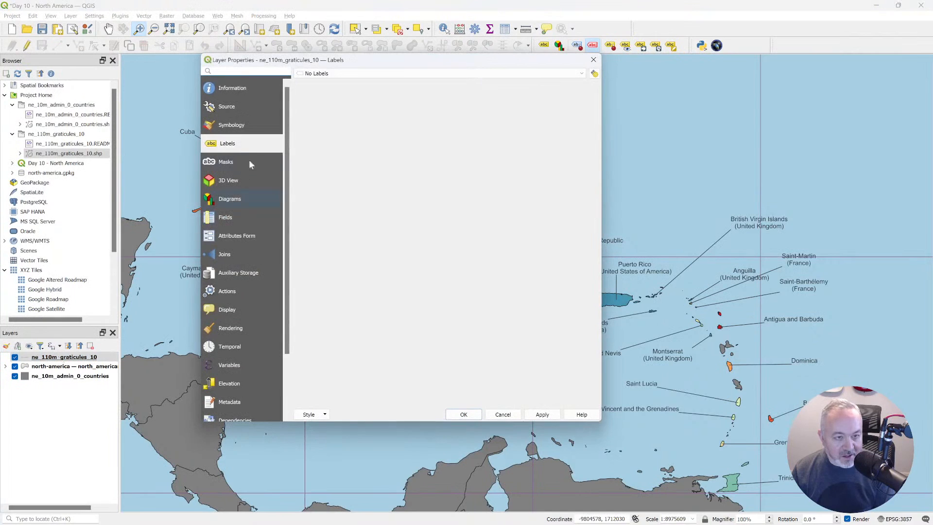
pyautogui.click(243, 126)
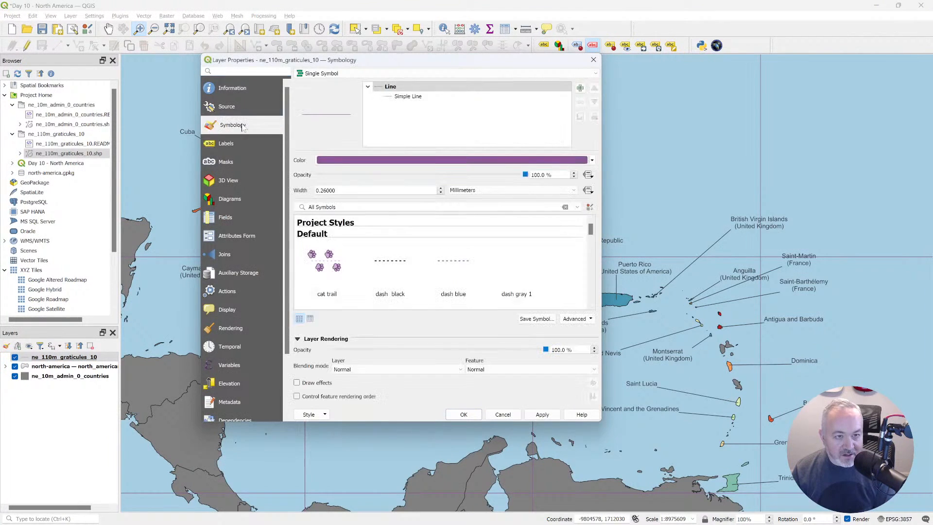
pyautogui.moveTo(399, 62); pyautogui.dragTo(517, 63)
pyautogui.moveTo(679, 176); pyautogui.dragTo(648, 176)
pyautogui.write('50')
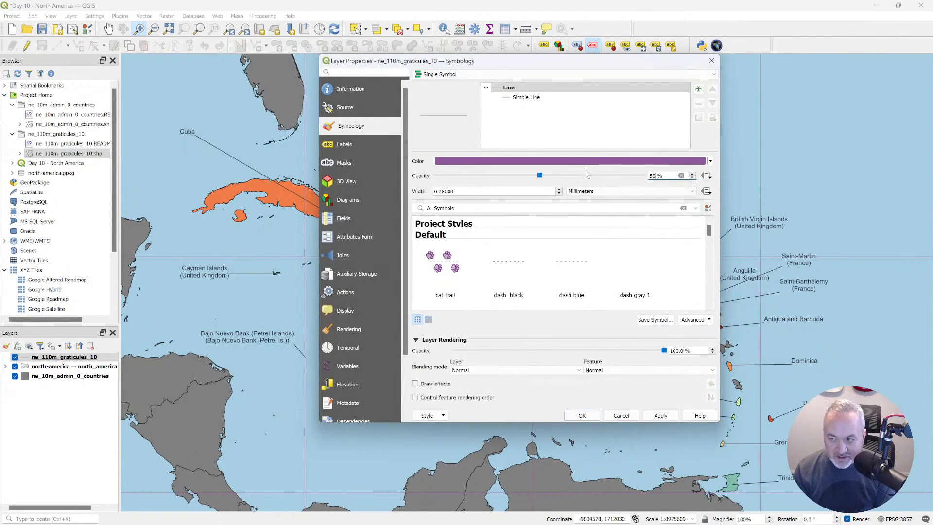
pyautogui.click(653, 419)
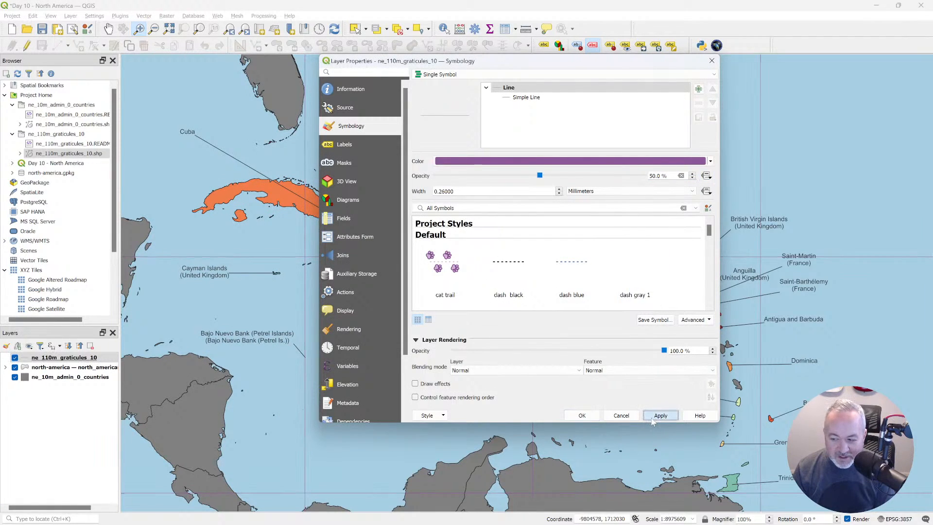
pyautogui.click(581, 415)
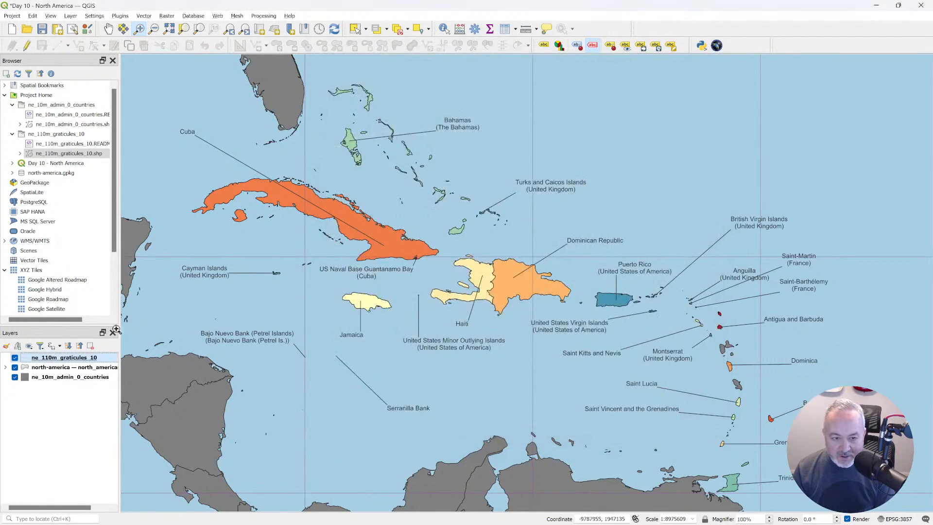
# Change the line color of the ne_110m_graticules_10 layer to black (#000000).
pyautogui.doubleClick(71, 359)
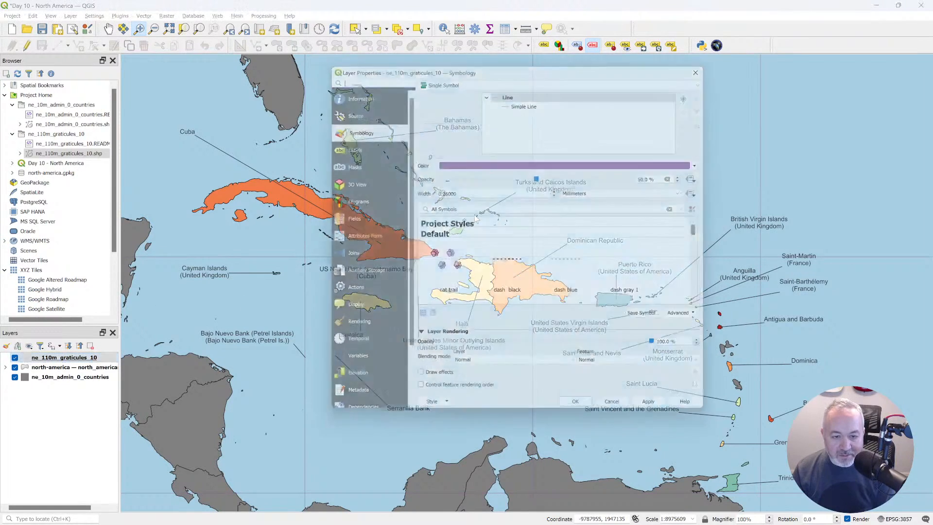
pyautogui.click(541, 161)
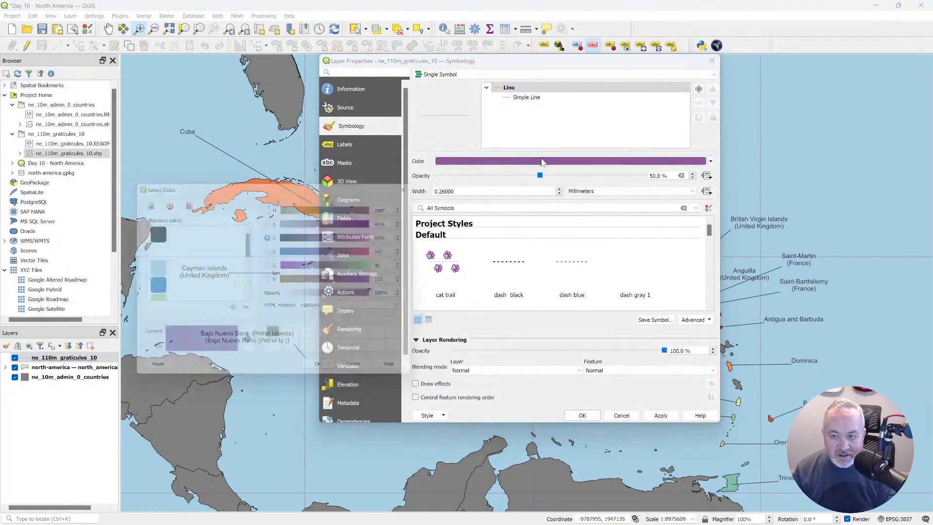
pyautogui.click(145, 234)
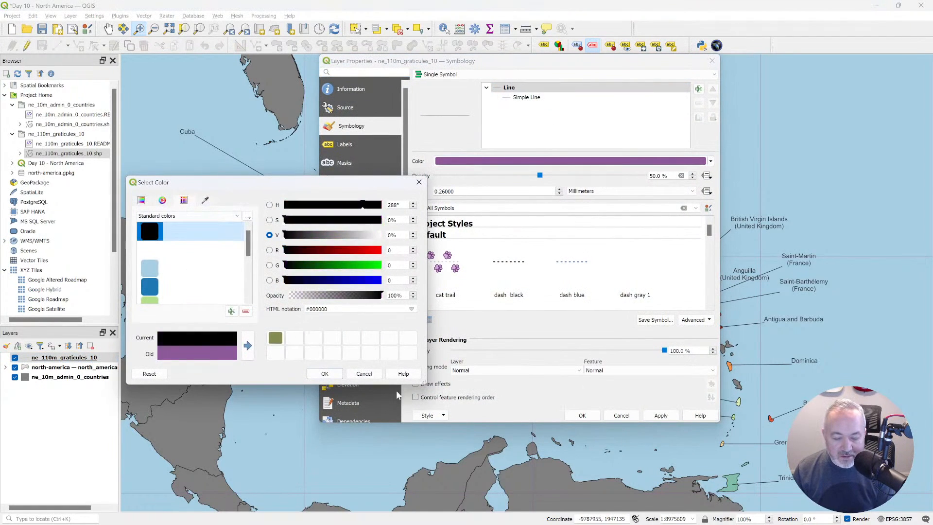
pyautogui.click(324, 373)
pyautogui.click(583, 415)
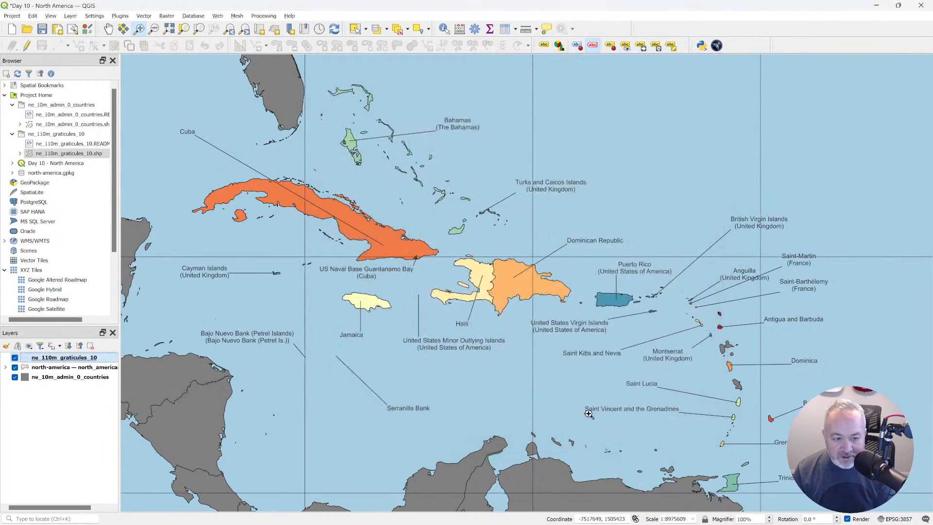
# Set the symbol opacity of the ne_110m_graticules_10 layer to 25%.
pyautogui.doubleClick(74, 357)
pyautogui.moveTo(670, 176); pyautogui.dragTo(620, 175)
pyautogui.write('25')
pyautogui.click(582, 415)
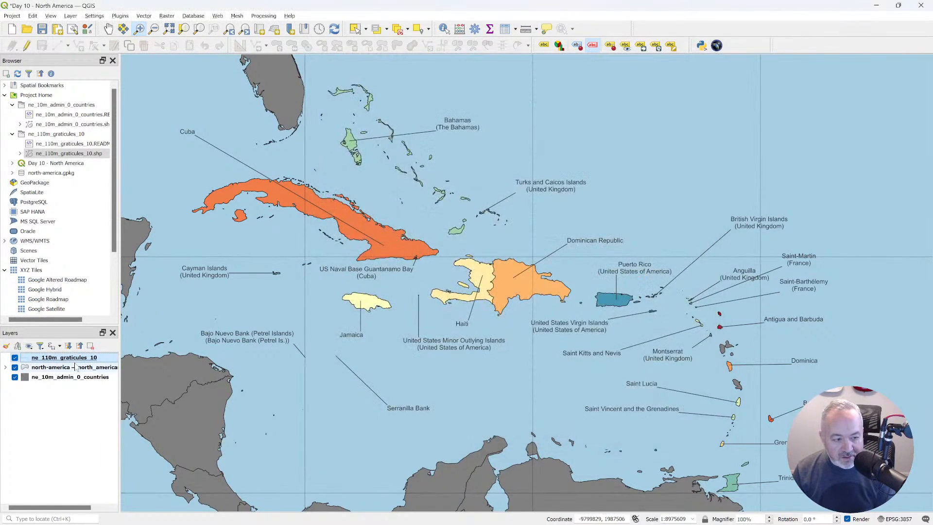
# Try placing the ne_110m_graticules_10 layer beneath the islands and countries layers, and return it to the top of the layer order.
pyautogui.moveTo(80, 358); pyautogui.dragTo(71, 371)
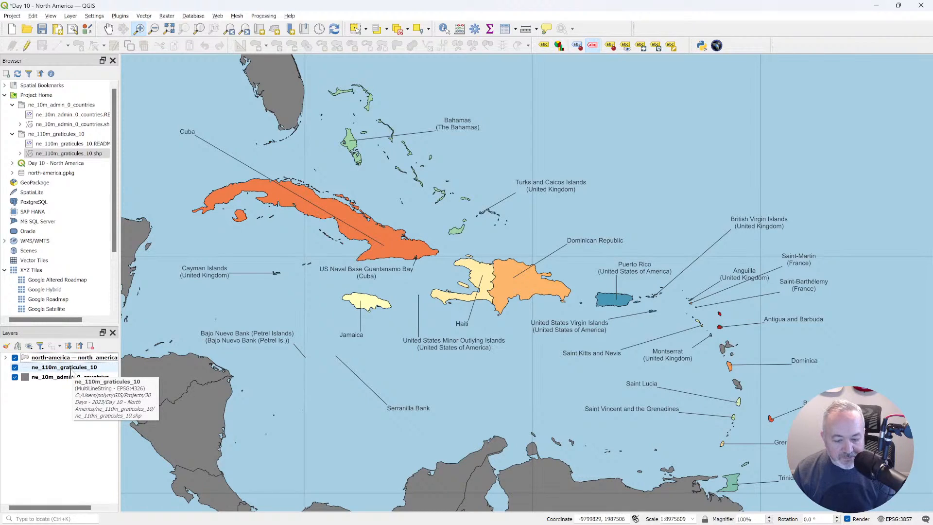
pyautogui.moveTo(71, 372); pyautogui.dragTo(63, 382)
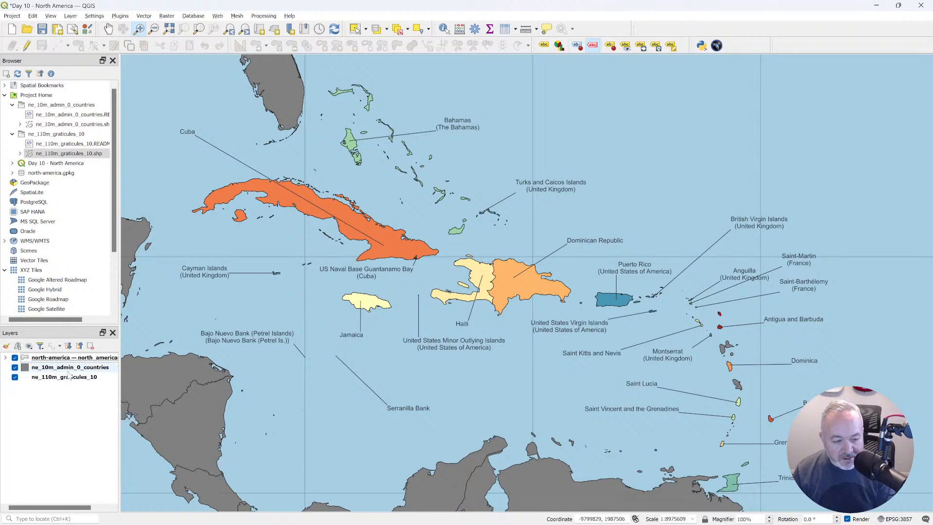
pyautogui.moveTo(73, 378); pyautogui.dragTo(77, 359)
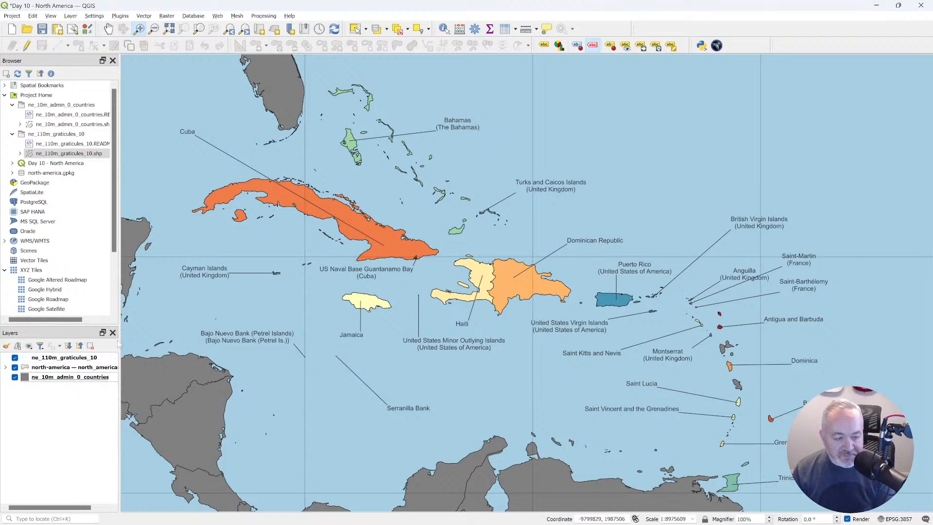
# Switch to File Explorer and extract the ne_110m_graticules_15 archive within the Downloads folder.
pyautogui.hotkey('alt', 'Tab')
pyautogui.hotkey('alt', 'Tab')
pyautogui.hotkey('alt', 'Tab')
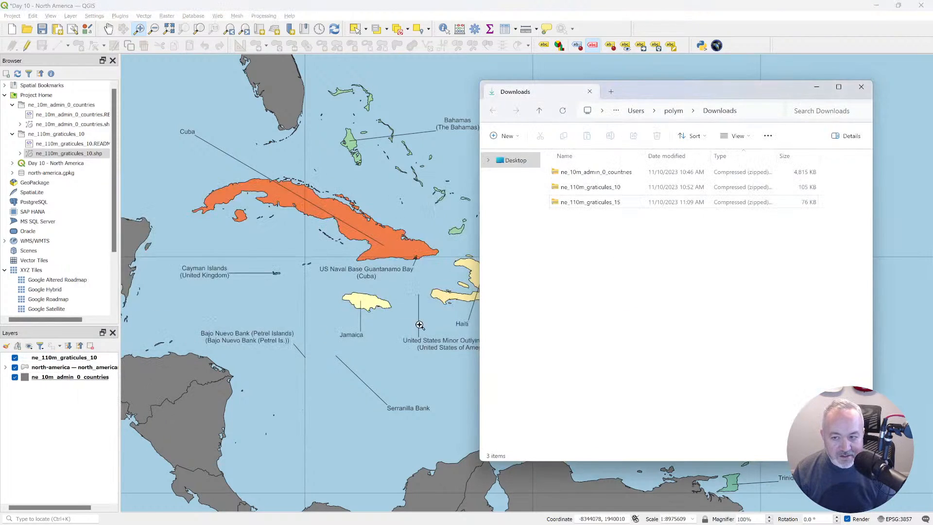
pyautogui.hotkey('alt', 'Tab')
pyautogui.hotkey('alt', 'Tab')
pyautogui.hotkey('alt', 'Tab')
pyautogui.click(602, 202)
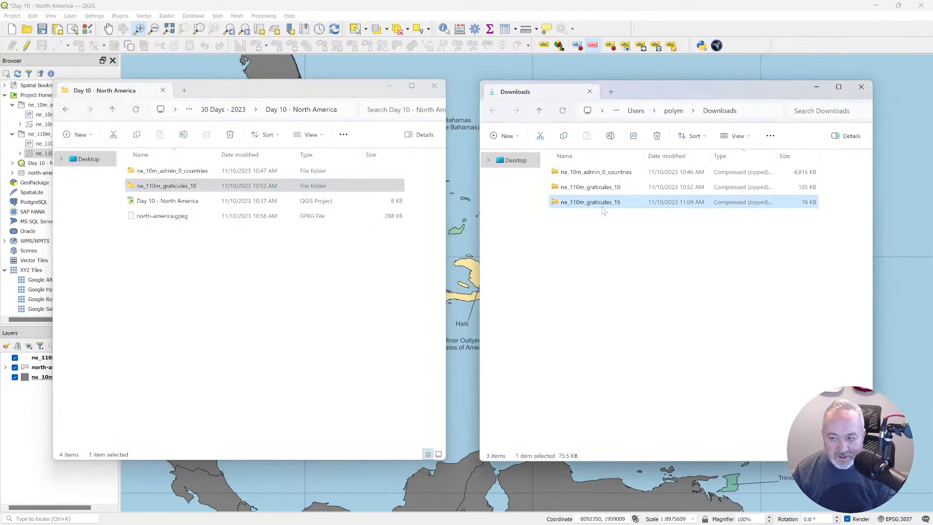
pyautogui.rightClick(602, 208)
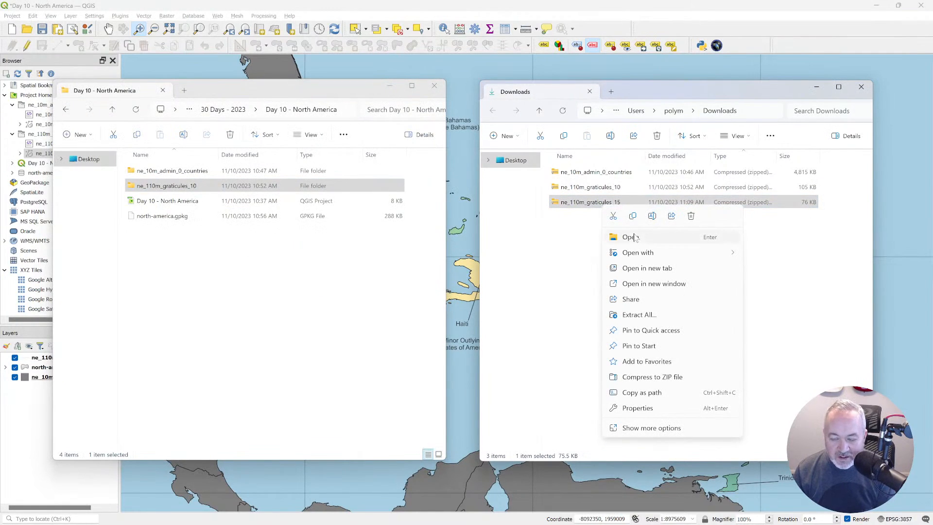
pyautogui.click(639, 314)
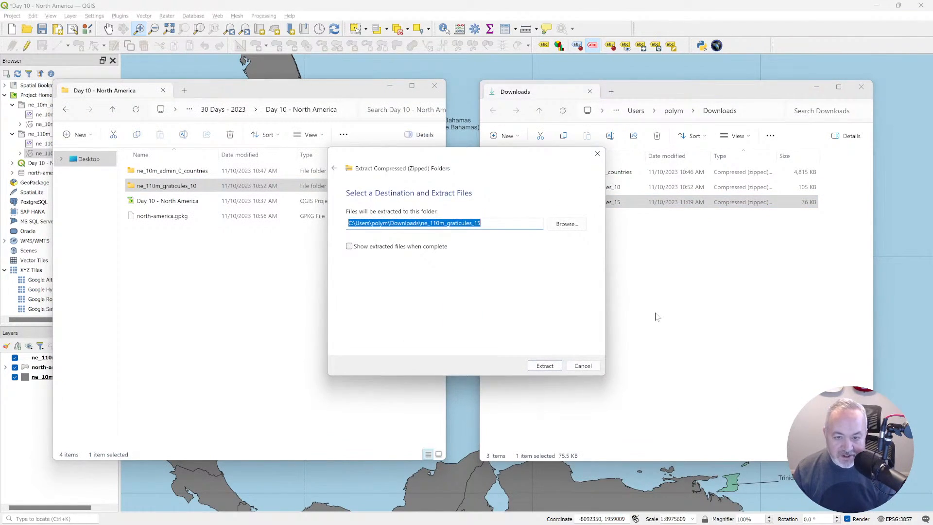
pyautogui.click(544, 366)
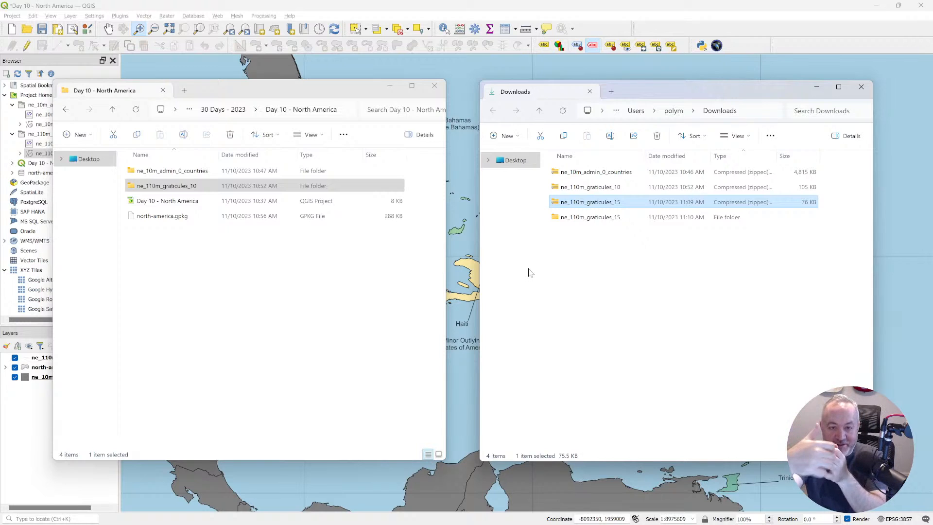
# Move the extracted ne_110m_graticules_15 folder into the Day 10 - North America project folder and return to QGIS.
pyautogui.moveTo(572, 221); pyautogui.dragTo(260, 277)
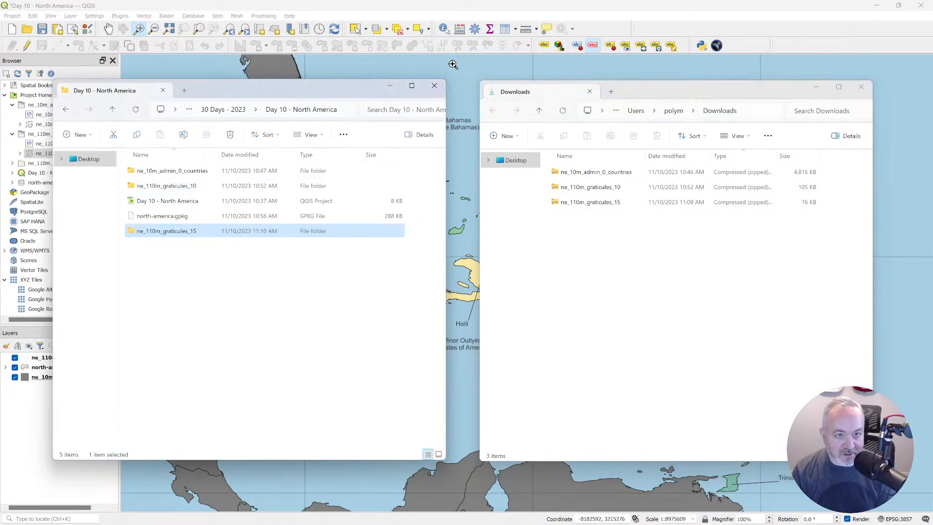
pyautogui.hotkey('alt', 'Tab')
pyautogui.hotkey('alt', 'Tab')
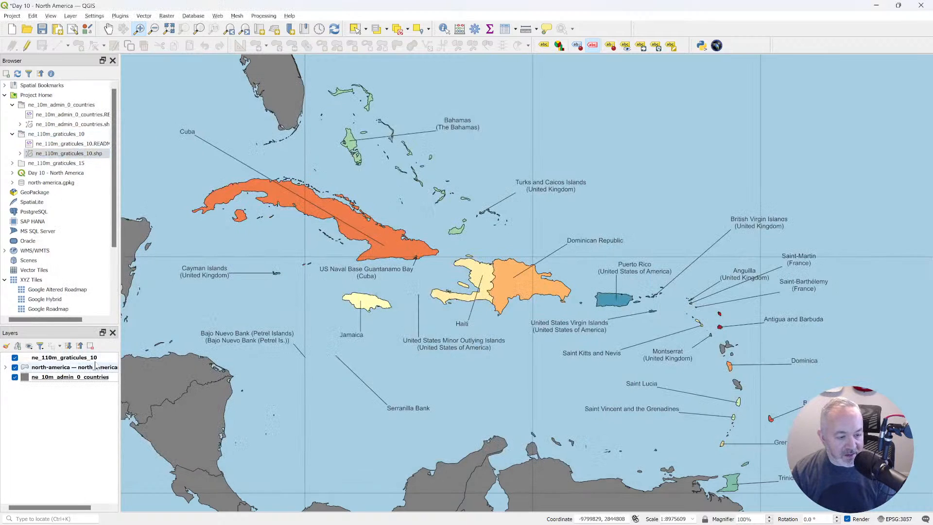
# Add ne_110m_graticules_15.shp from the project home to the map and place it at the top of the layer order.
pyautogui.doubleClick(67, 163)
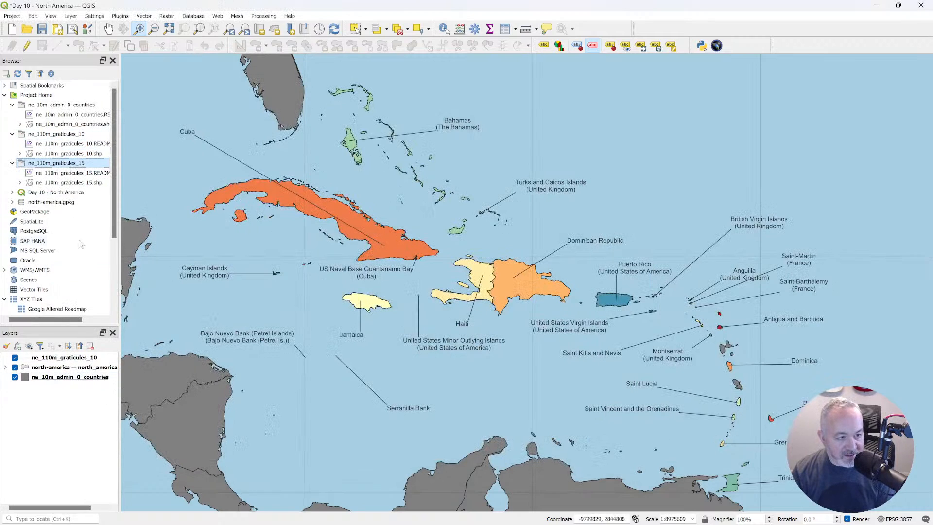
pyautogui.doubleClick(69, 182)
pyautogui.moveTo(72, 376); pyautogui.dragTo(77, 357)
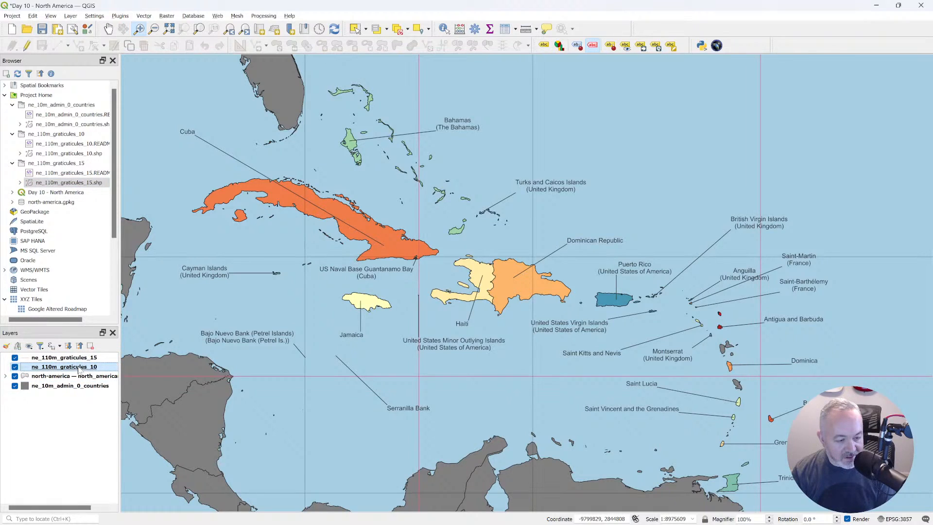
# Copy all style categories from ne_110m_graticules_10 to ne_110m_graticules_15 and hide the 10-degree graticules layer.
pyautogui.rightClick(79, 369)
pyautogui.moveTo(125, 342)
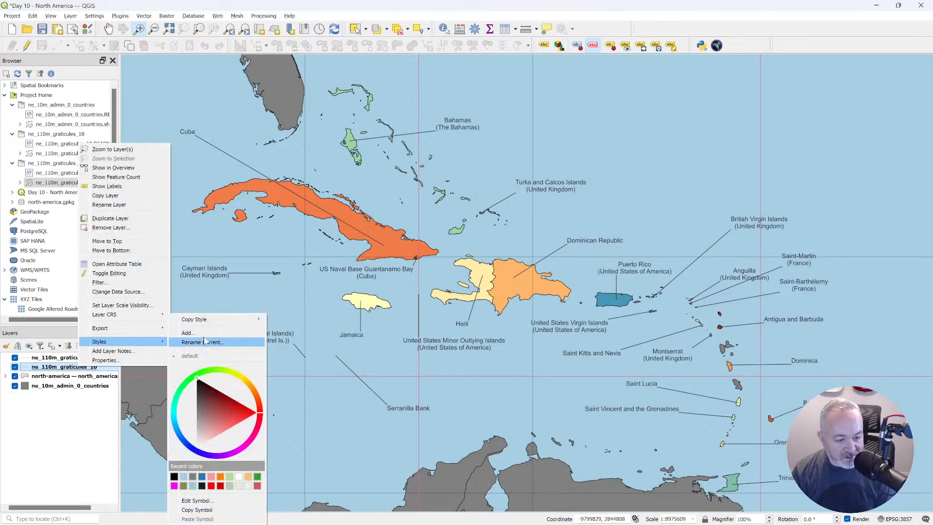
pyautogui.moveTo(215, 321)
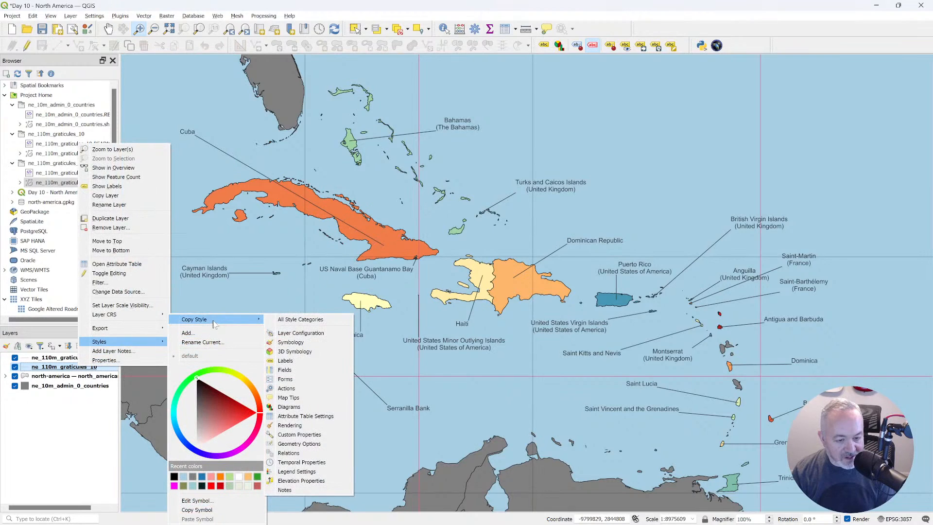
pyautogui.click(291, 321)
pyautogui.click(81, 358)
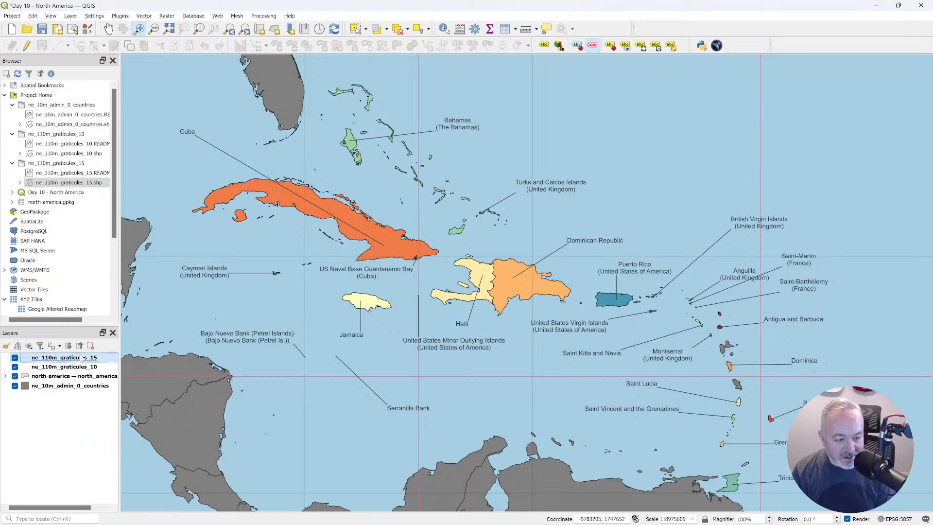
pyautogui.rightClick(79, 360)
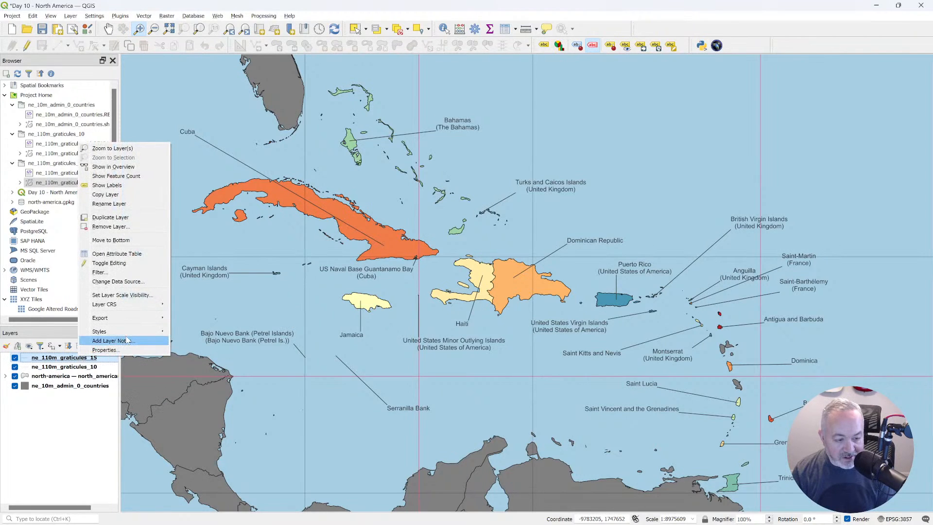
pyautogui.moveTo(131, 332)
pyautogui.moveTo(204, 319)
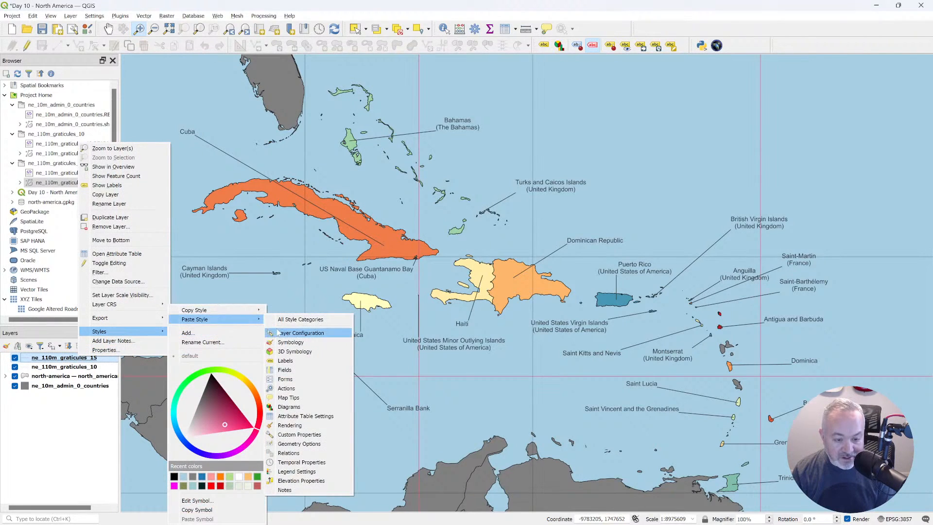
pyautogui.click(292, 320)
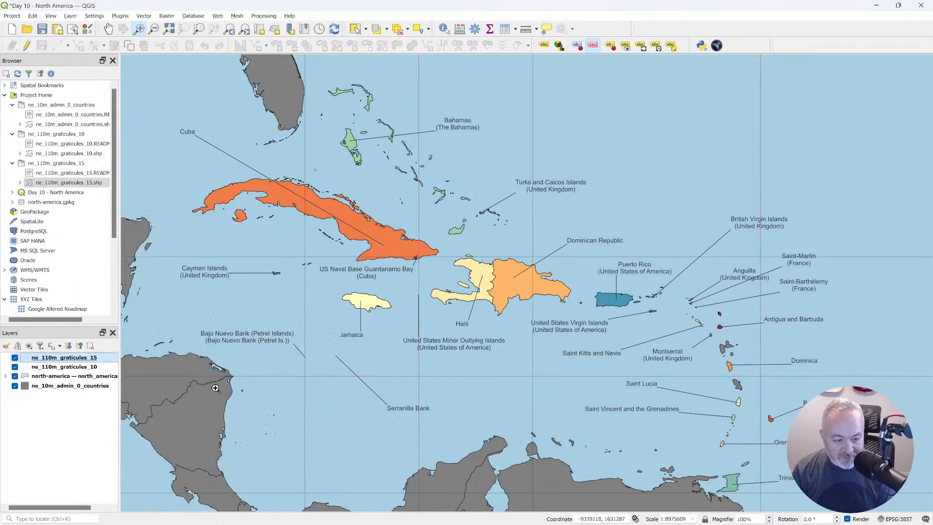
pyautogui.click(15, 367)
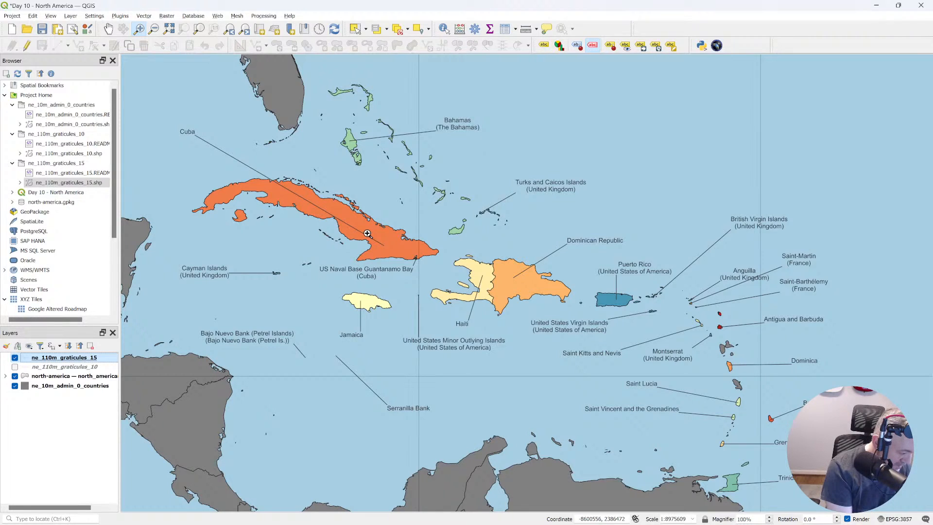
pyautogui.hotkey('alt', 'Tab')
pyautogui.hotkey('alt', 'Tab')
pyautogui.hotkey('alt', 'Tab')
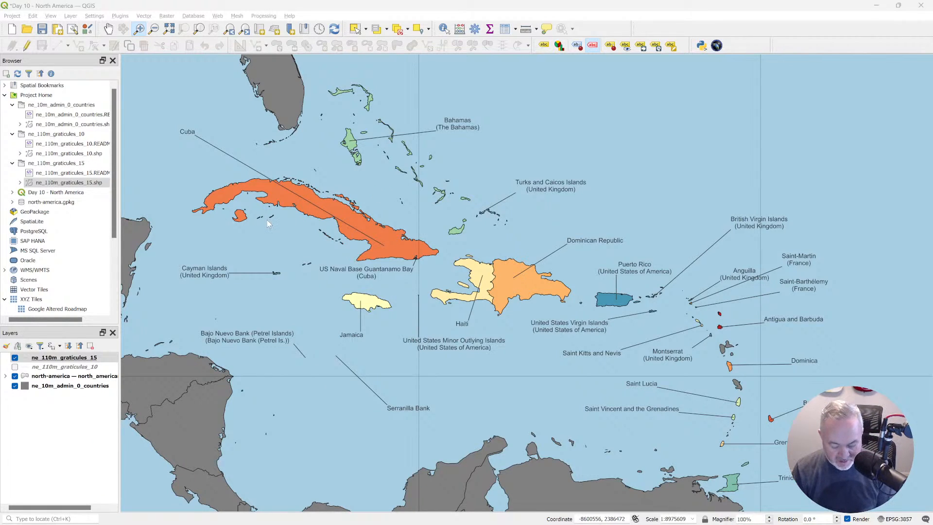
pyautogui.hotkey('alt', 'Tab')
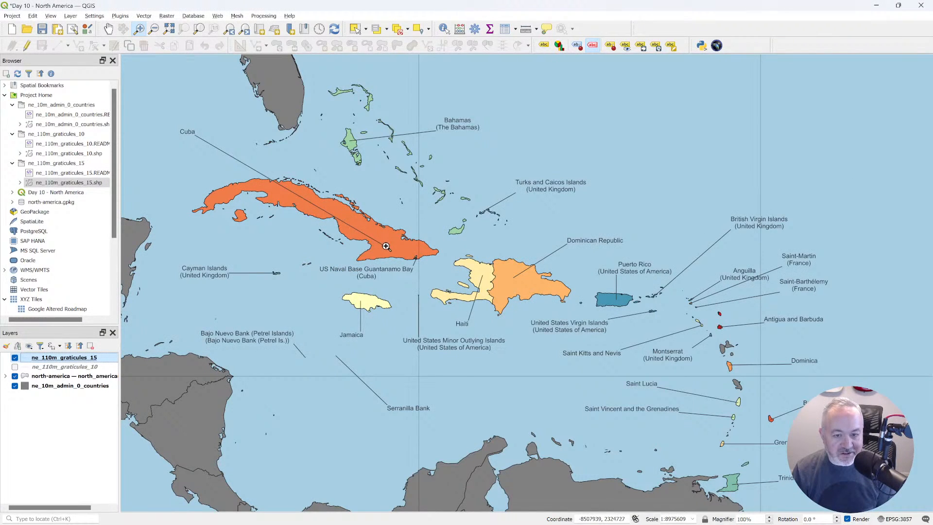
# Move the island end of Cuba's callout line to the western part of the island with the Move Label tool.
pyautogui.click(641, 45)
pyautogui.click(383, 245)
pyautogui.click(281, 191)
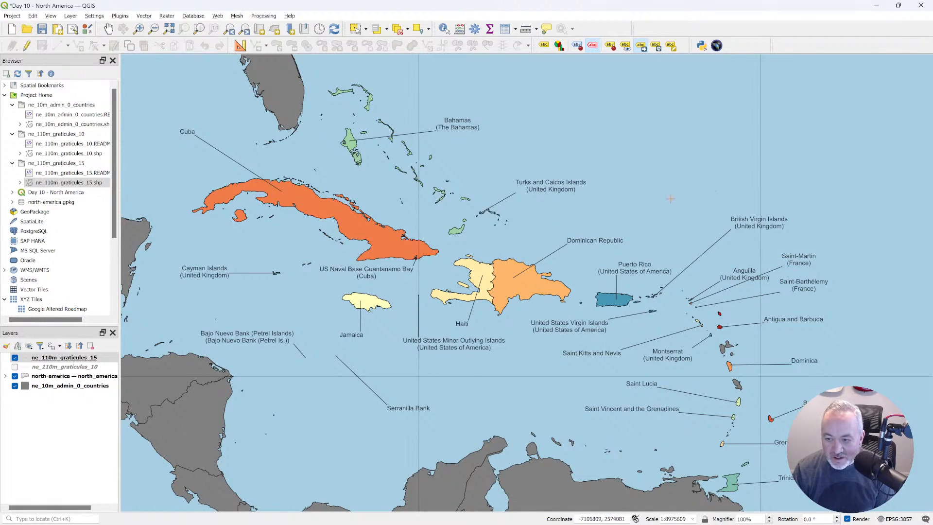
# Move the Dominican Republic label west above its territory and the Puerto Rico label slightly northwest of its island.
pyautogui.click(574, 236)
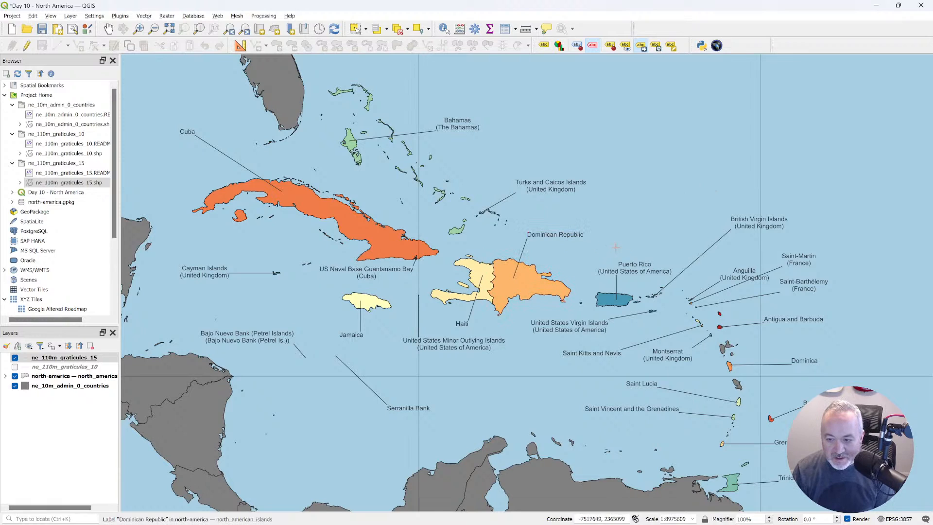
pyautogui.click(640, 264)
pyautogui.click(610, 259)
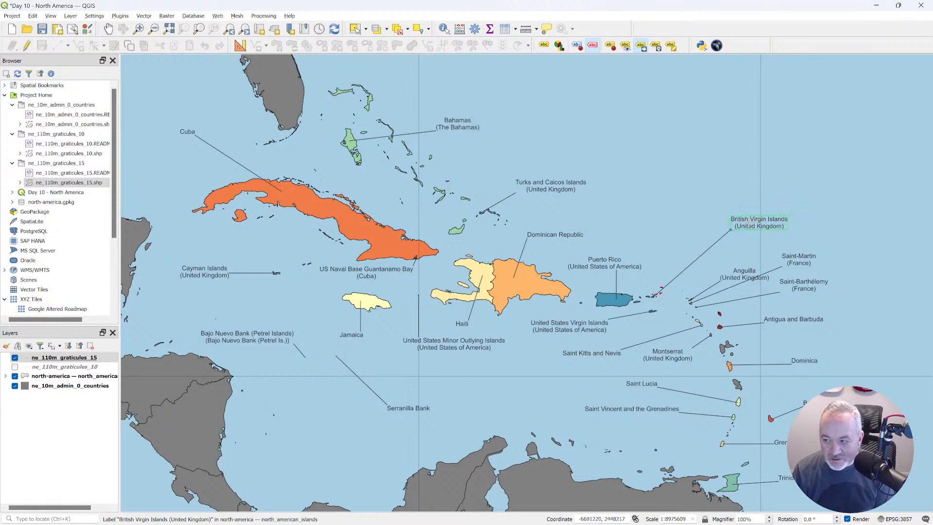
# Move the British Virgin Islands label west so that it sits almost directly north of its islands.
pyautogui.click(708, 221)
pyautogui.click(708, 222)
pyautogui.click(692, 209)
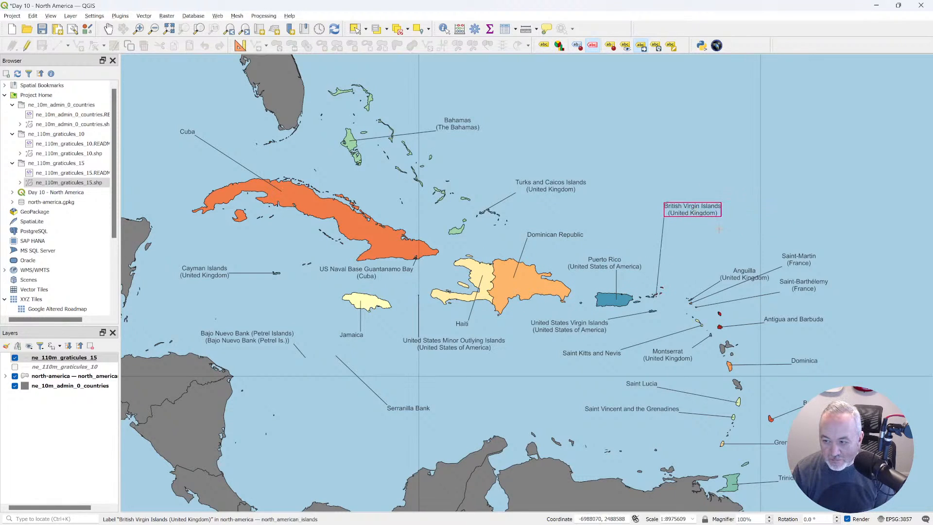
# Move the Anguilla label northwest to sit above its island and the Saint-Martin label slightly northwest.
pyautogui.click(745, 269)
pyautogui.click(711, 235)
pyautogui.click(809, 259)
pyautogui.click(782, 252)
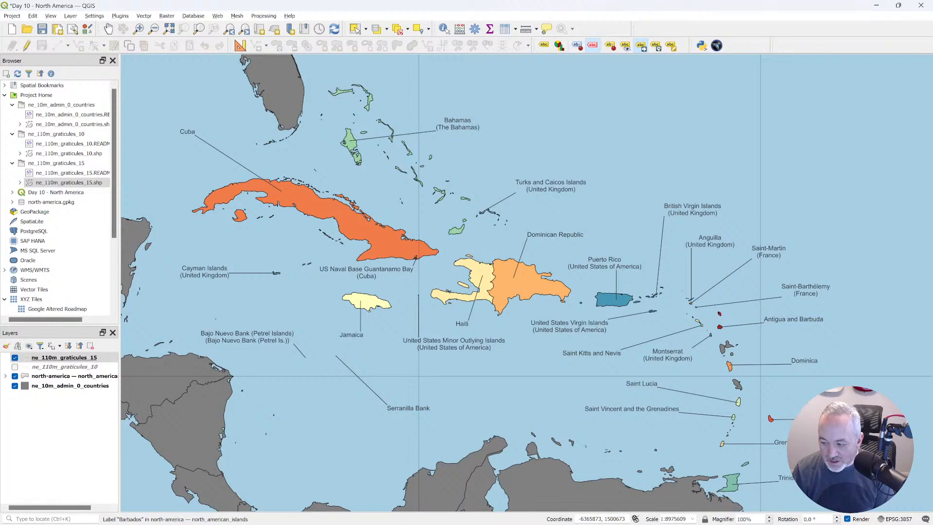
# Shift the Grenada label slightly north of its current position, keeping it east of the island.
pyautogui.click(792, 442)
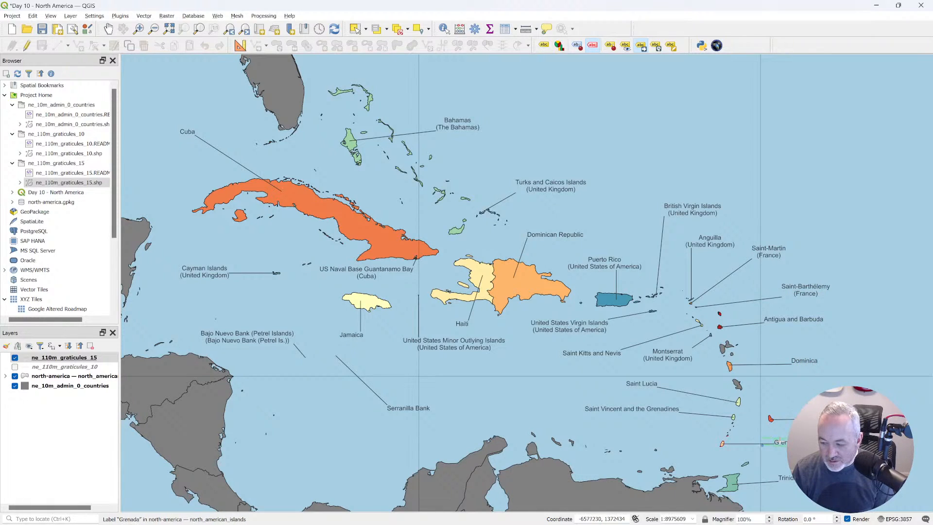
pyautogui.click(773, 440)
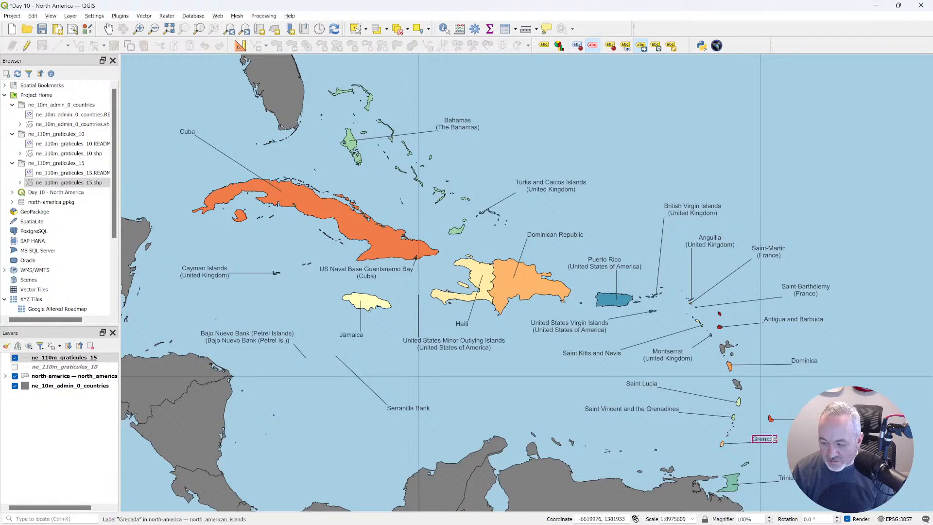
pyautogui.click(793, 437)
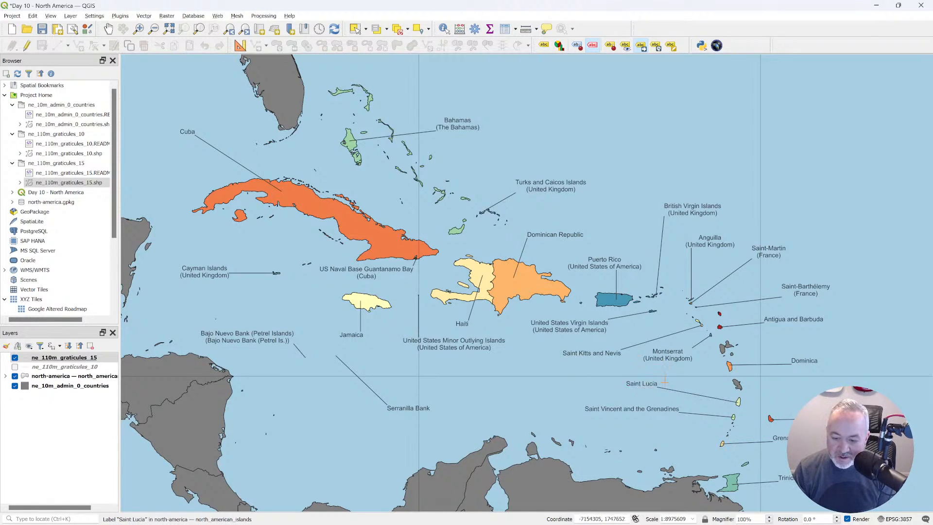
# Move the Saint Lucia and Saint Vincent and the Grenadines labels slightly southeast, closer to their islands.
pyautogui.click(656, 387)
pyautogui.click(679, 390)
pyautogui.click(631, 409)
pyautogui.click(658, 415)
# Move the Serranilla Bank label northwest so that it sits just southeast of the bank with a short callout line.
pyautogui.click(425, 408)
pyautogui.click(377, 402)
pyautogui.click(368, 402)
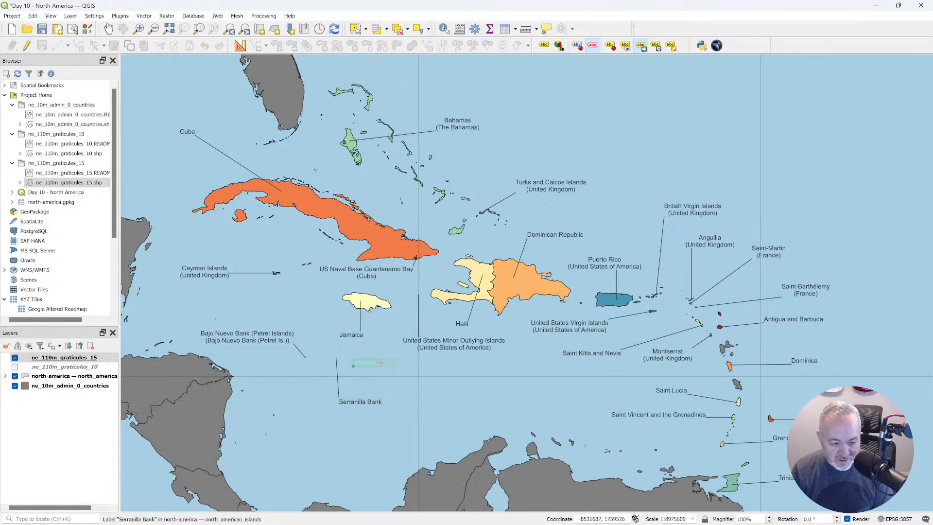
pyautogui.click(384, 366)
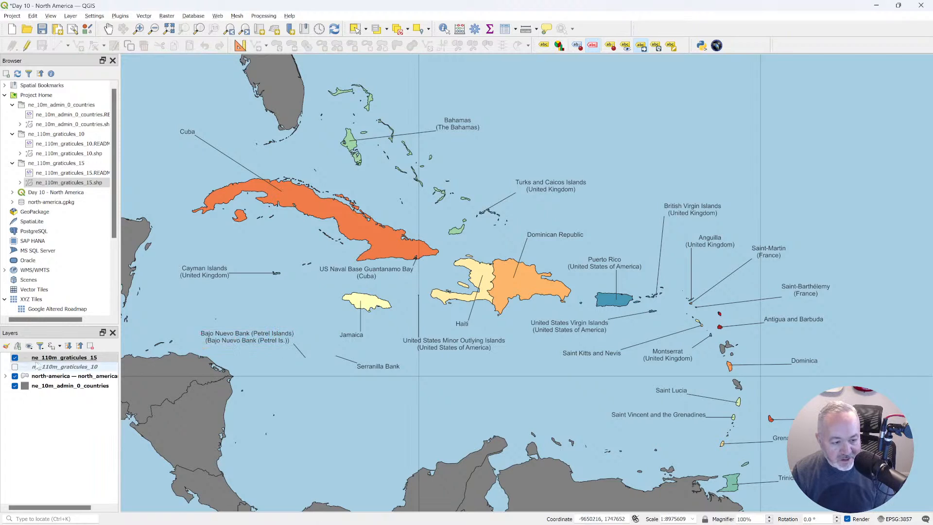
# Open the north_american_islands attribute table, sort it by SOVEREIGNT, and widen the SOVEREIGNT and NAME_LONG columns.
pyautogui.rightClick(77, 358)
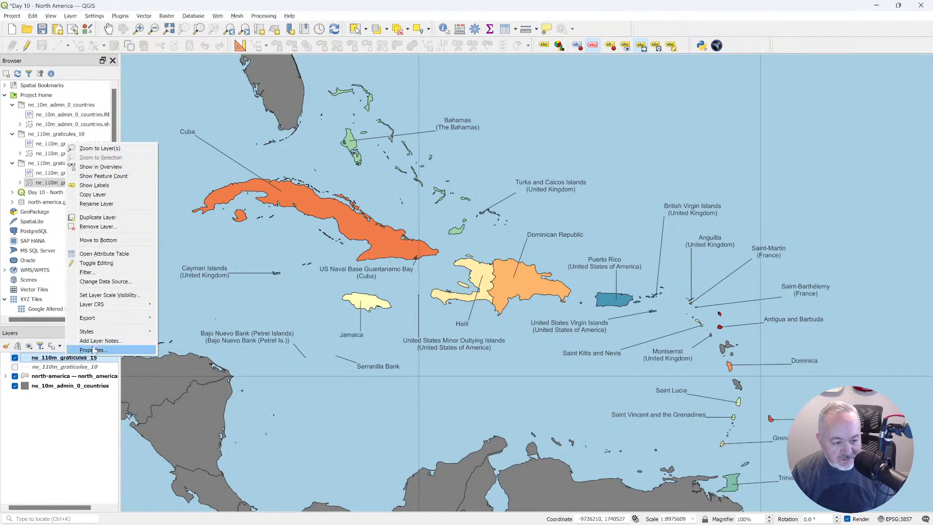
pyautogui.click(82, 371)
pyautogui.rightClick(86, 375)
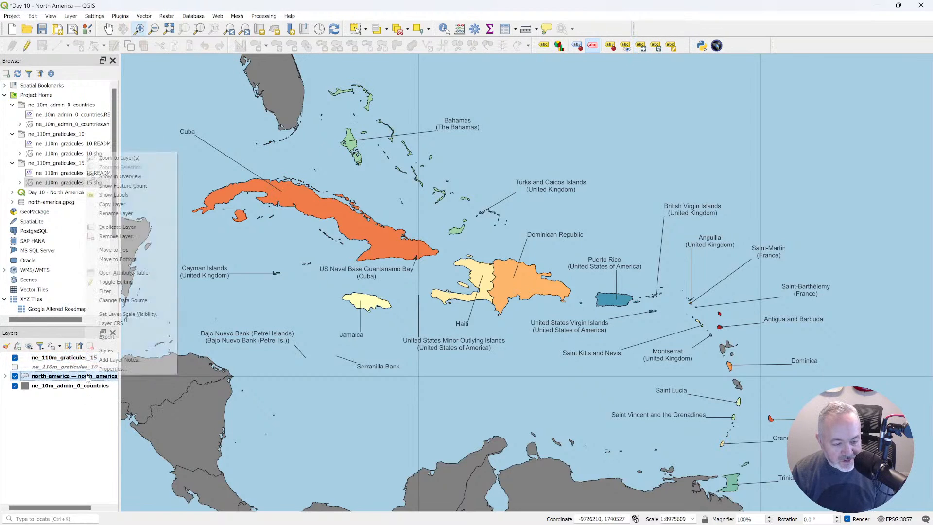
pyautogui.click(131, 273)
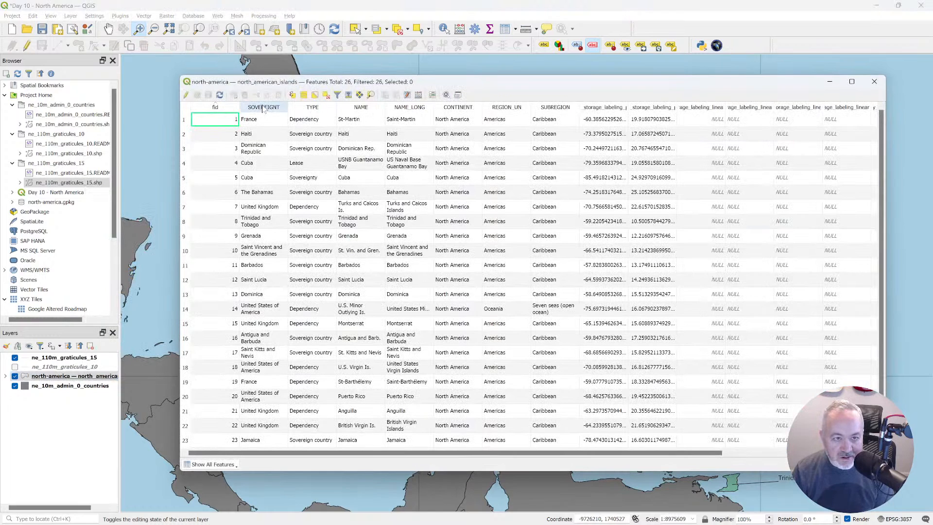
pyautogui.click(262, 106)
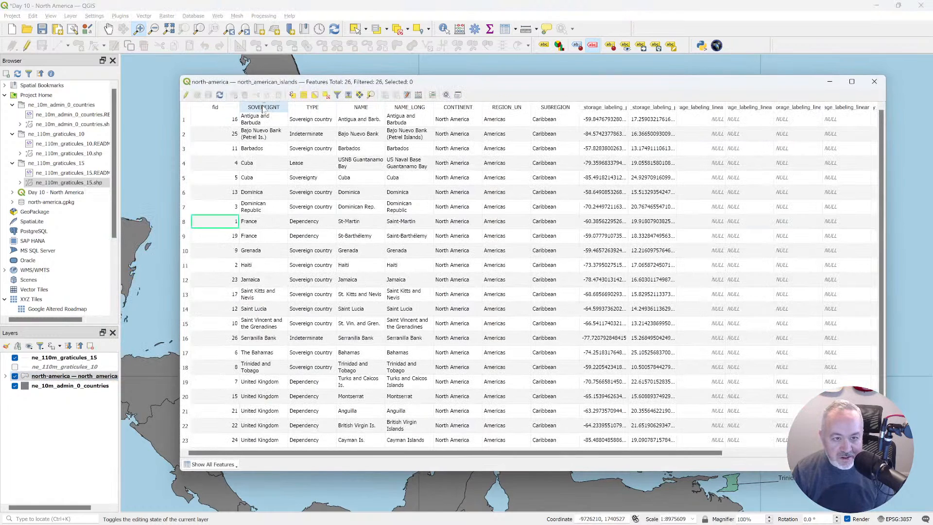
pyautogui.doubleClick(287, 102)
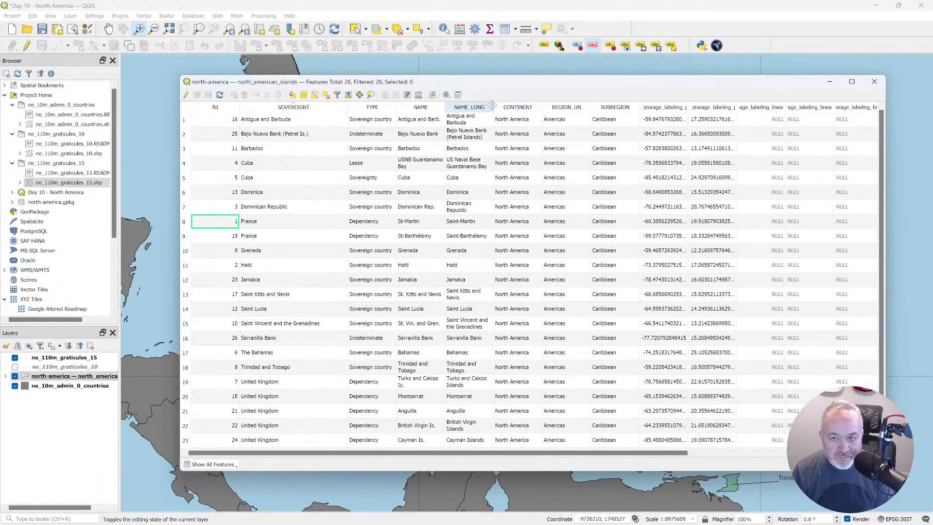
pyautogui.moveTo(493, 107); pyautogui.dragTo(537, 106)
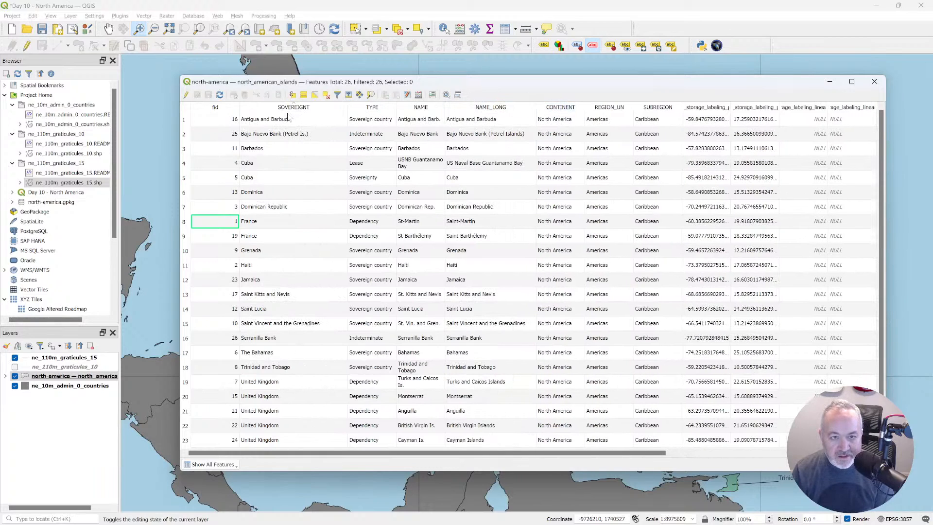
# Change Bajo Nuevo Bank's SOVEREIGNT value to "Bajo Nuevo Bank (Petrel Islands)", ending the edit session and closing the table.
pyautogui.click(280, 136)
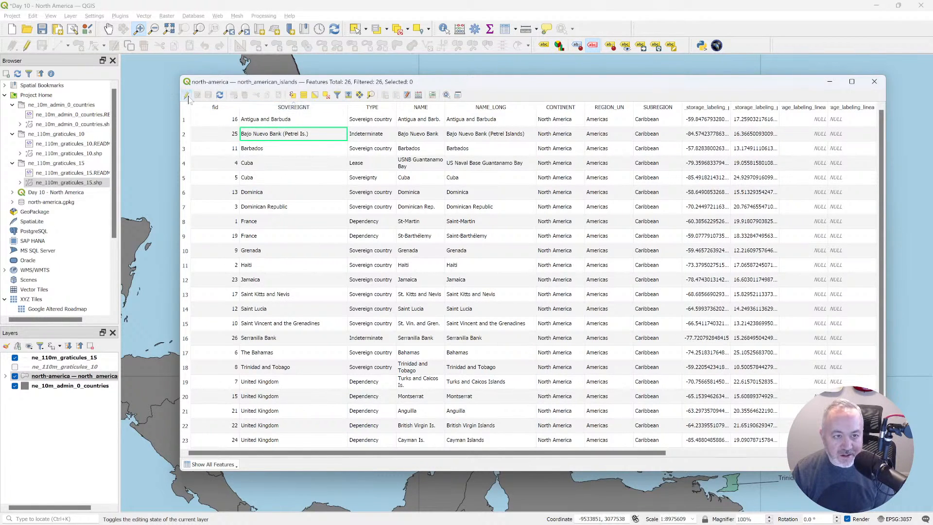
pyautogui.hotkey('ctrl', 'e')
pyautogui.doubleClick(306, 148)
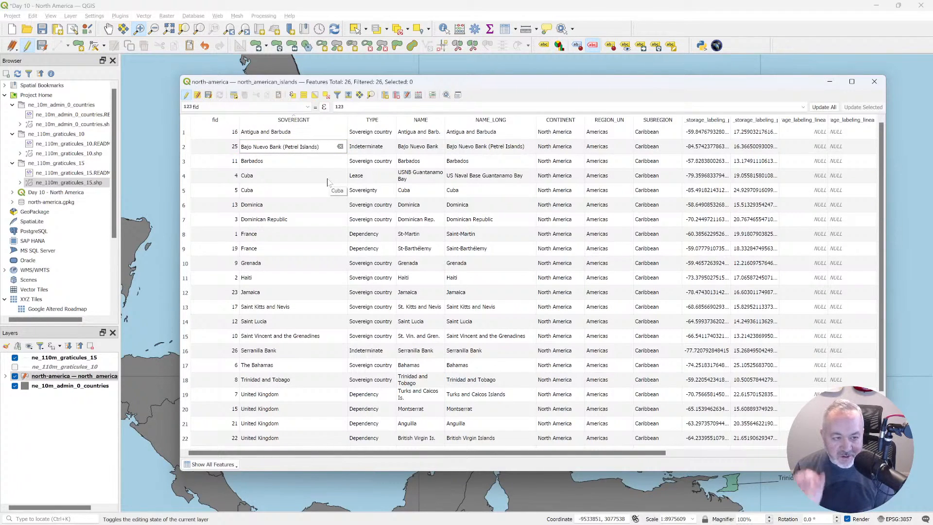
pyautogui.press('Return')
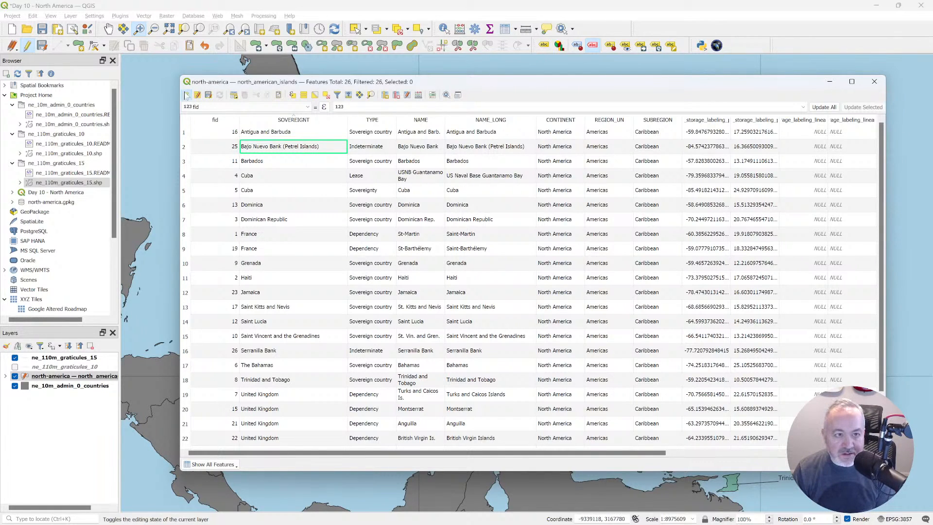
pyautogui.click(186, 95)
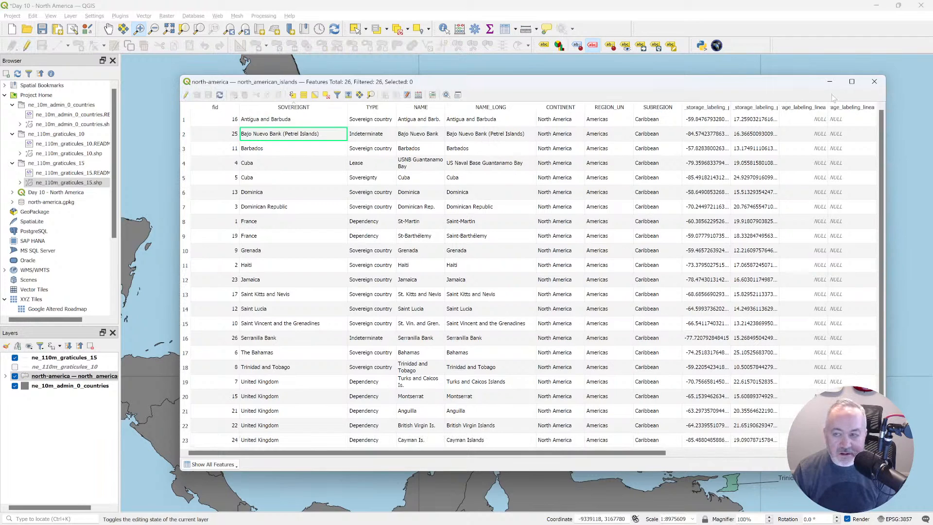
pyautogui.click(874, 81)
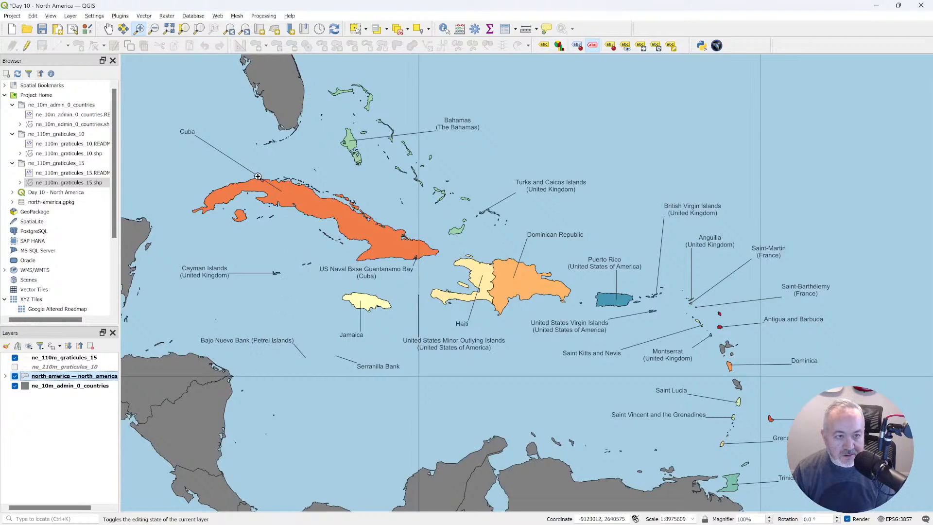
# Move the Cuba label southeast to just above the island's western part and the Bahamas label slightly southwest.
pyautogui.click(641, 46)
pyautogui.click(227, 154)
pyautogui.click(469, 122)
pyautogui.click(463, 134)
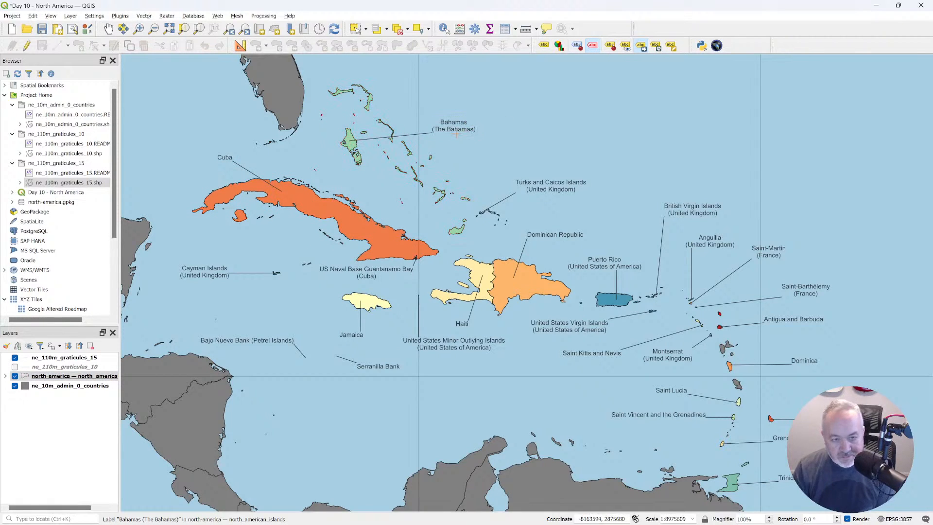
# Switch to the Edge browser and search the web for "is bahamas and the bahams two different things".
pyautogui.hotkey('alt', 'Tab')
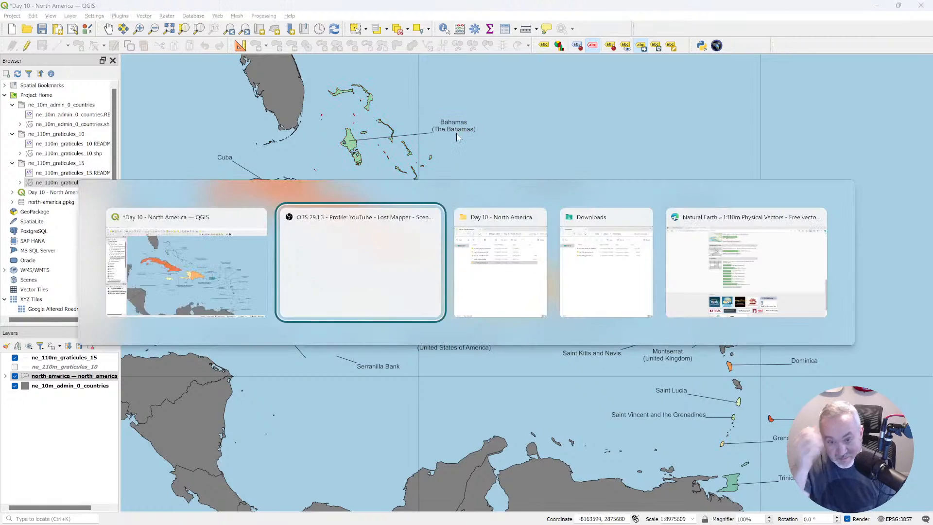
pyautogui.hotkey('alt', 'Tab')
pyautogui.hotkey('alt', 'Tab')
pyautogui.hotkey('alt', 'Tab')
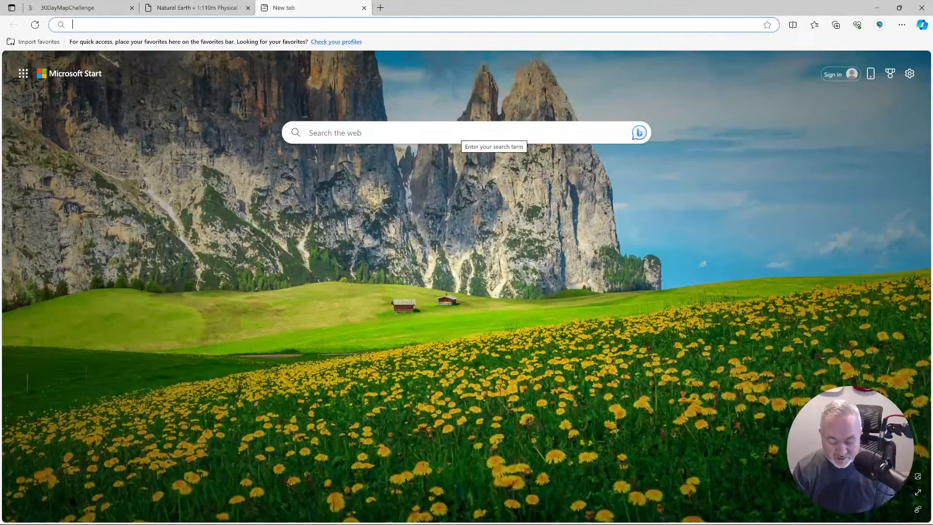
pyautogui.write('is bahamas and the bahams two different things')
pyautogui.press('Return')
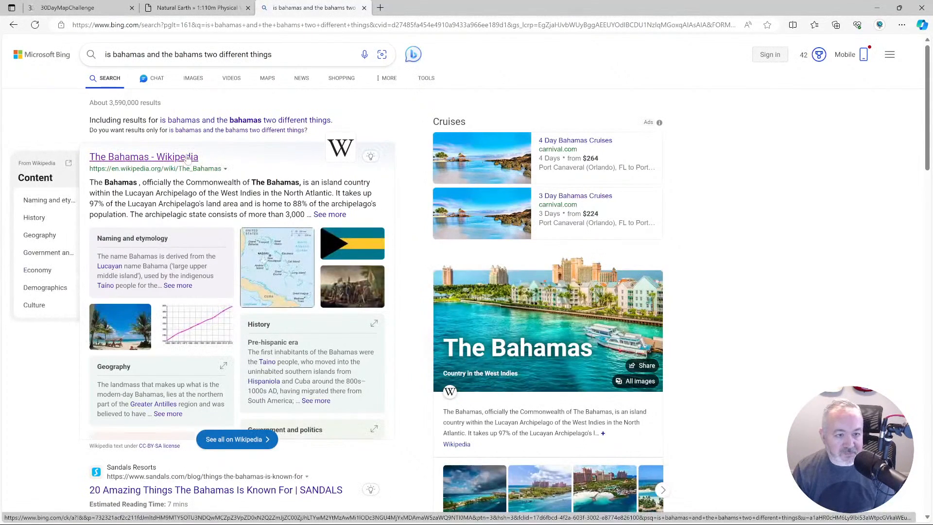
# Open the Wikipedia article on The Bahamas and read its introduction and the Naming and etymology section.
pyautogui.click(187, 158)
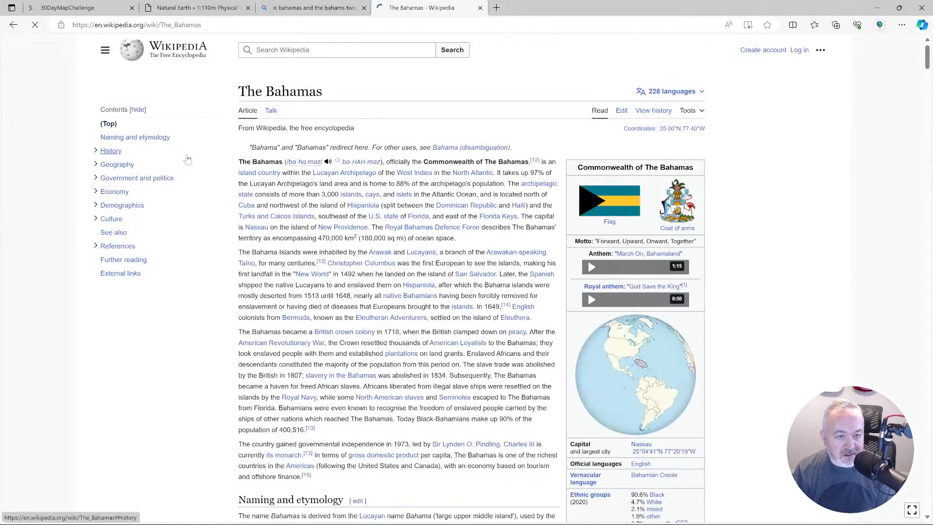
pyautogui.hotkey('ctrl', 'w')
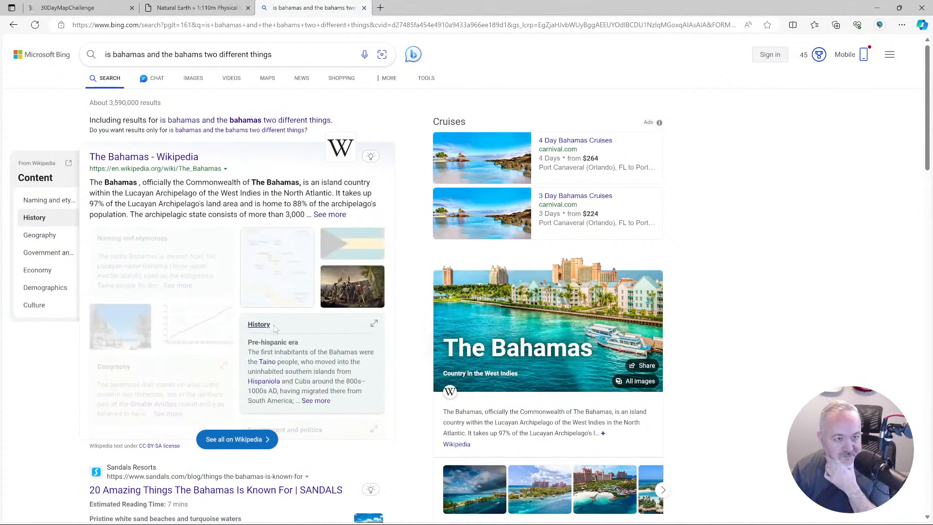
pyautogui.click(137, 156)
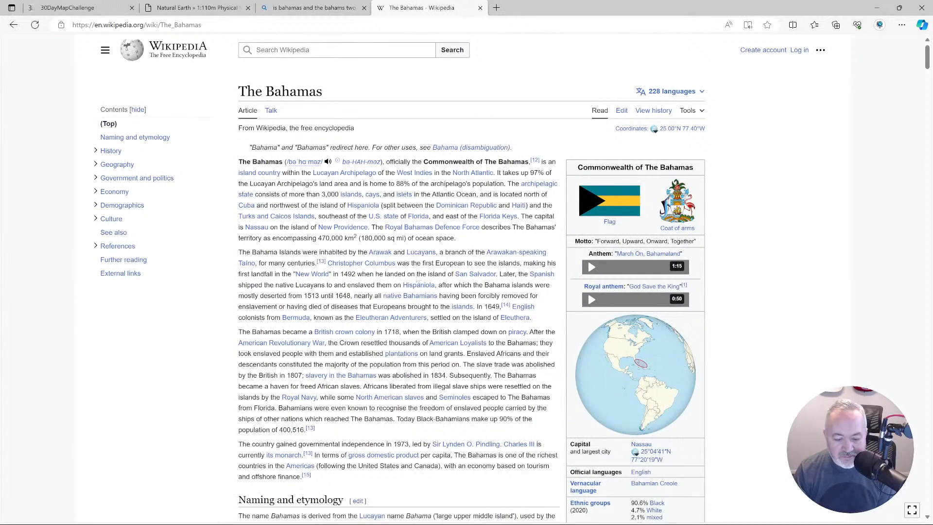
pyautogui.scroll(-5, 417, 273)
pyautogui.moveTo(301, 297); pyautogui.dragTo(346, 297)
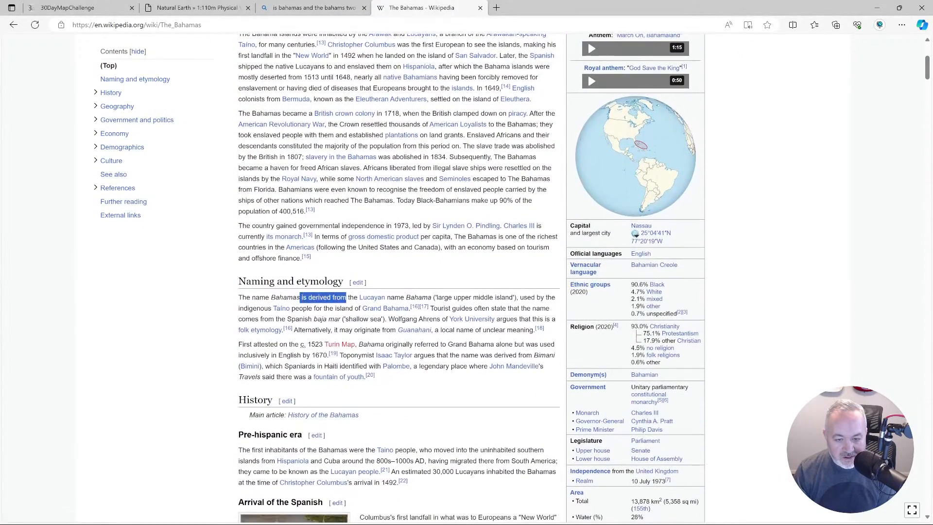
pyautogui.click(214, 318)
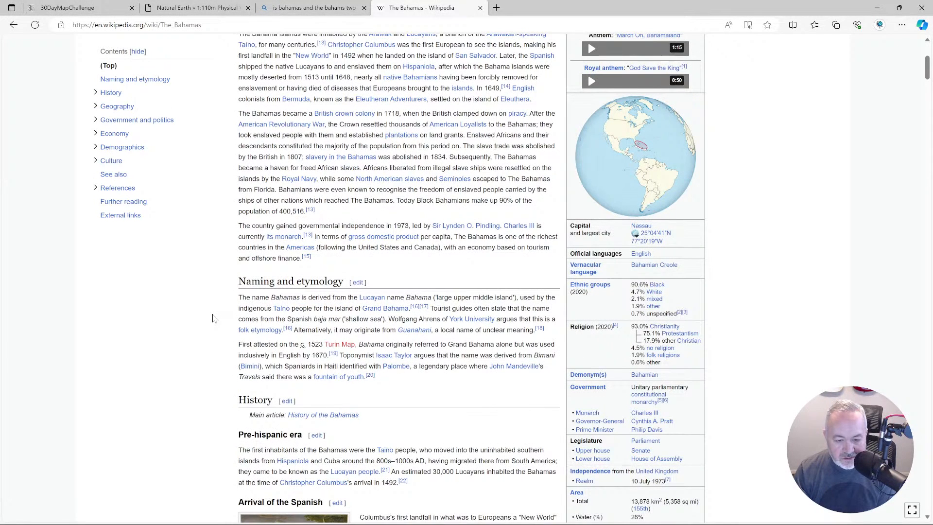
pyautogui.scroll(5, 213, 318)
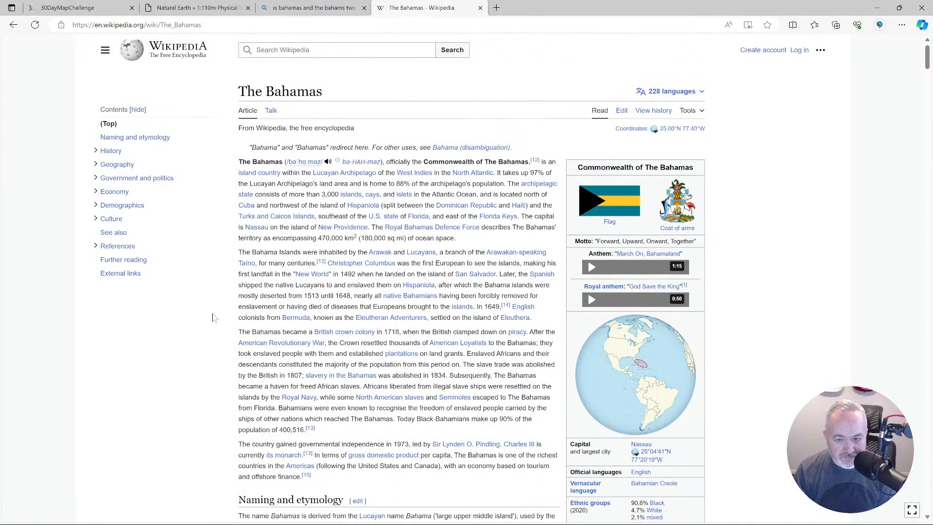
# Save the project in QGIS and move the Turks and Caicos Islands label northwest, almost directly above its islands.
pyautogui.hotkey('alt', 'Tab')
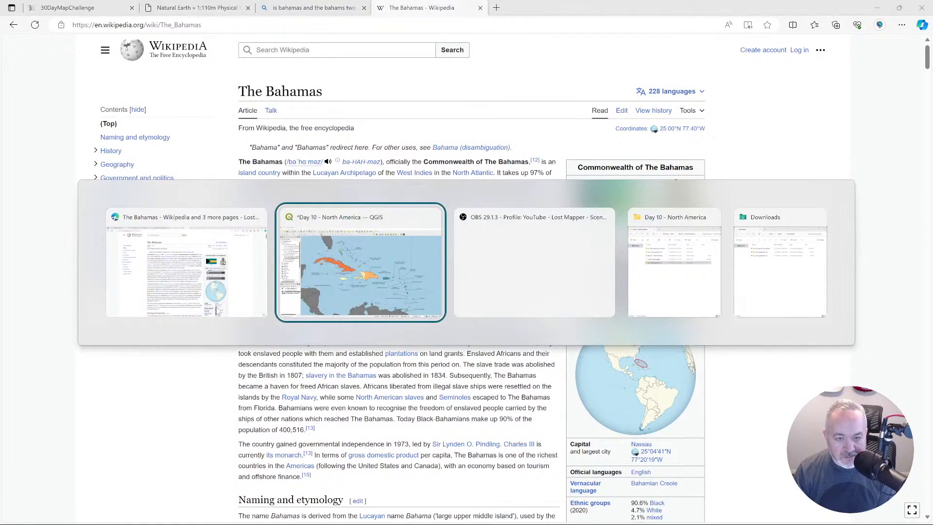
pyautogui.hotkey('ctrl', 's')
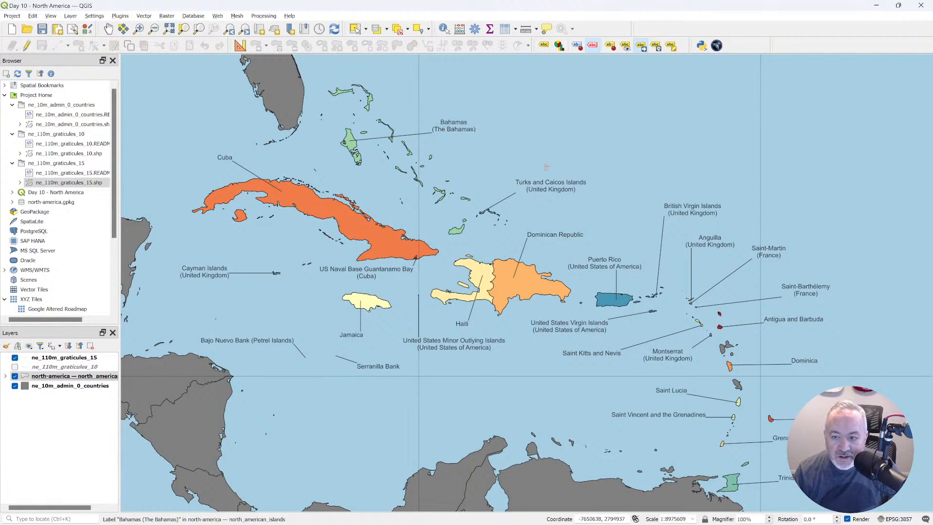
pyautogui.click(539, 184)
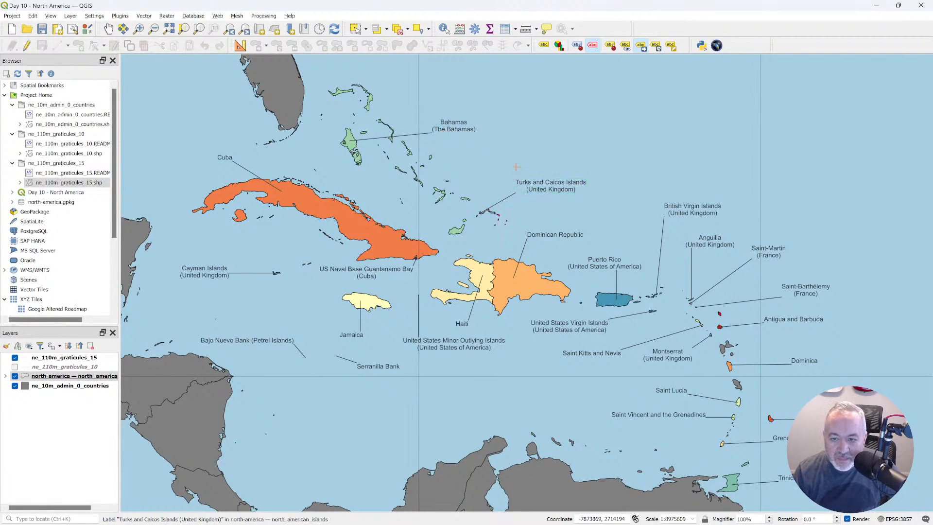
pyautogui.click(516, 167)
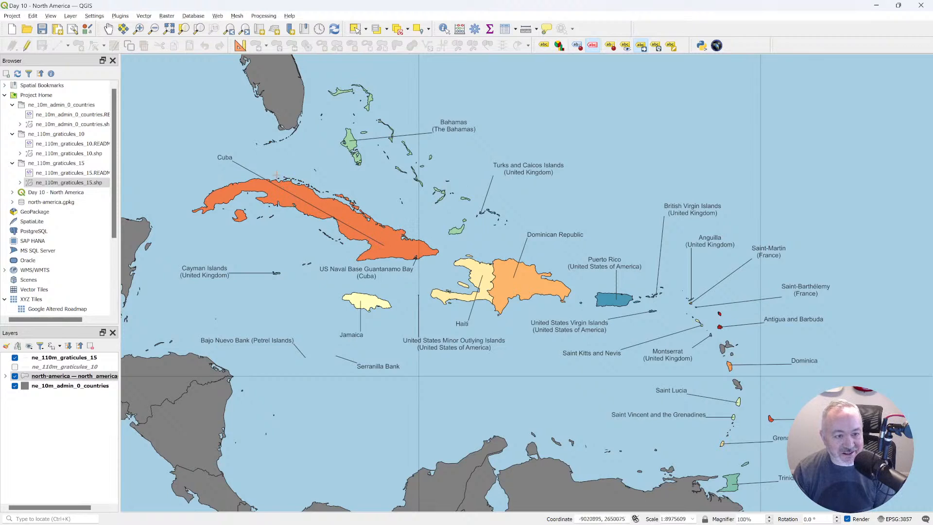
# Move the Cuba label into the open water south of the island, above and east of the Cayman Islands label.
pyautogui.click(229, 157)
pyautogui.click(278, 246)
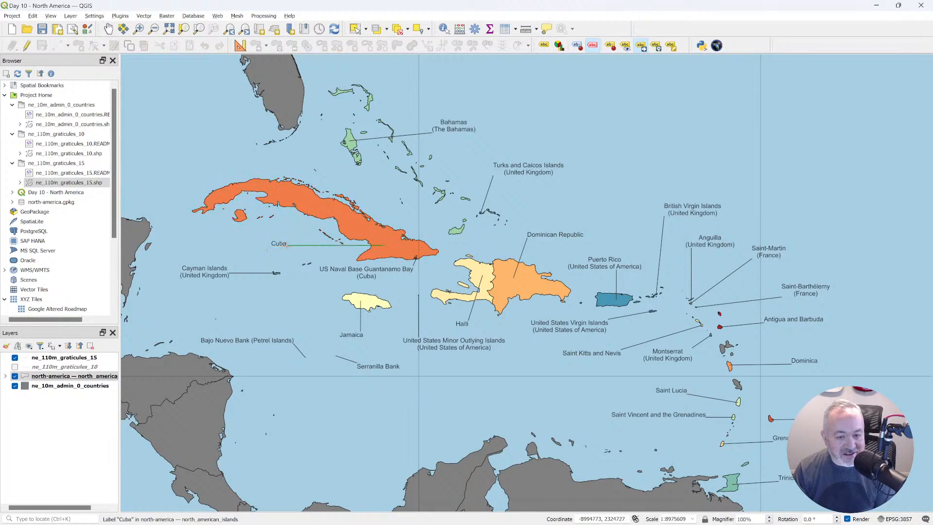
pyautogui.click(219, 161)
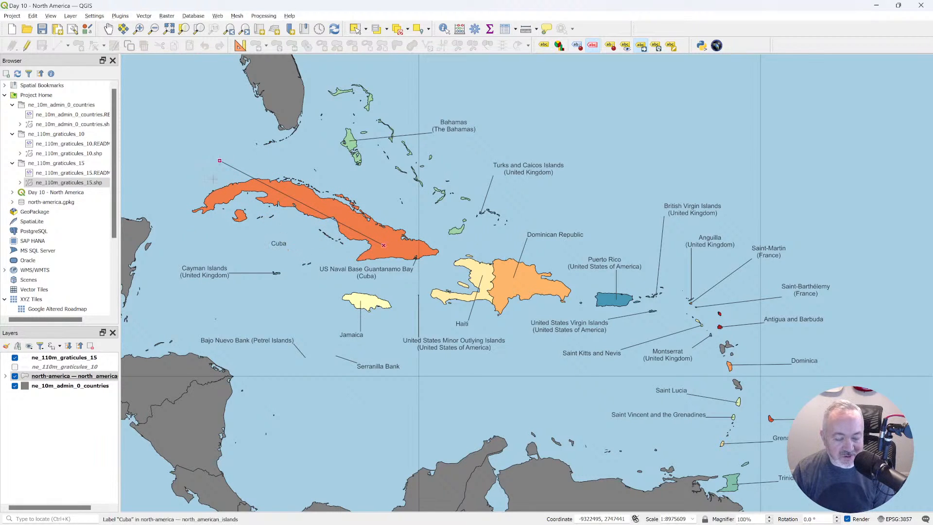
# Clear Cuba's stored callout X and Y coordinates in the north_american_islands attribute table, close the table and save the project.
pyautogui.rightClick(76, 376)
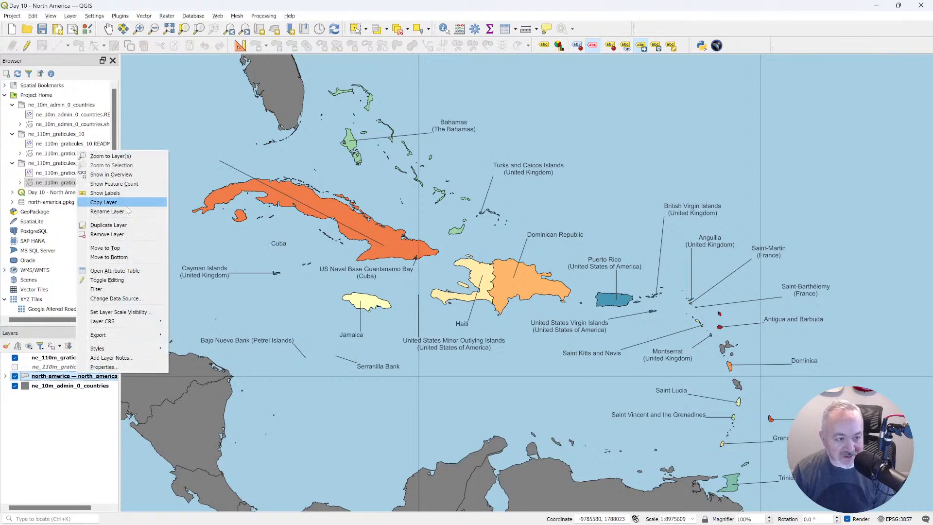
pyautogui.click(115, 271)
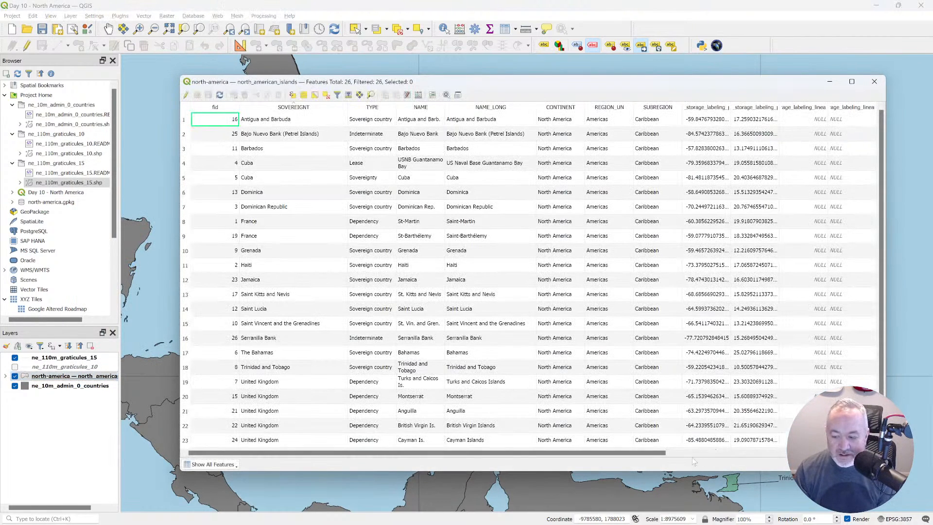
pyautogui.click(697, 453)
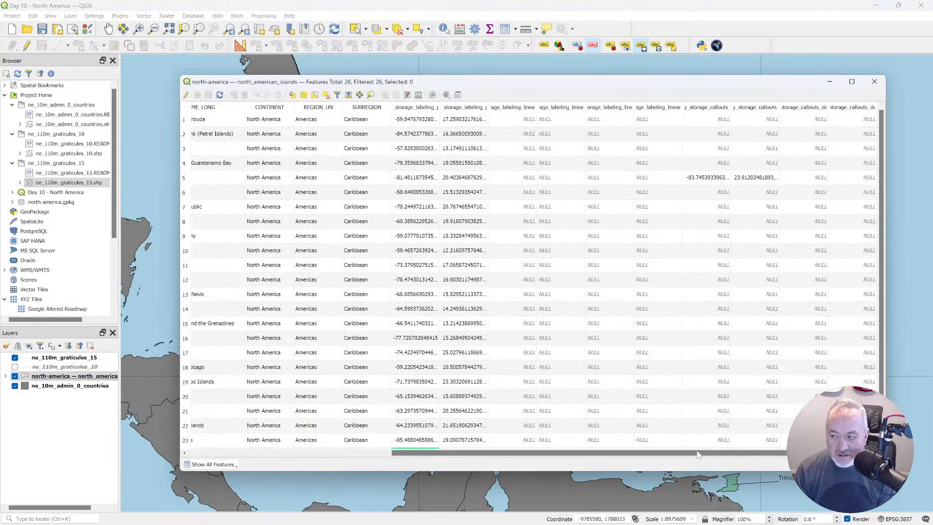
pyautogui.doubleClick(707, 177)
pyautogui.press('BackSpace')
pyautogui.press('Tab')
pyautogui.press('BackSpace')
pyautogui.press('Tab')
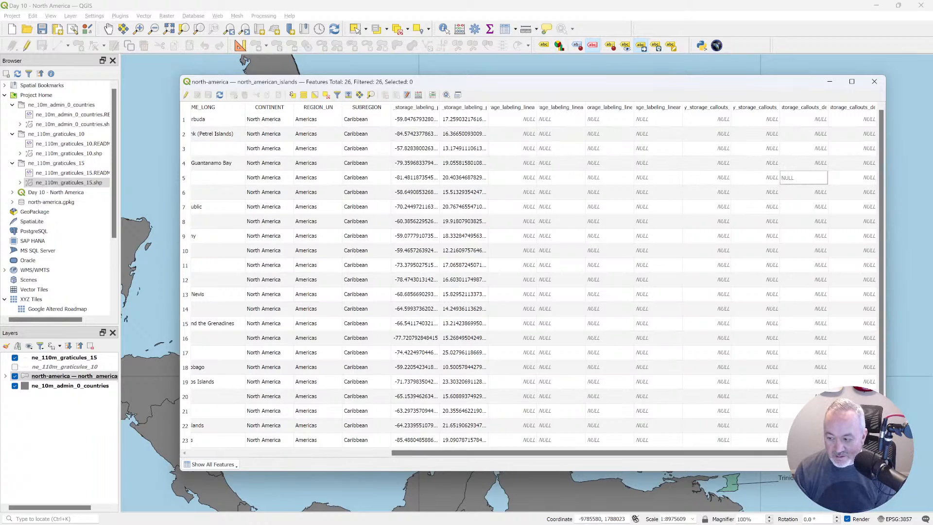
pyautogui.moveTo(882, 360); pyautogui.dragTo(892, 167)
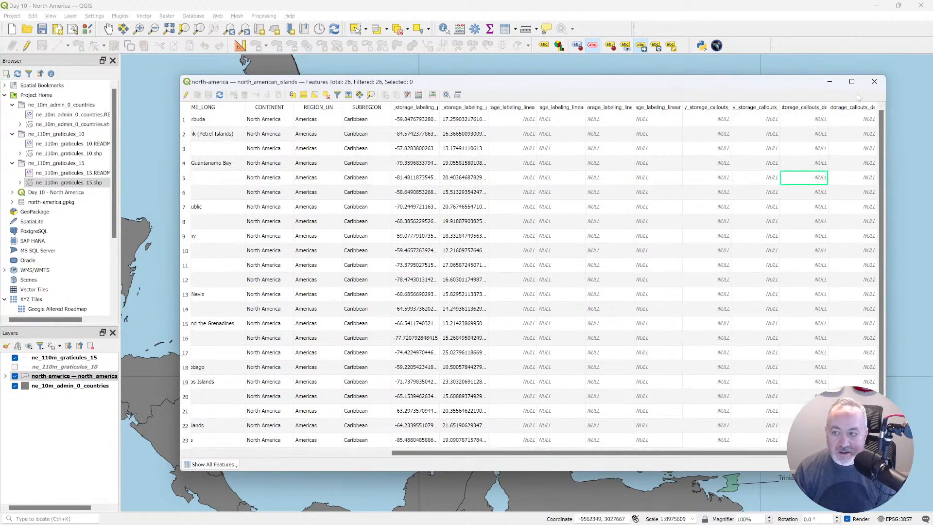
pyautogui.click(874, 81)
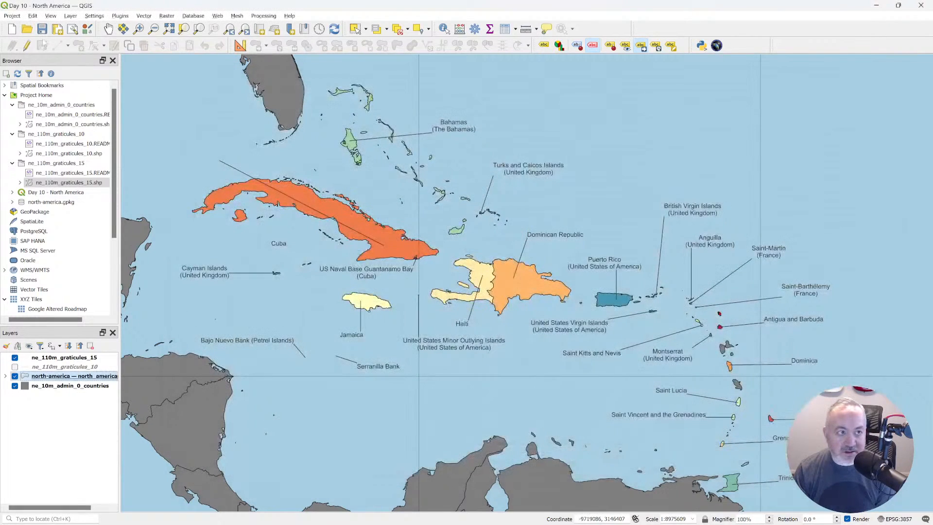
pyautogui.click(42, 30)
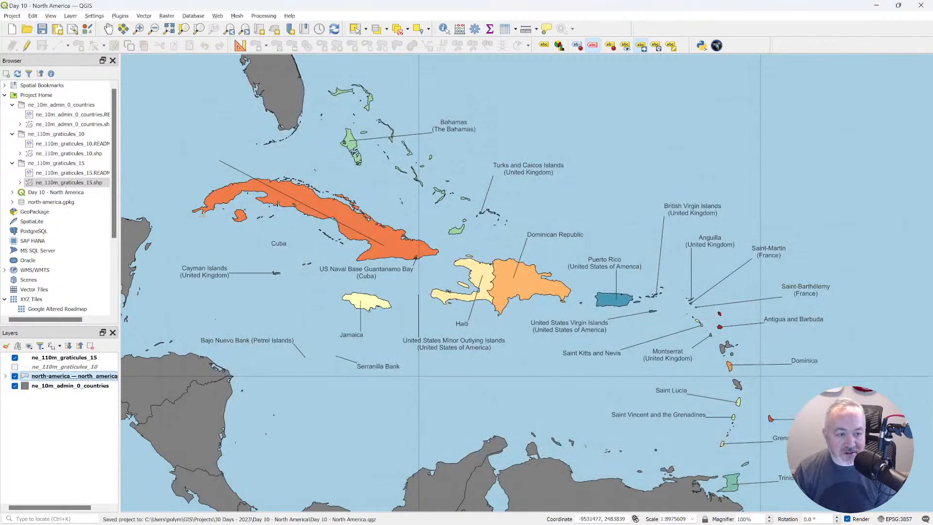
# Move the Cuba label into the water north of the island's western end and anchor its callout line on west-central Cuba.
pyautogui.click(109, 29)
pyautogui.moveTo(351, 213); pyautogui.dragTo(354, 219)
pyautogui.moveTo(431, 257); pyautogui.dragTo(435, 264)
pyautogui.click(639, 45)
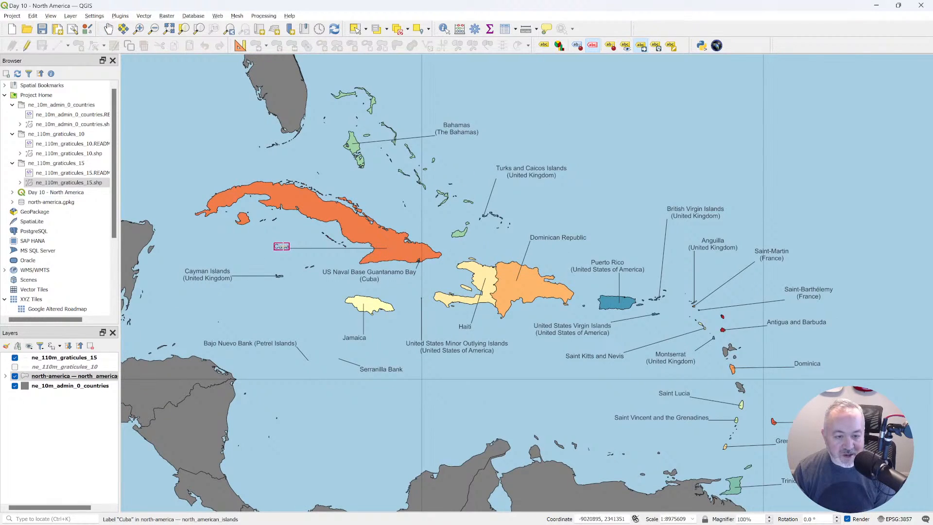
pyautogui.click(281, 247)
pyautogui.click(234, 162)
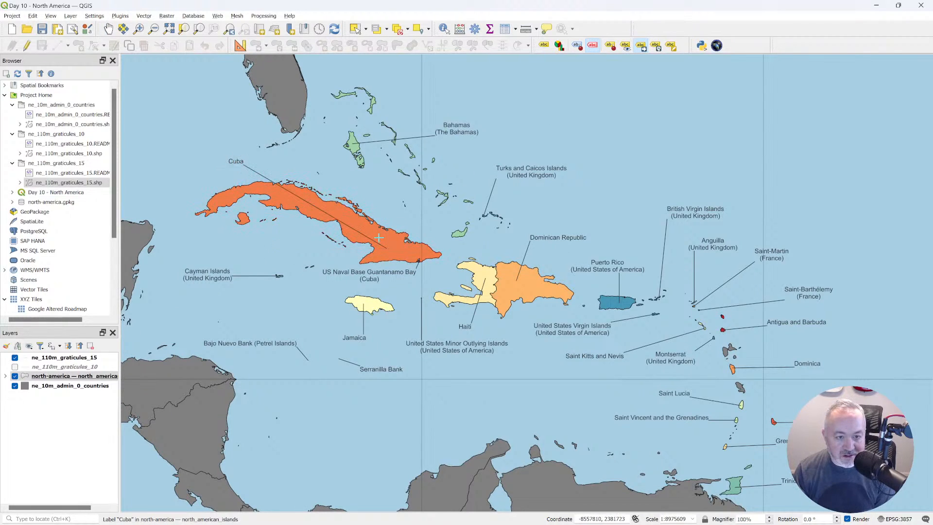
pyautogui.click(286, 197)
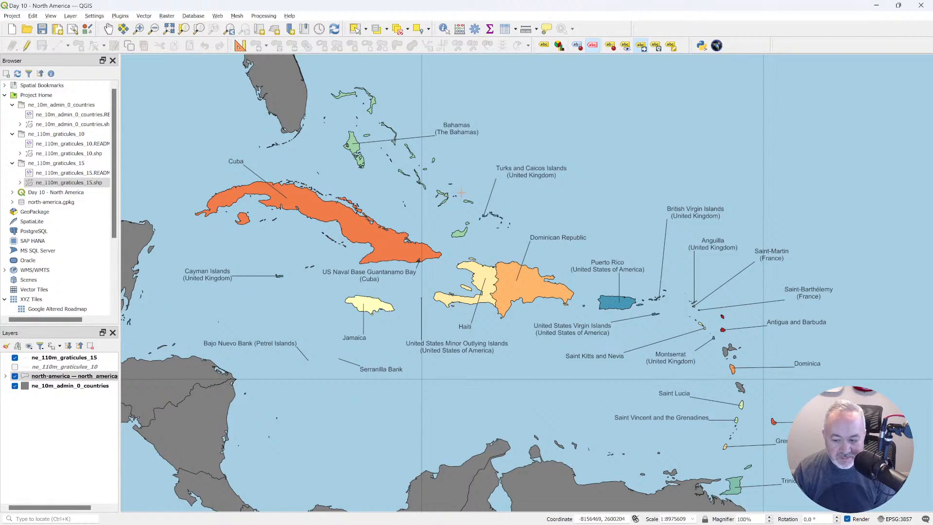
# Create a new print layout titled Landscape and maximize its window.
pyautogui.click(31, 19)
pyautogui.moveTo(17, 18)
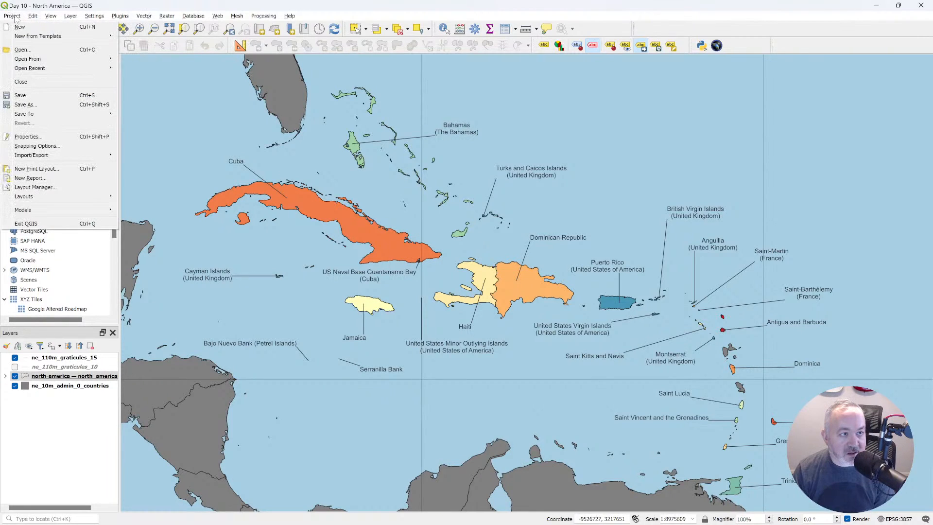
pyautogui.click(61, 169)
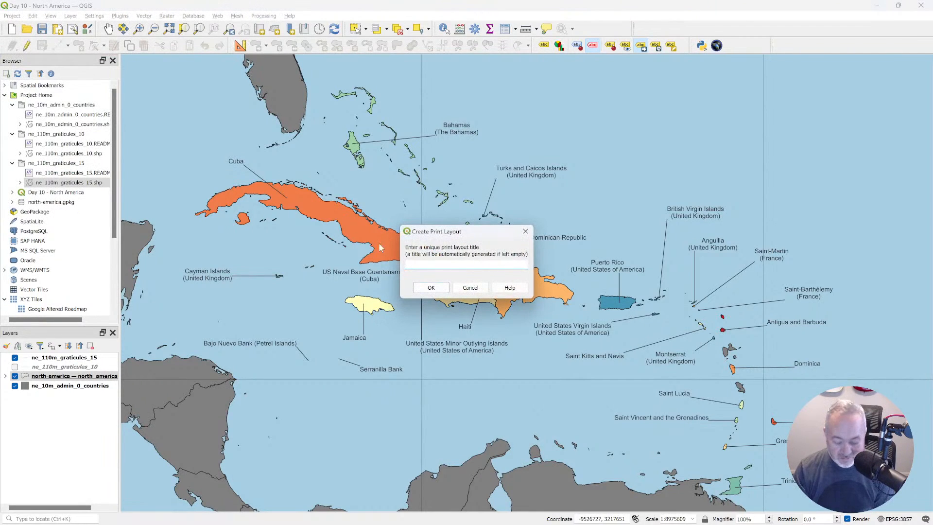
pyautogui.press('Return')
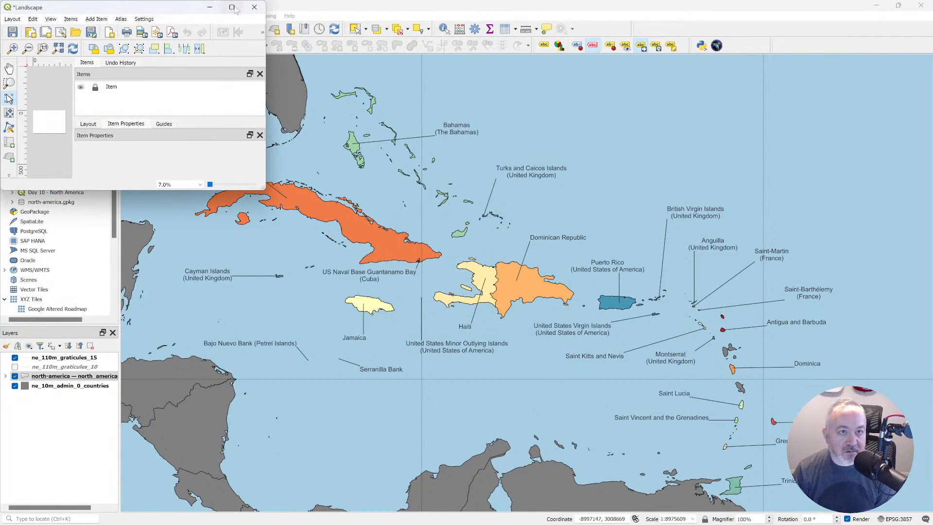
pyautogui.click(234, 8)
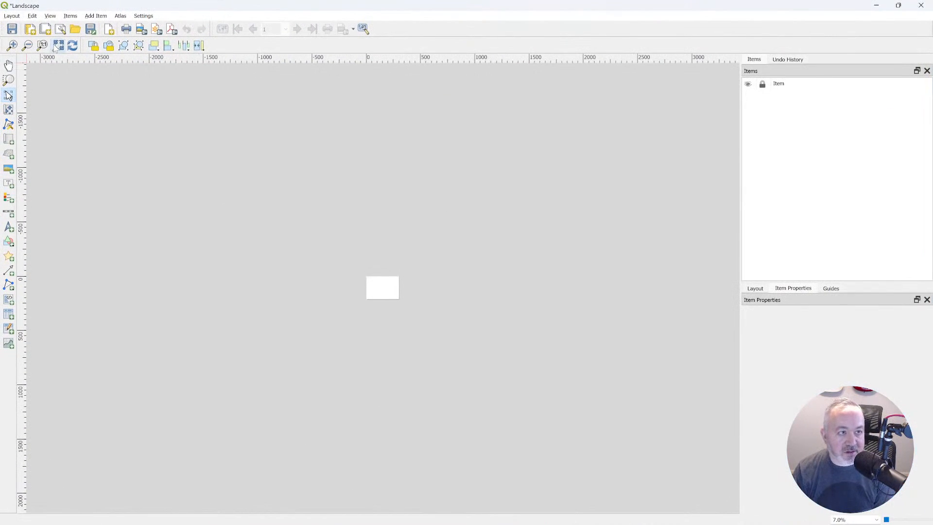
# Add a map covering most of the page and trim its upper and lower edges, leaving a wider blank strip above it.
pyautogui.click(57, 46)
pyautogui.click(10, 138)
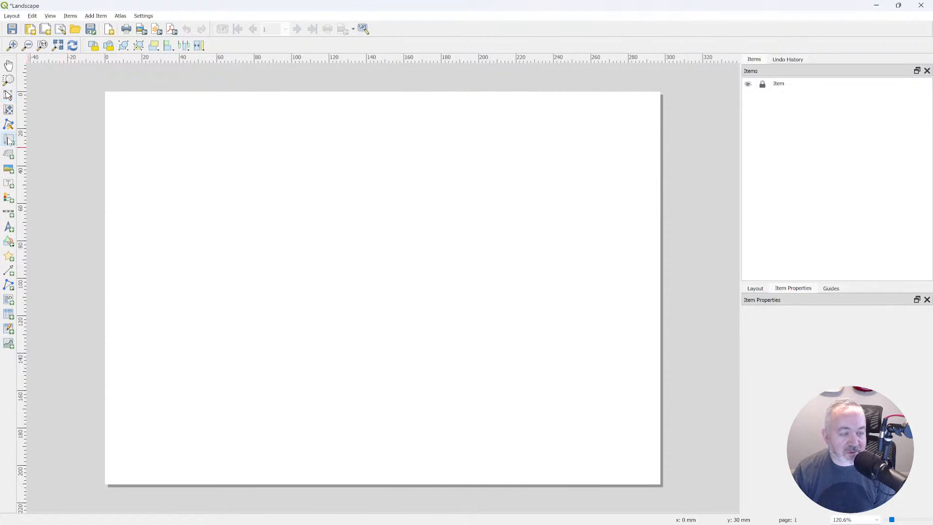
pyautogui.moveTo(112, 114); pyautogui.dragTo(653, 471)
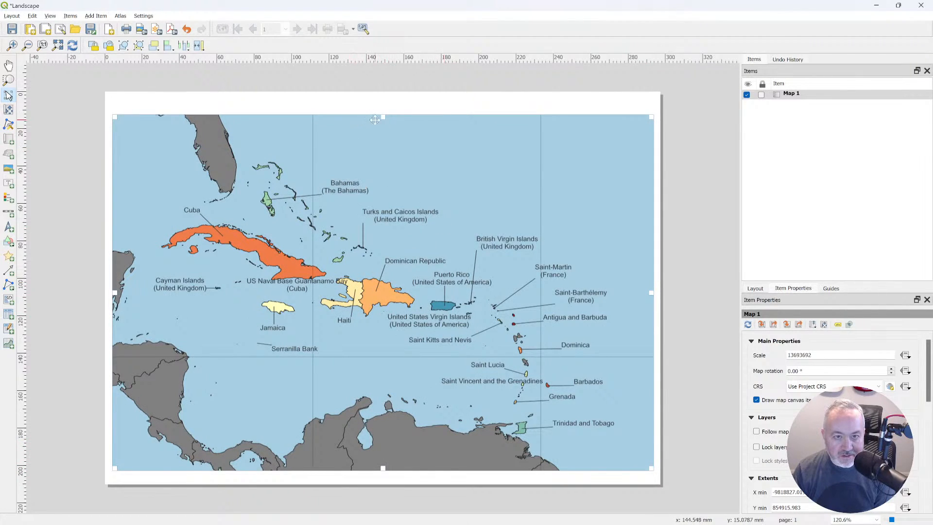
pyautogui.moveTo(375, 120); pyautogui.dragTo(382, 127)
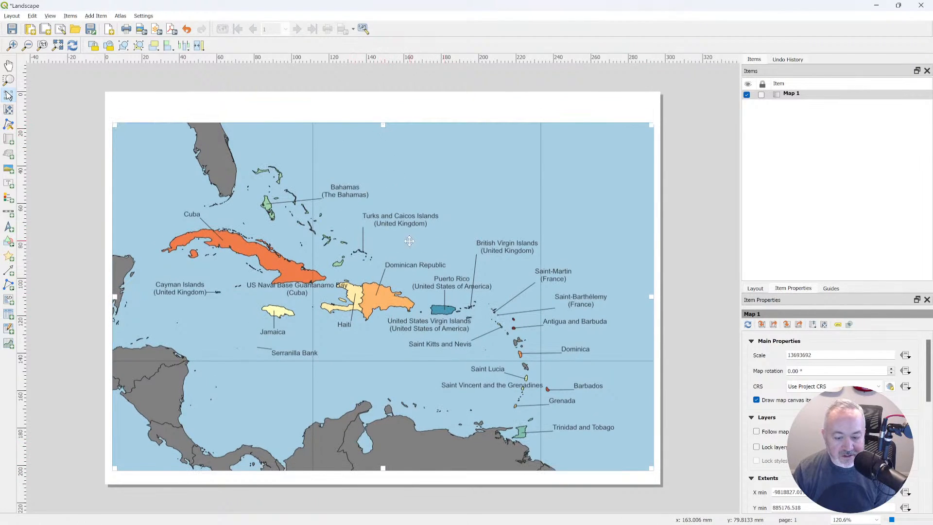
pyautogui.moveTo(386, 474); pyautogui.dragTo(385, 470)
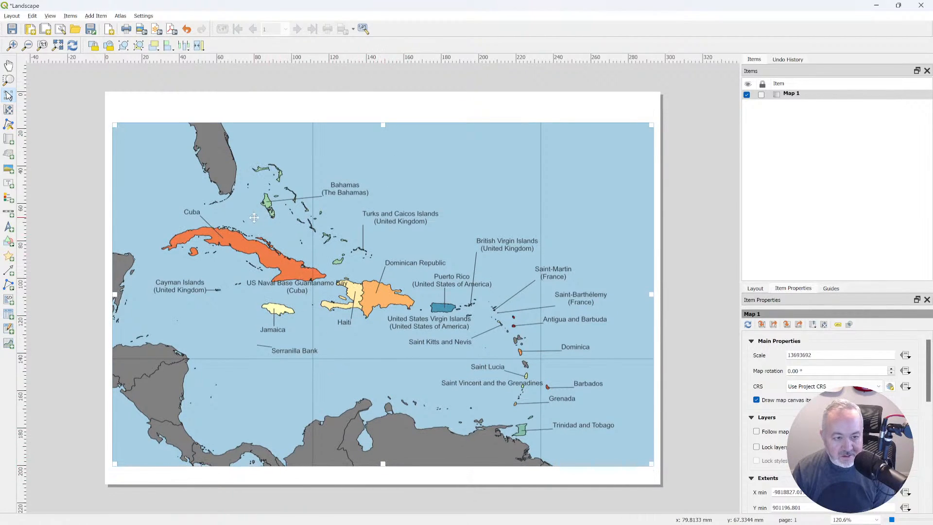
# Switch back to the main QGIS window, add the OpenStreetMap tile layer and move it above all other layers.
pyautogui.hotkey('alt', 'Tab')
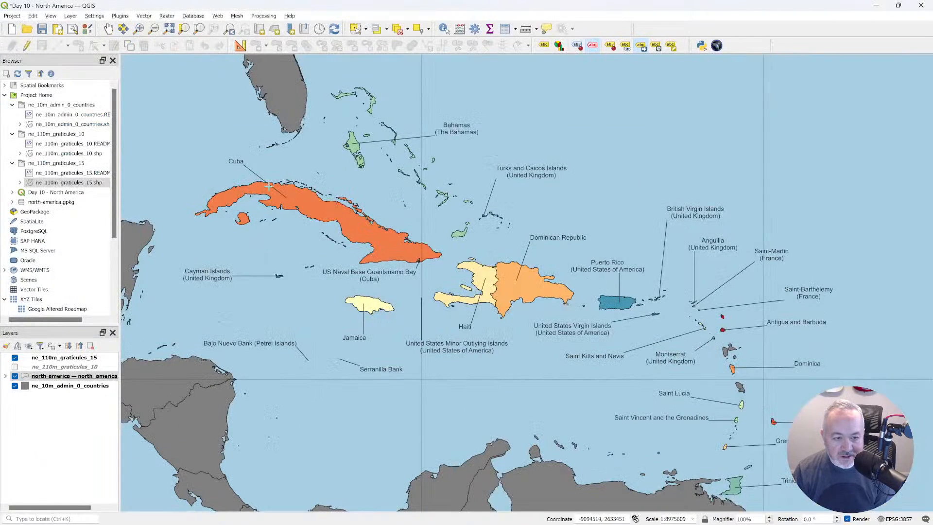
pyautogui.hotkey('alt', 'Tab')
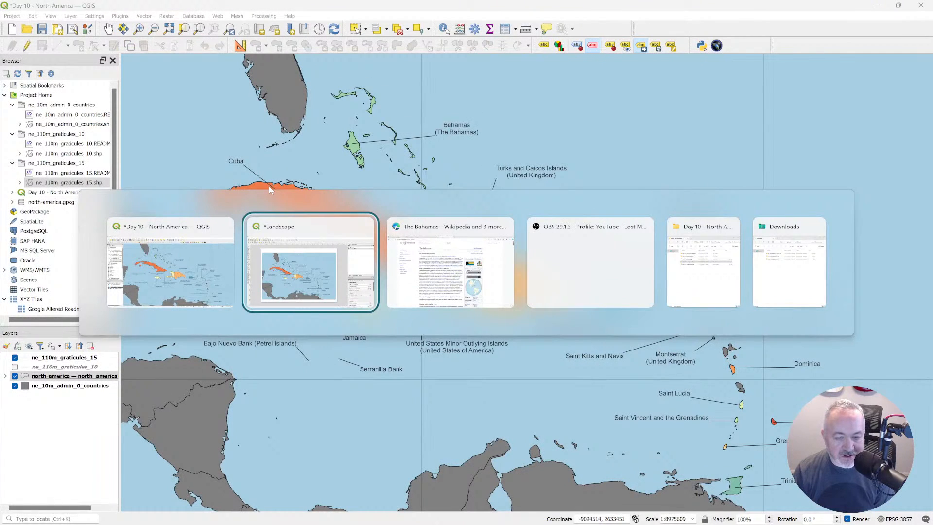
pyautogui.hotkey('alt', 'Tab')
pyautogui.hotkey('alt', 'shift', 'Tab')
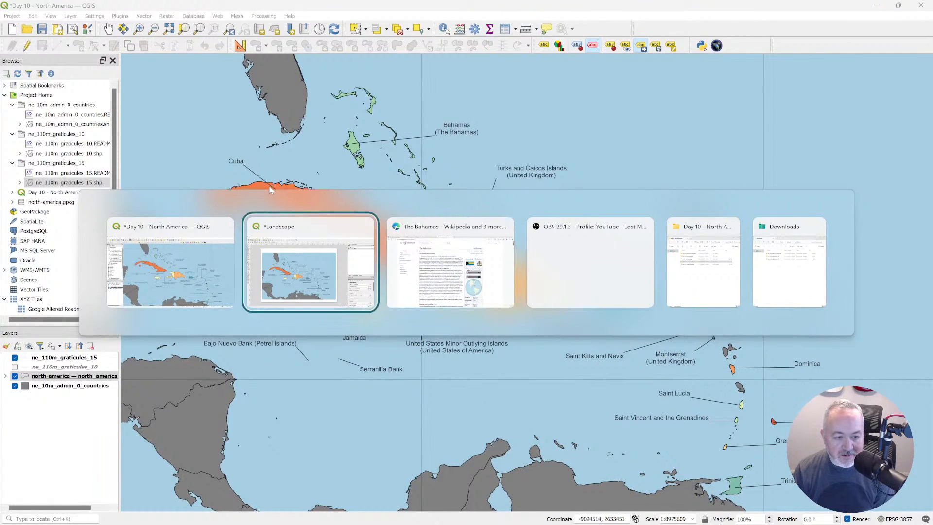
pyautogui.hotkey('alt', 'shift', 'Tab')
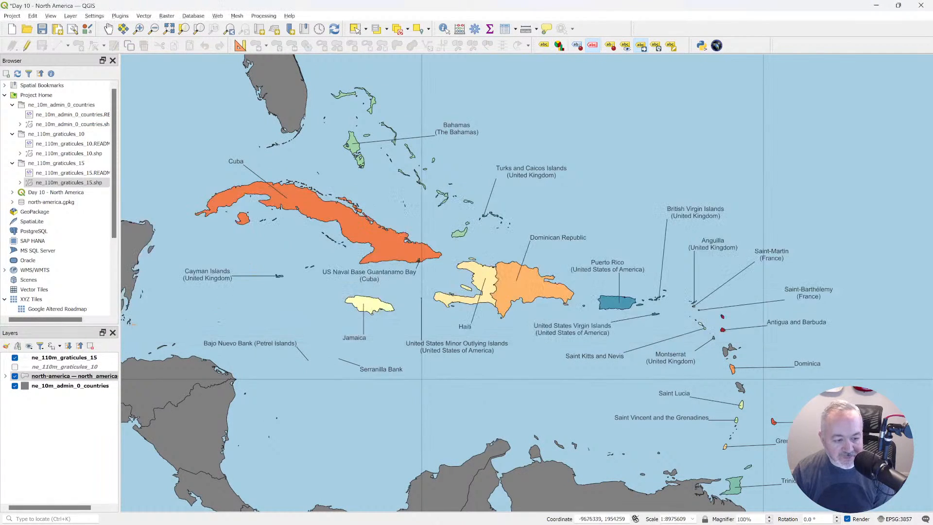
pyautogui.click(5, 95)
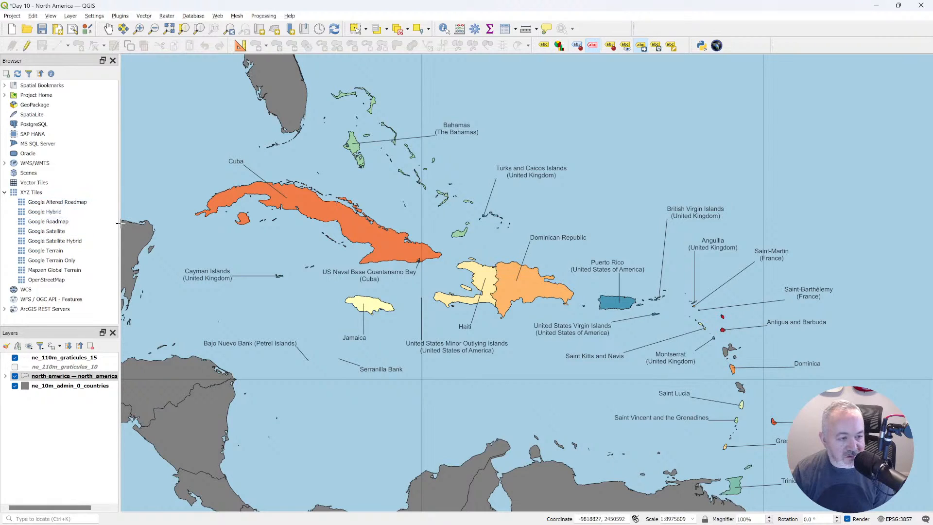
pyautogui.moveTo(58, 279); pyautogui.dragTo(76, 377)
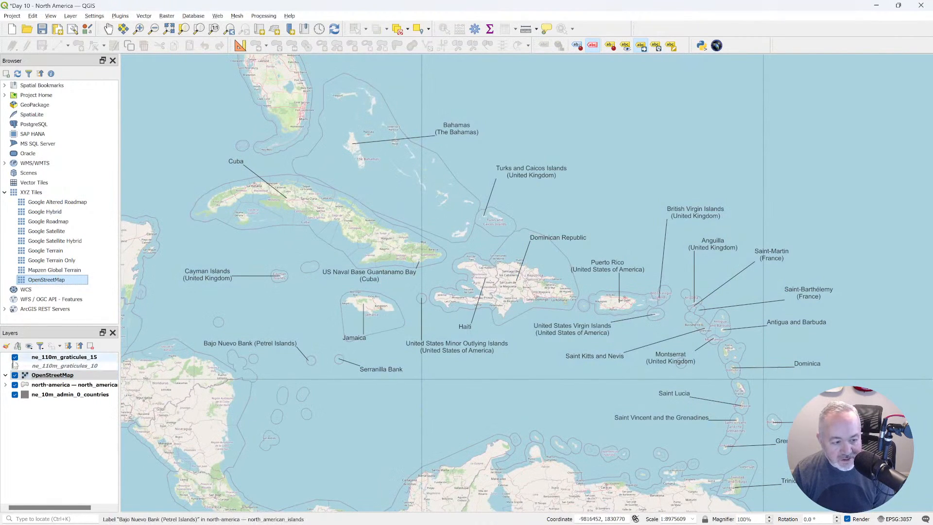
pyautogui.moveTo(48, 375); pyautogui.dragTo(59, 357)
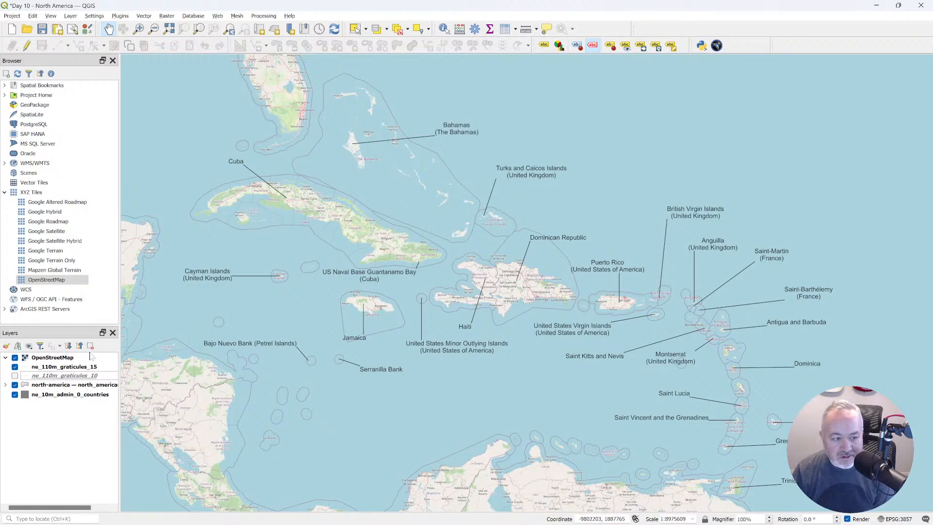
# Remove the OpenStreetMap layer from the project.
pyautogui.click(56, 358)
pyautogui.click(90, 345)
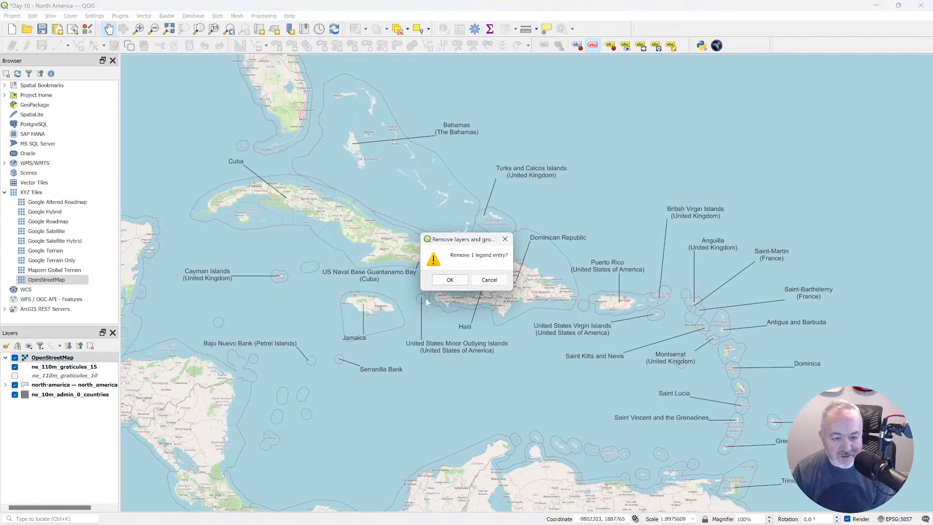
pyautogui.click(447, 281)
# Switch to the Edge browser and open maps.google.com in a new tab.
pyautogui.hotkey('alt', 'Tab')
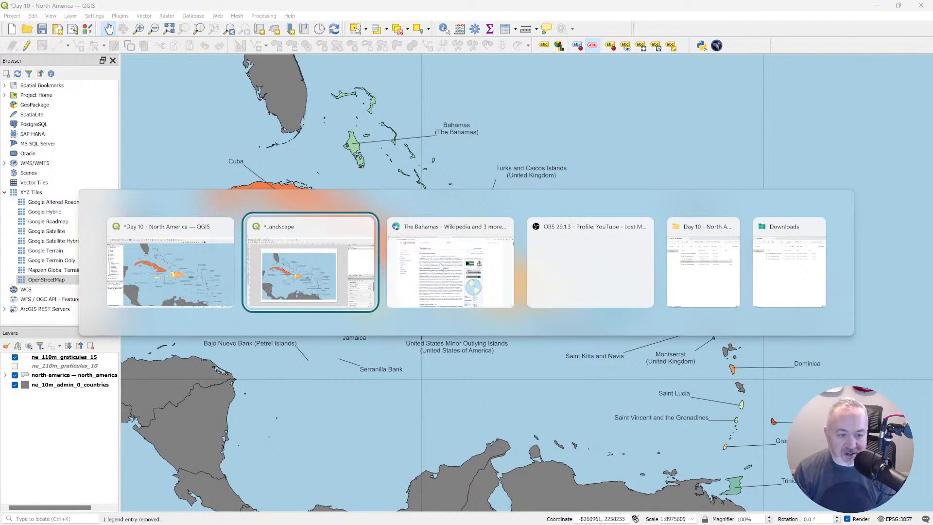
pyautogui.click(441, 266)
pyautogui.hotkey('ctrl', 't')
pyautogui.hotkey('ctrl', 'f')
pyautogui.write('maps')
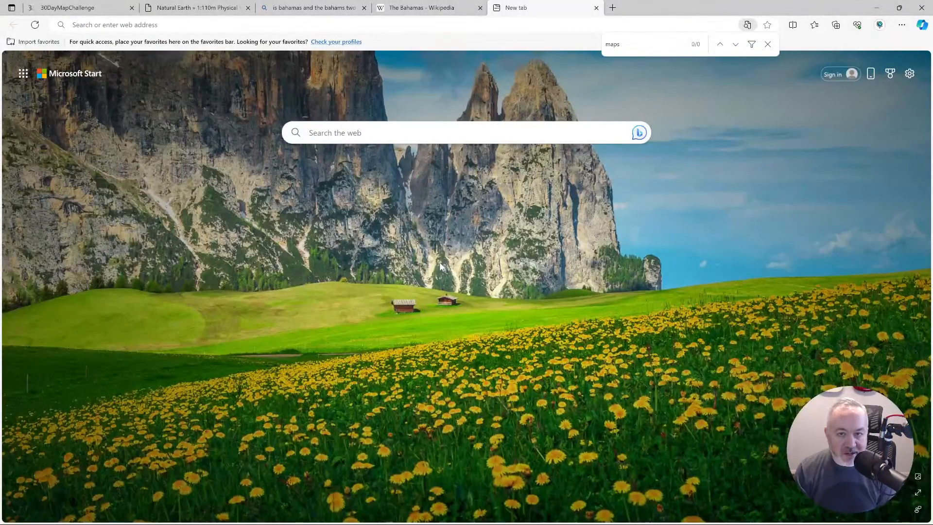
pyautogui.press('Escape')
pyautogui.write('`')
pyautogui.press('Escape')
pyautogui.press('BackSpace')
pyautogui.write('maps.google.com')
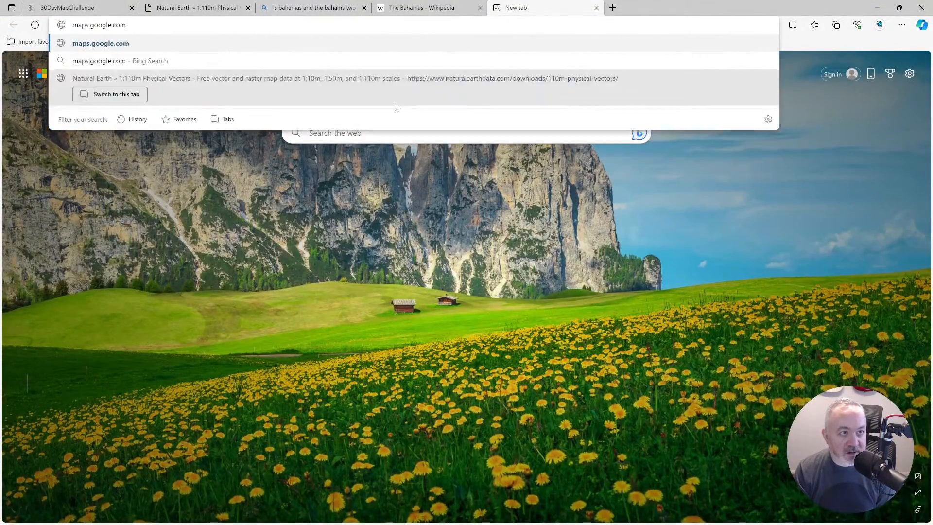
pyautogui.press('Return')
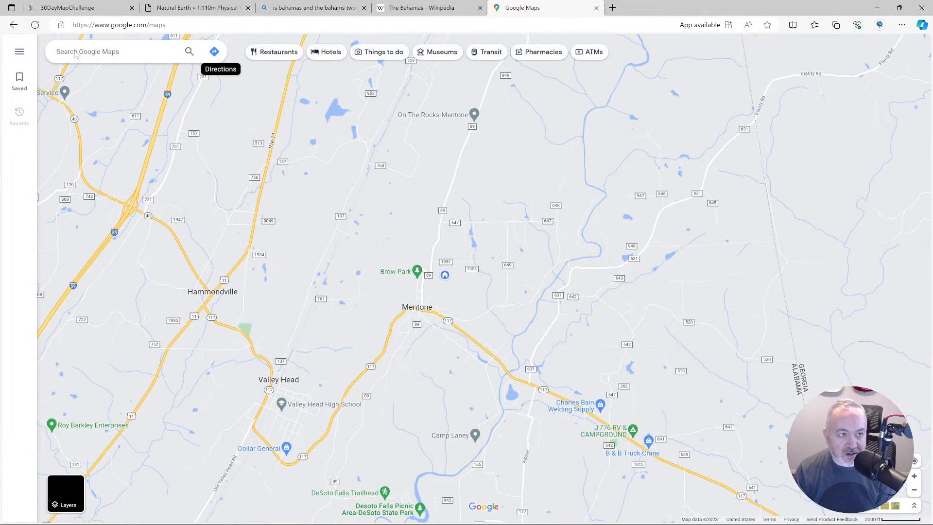
# Search Google Maps for cuba, clear the result and examine the names of the surrounding waters from the Gulf of Mexico to the Caribbean.
pyautogui.write('cuba')
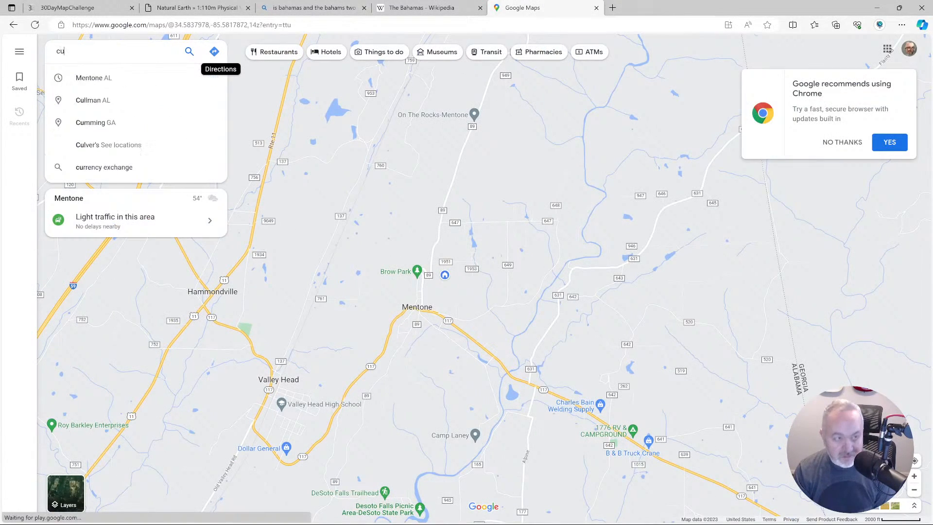
pyautogui.press('Return')
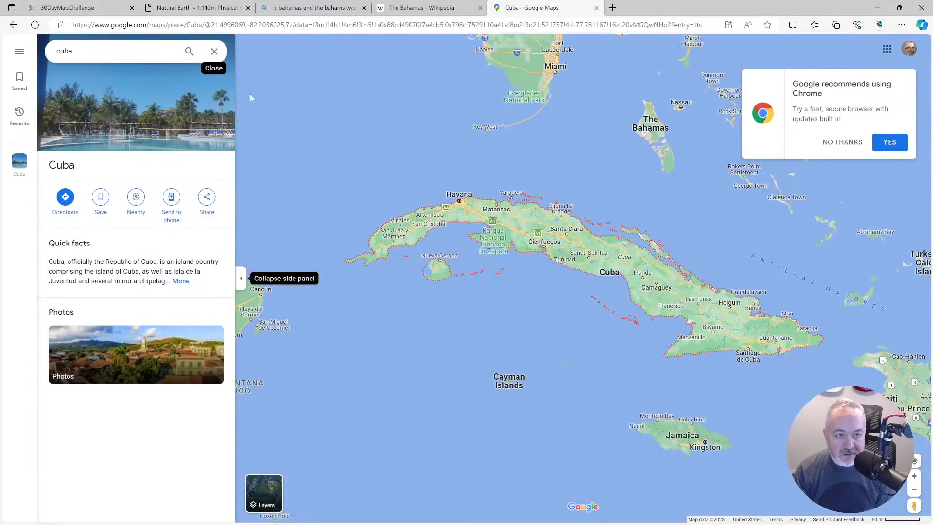
pyautogui.click(215, 52)
pyautogui.scroll(-2, 548, 347)
pyautogui.moveTo(582, 364); pyautogui.dragTo(517, 324)
pyautogui.scroll(-3, 517, 324)
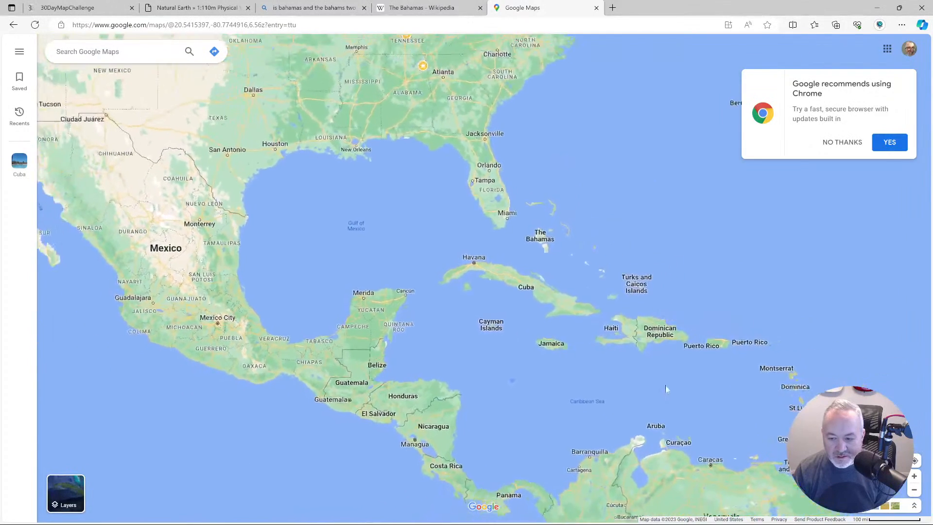
pyautogui.moveTo(637, 359); pyautogui.dragTo(562, 348)
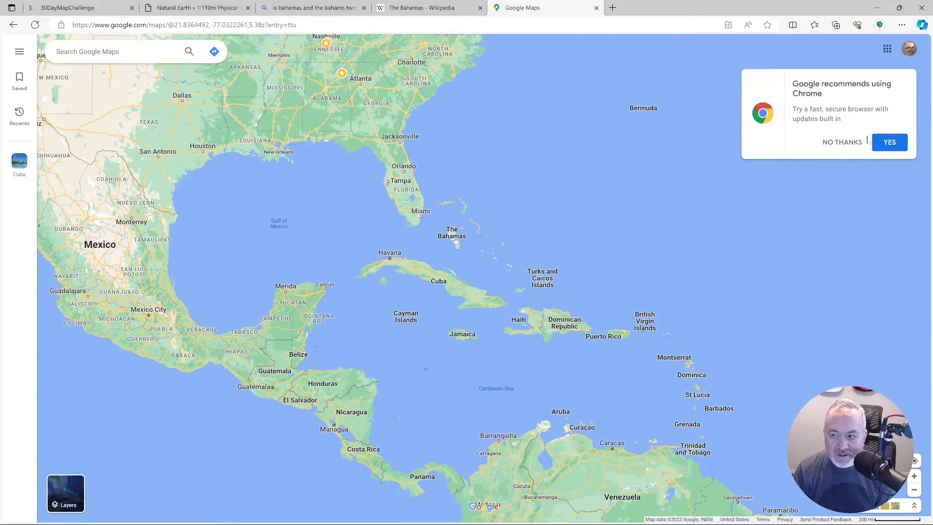
pyautogui.click(855, 141)
# Search the web for caribberan pronunciation in a new tab, play the dictionary audio and close the tab.
pyautogui.click(612, 7)
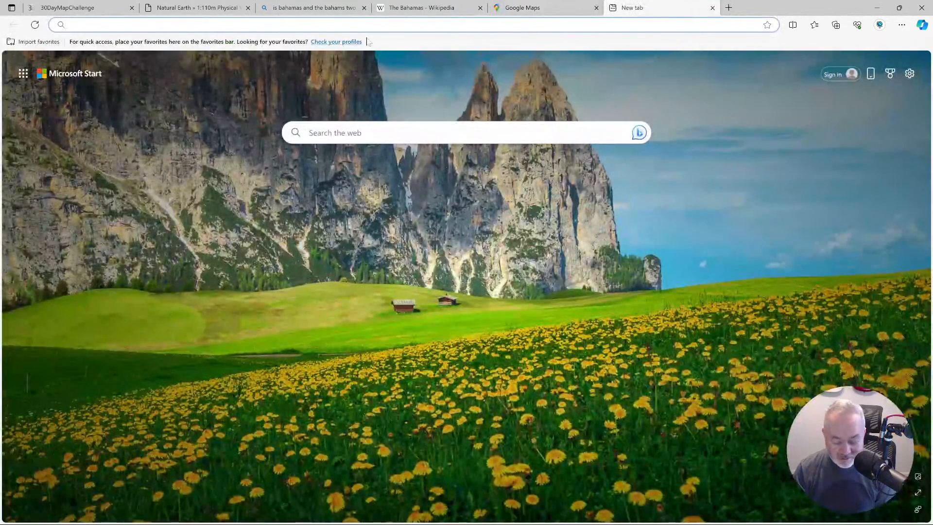
pyautogui.write('caribberan pronunciation')
pyautogui.press('Return')
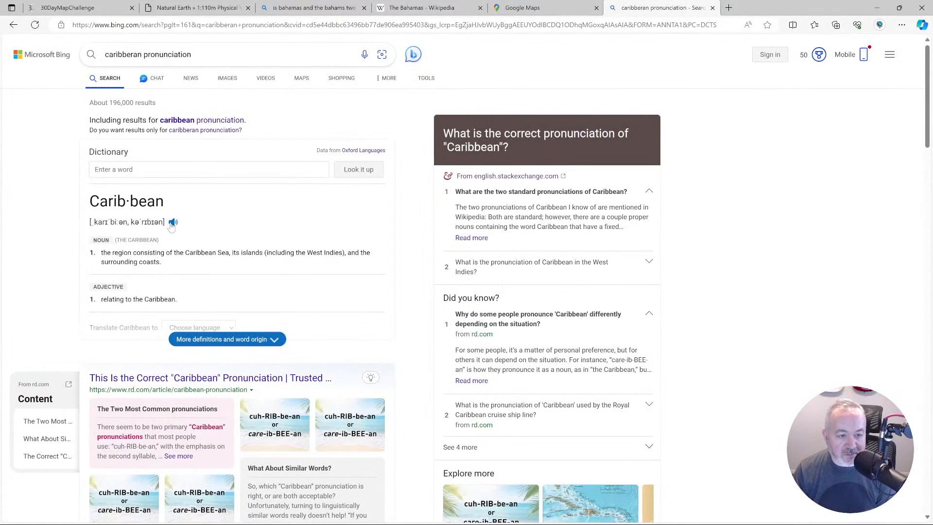
pyautogui.click(173, 222)
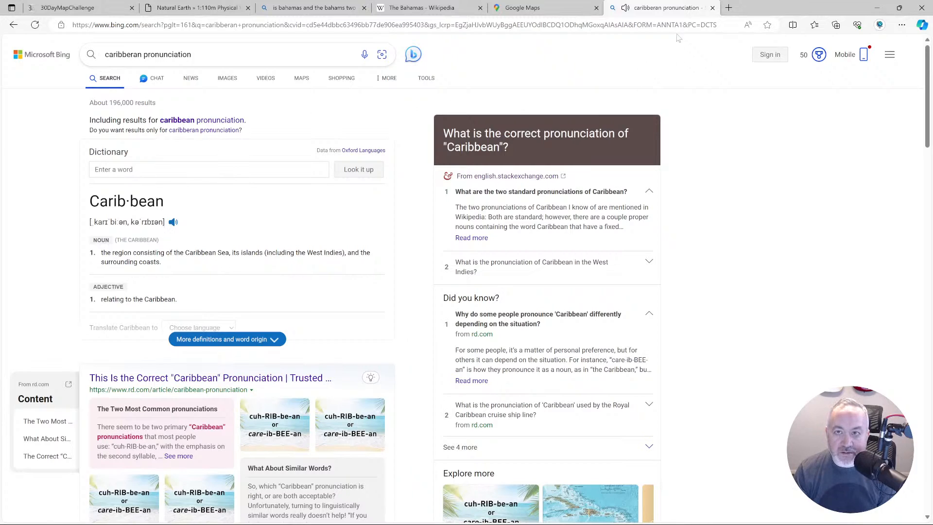
pyautogui.click(712, 8)
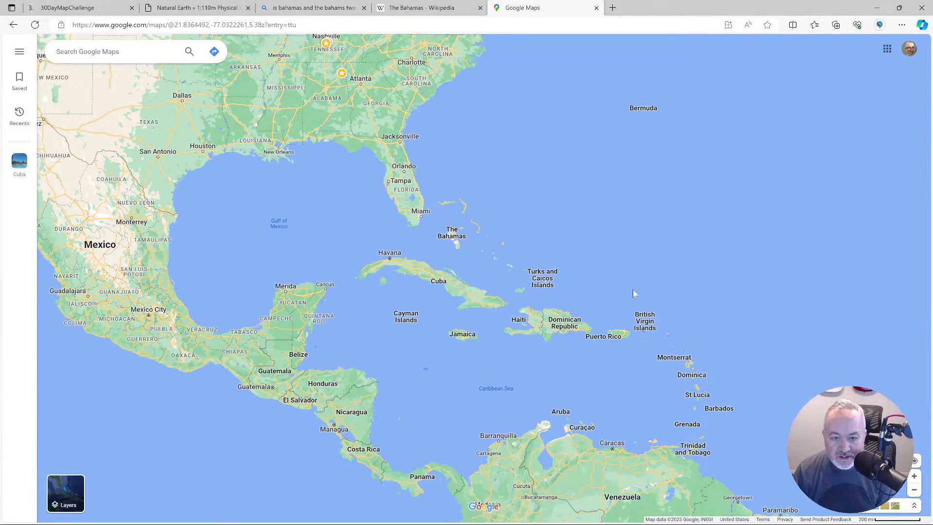
# Examine the waters around the Caribbean on Google Maps, then search the web for caribbran sea and open its Wikipedia article.
pyautogui.scroll(-1, 633, 289)
pyautogui.moveTo(630, 276); pyautogui.dragTo(635, 272)
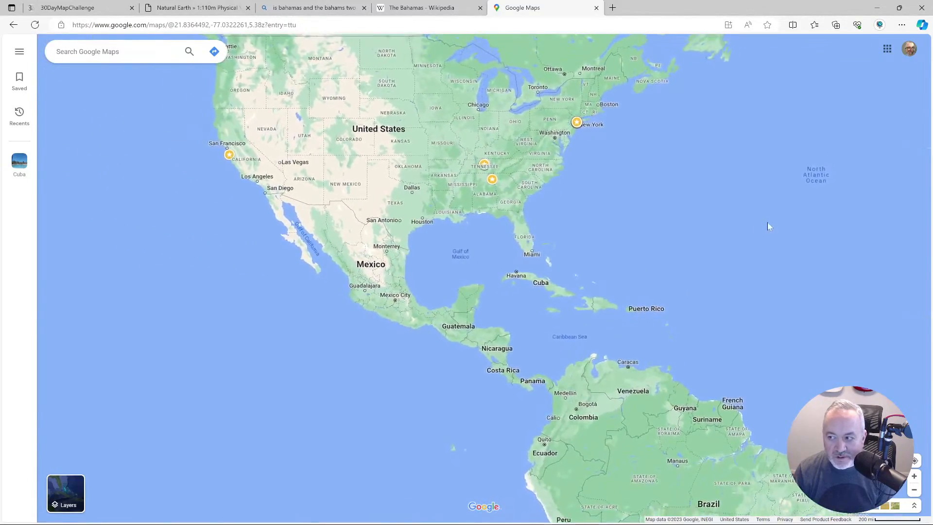
pyautogui.moveTo(753, 220); pyautogui.dragTo(716, 213)
pyautogui.scroll(2, 604, 243)
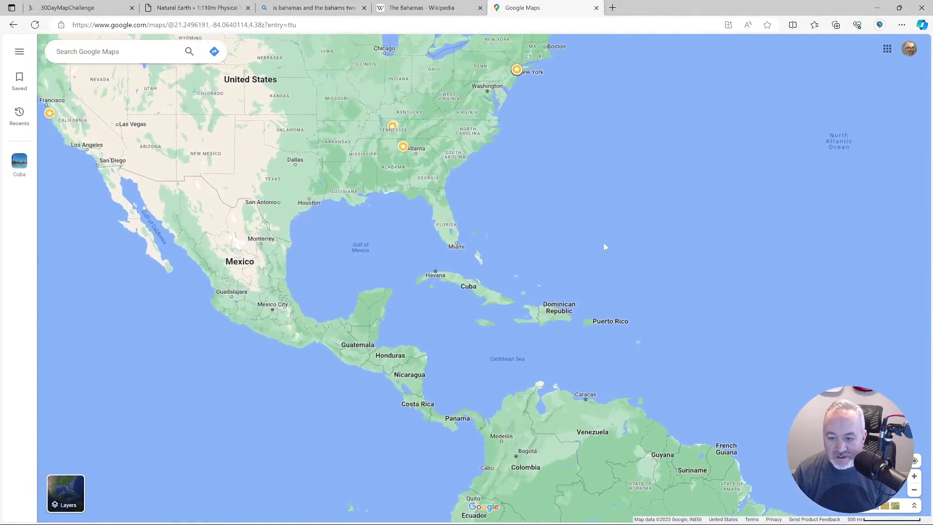
pyautogui.moveTo(559, 261); pyautogui.dragTo(597, 241)
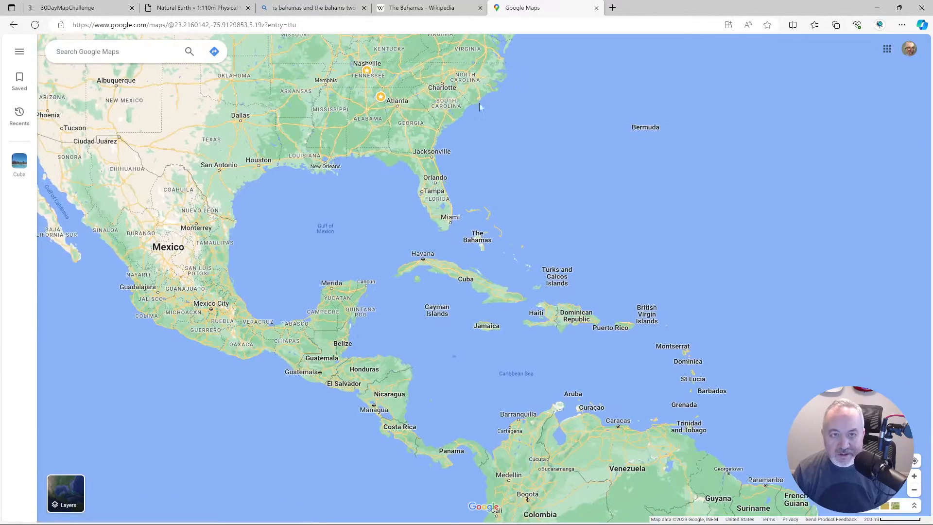
pyautogui.click(613, 8)
pyautogui.write('caribbran sea')
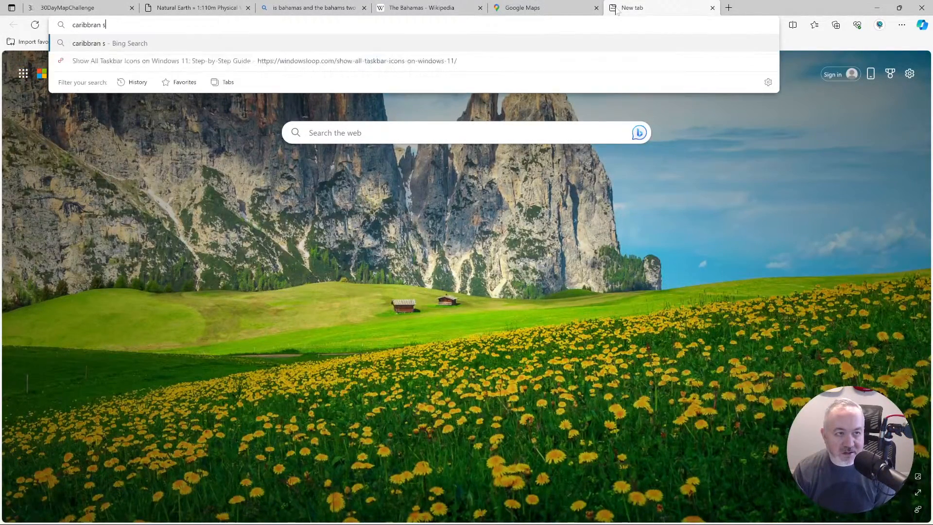
pyautogui.press('Return')
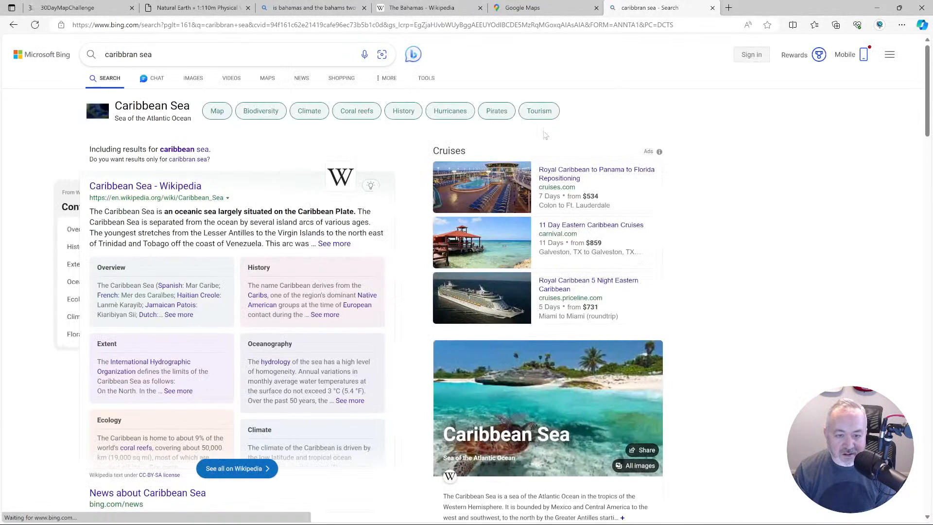
pyautogui.click(172, 189)
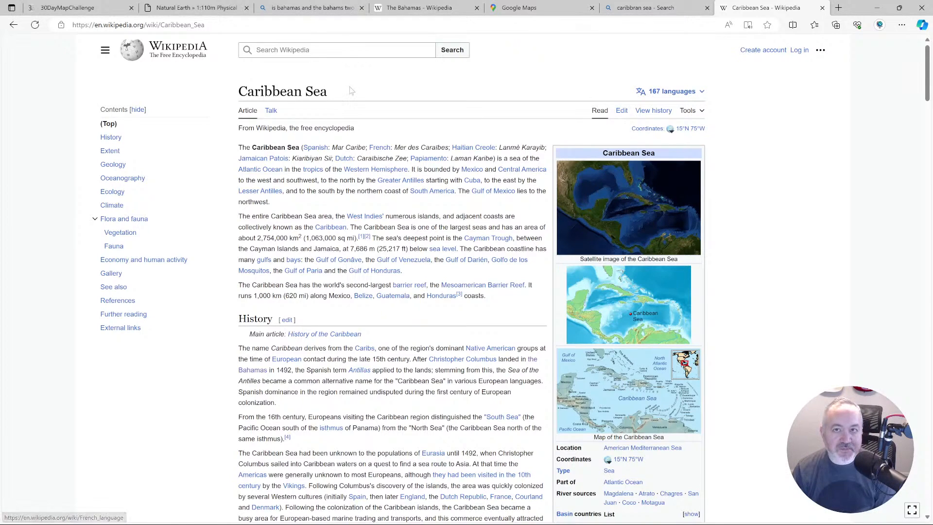
# Switch to the Landscape print layout in QGIS and add a label above the map, spanning the map's full width.
pyautogui.hotkey('alt', 'Tab')
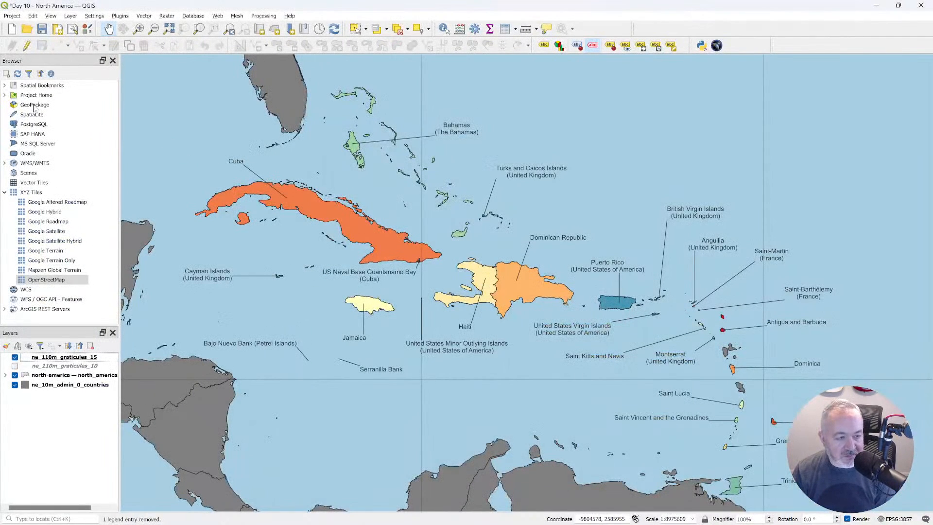
pyautogui.hotkey('alt', 'Tab')
pyautogui.hotkey('alt', 'Tab')
pyautogui.hotkey('alt', 'Tab')
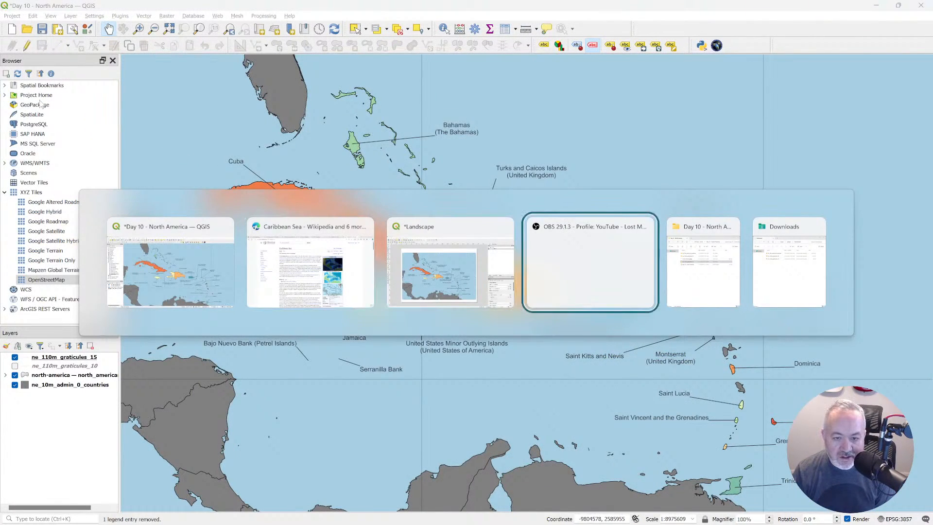
pyautogui.hotkey('alt', 'shift', 'Tab')
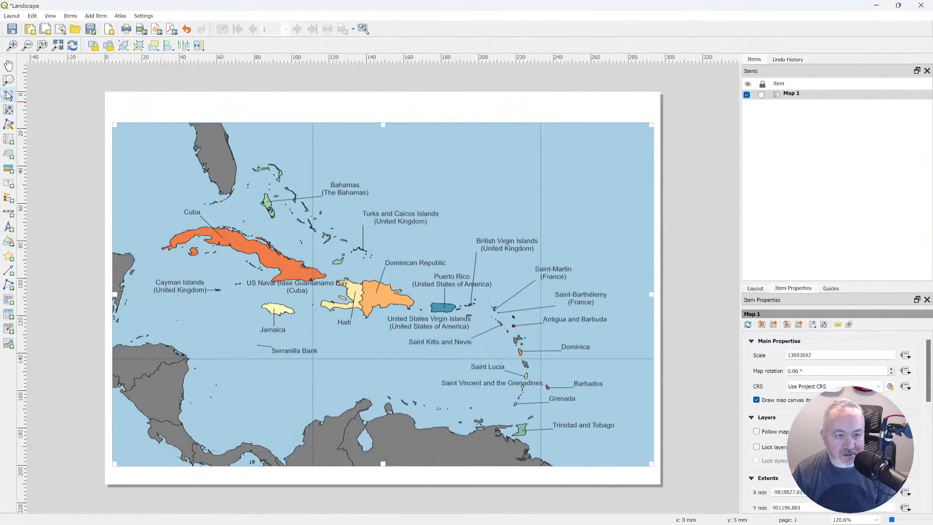
pyautogui.click(9, 184)
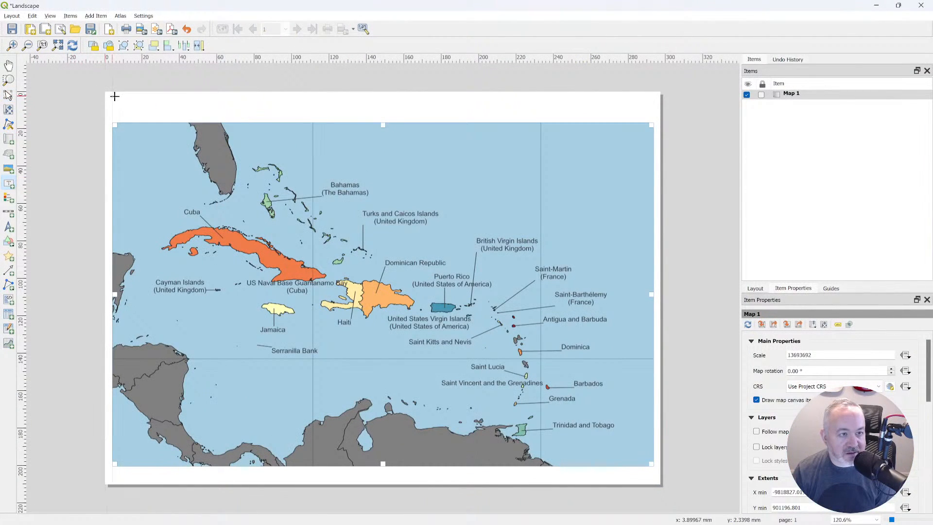
pyautogui.moveTo(113, 97); pyautogui.dragTo(654, 121)
# Replace the new label's placeholder text with the title Countries & Sovereignties of the Caribberan Sea.
pyautogui.moveTo(788, 344); pyautogui.dragTo(648, 322)
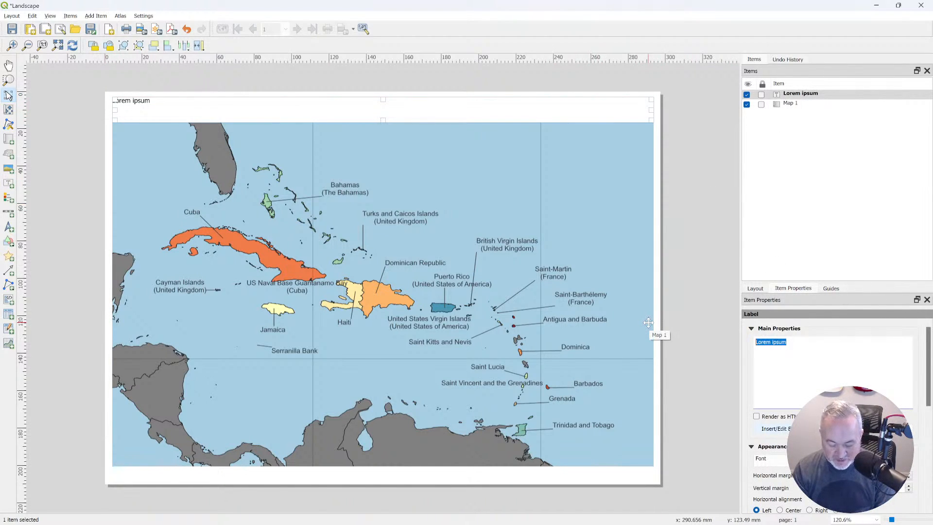
pyautogui.write('C')
pyautogui.write('ount')
pyautogui.write('rys')
pyautogui.press('BackSpace')
pyautogui.press('BackSpace')
pyautogui.write('ies')
pyautogui.write(' & Sonv')
pyautogui.write('ver')
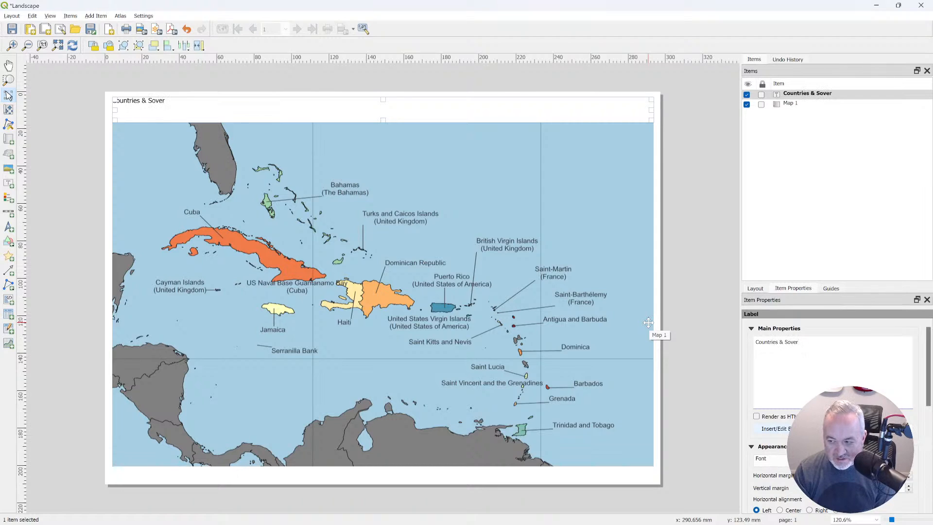
pyautogui.write('eignties of the Caribberan Sea')
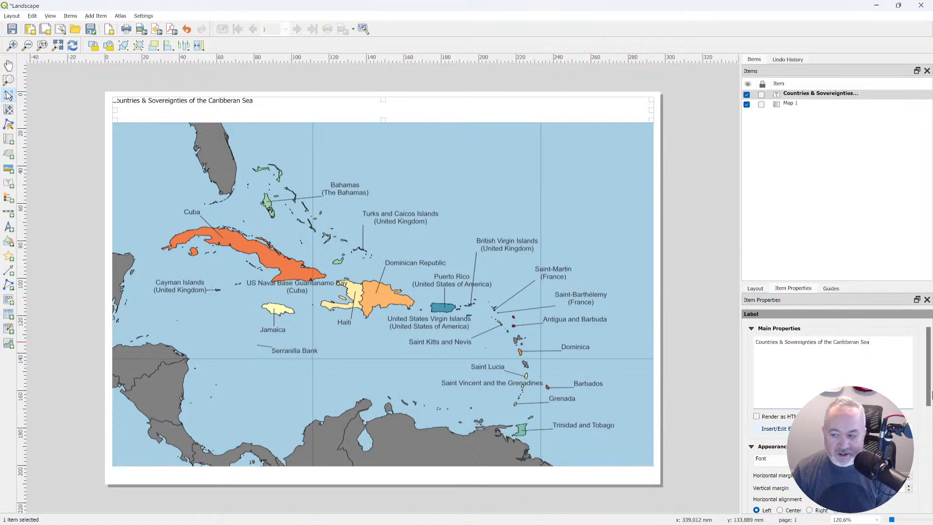
# Enlarge the item properties area and set the title label's font to Franklin Gothic Heavy.
pyautogui.moveTo(828, 282); pyautogui.dragTo(838, 135)
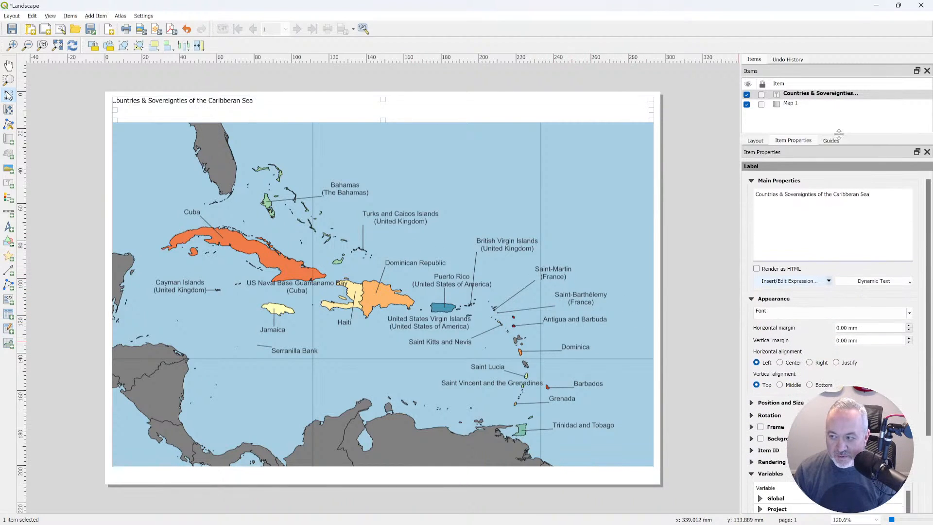
pyautogui.click(777, 312)
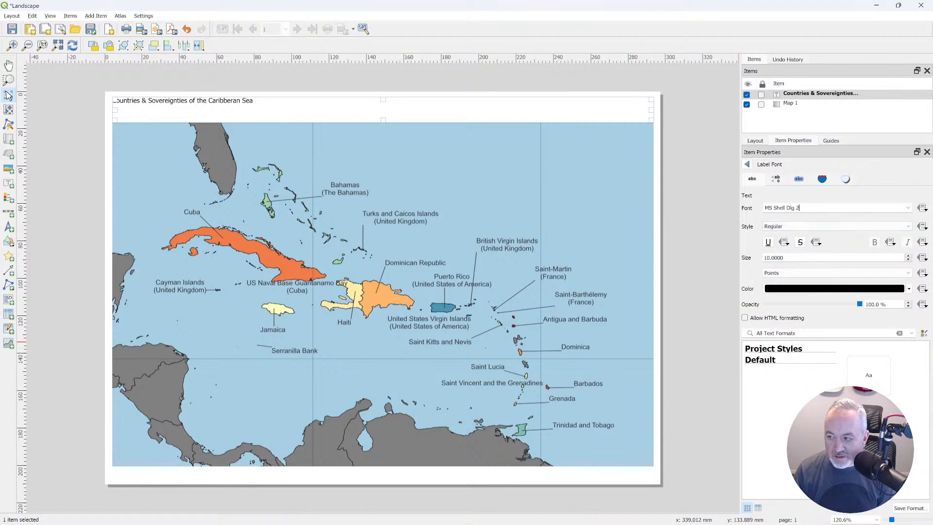
pyautogui.click(907, 208)
pyautogui.scroll(10, 779, 250)
pyautogui.scroll(8, 779, 249)
pyautogui.scroll(2, 779, 249)
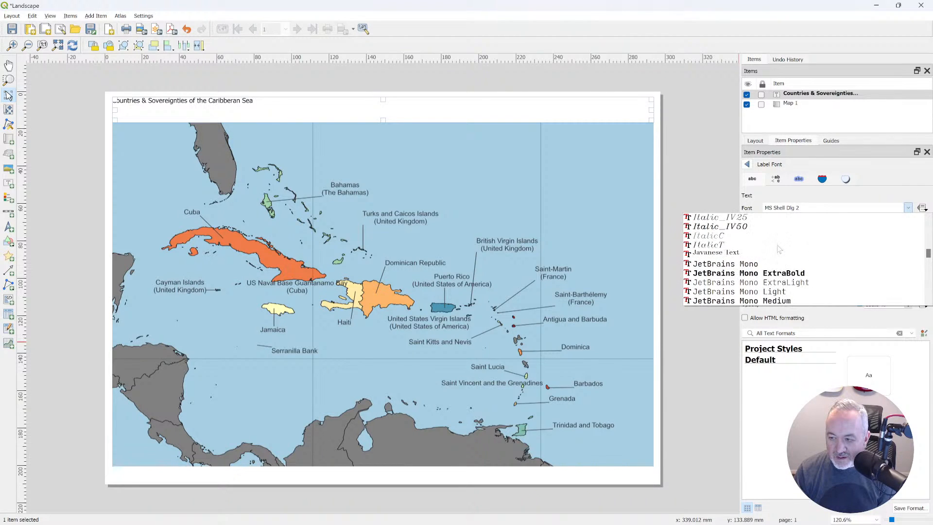
pyautogui.scroll(3, 779, 249)
pyautogui.scroll(10, 779, 249)
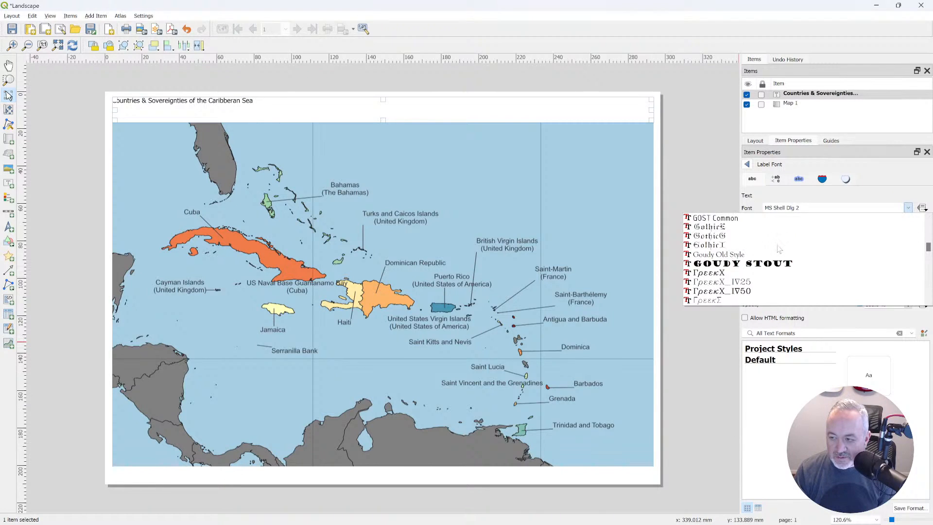
pyautogui.scroll(3, 779, 249)
pyautogui.scroll(1, 779, 249)
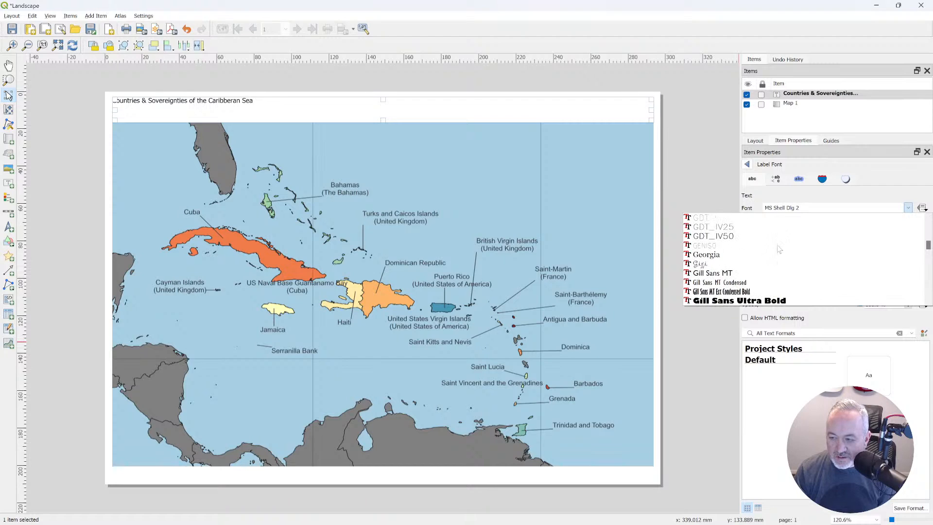
pyautogui.scroll(8, 778, 250)
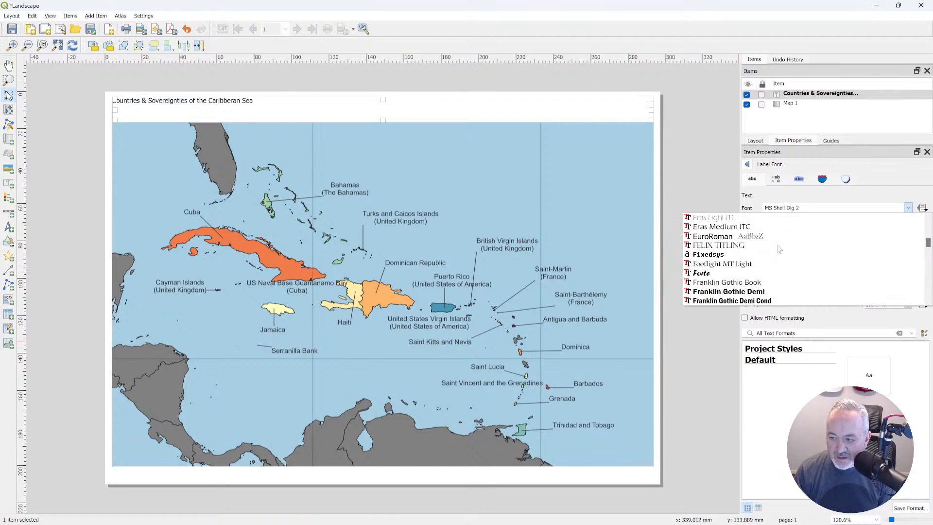
pyautogui.scroll(-2, 779, 250)
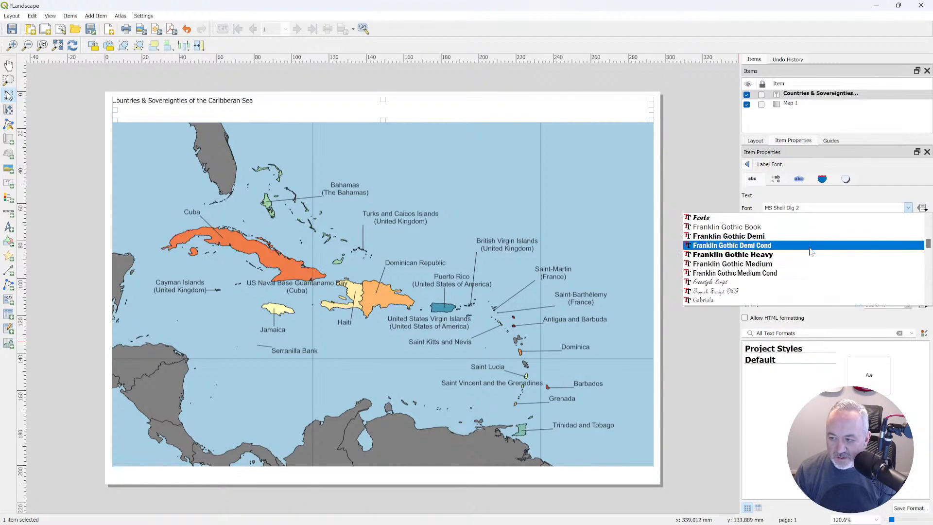
pyautogui.click(741, 257)
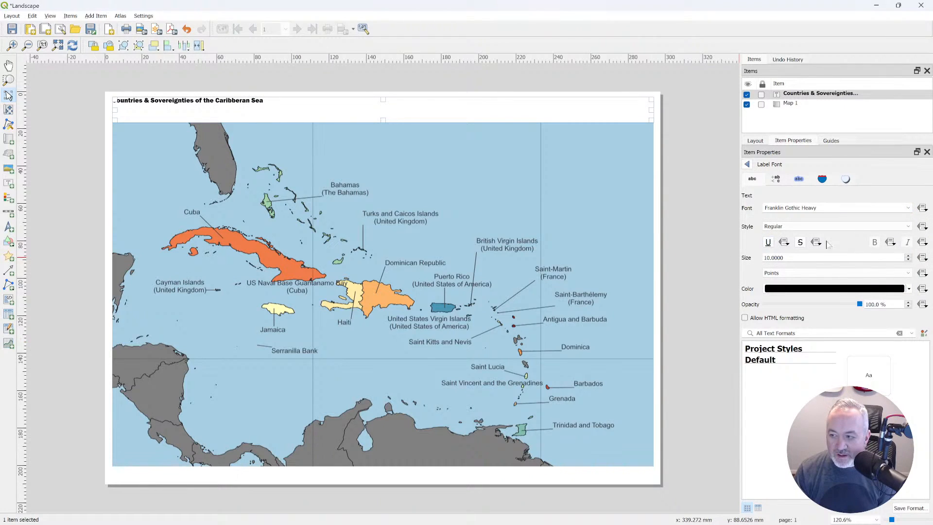
# Center the title text horizontally, align it to the vertical middle and set its font size to 30 points.
pyautogui.click(747, 165)
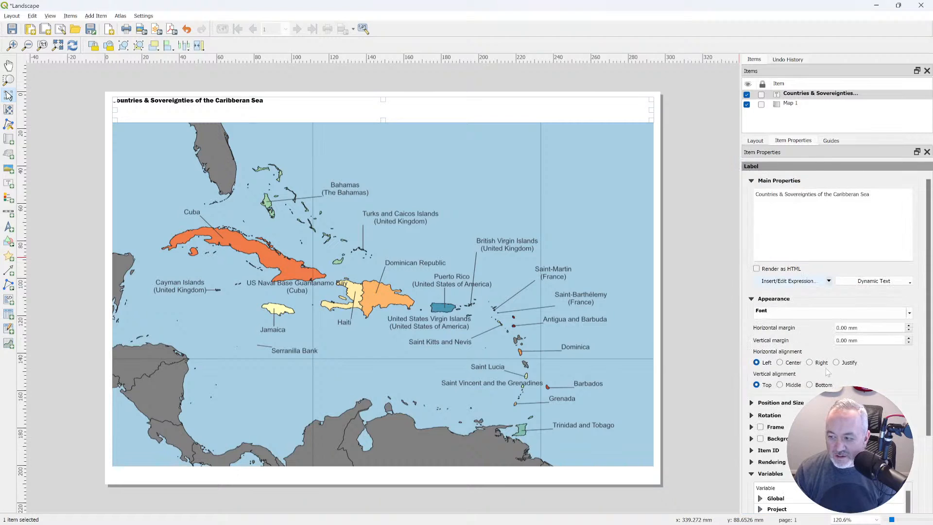
pyautogui.click(787, 383)
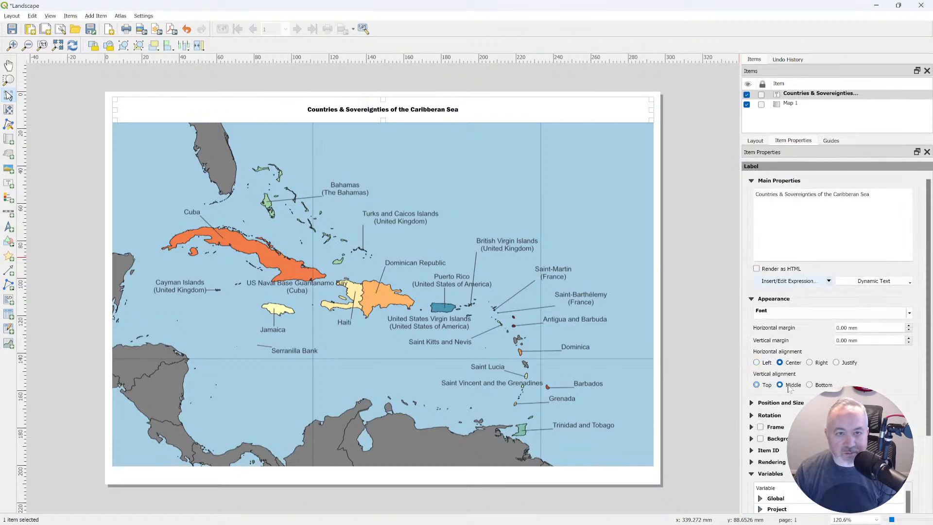
pyautogui.click(785, 314)
pyautogui.click(908, 256)
pyautogui.click(907, 255)
pyautogui.click(908, 255)
pyautogui.click(907, 255)
pyautogui.click(907, 256)
pyautogui.click(907, 256)
pyautogui.click(908, 256)
pyautogui.click(907, 256)
pyautogui.click(907, 256)
pyautogui.click(908, 256)
pyautogui.click(907, 256)
pyautogui.click(907, 256)
pyautogui.click(908, 256)
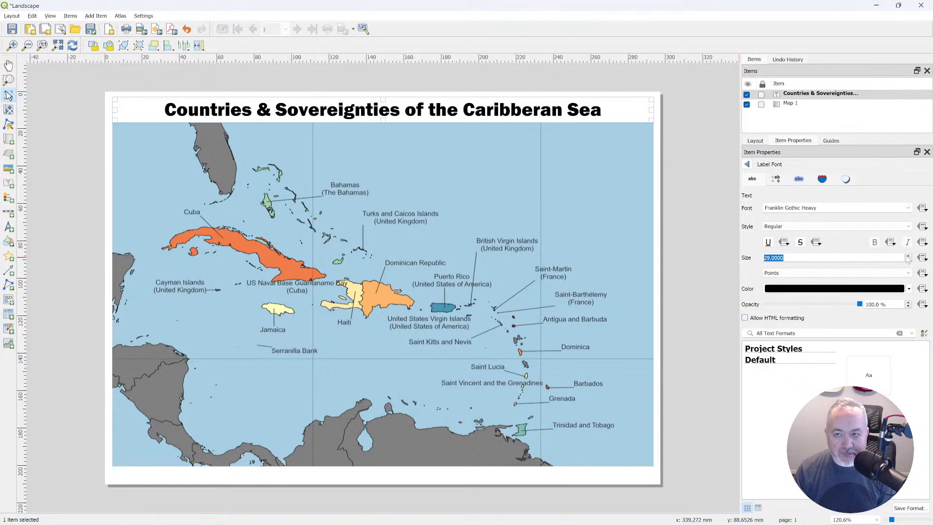
pyautogui.click(907, 256)
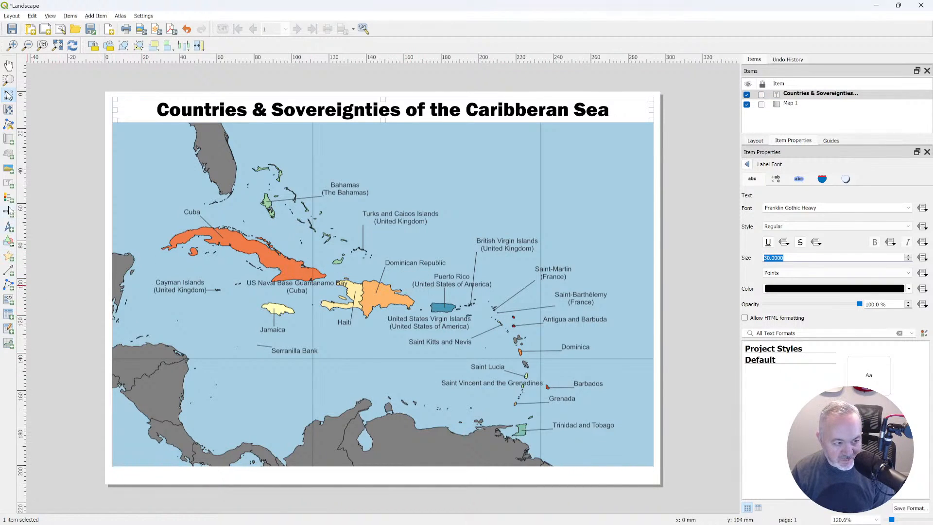
# Add a narrow label below the map across its full width and begin its text with Data:.
pyautogui.click(9, 184)
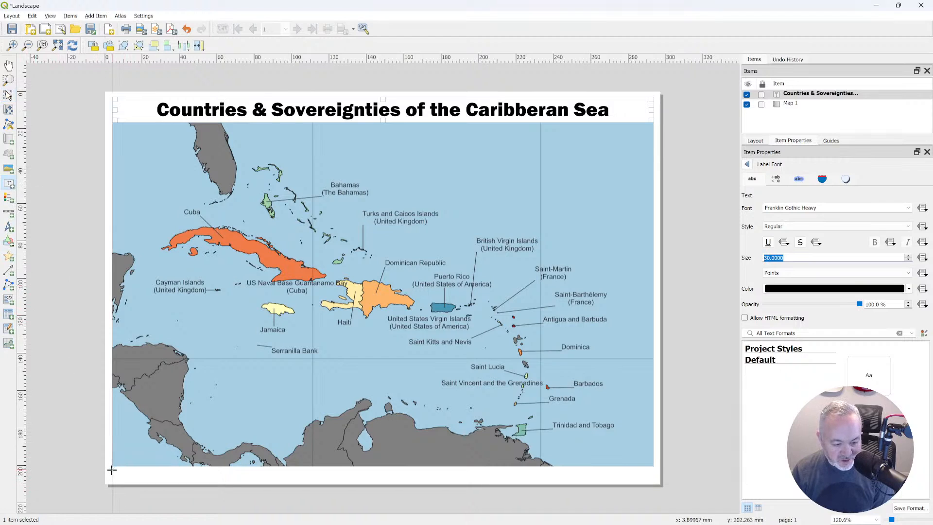
pyautogui.moveTo(113, 472); pyautogui.dragTo(652, 478)
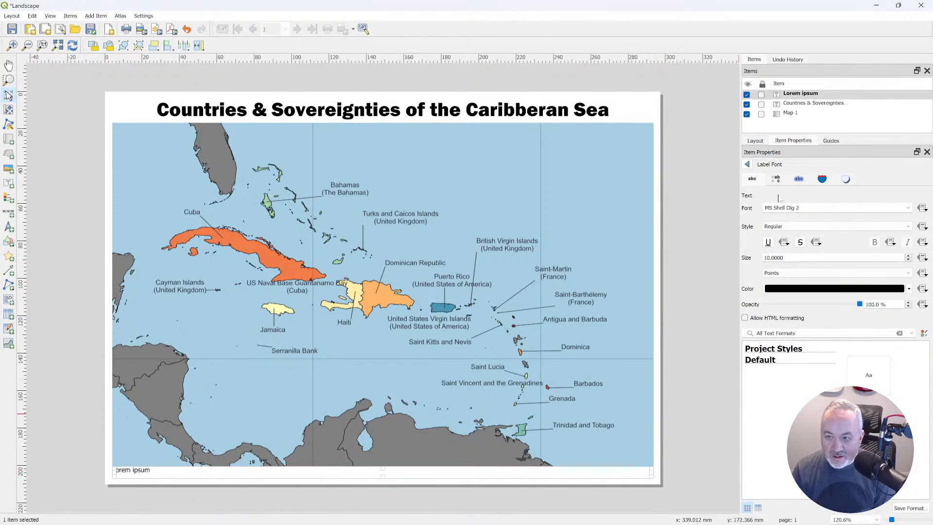
pyautogui.click(747, 164)
pyautogui.write('Data:')
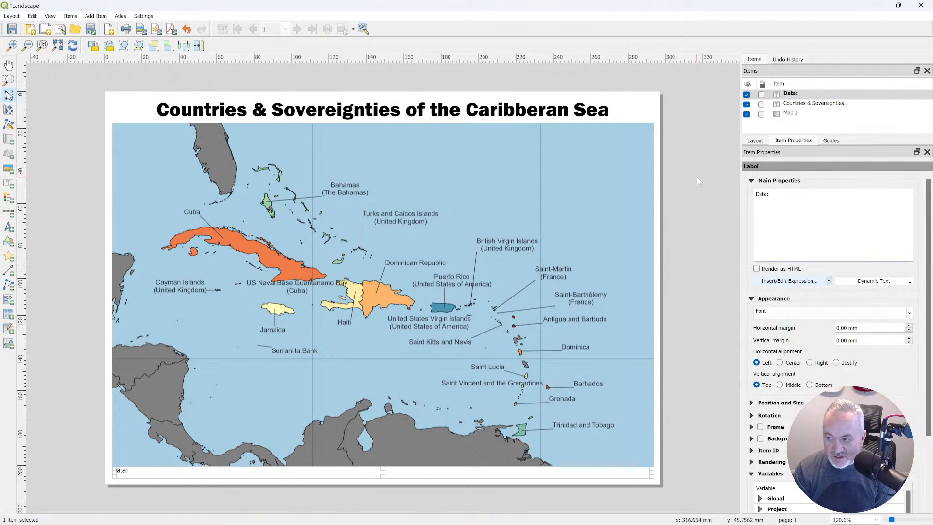
# Copy the Natural Earth 110m physical vectors page address from the Edge browser and paste it after Data: in the layout's label.
pyautogui.hotkey('alt', 'Tab')
pyautogui.hotkey('alt', 'Tab')
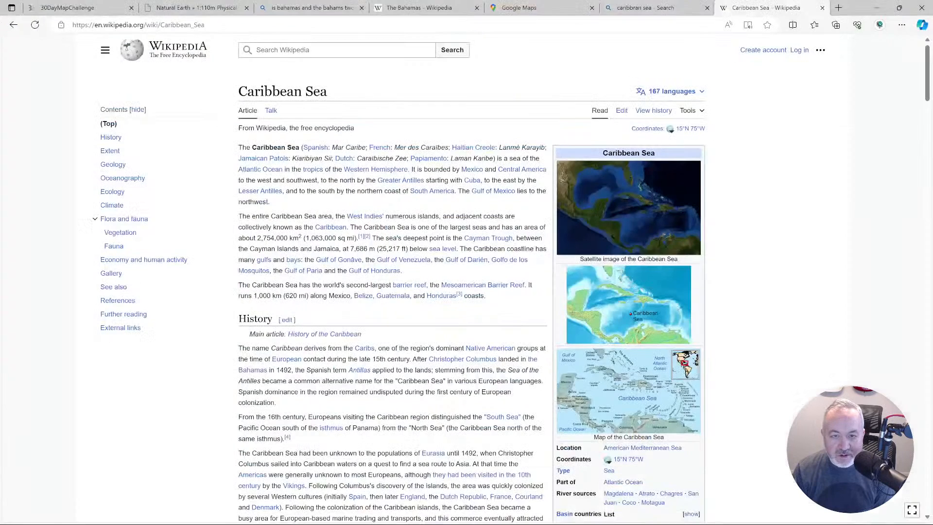
pyautogui.click(195, 8)
pyautogui.click(192, 28)
pyautogui.hotkey('ctrl', 'c')
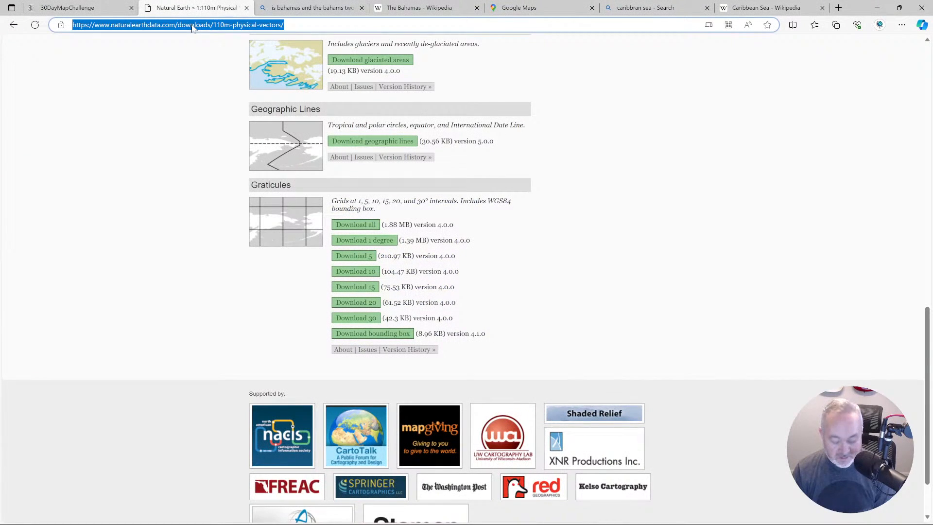
pyautogui.hotkey('alt', 'Tab')
pyautogui.hotkey('ctrl', 'v')
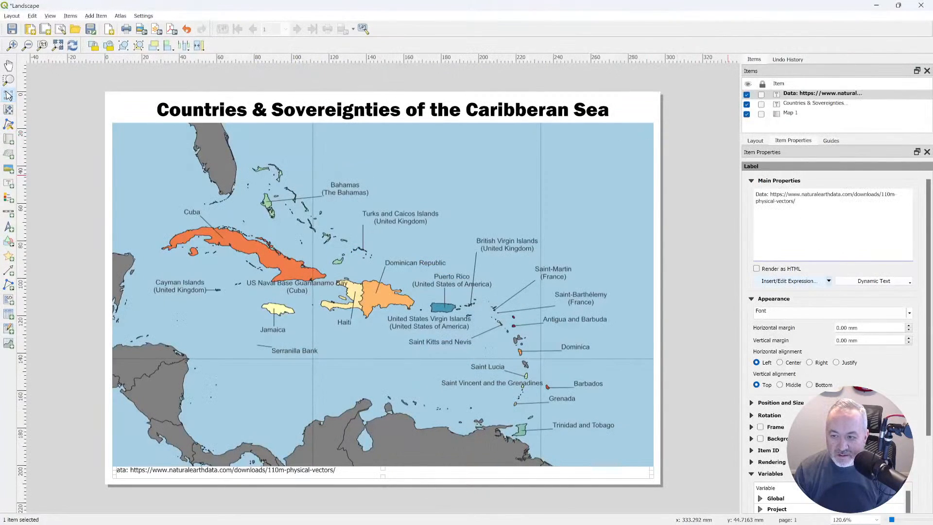
pyautogui.press('BackSpace')
pyautogui.press('BackSpace')
pyautogui.press('BackSpace')
pyautogui.press('BackSpace')
pyautogui.press('BackSpace')
pyautogui.press('BackSpace')
pyautogui.press('BackSpace')
pyautogui.press('BackSpace')
pyautogui.press('BackSpace')
pyautogui.press('BackSpace')
pyautogui.press('BackSpace')
pyautogui.press('BackSpace')
pyautogui.press('BackSpace')
pyautogui.press('BackSpace')
pyautogui.press('BackSpace')
pyautogui.press('BackSpace')
pyautogui.press('BackSpace')
pyautogui.press('BackSpace')
pyautogui.press('BackSpace')
pyautogui.press('BackSpace')
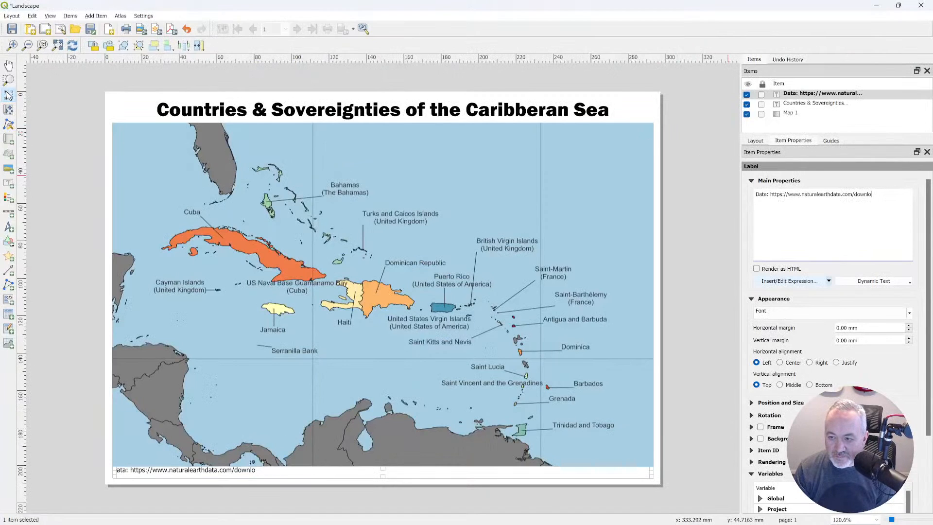
pyautogui.press('BackSpace')
pyautogui.press('BackSpace')
pyautogui.press('BackSpace')
pyautogui.press('BackSpace')
pyautogui.press('BackSpace')
pyautogui.press('BackSpace')
pyautogui.press('BackSpace')
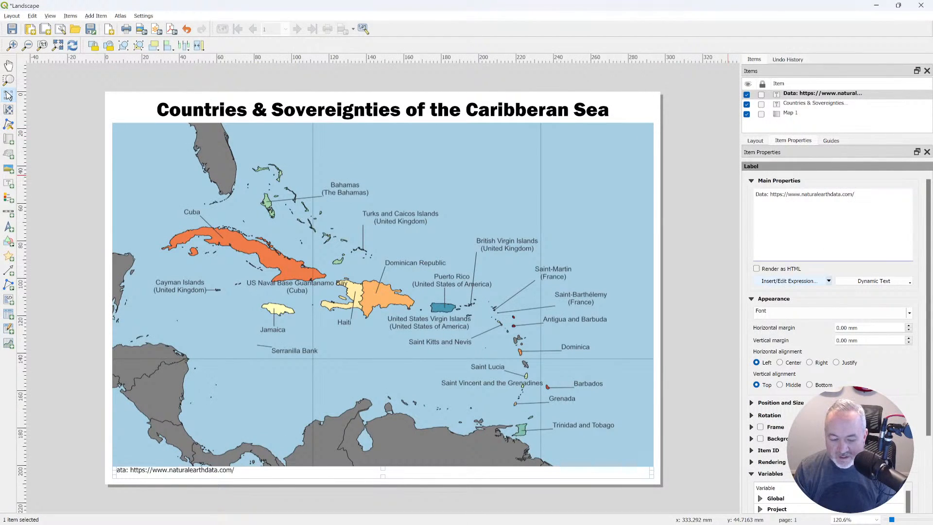
pyautogui.click(809, 362)
pyautogui.click(812, 385)
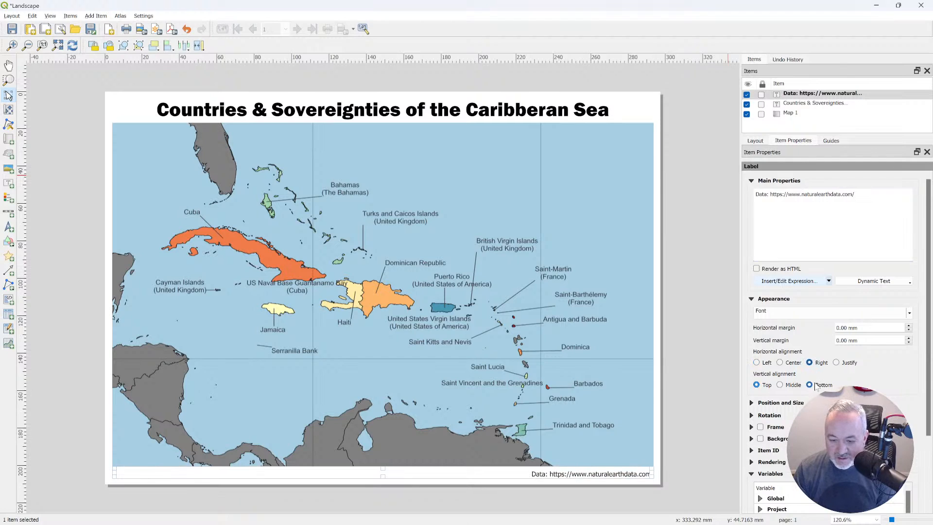
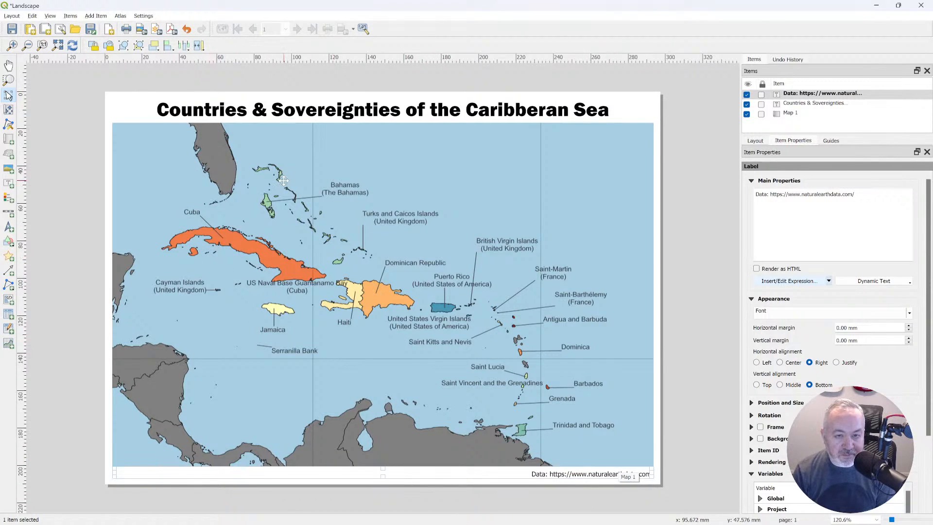
# Add the line "Map: lostmapper.com" below the data address in the credit label and set its font size to 8 points.
pyautogui.click(859, 195)
pyautogui.press('Return')
pyautogui.write('Map: lostmapper.com')
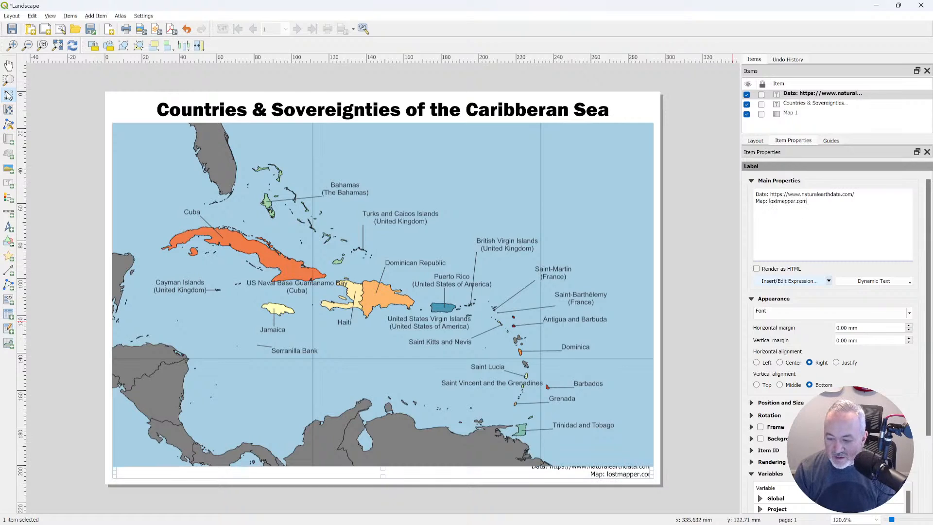
pyautogui.click(788, 313)
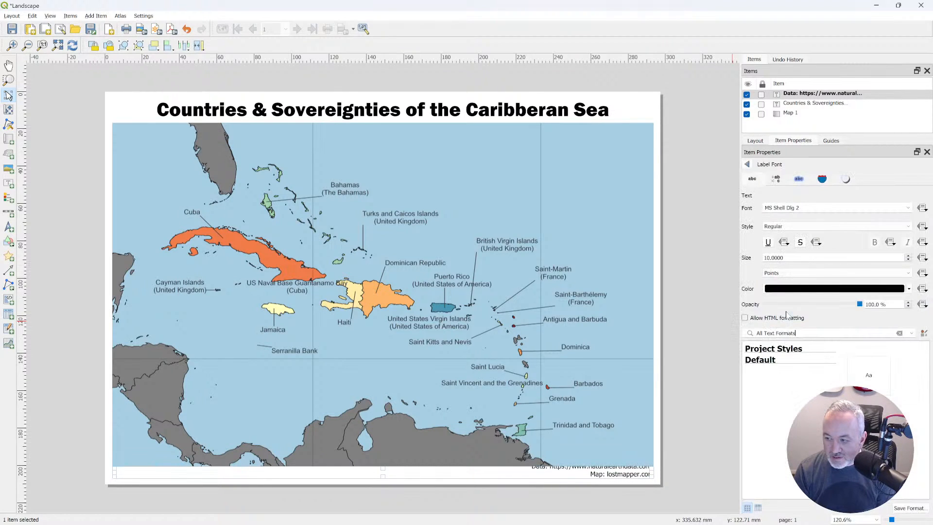
pyautogui.click(908, 260)
pyautogui.click(908, 261)
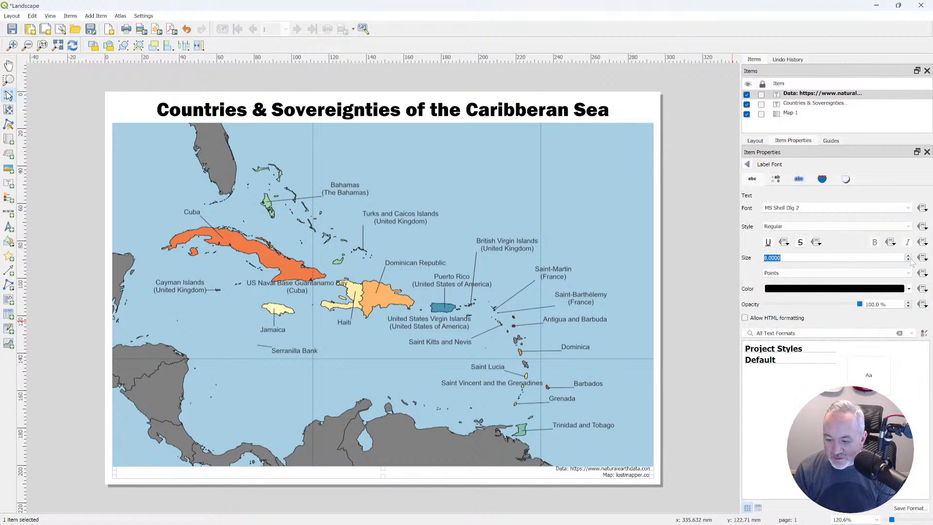
# Raise the map frame's lower edge slightly to clear the two-line credit and extend the credit label's upper edge toward it.
pyautogui.click(531, 447)
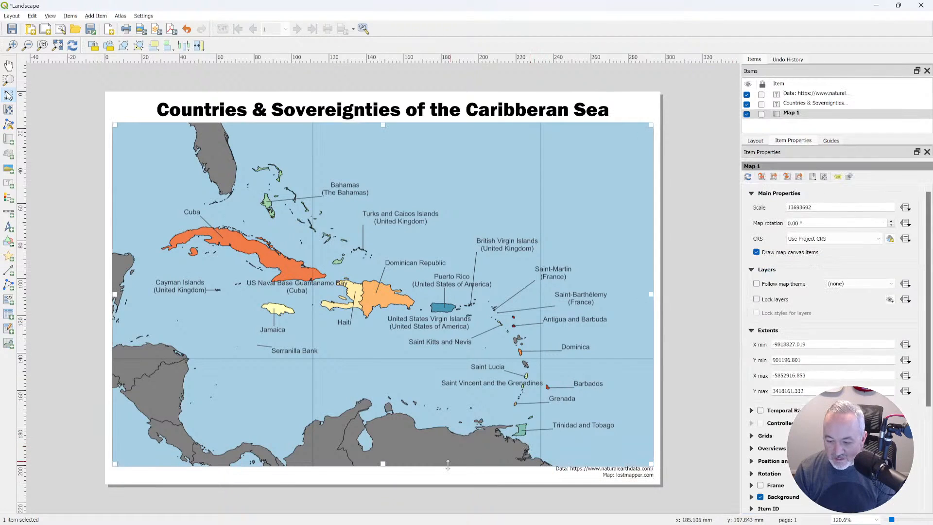
pyautogui.moveTo(383, 457); pyautogui.dragTo(382, 457)
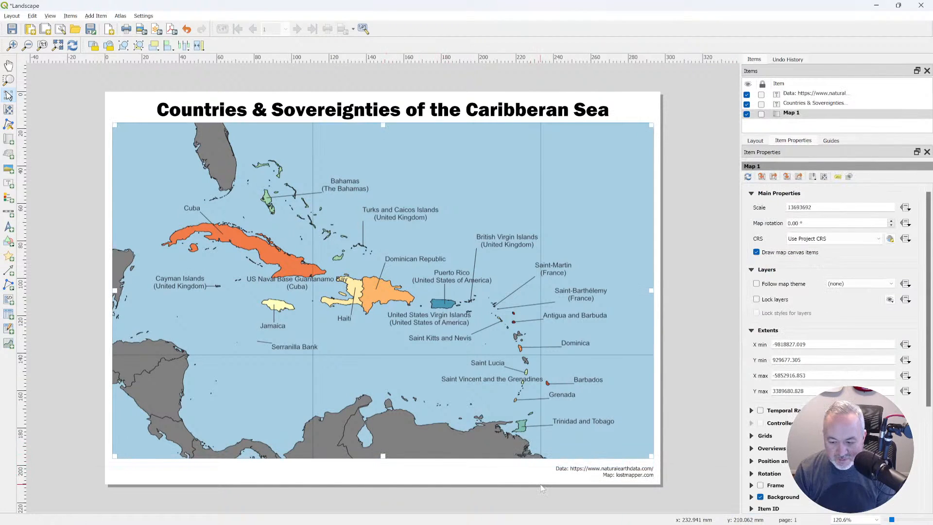
pyautogui.click(446, 468)
pyautogui.moveTo(447, 468); pyautogui.dragTo(446, 459)
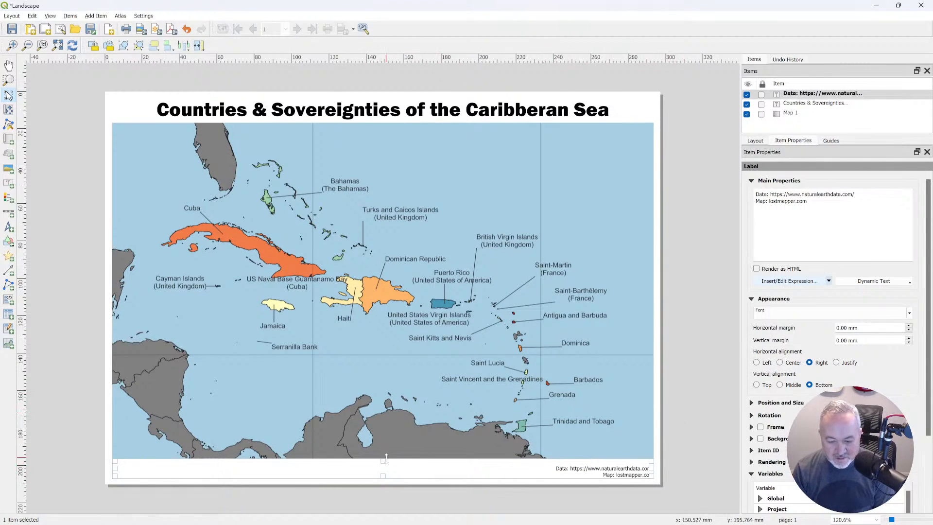
pyautogui.click(408, 448)
pyautogui.moveTo(383, 456); pyautogui.dragTo(384, 461)
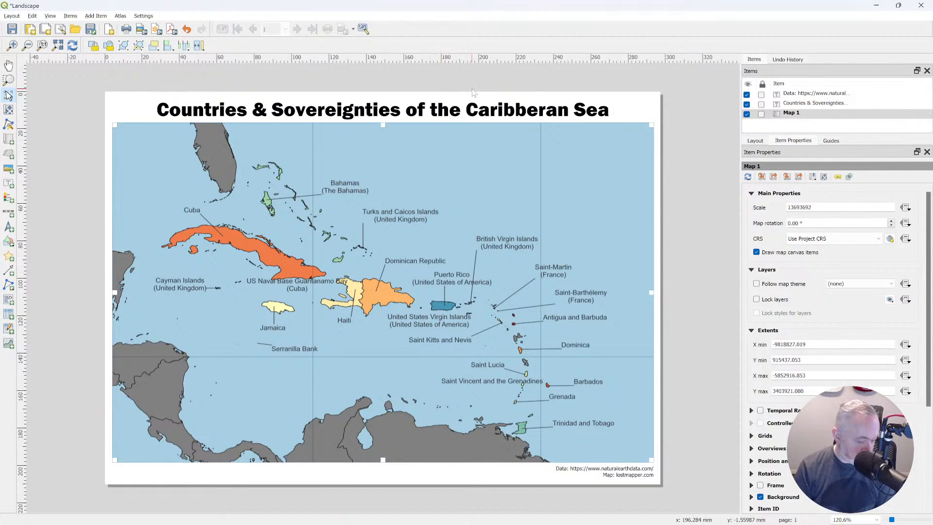
# Compare the labels shown on the layout map with those on the main QGIS map canvas.
pyautogui.hotkey('alt', 'Tab')
pyautogui.hotkey('alt', 'Tab')
pyautogui.hotkey('alt', 'Tab')
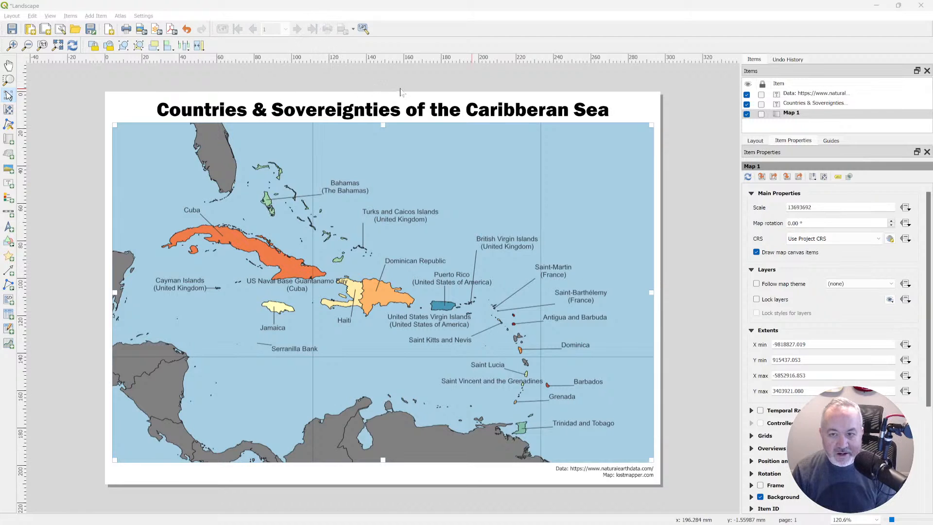
pyautogui.hotkey('alt', 'Tab')
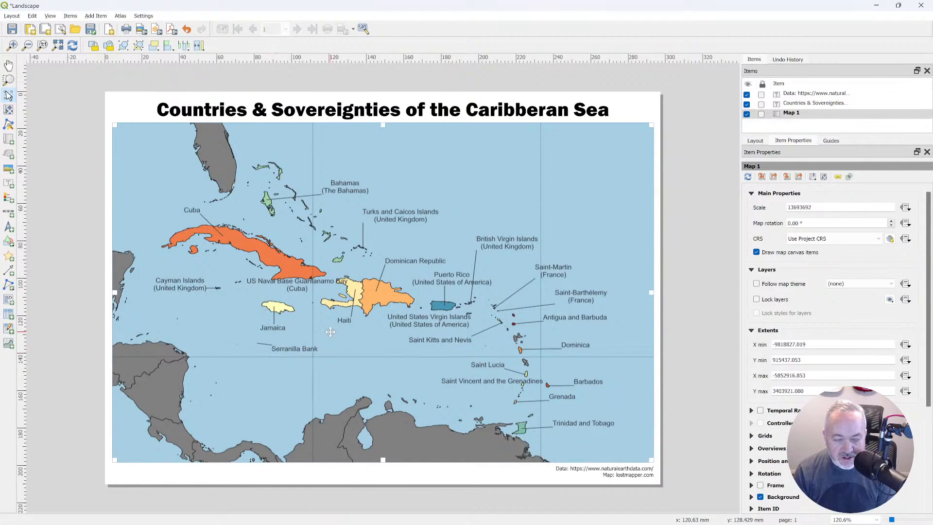
pyautogui.hotkey('alt', 'Tab')
pyautogui.hotkey('alt', 'Tab')
pyautogui.hotkey('alt', 'Tab')
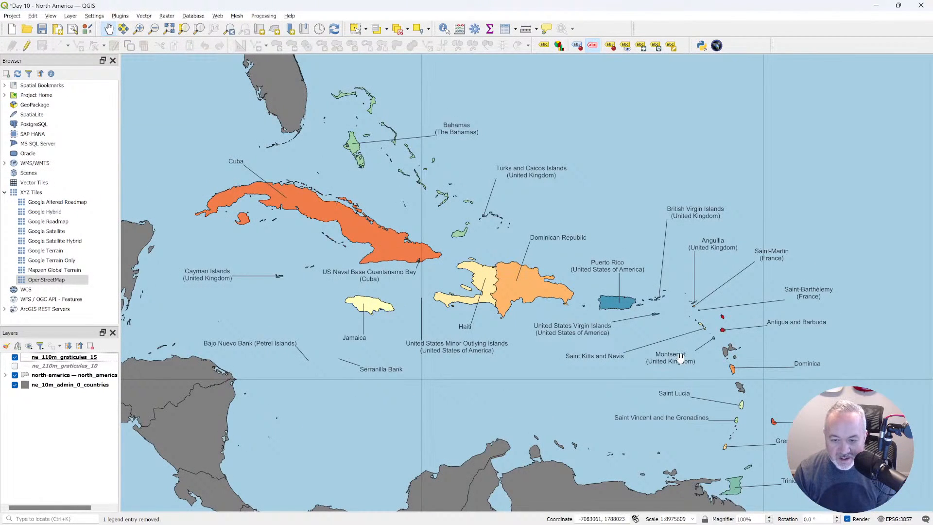
# Copy the layout map's scale of 13693692 and apply it to the main map canvas.
pyautogui.hotkey('alt', 'Tab')
pyautogui.hotkey('alt', 'Tab')
pyautogui.hotkey('alt', 'Tab')
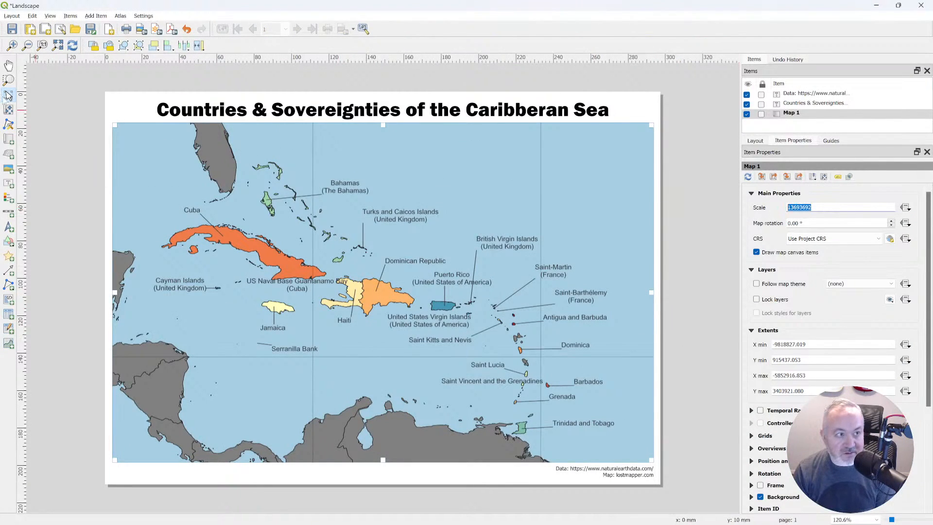
pyautogui.click(237, 162)
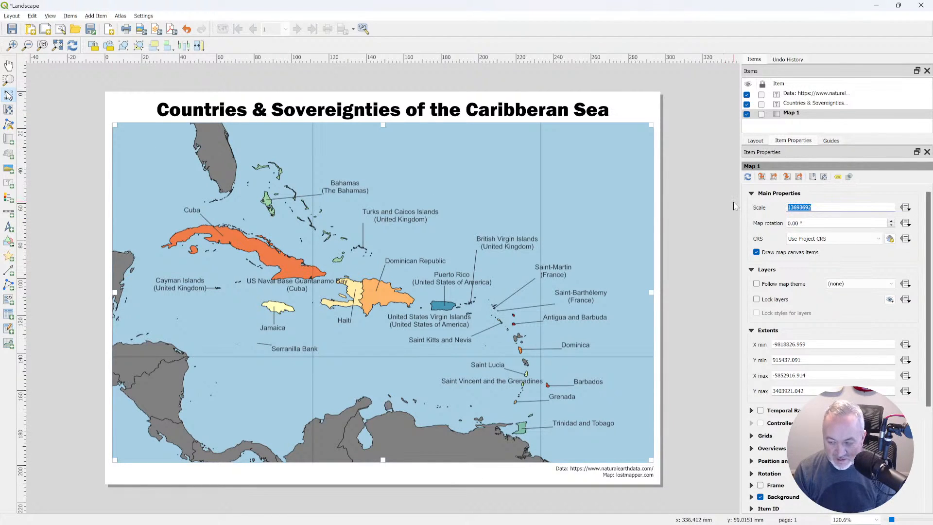
pyautogui.hotkey('alt', 'Tab')
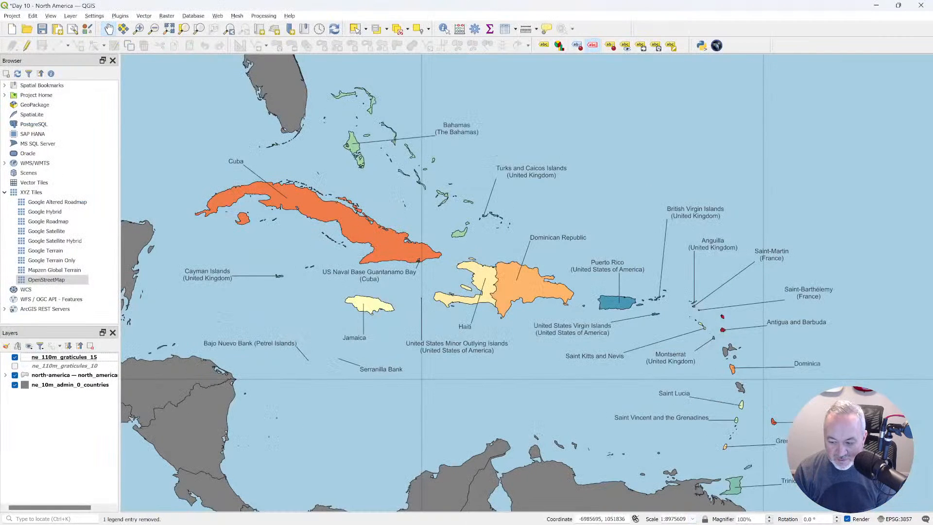
pyautogui.write('13693692')
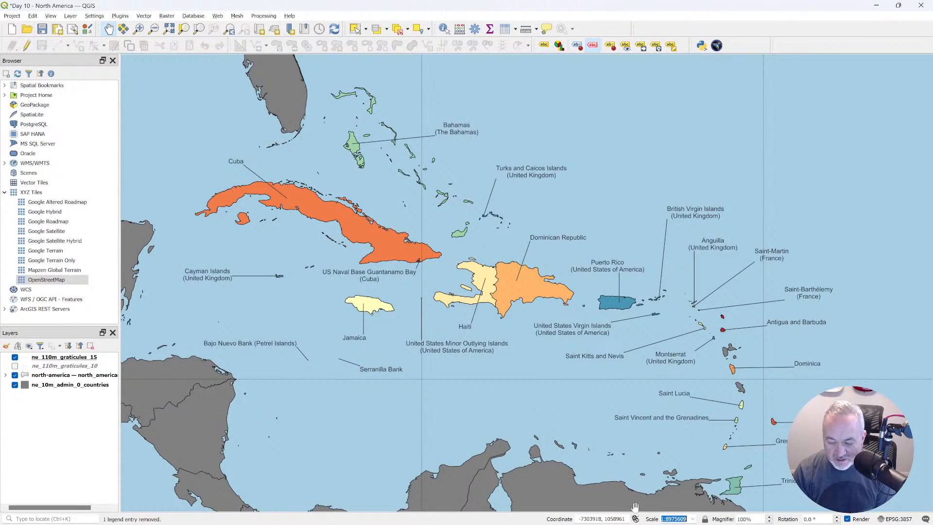
pyautogui.press('Return')
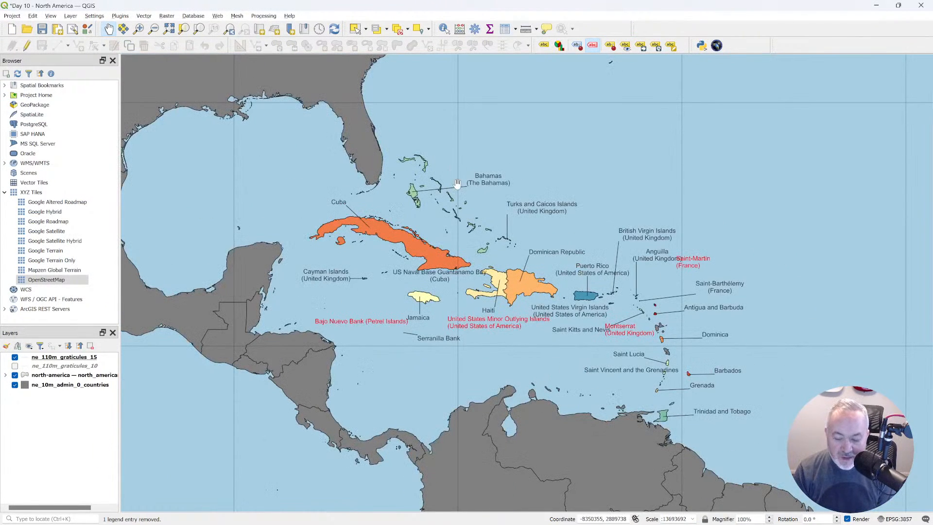
# Set the main canvas magnifier to 200% and compare its label placement with the print layout.
pyautogui.moveTo(752, 518); pyautogui.dragTo(705, 517)
pyautogui.write('200')
pyautogui.press('Tab')
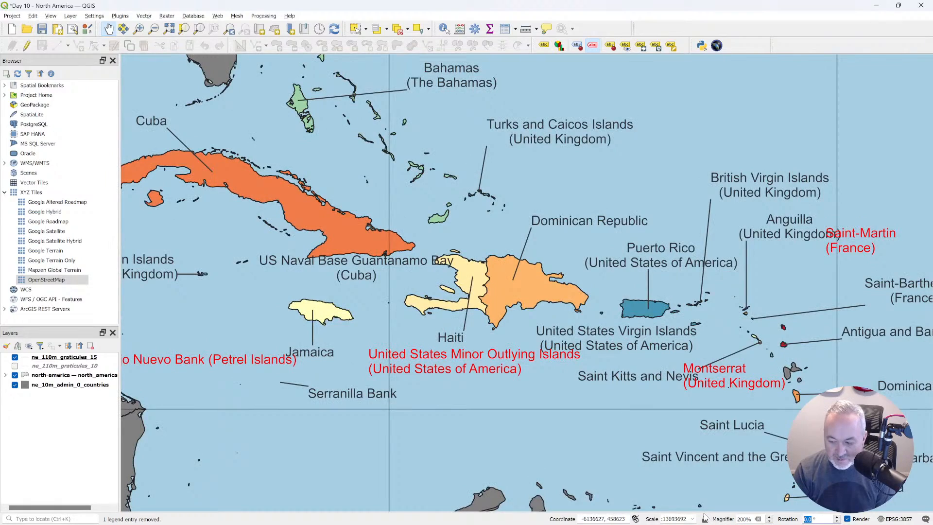
pyautogui.hotkey('alt', 'Tab')
pyautogui.hotkey('alt', 'Tab')
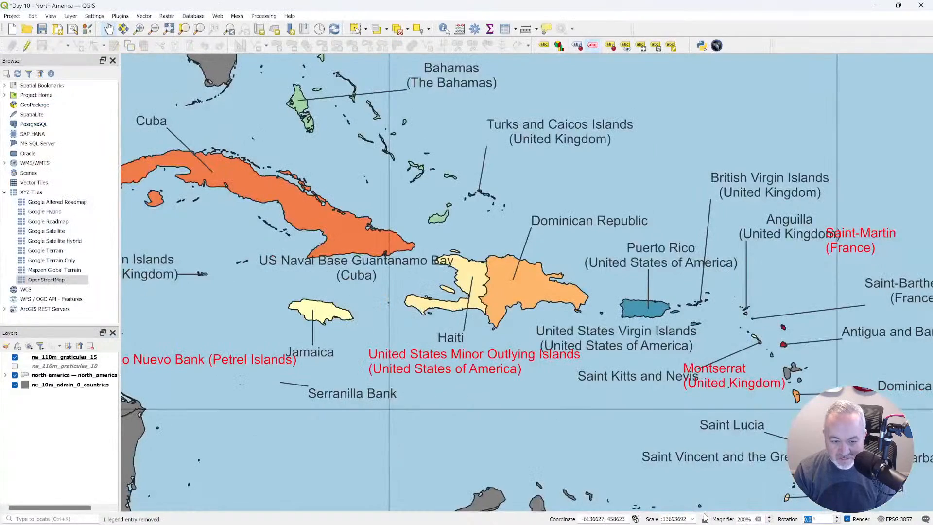
pyautogui.hotkey('alt', 'Tab')
pyautogui.hotkey('alt', 'Tab')
pyautogui.hotkey('alt', 'Tab')
pyautogui.hotkey('alt', 'Tab')
# Move the Bajo Nuevo Bank label southwest of Jamaica and the United States Minor Outlying Islands label into open sea south of Haiti.
pyautogui.moveTo(415, 335); pyautogui.dragTo(587, 318)
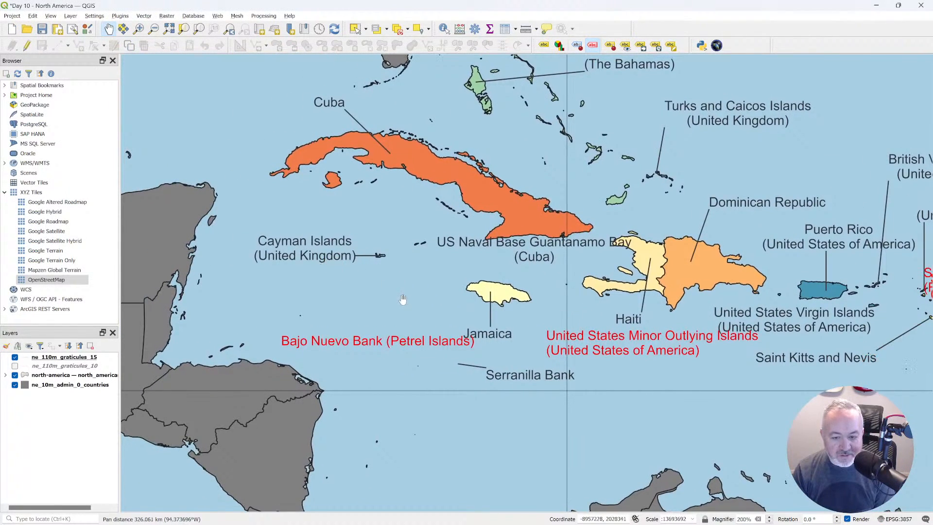
pyautogui.click(640, 45)
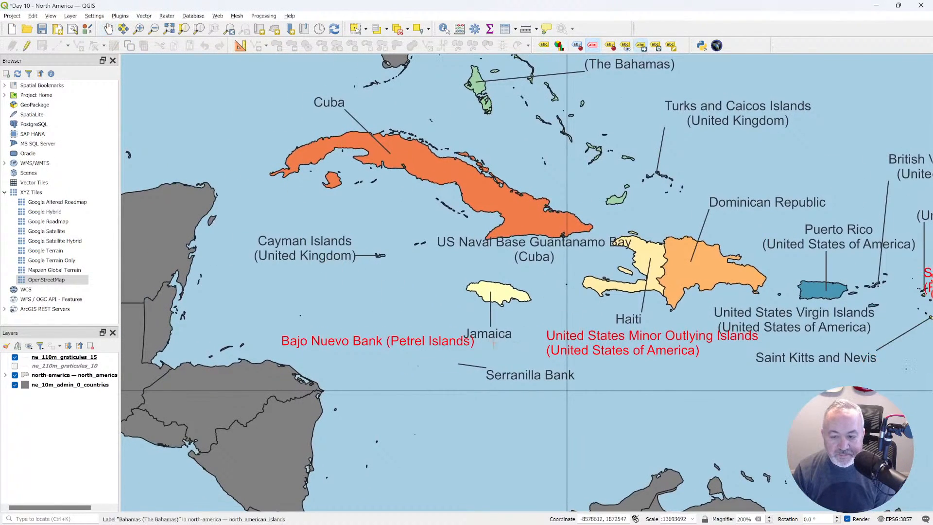
pyautogui.click(437, 344)
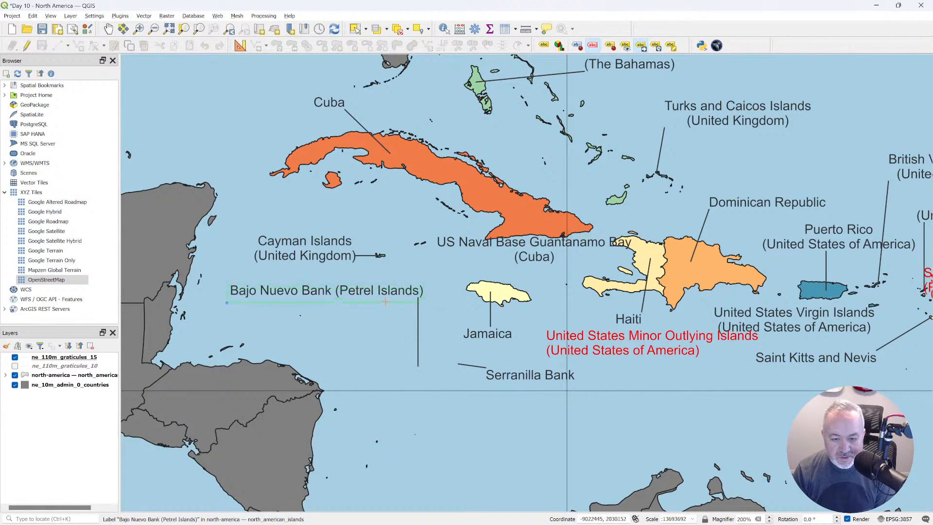
pyautogui.click(386, 321)
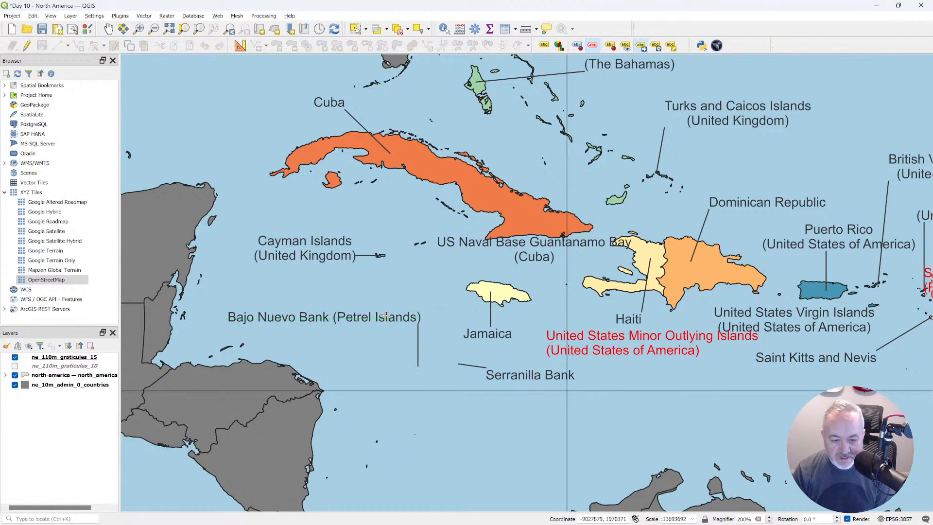
pyautogui.click(385, 314)
pyautogui.click(391, 310)
pyautogui.click(384, 314)
pyautogui.click(384, 315)
pyautogui.click(391, 305)
pyautogui.click(652, 344)
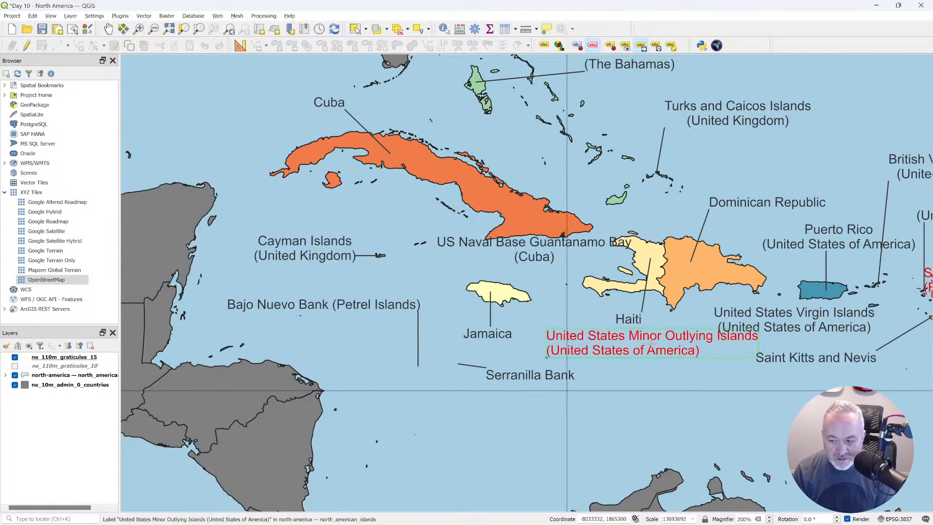
pyautogui.click(717, 403)
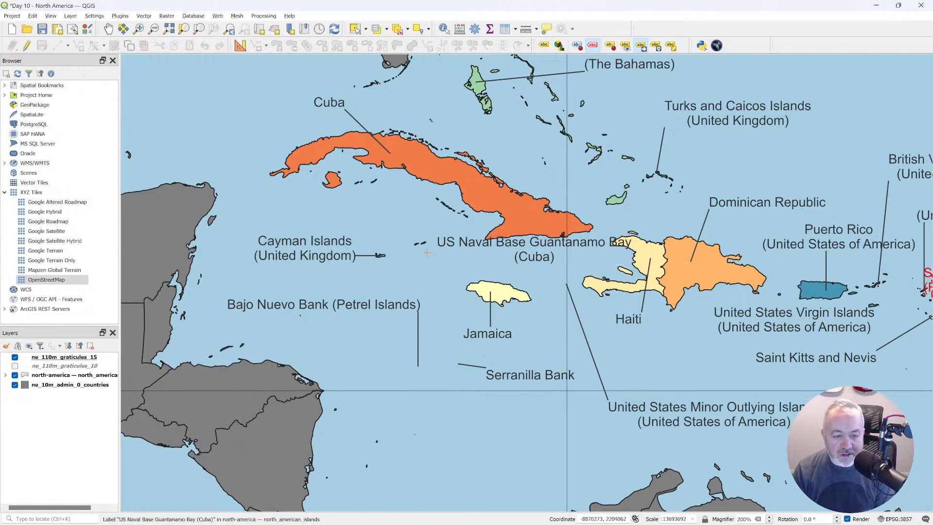
# Set the label font size of the north_american_islands layer to 8 points and refresh the print layout.
pyautogui.hotkey('alt', 'Tab')
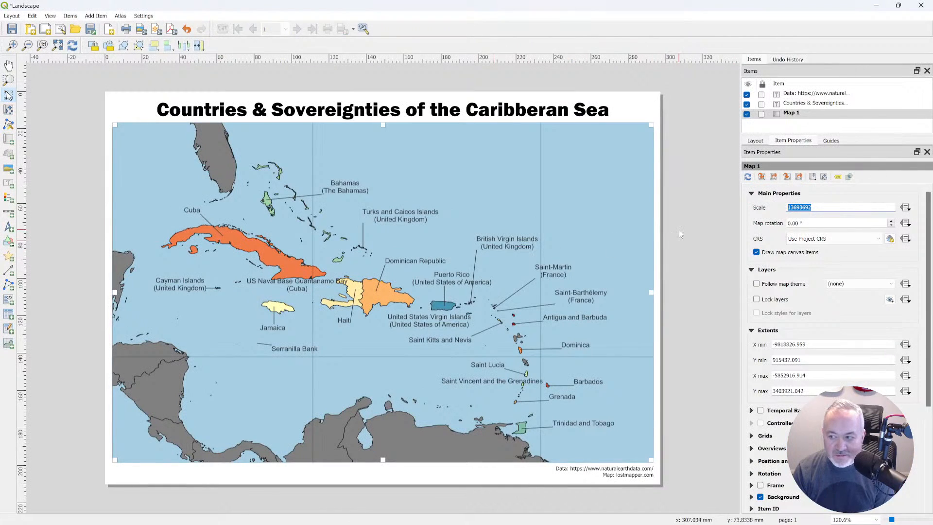
pyautogui.hotkey('alt', 'Tab')
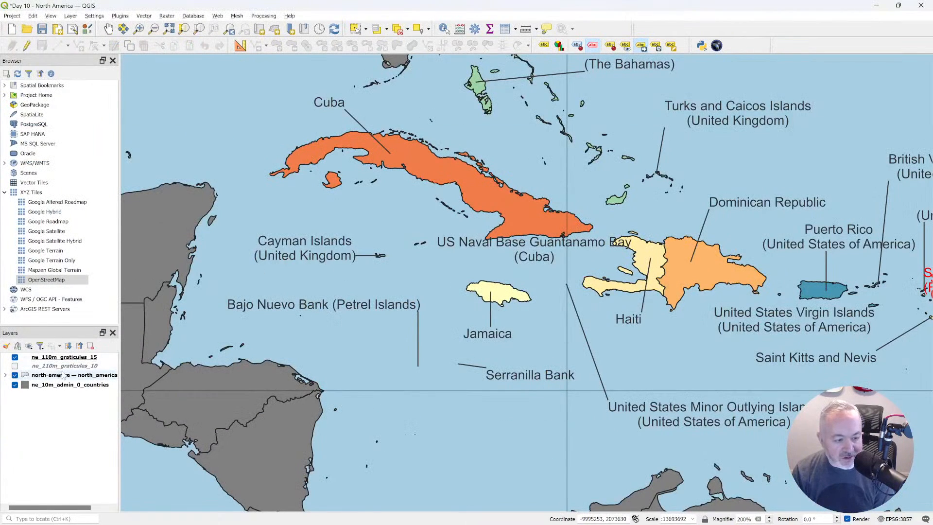
pyautogui.click(74, 376)
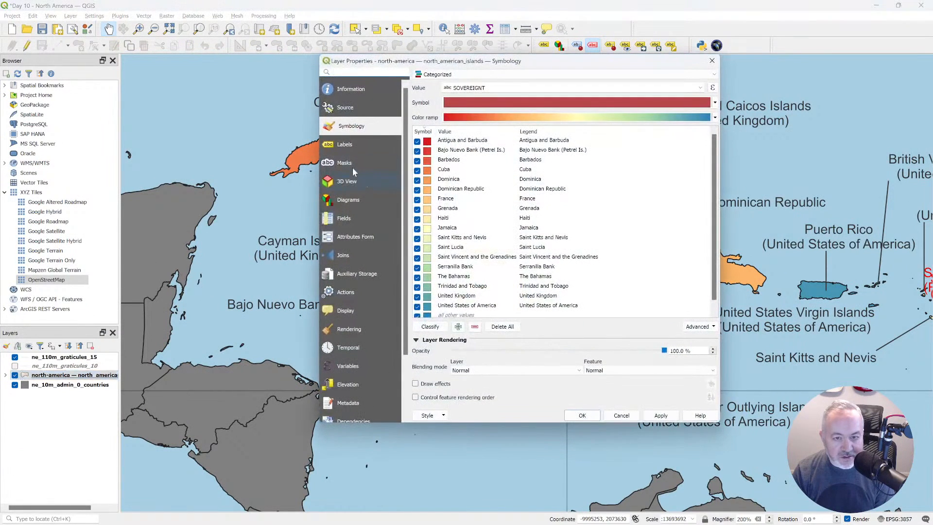
pyautogui.click(353, 153)
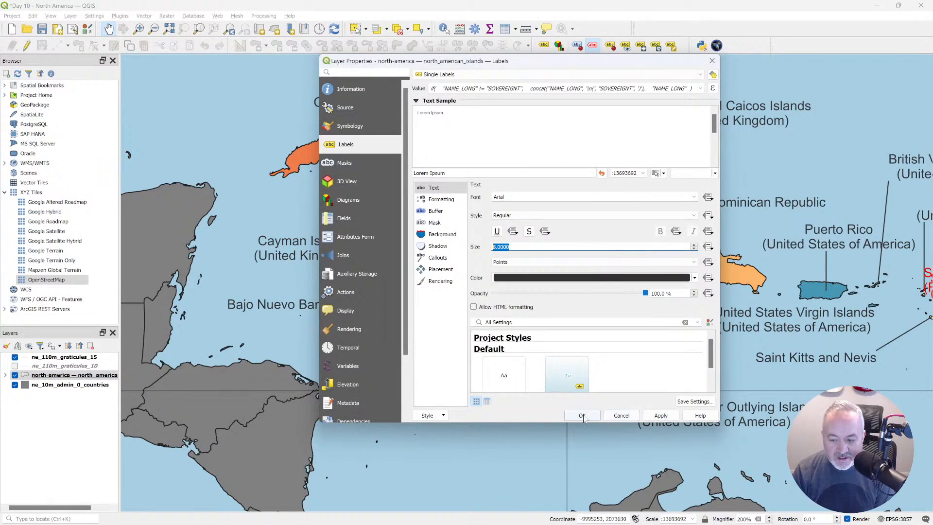
pyautogui.click(622, 415)
pyautogui.hotkey('alt', 'Tab')
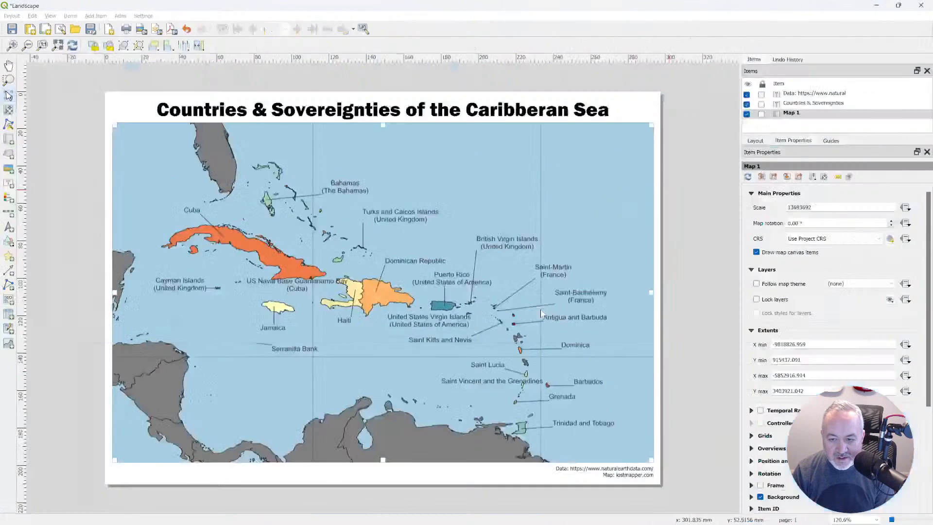
pyautogui.click(72, 45)
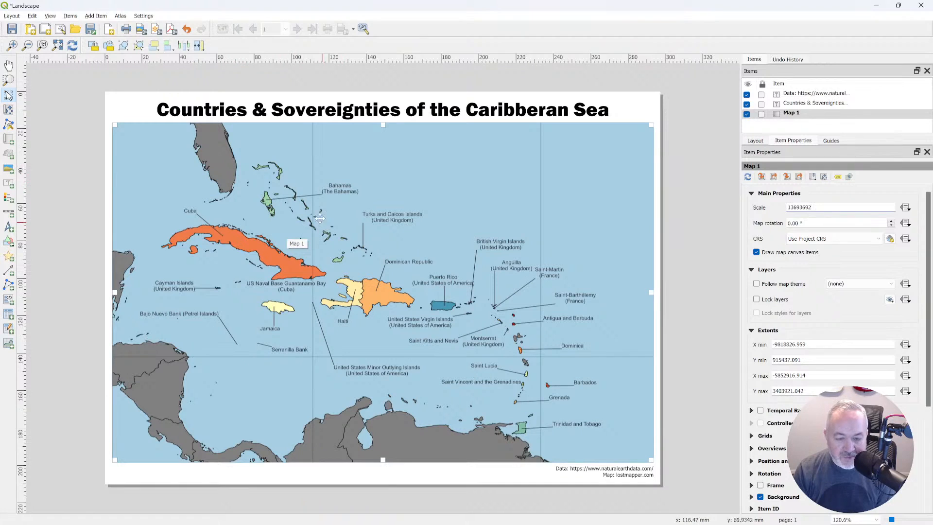
# Shift the Trinidad and Tobago label slightly southeast and the Grenada label slightly south to level their leader lines.
pyautogui.hotkey('alt', 'Tab')
pyautogui.moveTo(662, 229); pyautogui.dragTo(459, 216)
pyautogui.moveTo(607, 264); pyautogui.dragTo(415, 216)
pyautogui.moveTo(464, 246); pyautogui.dragTo(449, 217)
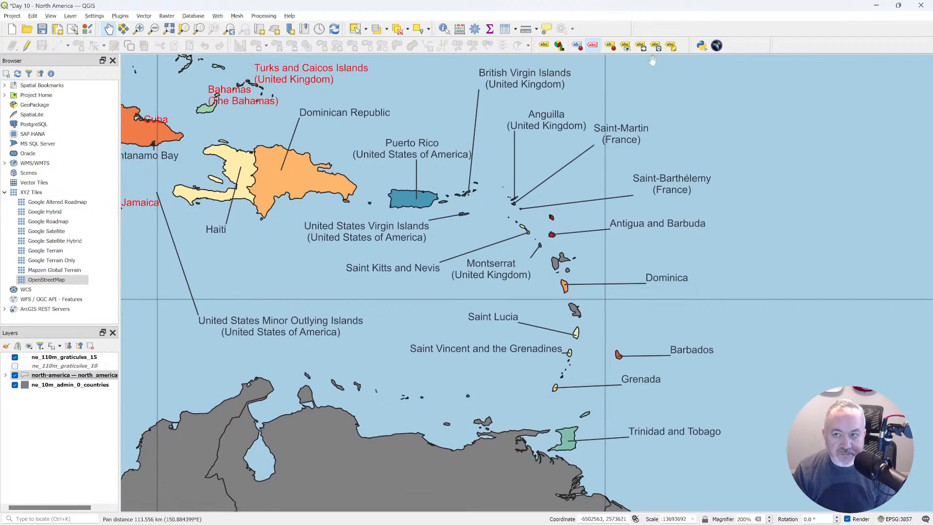
pyautogui.click(640, 45)
pyautogui.click(675, 431)
pyautogui.click(680, 434)
pyautogui.click(653, 387)
pyautogui.click(654, 392)
# Move the Barbados and Dominica labels farther east of their islands and the Saint Vincent and the Grenadines label farther west, leveling their leader lines.
pyautogui.click(692, 349)
pyautogui.click(703, 356)
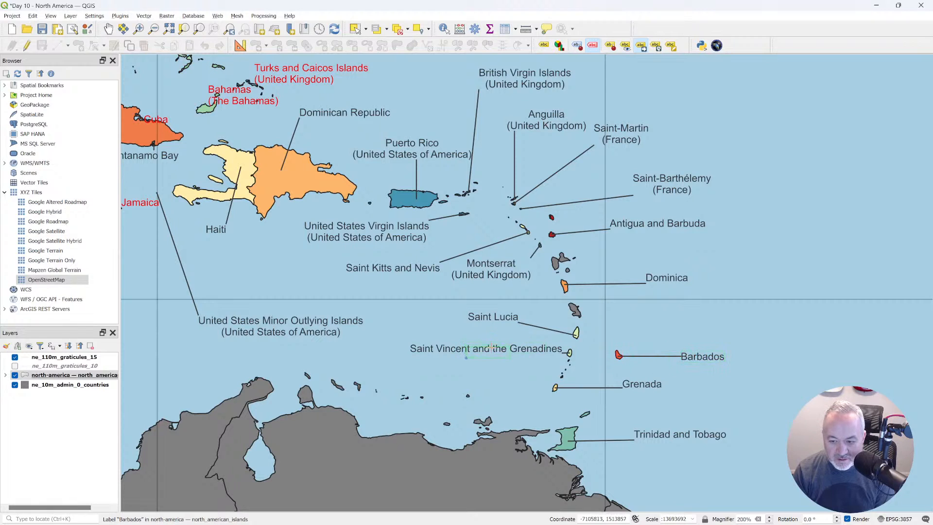
pyautogui.click(492, 347)
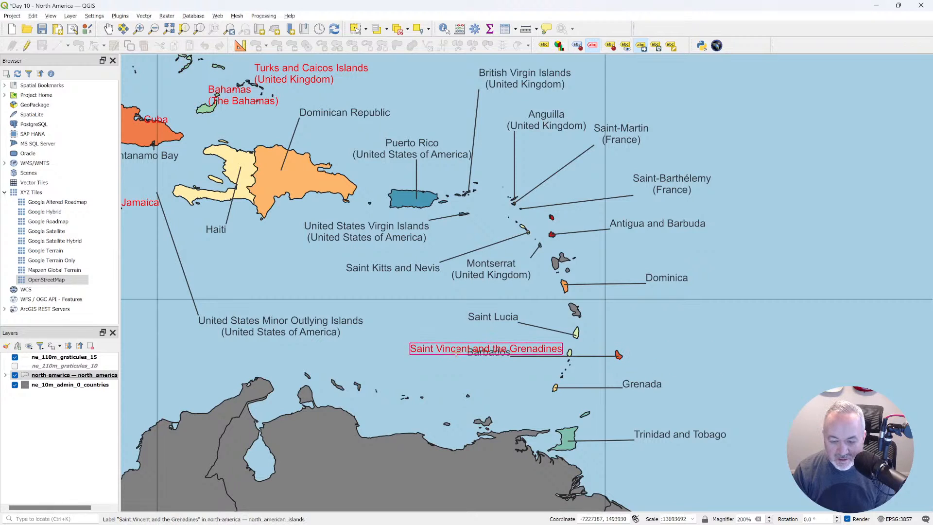
pyautogui.click(736, 343)
pyautogui.click(497, 357)
pyautogui.click(713, 361)
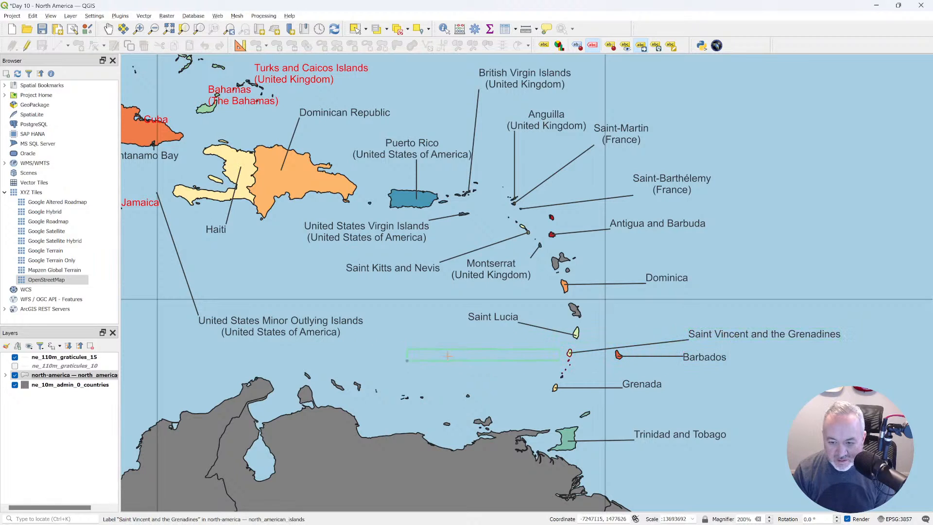
pyautogui.click(431, 354)
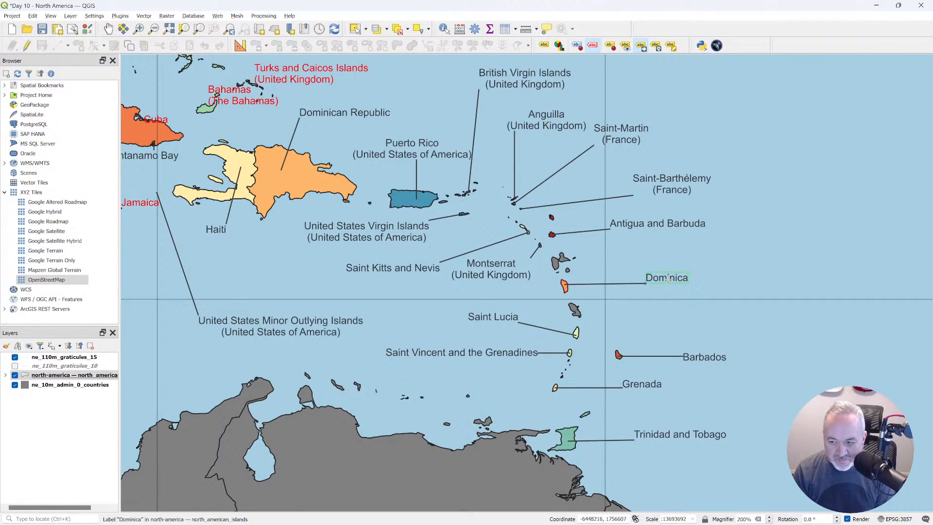
pyautogui.click(675, 269)
pyautogui.click(693, 278)
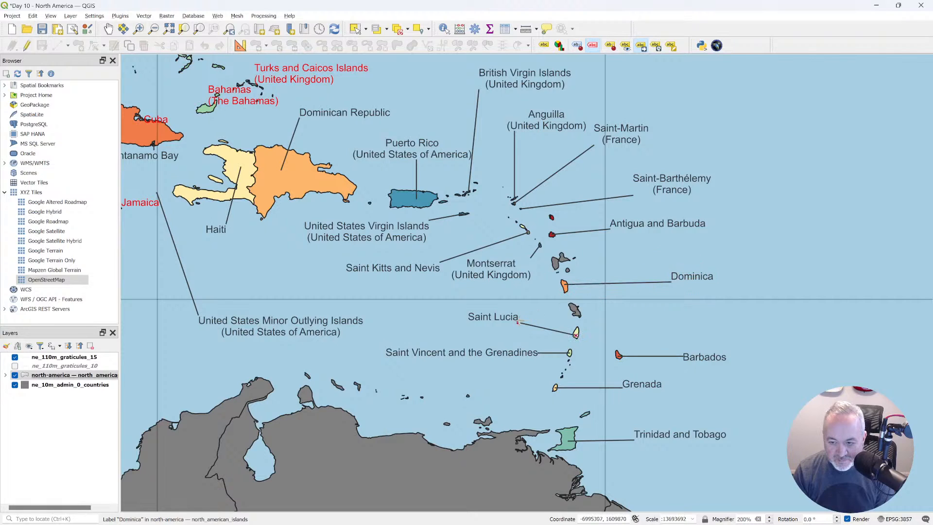
# Move the Saint Lucia label east of its island and the Antigua and Barbuda and Saint-Barthélemy labels southeast, leveling their leader lines.
pyautogui.click(684, 326)
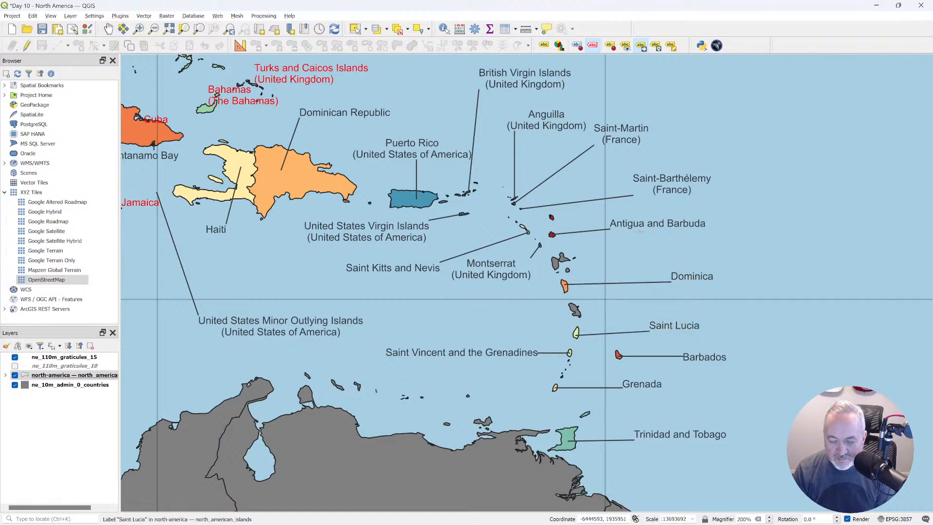
pyautogui.click(710, 231)
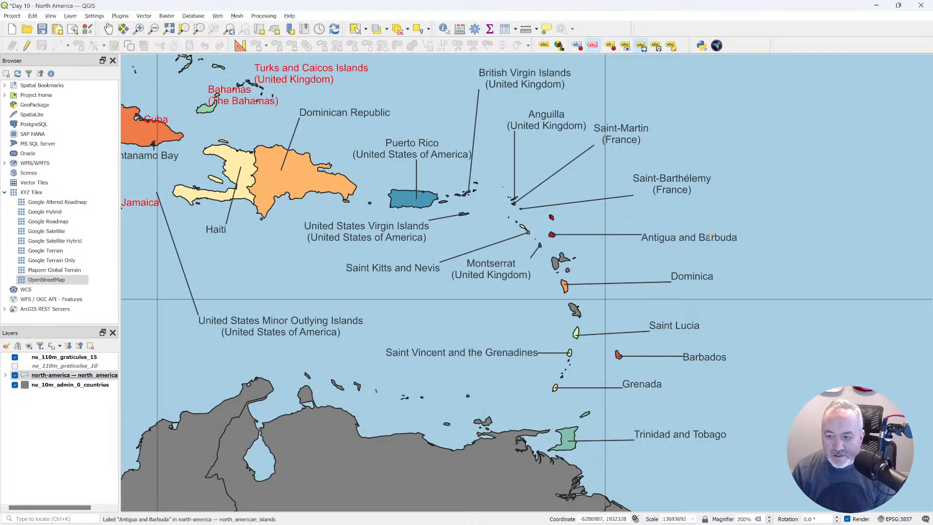
pyautogui.click(672, 184)
pyautogui.click(703, 196)
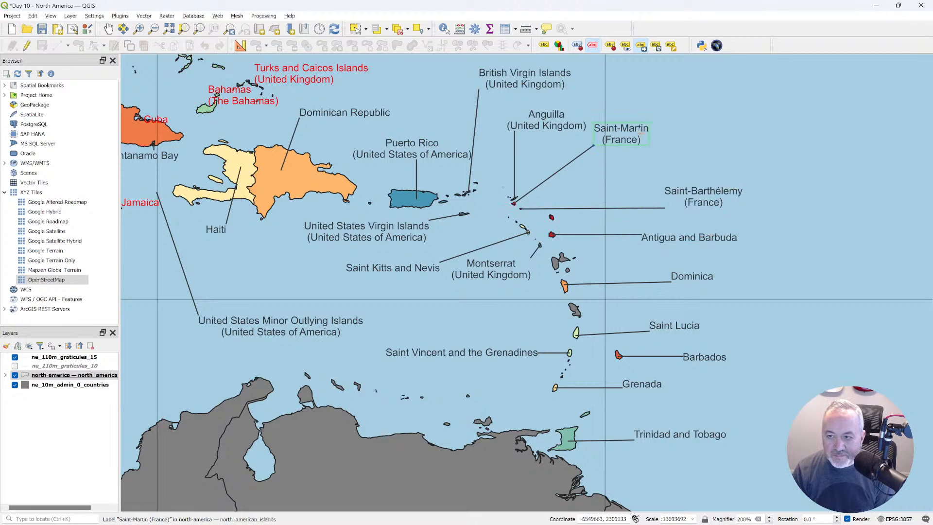
# Move the Saint-Martin label east, the Anguilla label northeast above it, and the British Virgin Islands label slightly south.
pyautogui.click(676, 136)
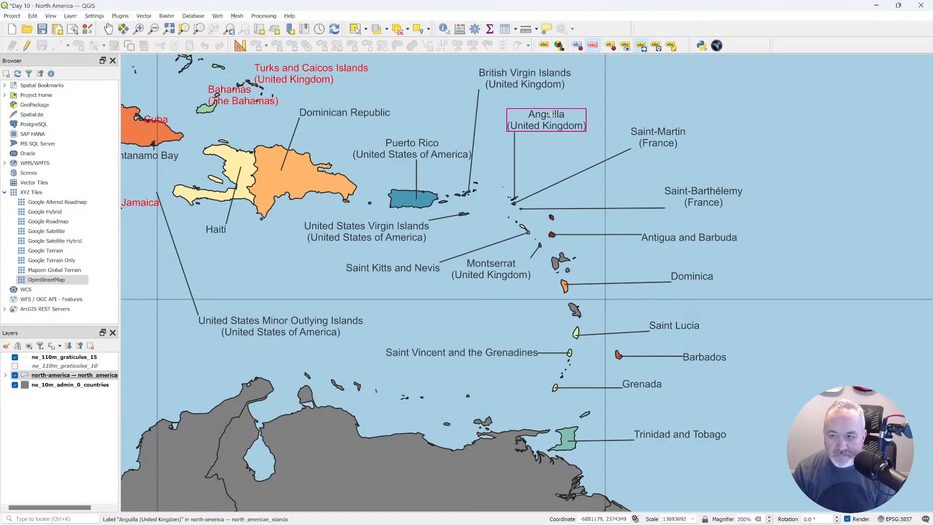
pyautogui.click(548, 118)
pyautogui.click(655, 91)
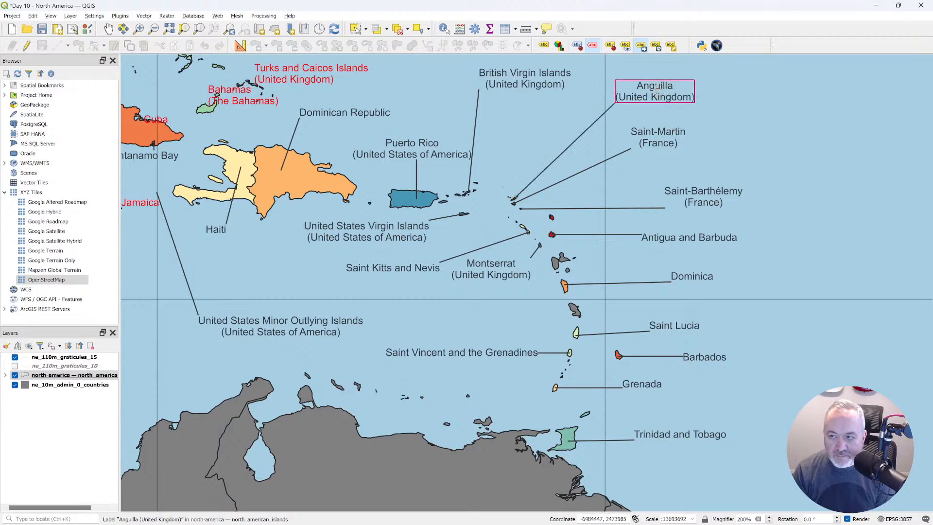
pyautogui.click(533, 89)
pyautogui.click(533, 100)
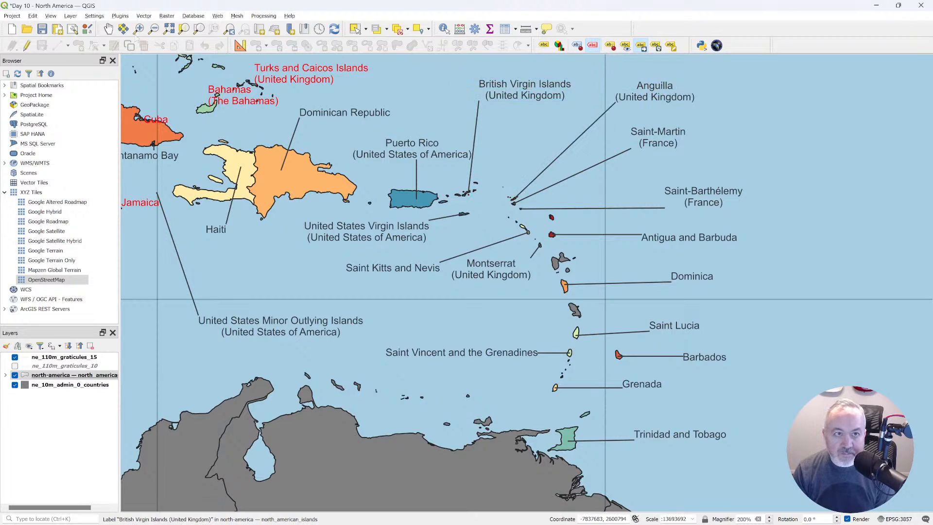
# Shift the Dominican Republic label northeast and the Turks and Caicos Islands and Bahamas labels farther east into open sea.
pyautogui.click(108, 29)
pyautogui.moveTo(366, 163); pyautogui.dragTo(485, 290)
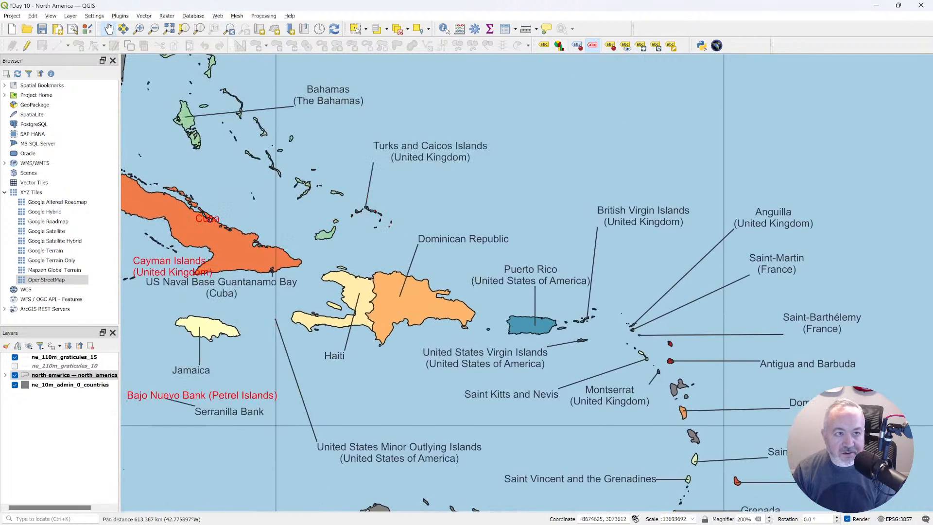
pyautogui.click(641, 46)
pyautogui.click(494, 234)
pyautogui.click(523, 222)
pyautogui.click(439, 154)
pyautogui.click(481, 158)
pyautogui.click(348, 104)
pyautogui.click(398, 103)
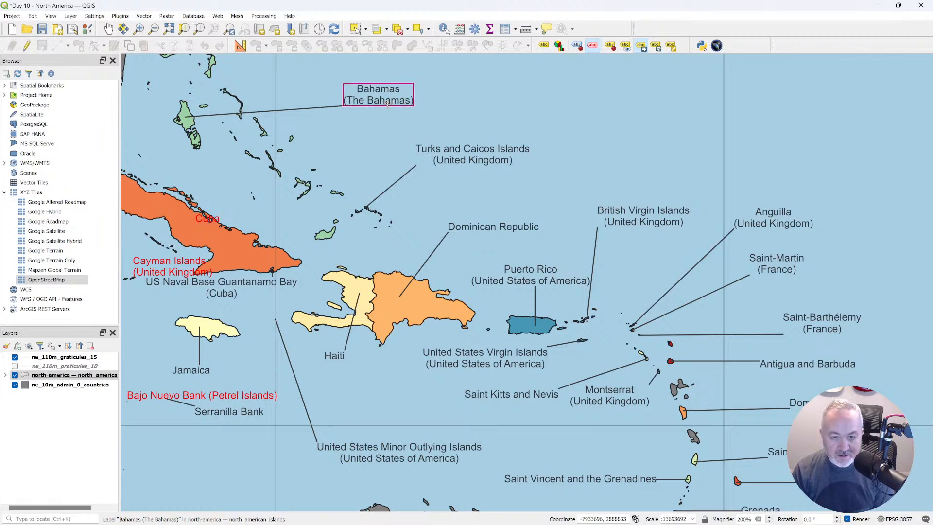
# Move the Haiti leader line's anchor point to the southern part of the country and check the print layout.
pyautogui.hotkey('alt', 'Tab')
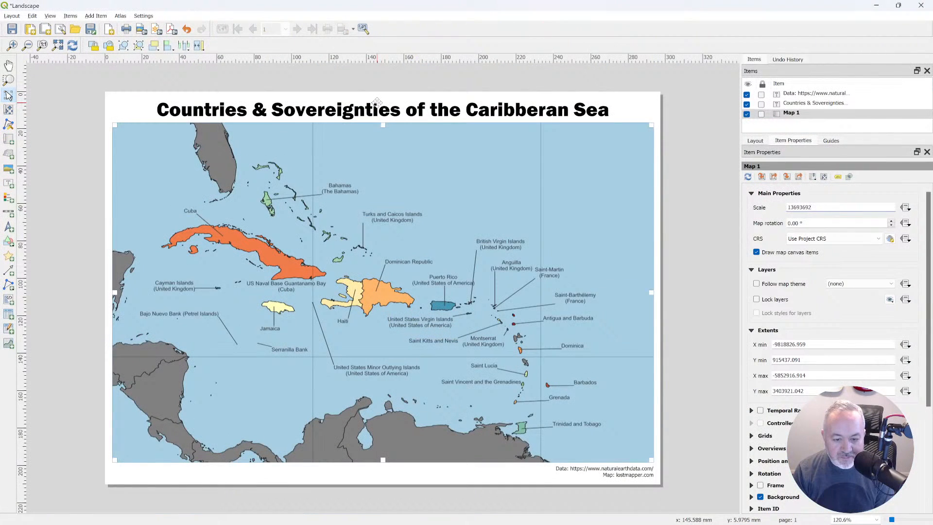
pyautogui.hotkey('alt', 'Tab')
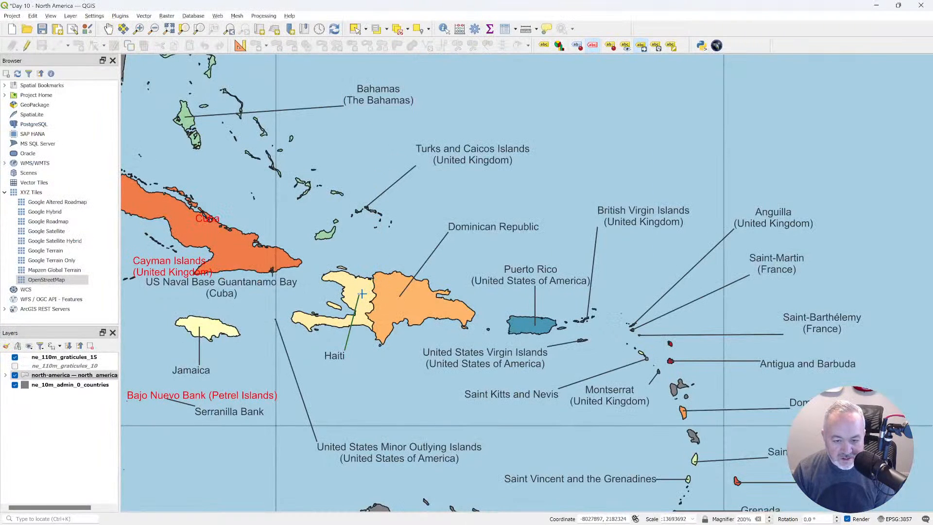
pyautogui.click(358, 321)
pyautogui.hotkey('alt', 'Tab')
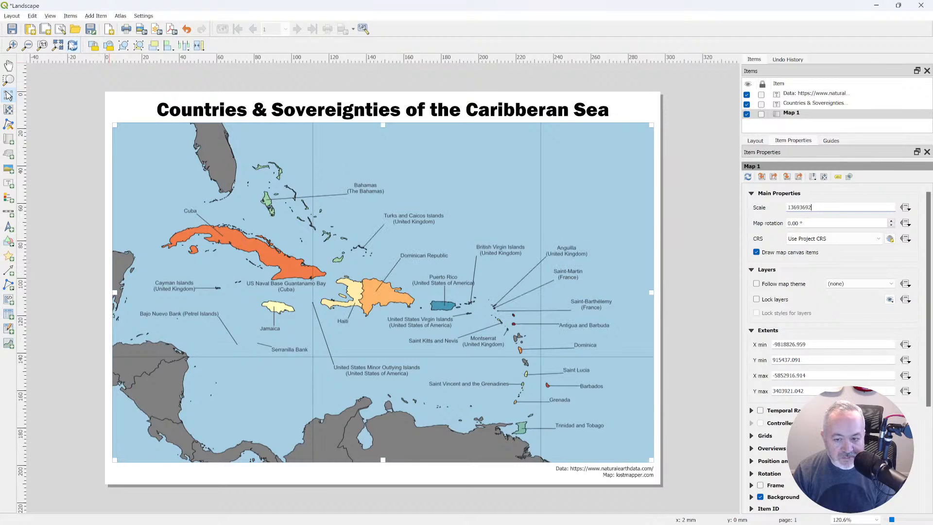
# Nudge the British Virgin Islands label southeast and the Puerto Rico label northwest, and refresh the print layout.
pyautogui.hotkey('alt', 'Tab')
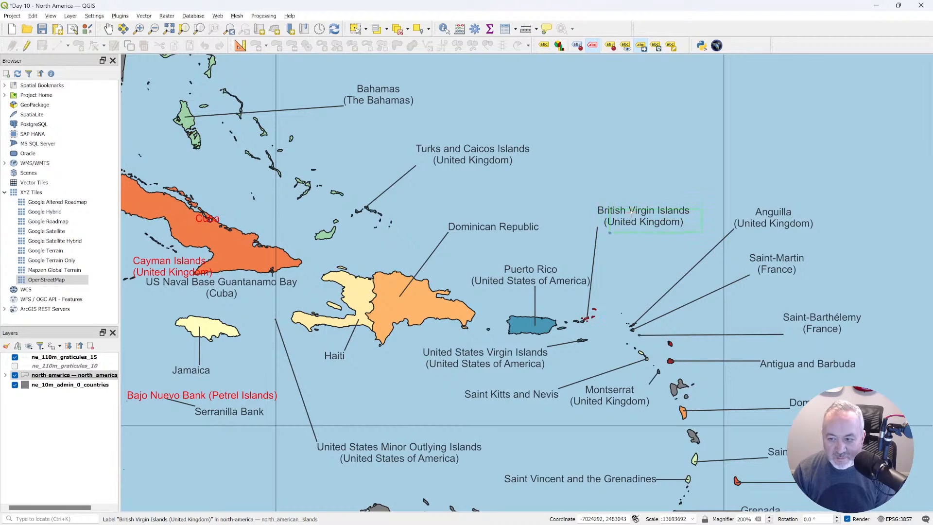
pyautogui.click(635, 213)
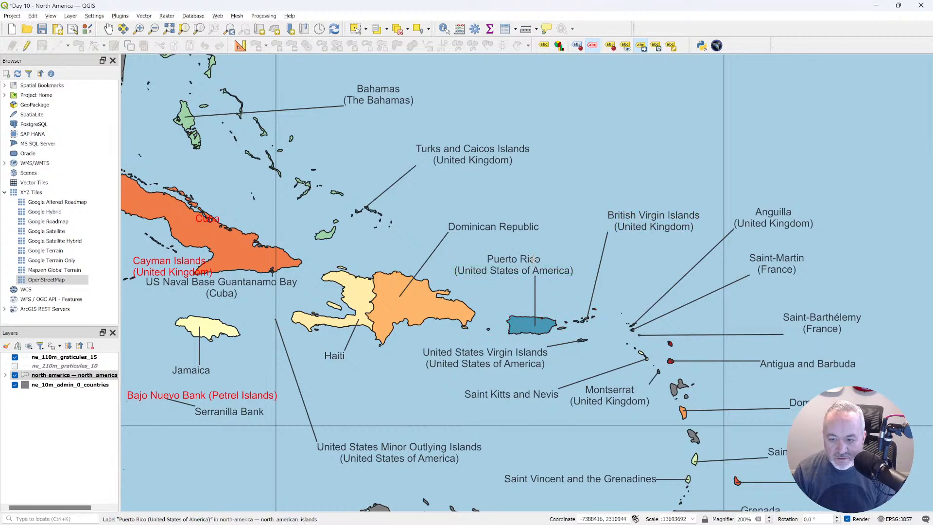
pyautogui.hotkey('alt', 'Tab')
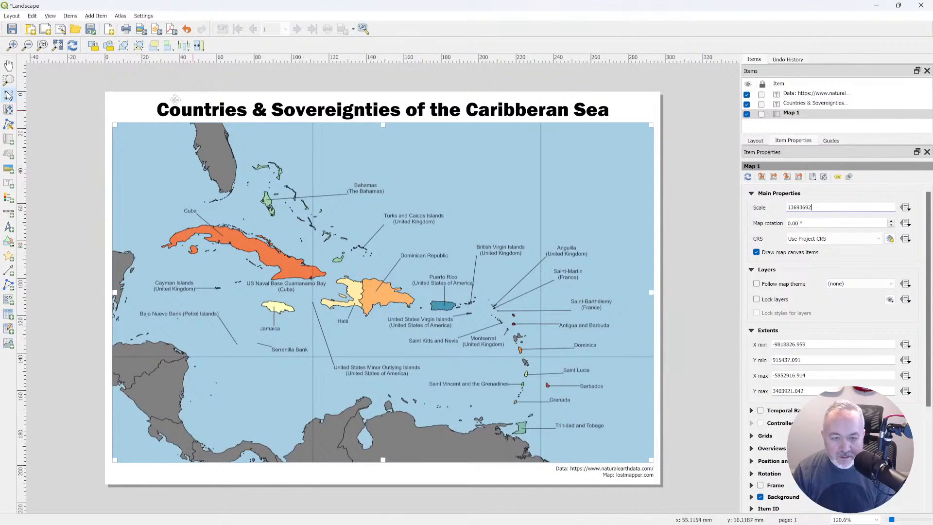
pyautogui.click(72, 47)
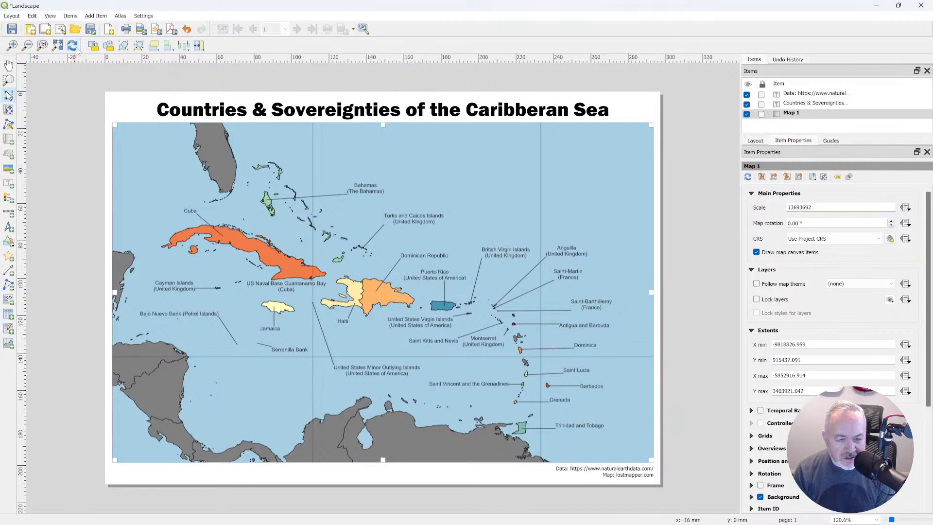
# Move the Bahamas label back west, closer to its islands, and the Turks and Caicos Islands label slightly southwest.
pyautogui.hotkey('alt', 'Tab')
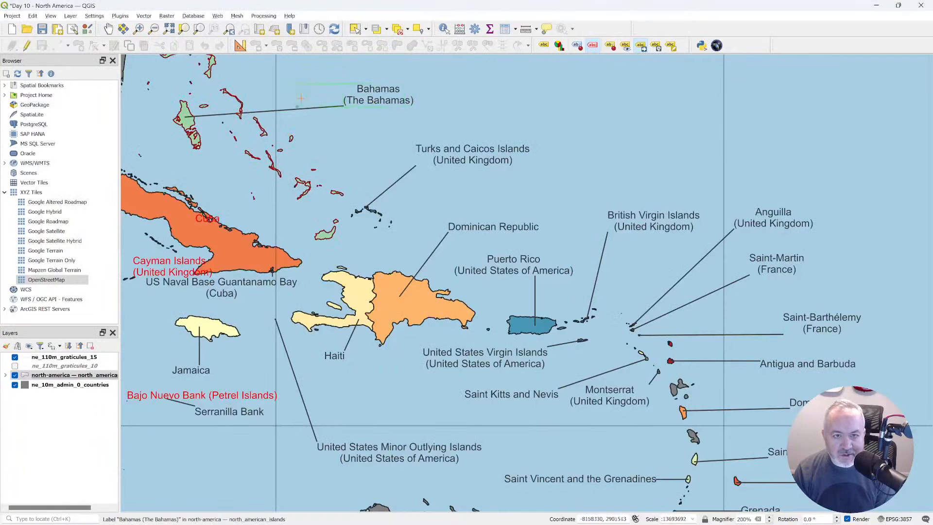
pyautogui.hotkey('alt', 'Tab')
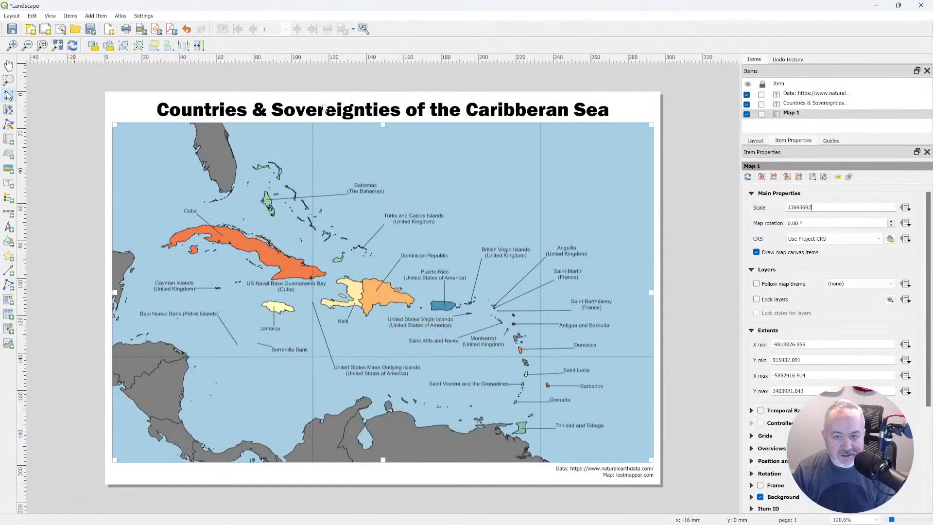
pyautogui.hotkey('alt', 'Tab')
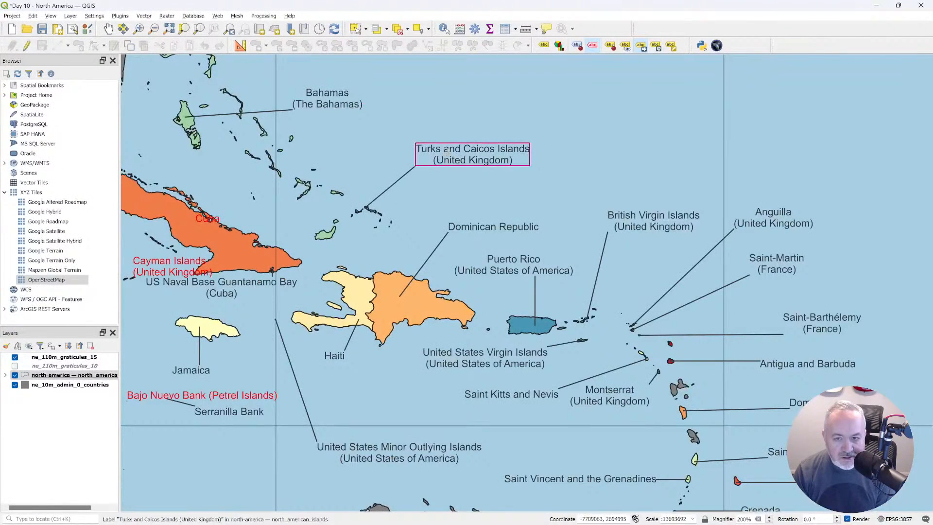
pyautogui.moveTo(423, 159); pyautogui.dragTo(422, 161)
pyautogui.hotkey('alt', 'Tab')
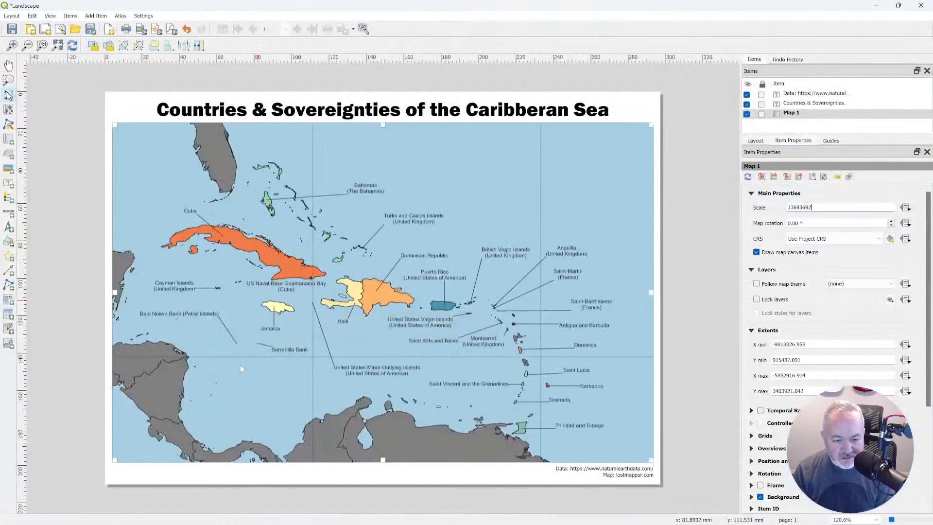
# Move the US Naval Base Guantanamo Bay label slightly southwest, between Cuba and Jamaica.
pyautogui.hotkey('alt', 'Tab')
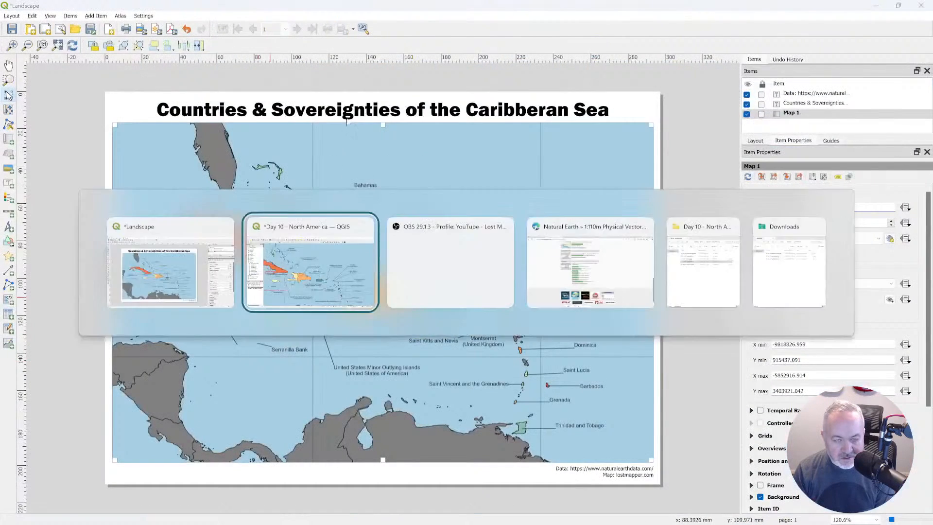
pyautogui.click(108, 28)
pyautogui.moveTo(315, 316); pyautogui.dragTo(570, 306)
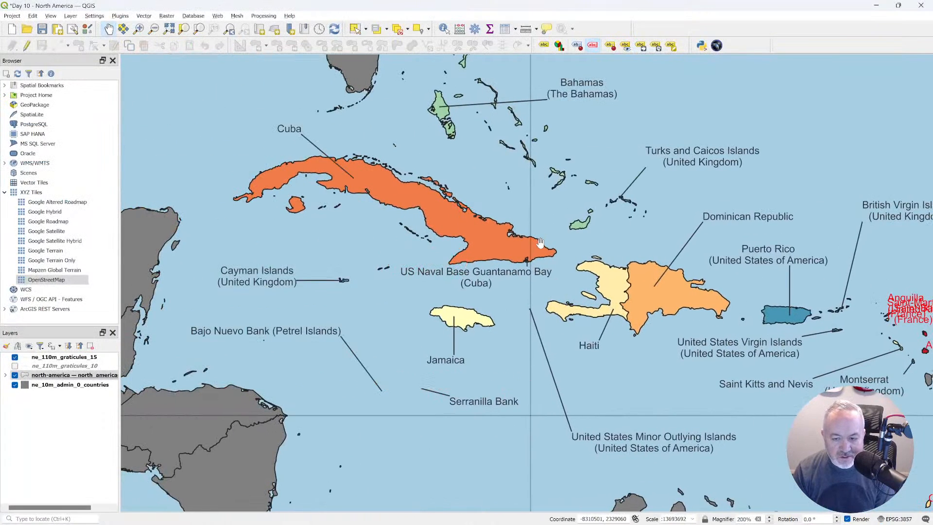
pyautogui.hotkey('alt', 'Tab')
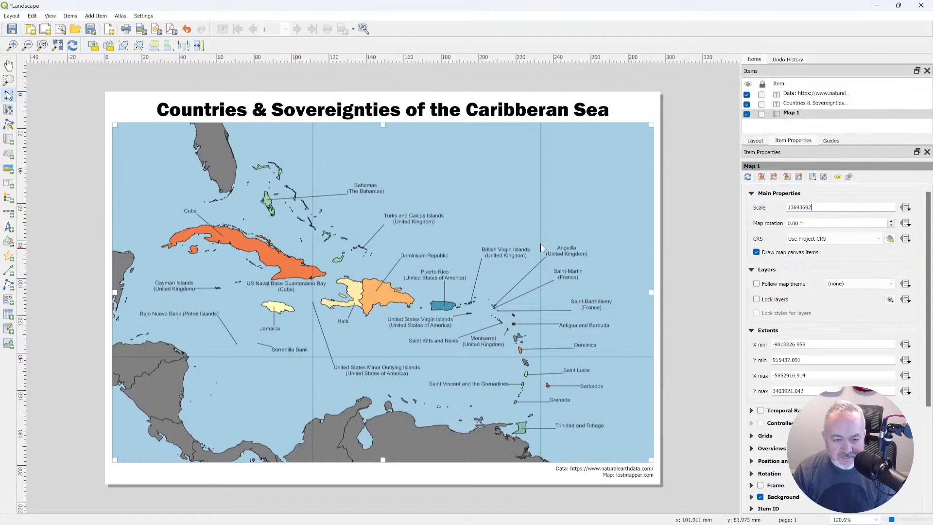
pyautogui.hotkey('alt', 'Tab')
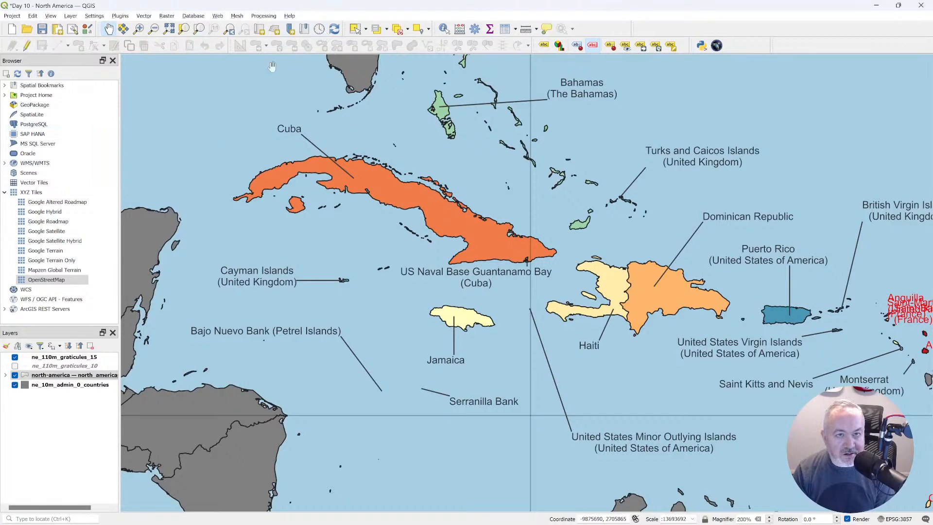
pyautogui.click(641, 45)
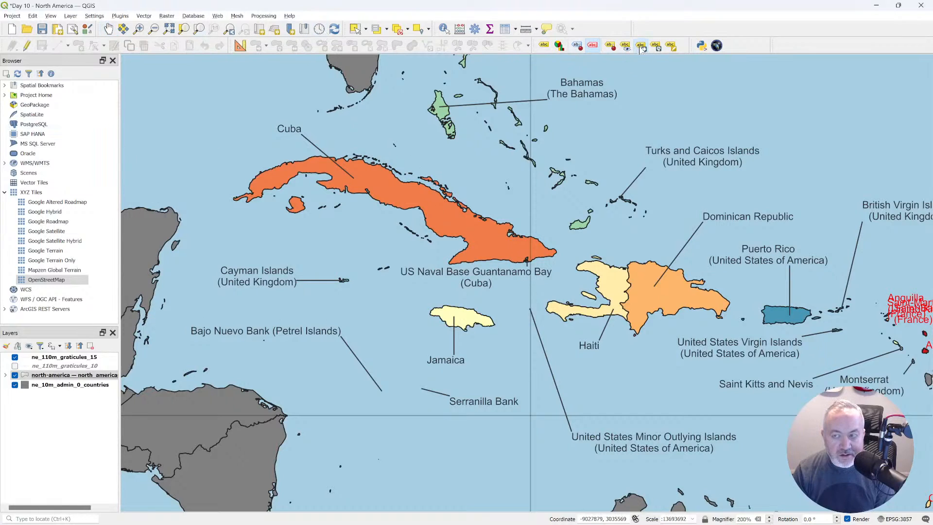
pyautogui.click(444, 283)
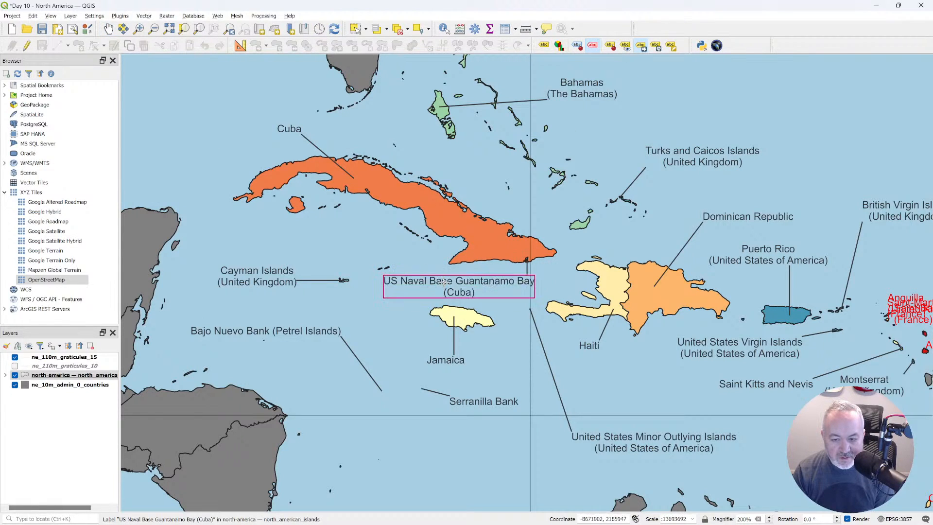
# Refresh the print layout and enable a frame around the Map 1 item.
pyautogui.hotkey('alt', 'Tab')
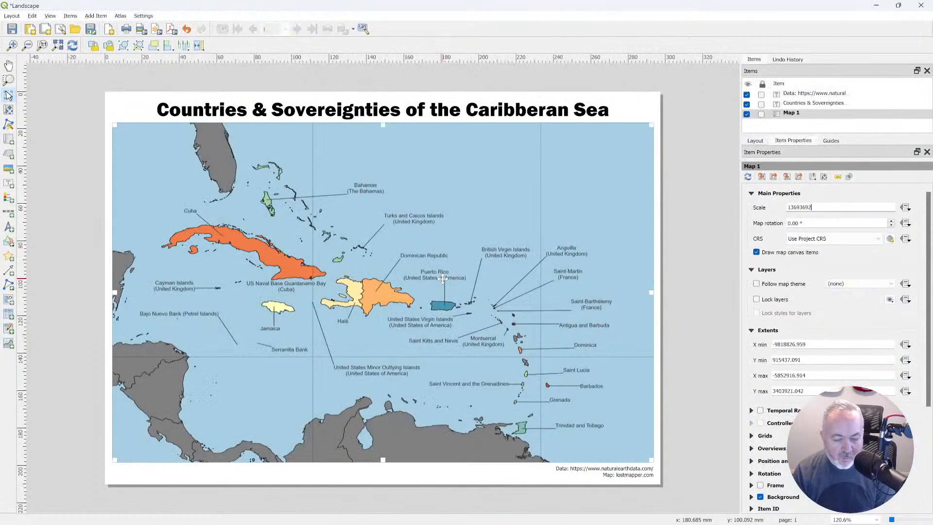
pyautogui.click(72, 45)
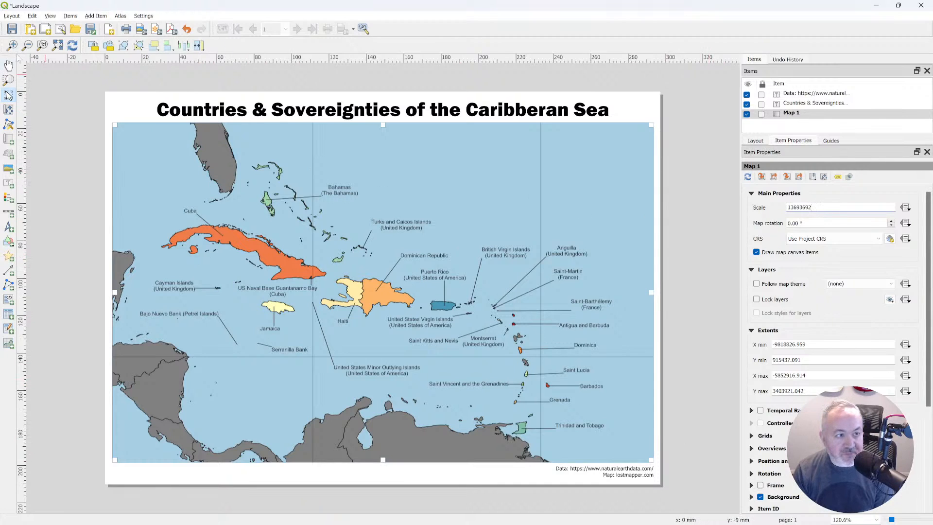
pyautogui.click(760, 485)
pyautogui.click(687, 336)
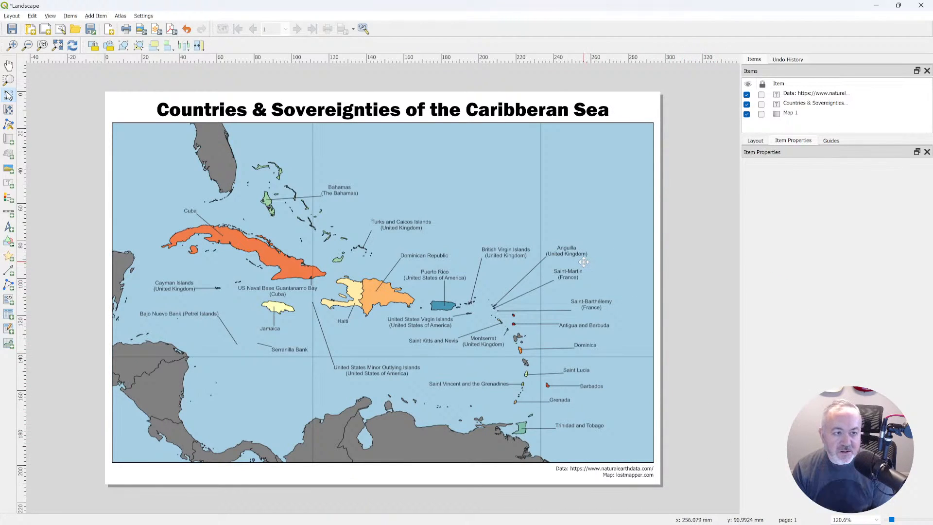
# Switch to the web browser and search for "sovereinties" in a new tab to check the title word's spelling.
pyautogui.hotkey('alt', 'Tab')
pyautogui.hotkey('alt', 'Tab')
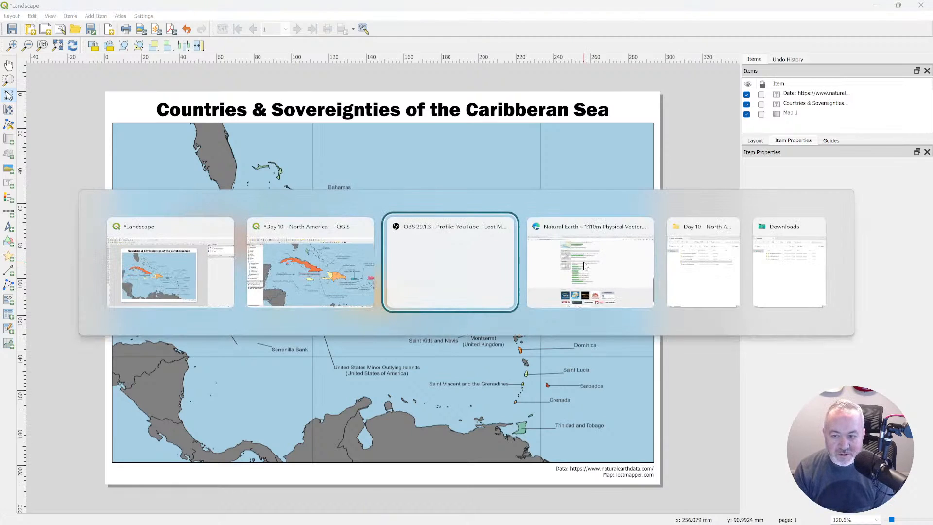
pyautogui.click(583, 264)
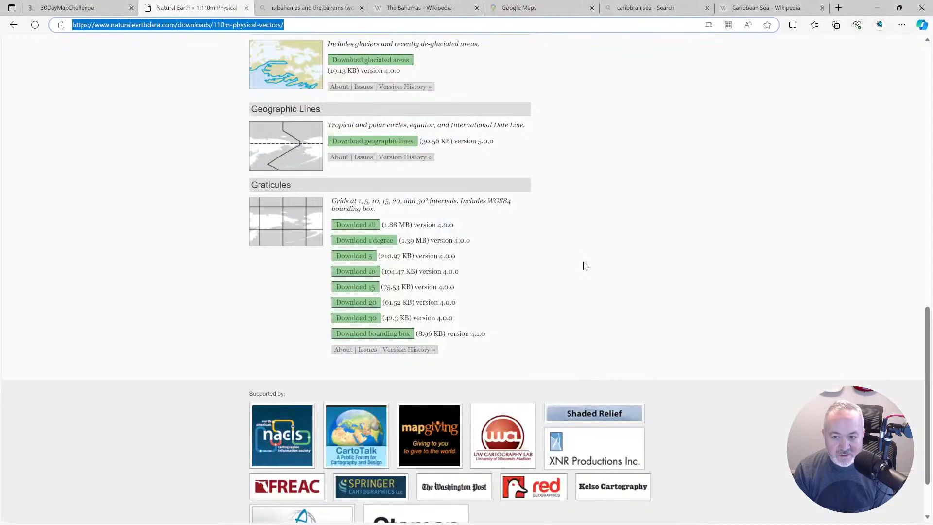
pyautogui.hotkey('ctrl', 't')
pyautogui.write('sovere')
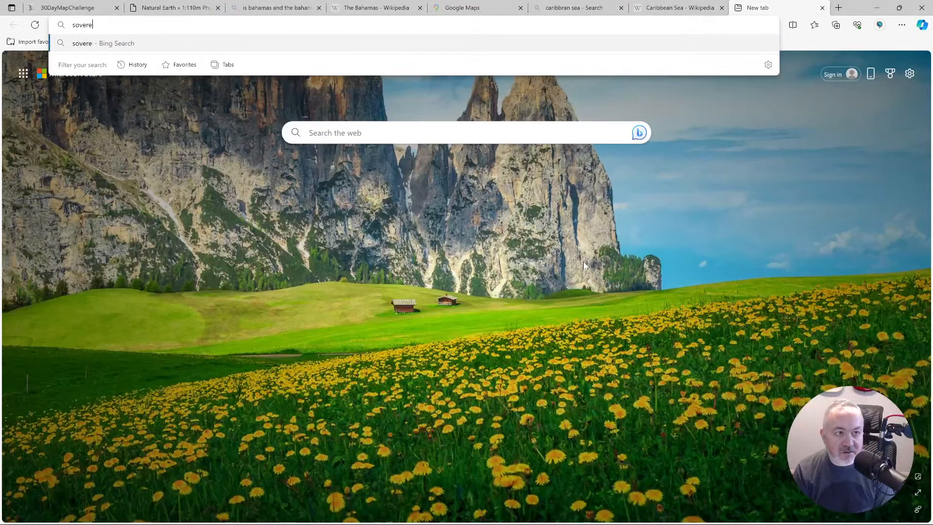
pyautogui.write('inties')
pyautogui.press('Return')
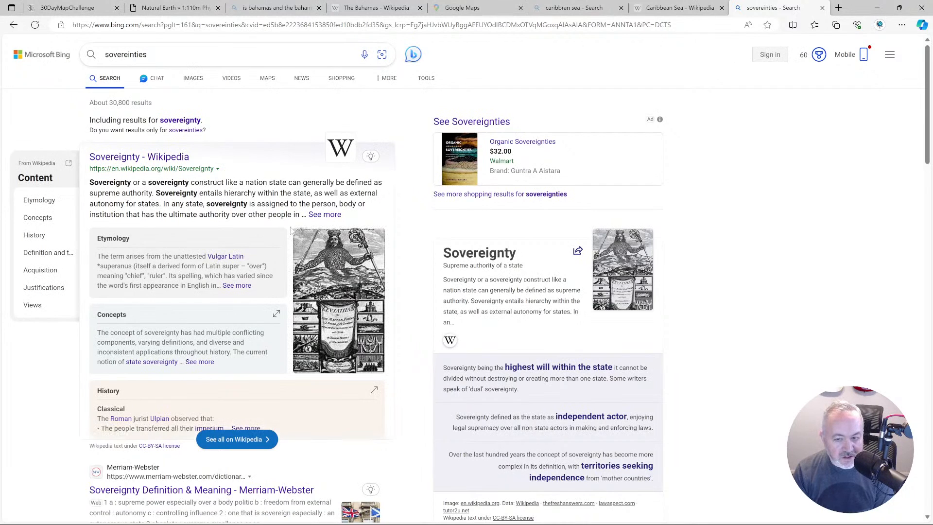
pyautogui.moveTo(510, 253); pyautogui.dragTo(443, 252)
pyautogui.scroll(-2, 232, 257)
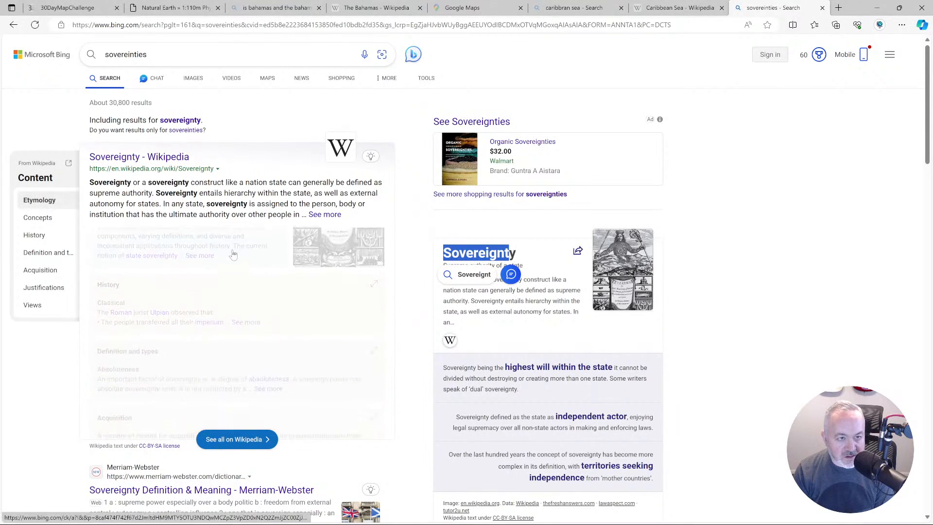
# Change the web search to "sovereinty plural" and highlight the plural form in the answer heading.
pyautogui.click(194, 54)
pyautogui.press('BackSpace')
pyautogui.press('BackSpace')
pyautogui.press('BackSpace')
pyautogui.write('y plural')
pyautogui.press('Return')
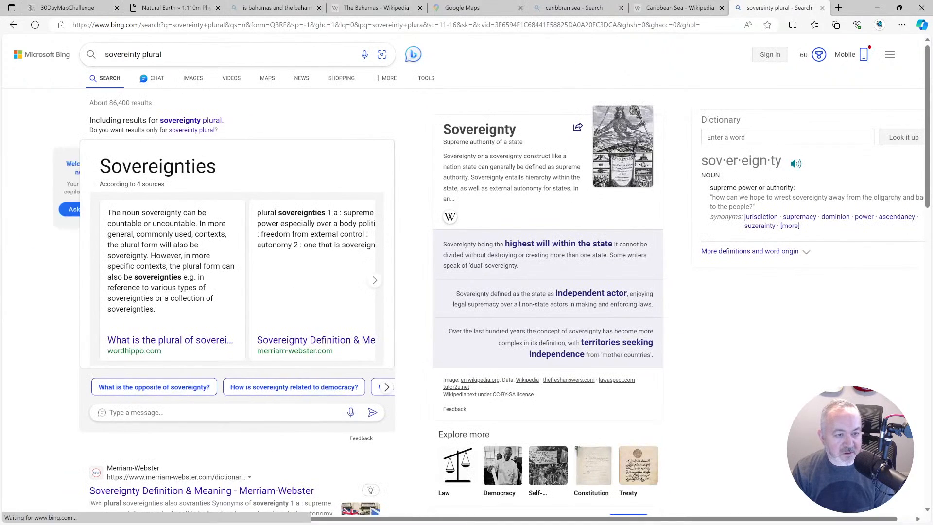
pyautogui.moveTo(217, 166); pyautogui.dragTo(99, 166)
pyautogui.hotkey('ctrl', 'c')
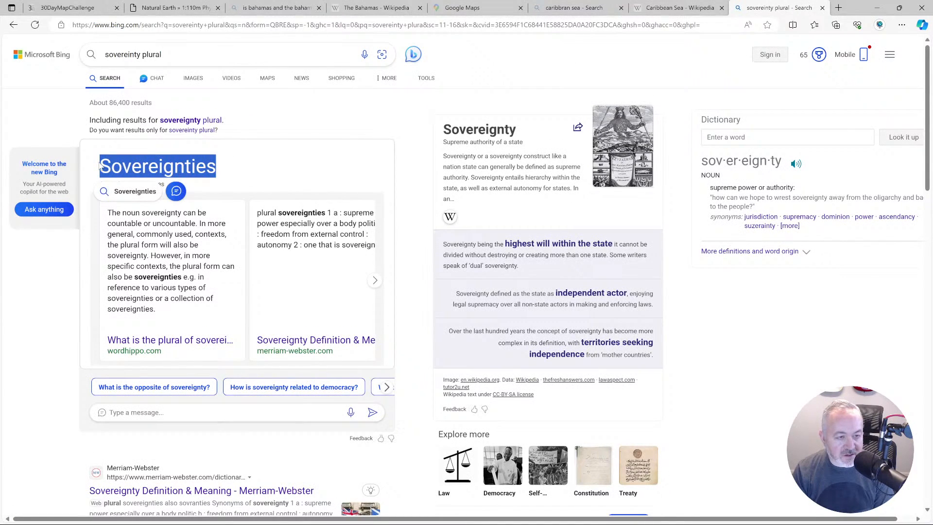
# Return to the QGIS print layout and replace the misspelled title word with "Sovereignties".
pyautogui.hotkey('alt', 'Tab')
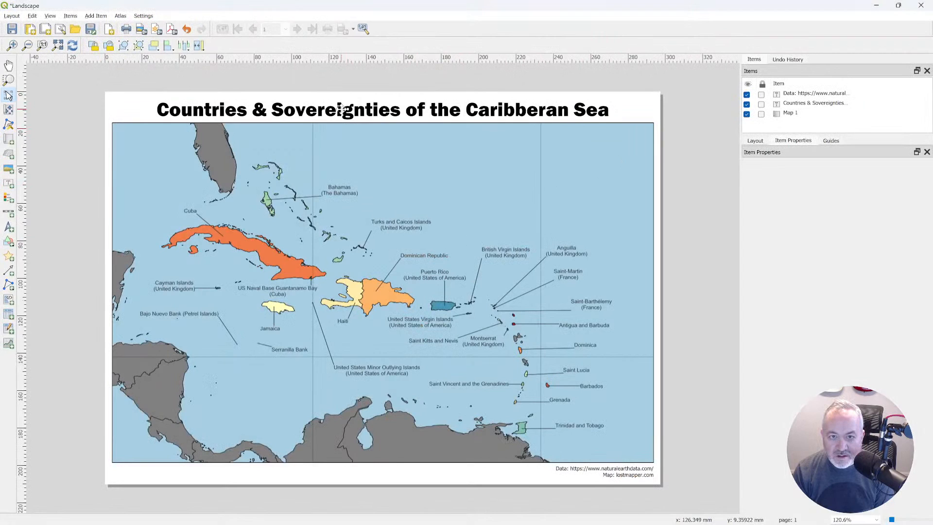
pyautogui.click(341, 109)
pyautogui.moveTo(784, 195); pyautogui.dragTo(814, 195)
pyautogui.hotkey('ctrl', 'v')
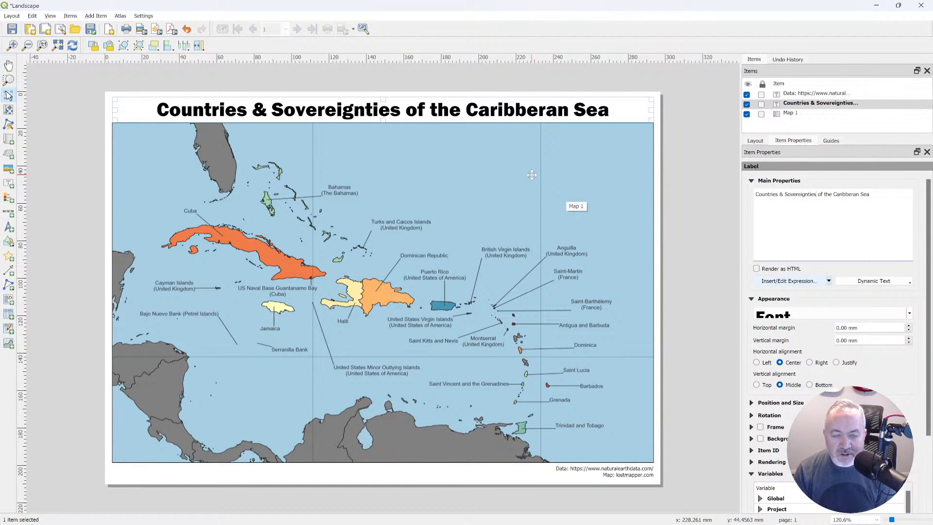
# Switch to the web browser, search for "caribbran pronunciation" and play the dictionary's audio pronunciation.
pyautogui.hotkey('alt', 'Tab')
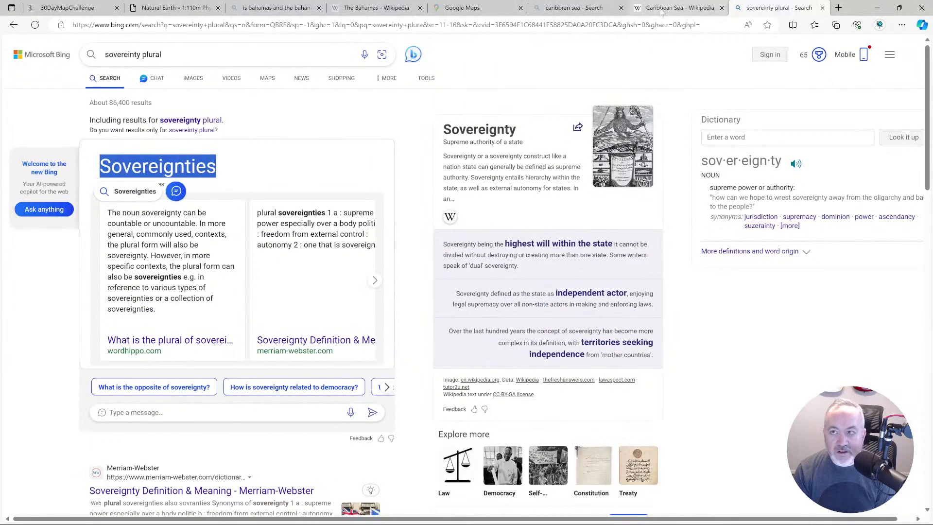
pyautogui.click(662, 10)
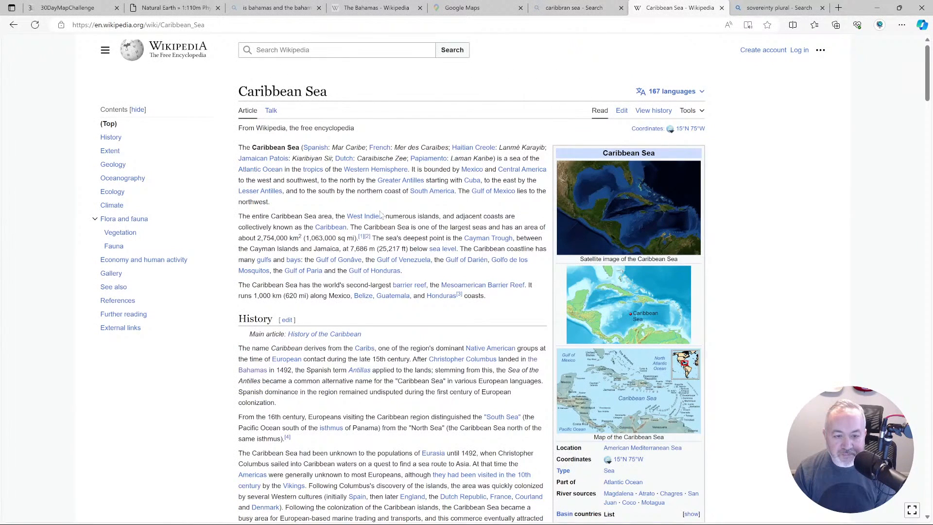
pyautogui.click(578, 9)
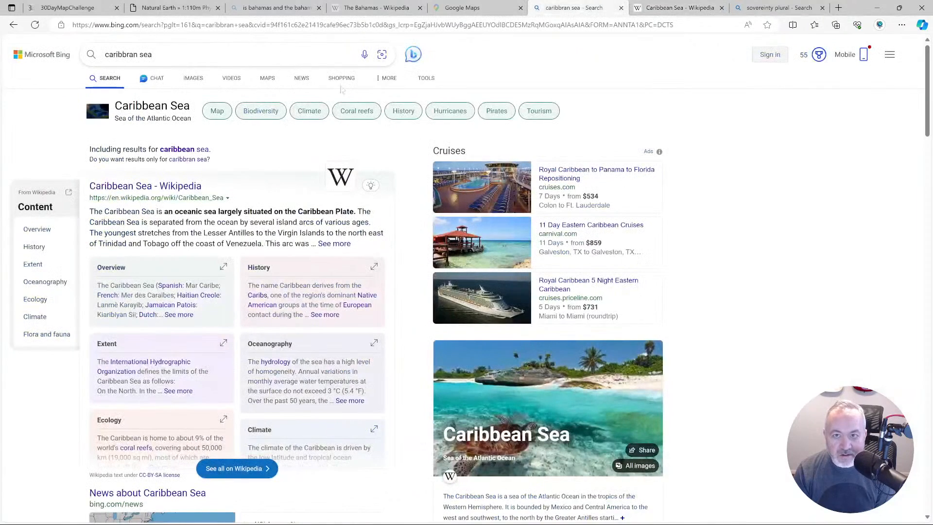
pyautogui.doubleClick(146, 55)
pyautogui.write('pronunciation')
pyautogui.press('Return')
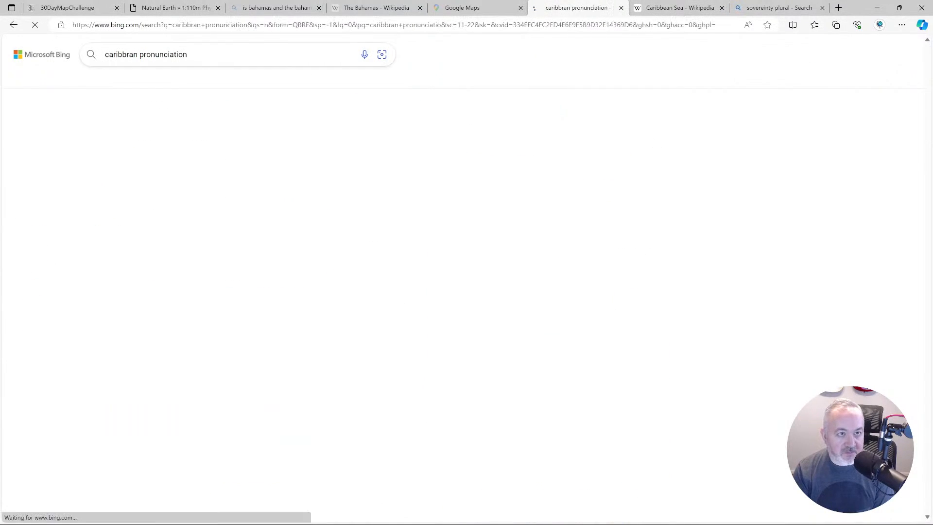
pyautogui.click(174, 222)
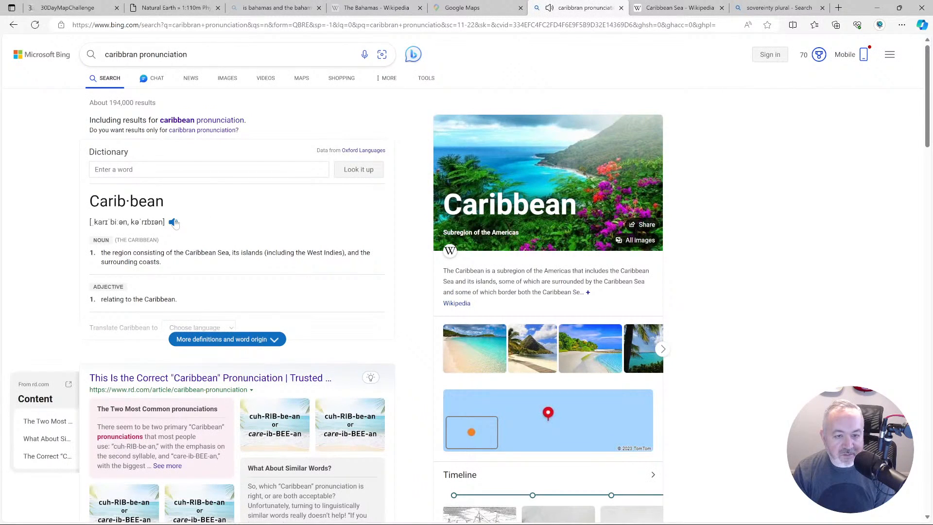
# In the main QGIS window, move the United States Minor Outlying Islands label up level with Saint Kitts and Nevis, and refresh the print layout.
pyautogui.hotkey('alt', 'Tab')
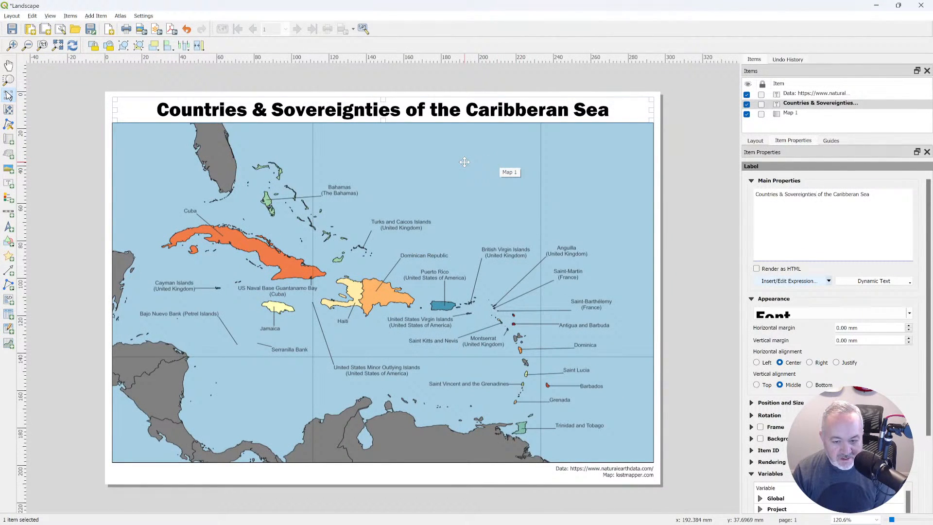
pyautogui.hotkey('alt', 'Tab')
pyautogui.hotkey('alt', 'Tab')
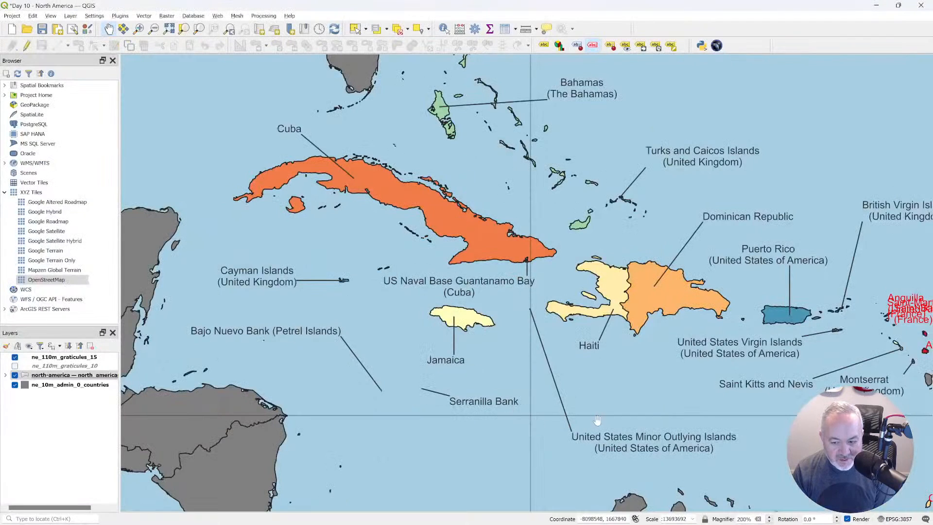
pyautogui.click(640, 46)
pyautogui.click(661, 437)
pyautogui.click(637, 388)
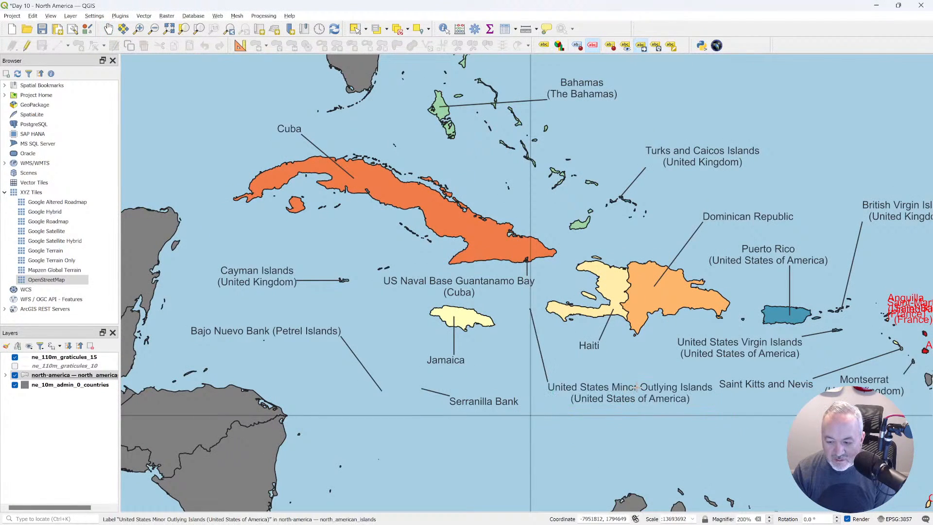
pyautogui.hotkey('alt', 'Tab')
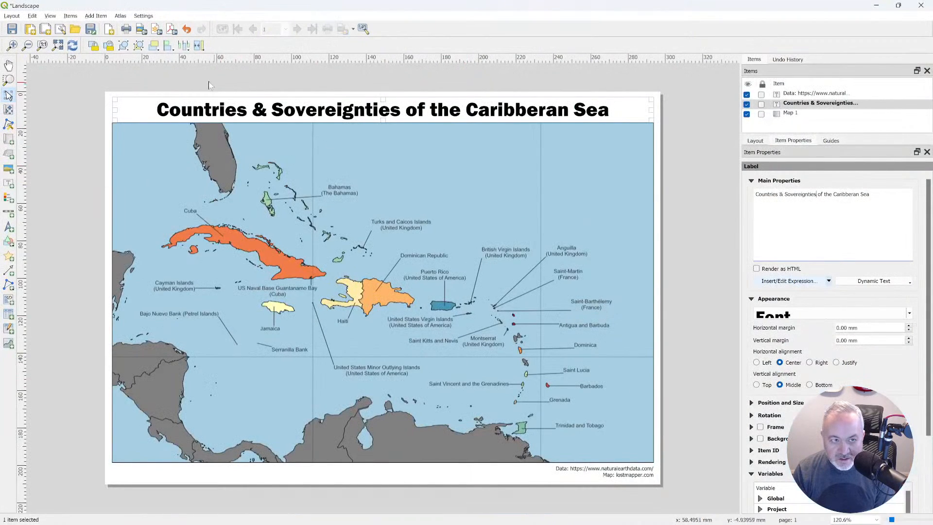
pyautogui.click(73, 45)
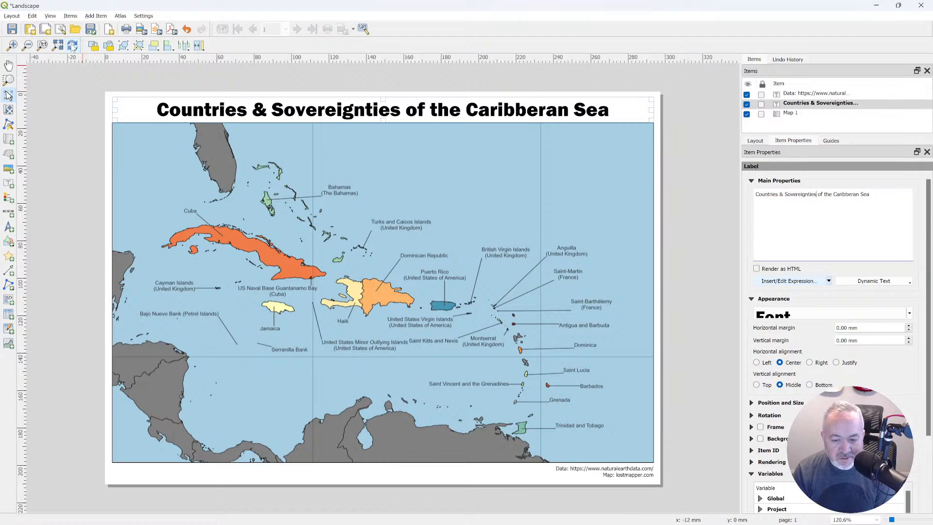
# Move the United States Minor Outlying Islands label down below the Serranilla Bank label's level in the main map and refresh the print layout.
pyautogui.hotkey('alt', 'Tab')
pyautogui.click(608, 388)
pyautogui.click(603, 429)
pyautogui.hotkey('alt', 'Tab')
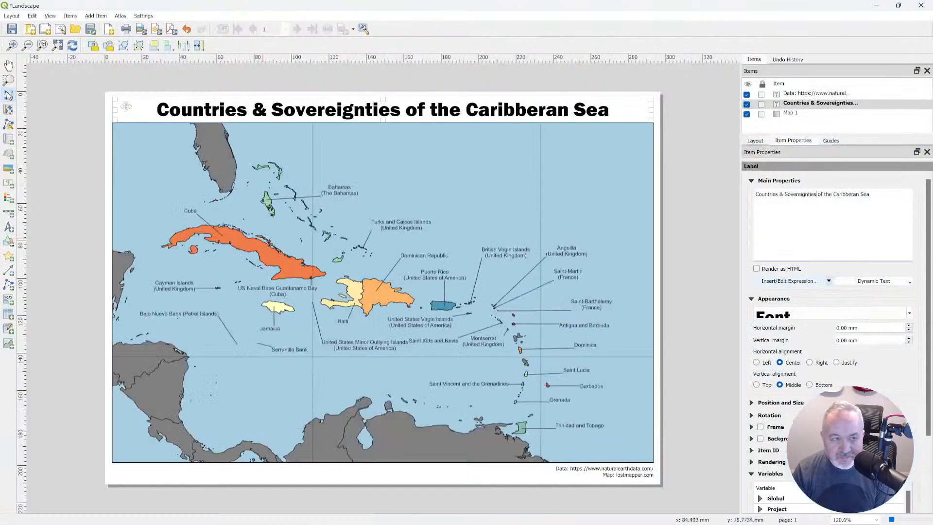
pyautogui.click(72, 45)
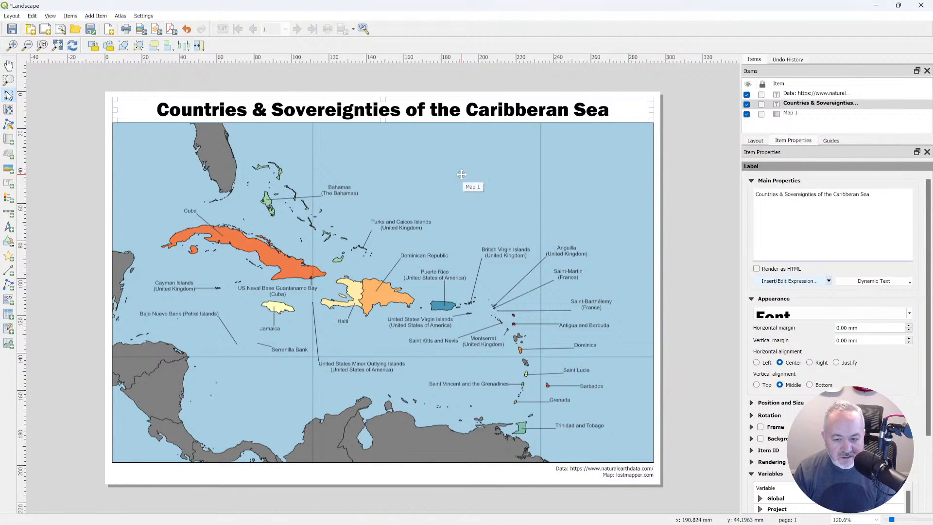
# Examine the north-america layer's attribute table in the main QGIS window, checking the sovereignty, name and subregion columns, and close it.
pyautogui.hotkey('alt', 'Tab')
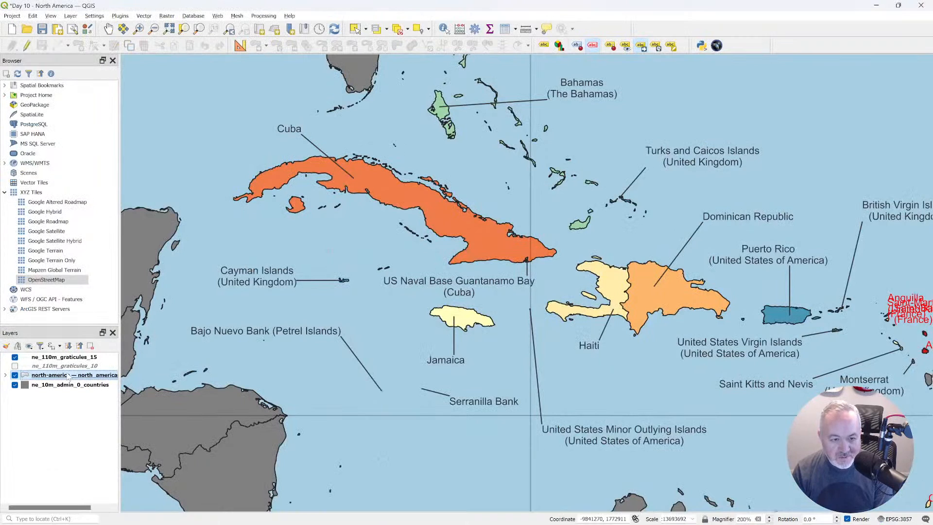
pyautogui.press('F6')
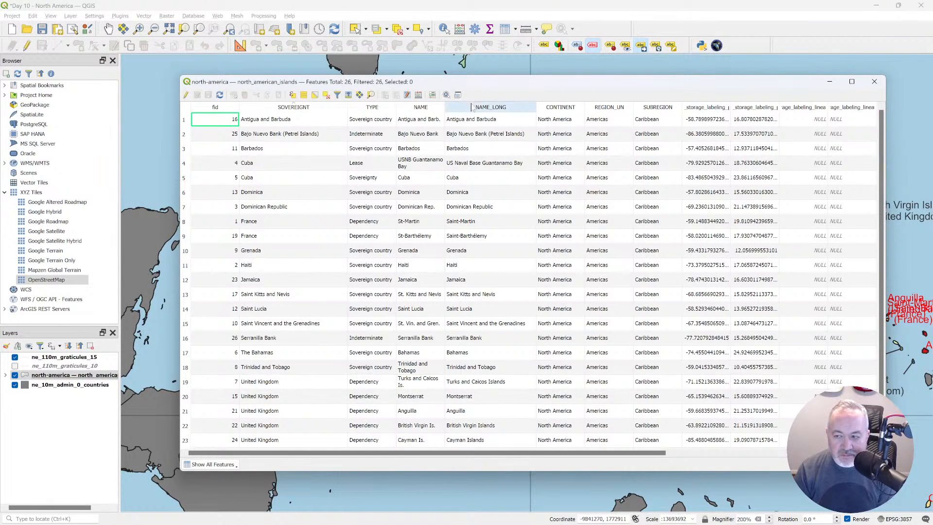
pyautogui.scroll(-1, 881, 219)
pyautogui.scroll(1, 881, 224)
pyautogui.scroll(-1, 881, 224)
pyautogui.click(621, 108)
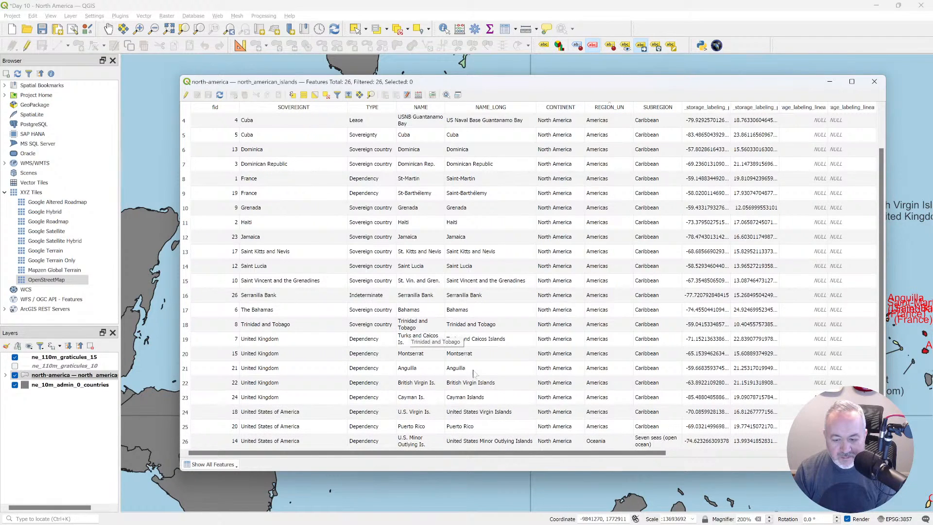
pyautogui.click(874, 82)
# Save the project from the print layout and export the layout as a PNG image named Landscape with a page width of 1920 px.
pyautogui.hotkey('alt', 'Tab')
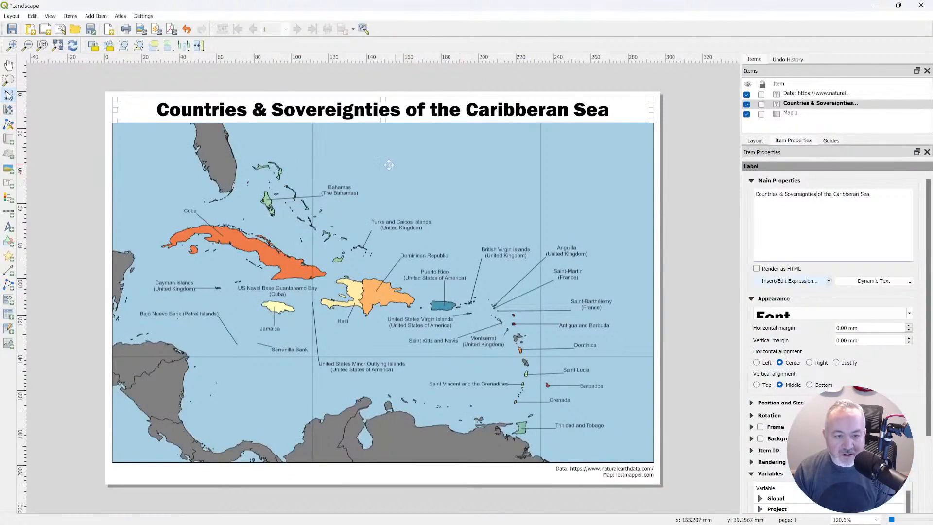
pyautogui.click(11, 28)
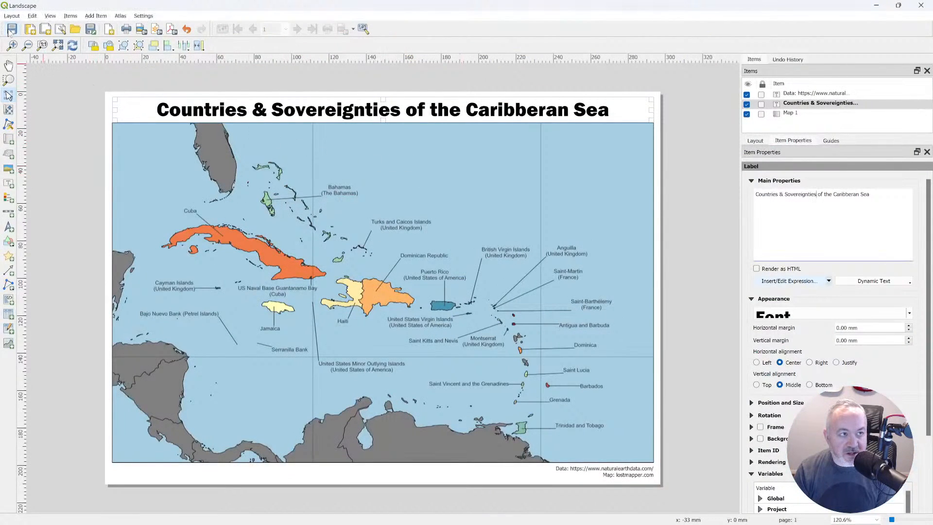
pyautogui.click(141, 29)
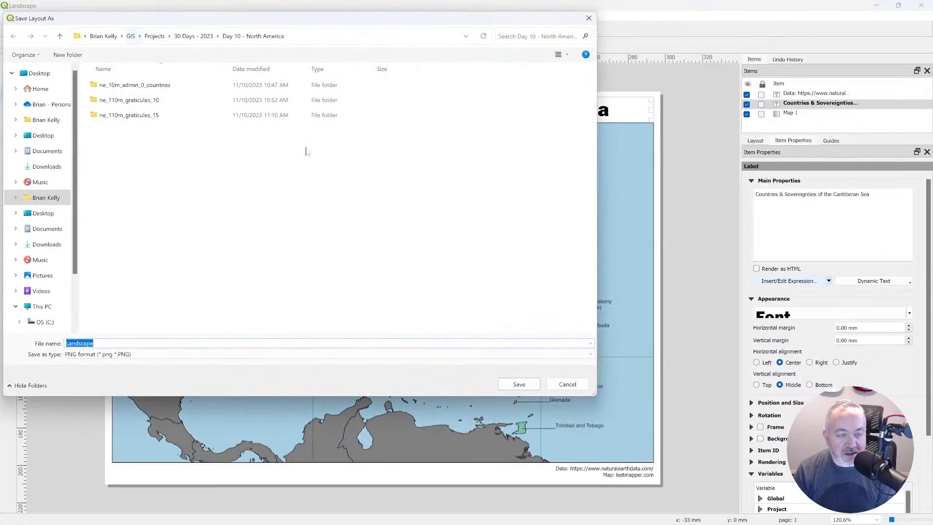
pyautogui.click(518, 384)
pyautogui.doubleClick(394, 175)
pyautogui.write('1920')
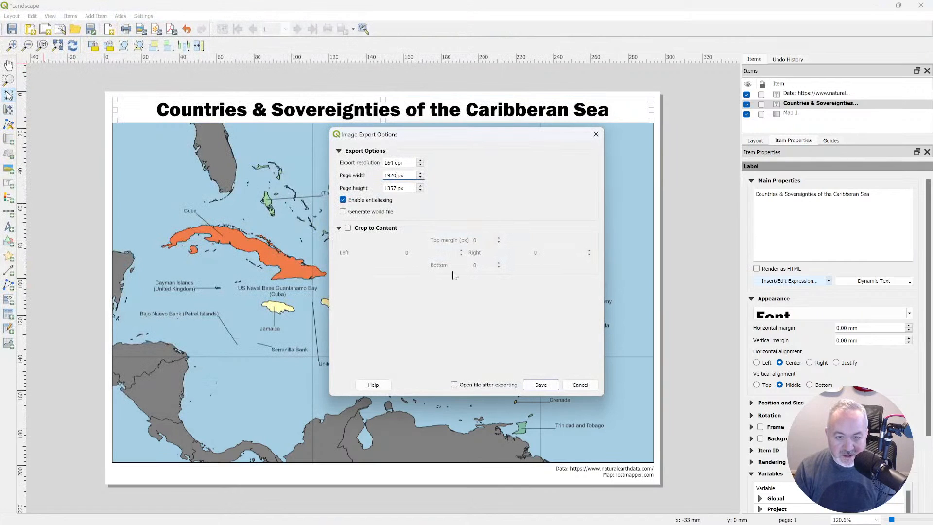
pyautogui.click(539, 384)
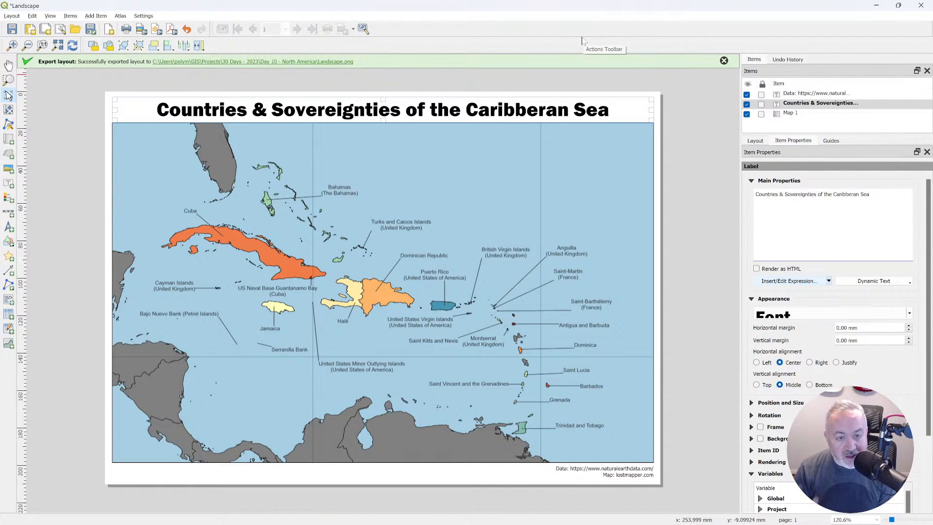
pyautogui.hotkey('alt', 'Tab')
pyautogui.hotkey('alt', 'Tab')
pyautogui.hotkey('alt', 'Tab')
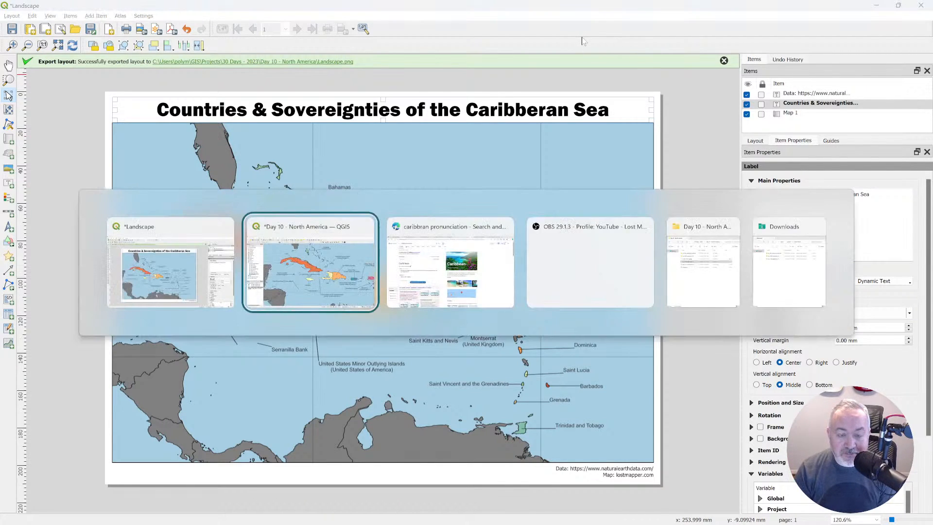